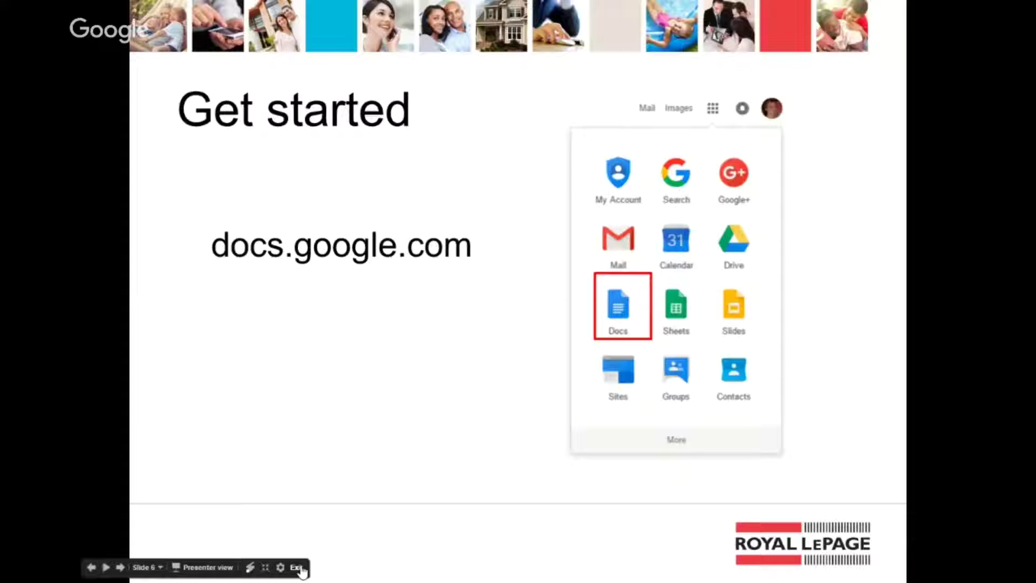
Exit the slide show and display the list of Google apps on the new tab page.
left_click(297, 567)
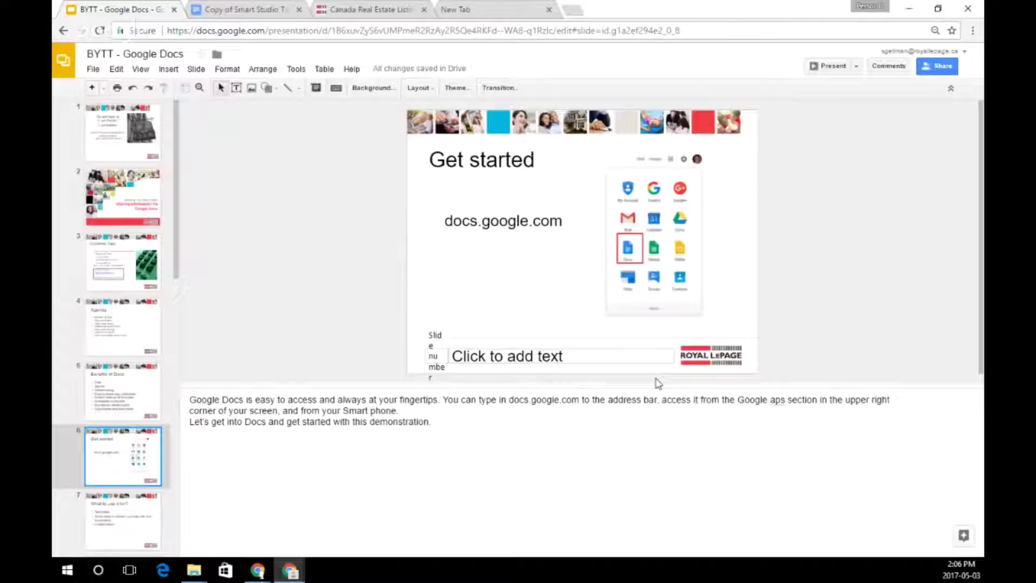
left_click(482, 12)
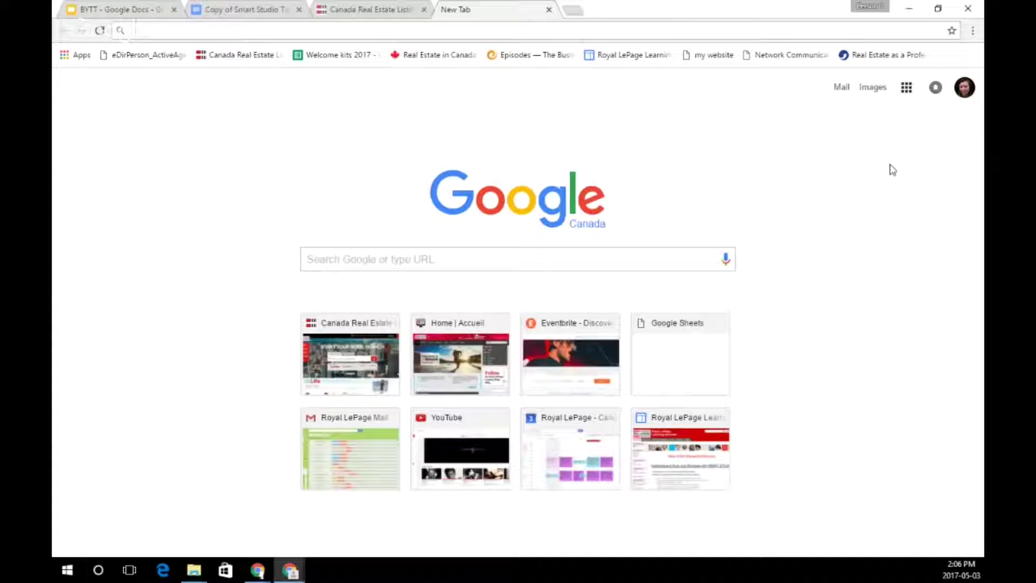
left_click(906, 96)
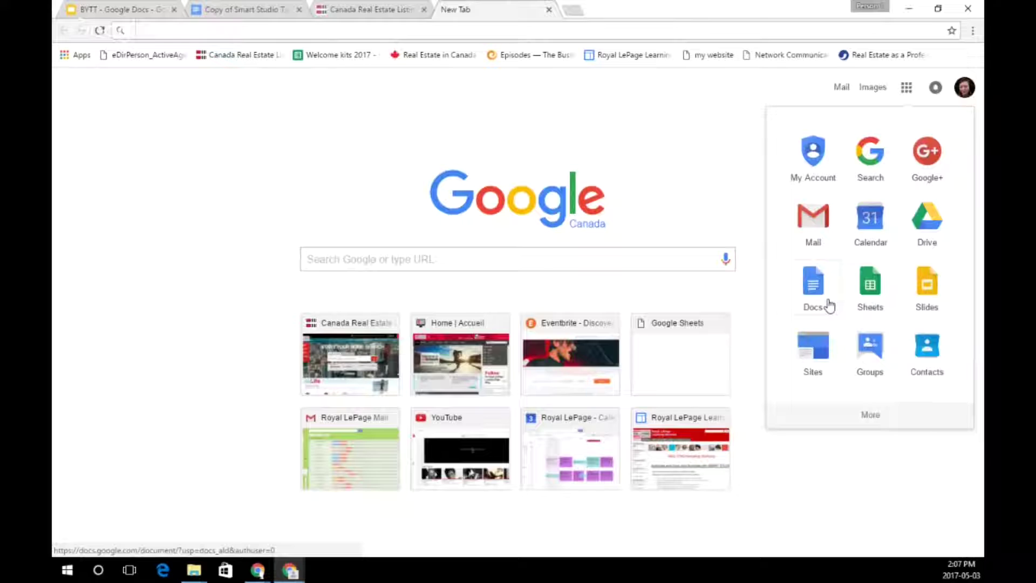
Go to doc.google.com to open the Google Docs home page.
left_click(453, 31)
type("d")
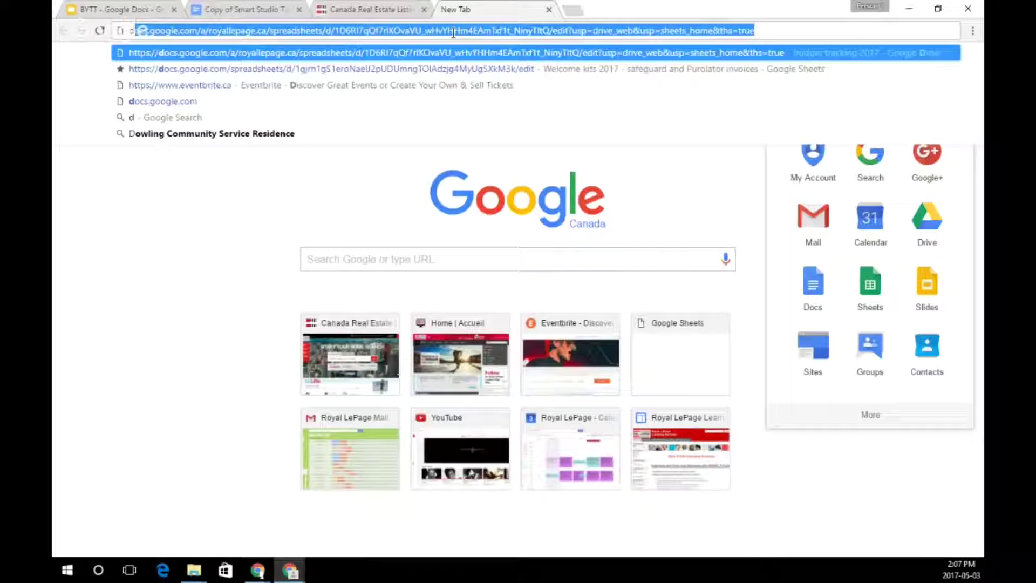
type("oc.google")
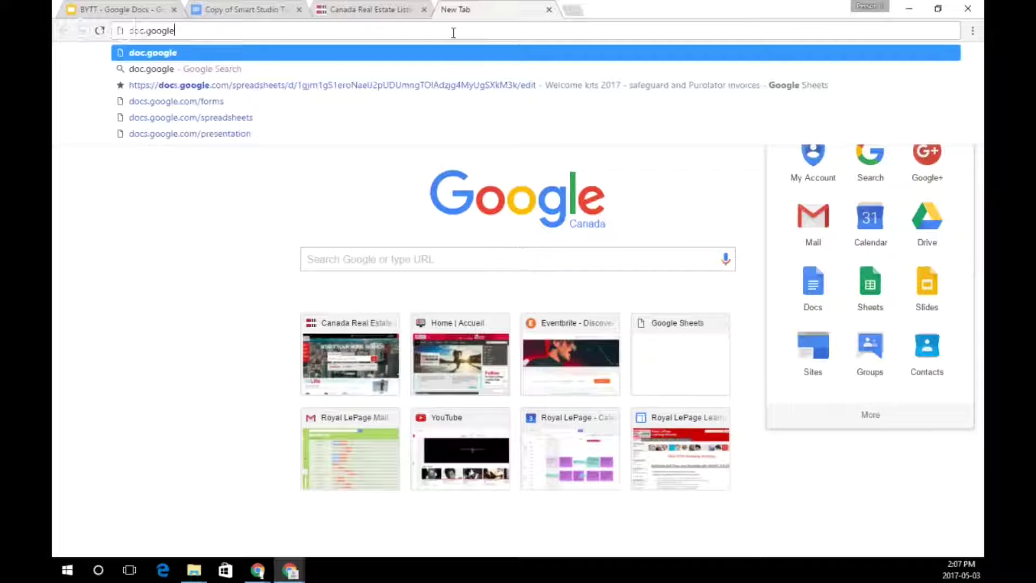
type(".com")
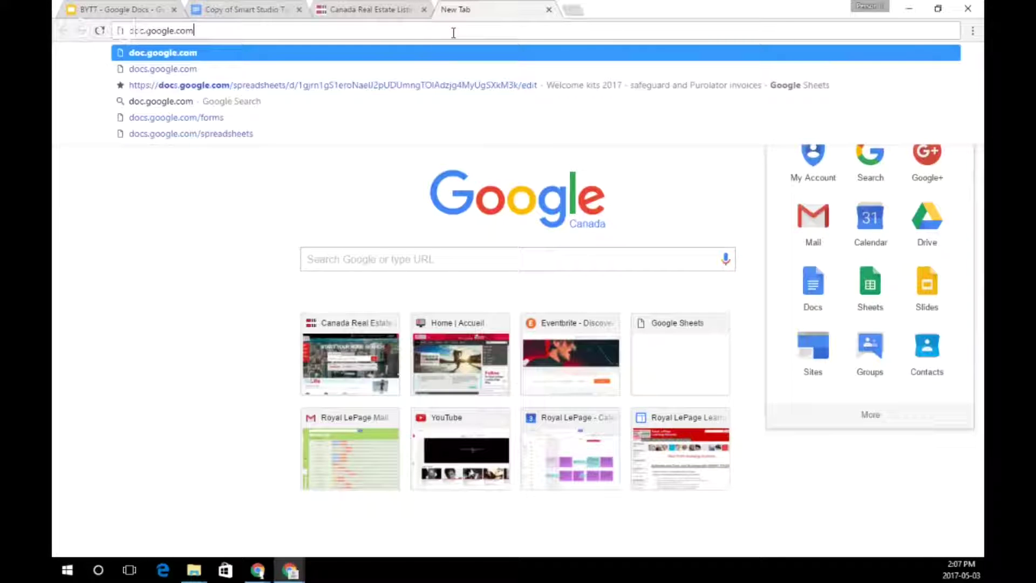
key("Return")
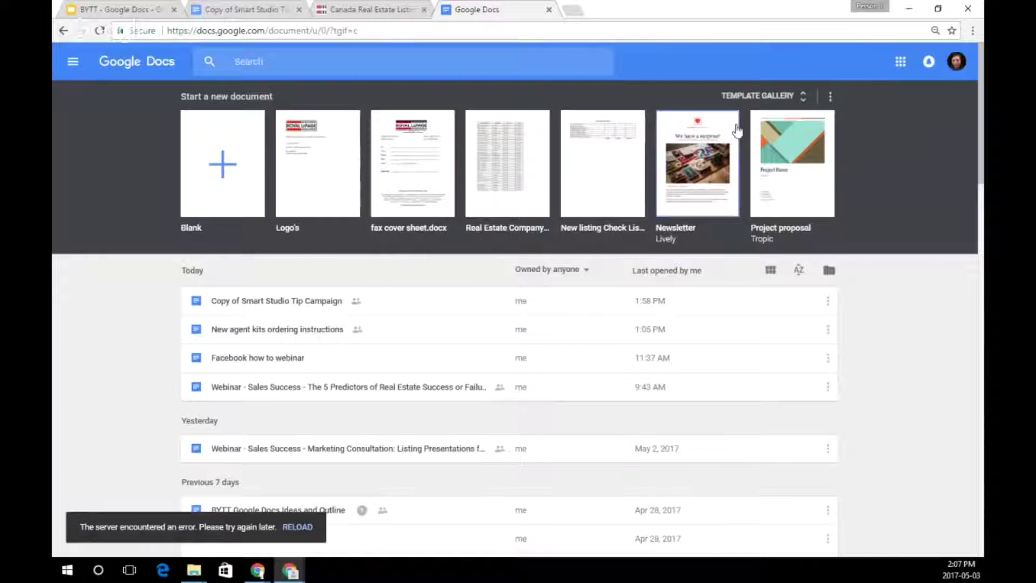
Browse the general templates in the template gallery and return to the Docs home page.
left_click(754, 97)
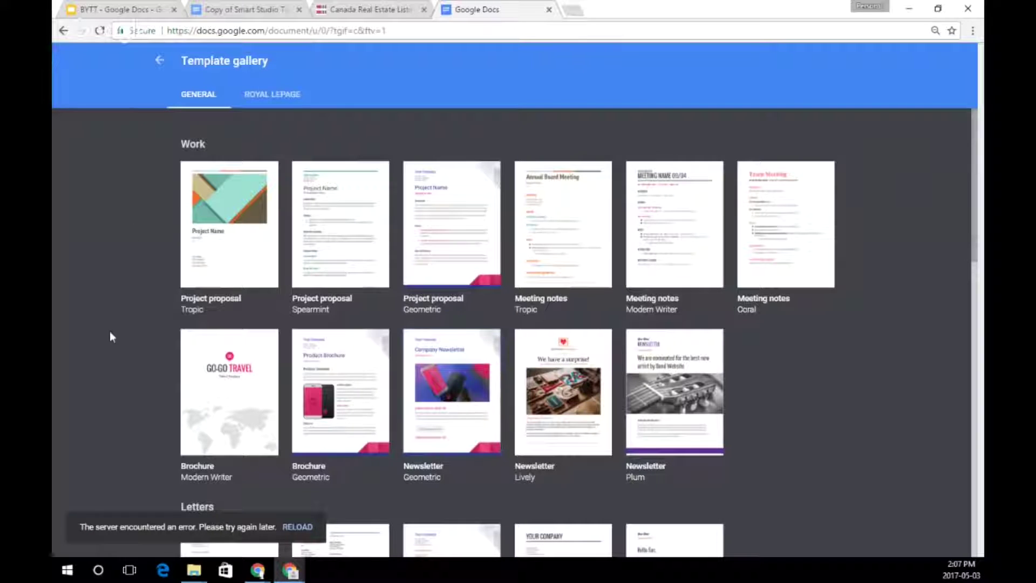
scroll(125, 330, "down", 5)
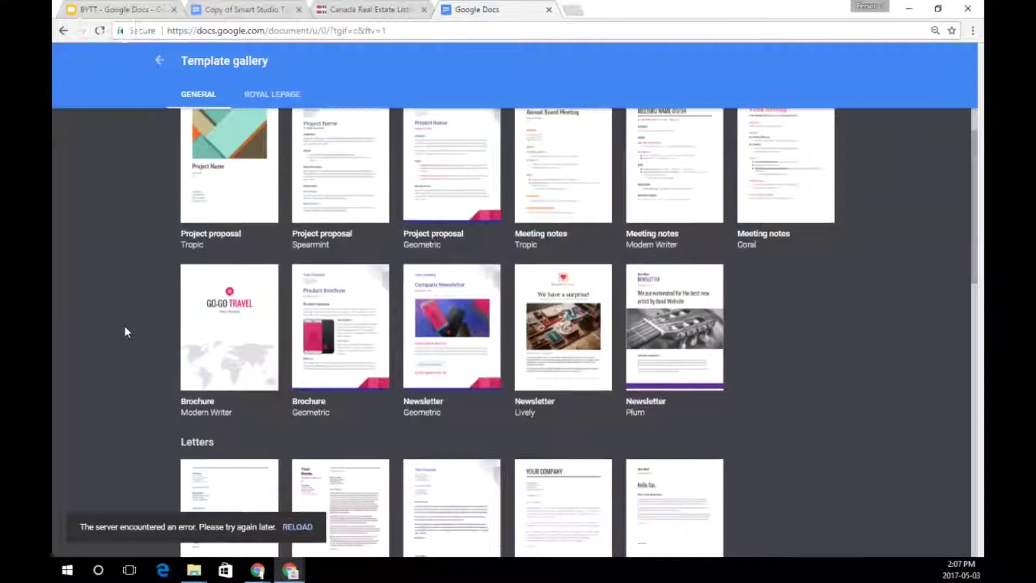
scroll(131, 316, "down", 1)
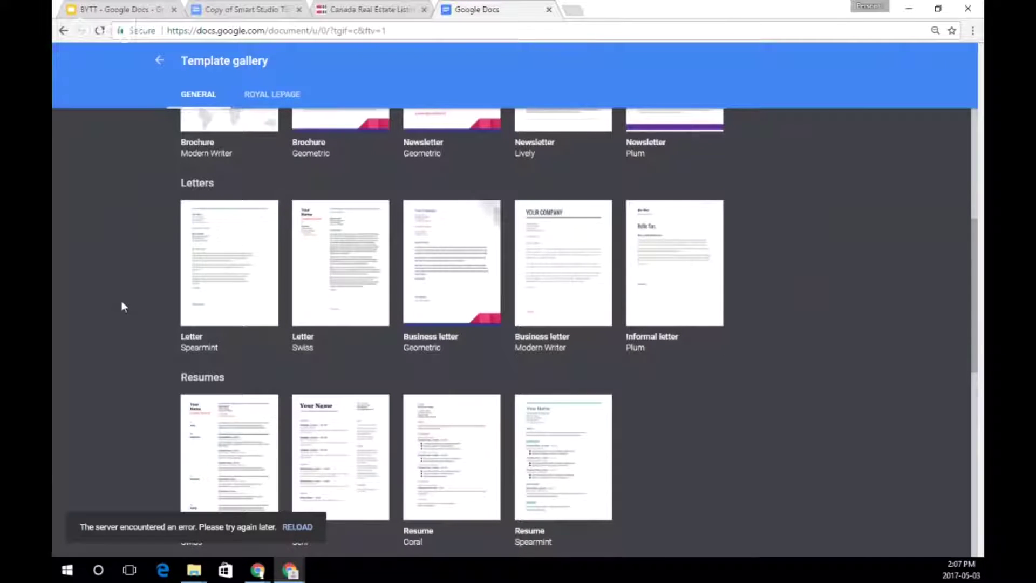
scroll(121, 300, "up", 6)
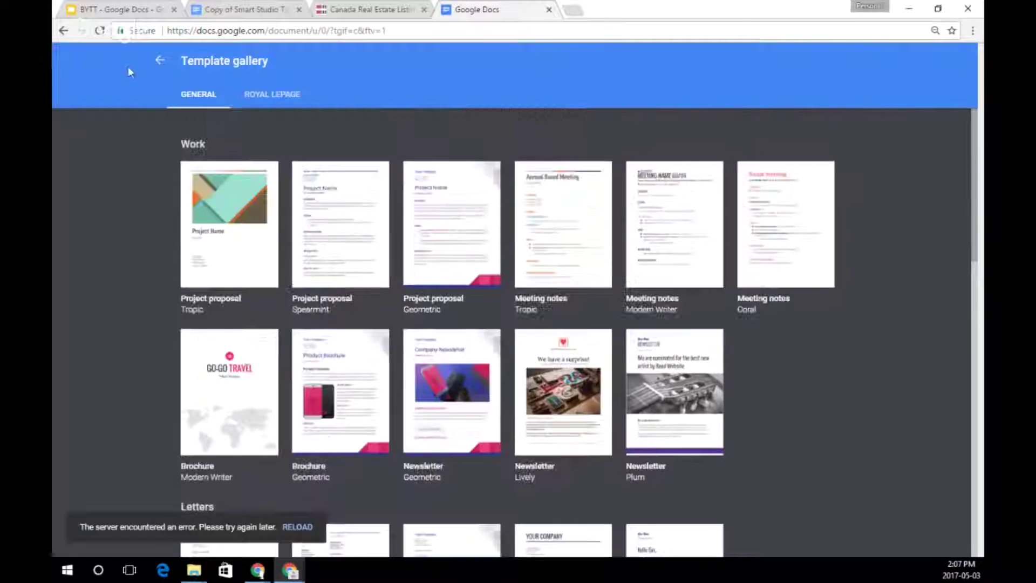
left_click(159, 61)
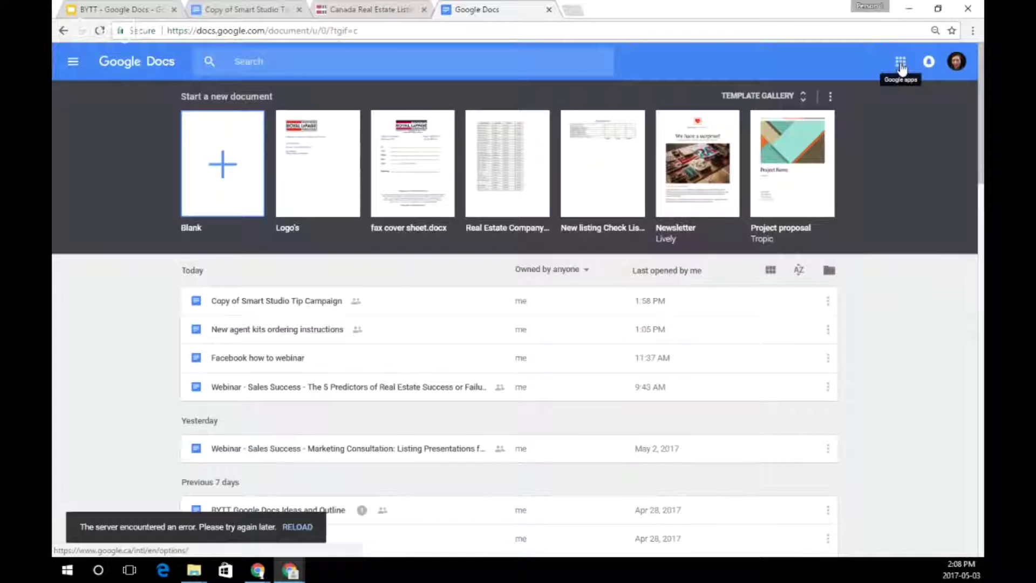
View My Drive and its storage usage breakdown at drive.google.com in a new tab, and close that tab.
left_click(574, 10)
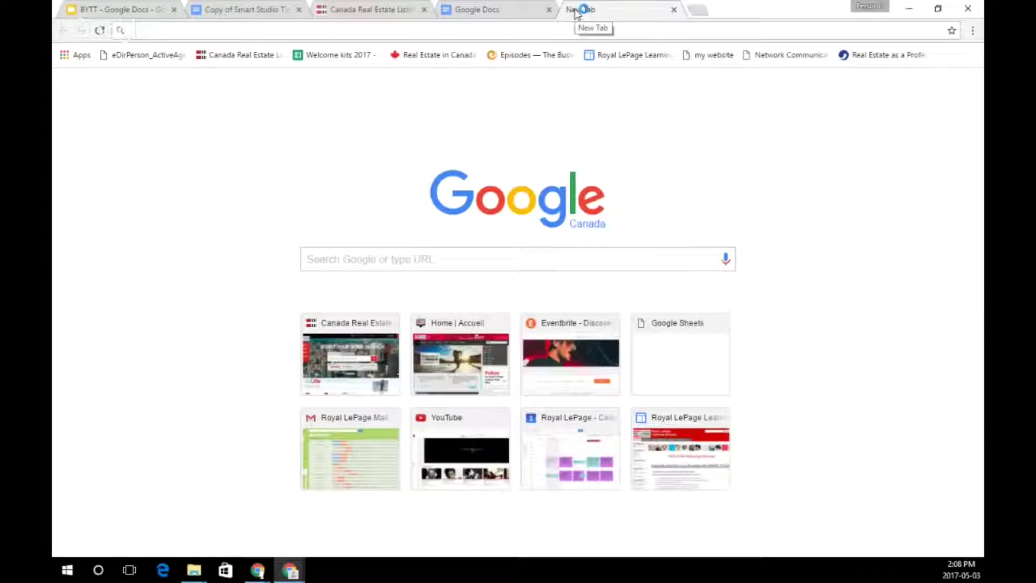
type("drive.")
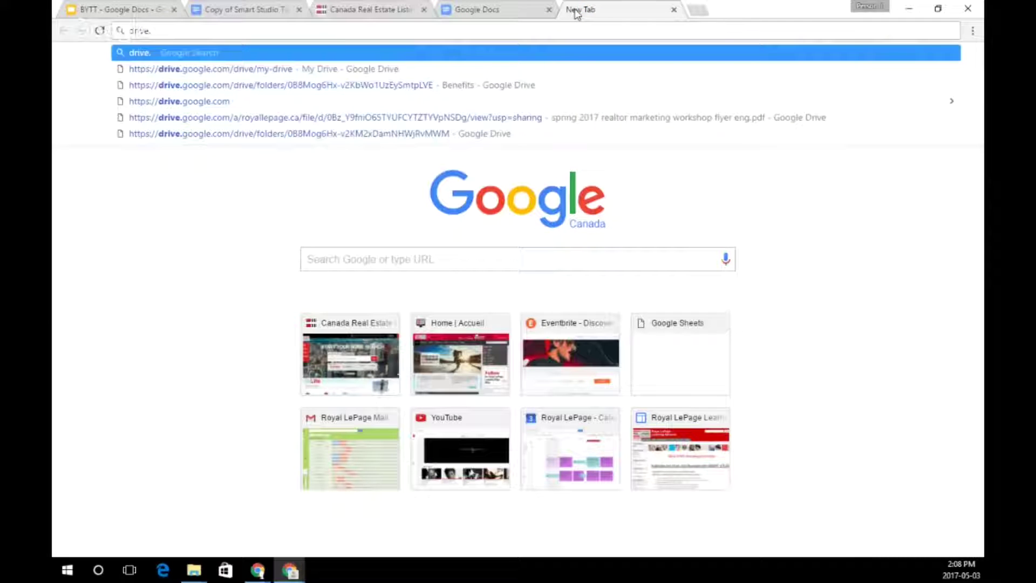
type("google.com")
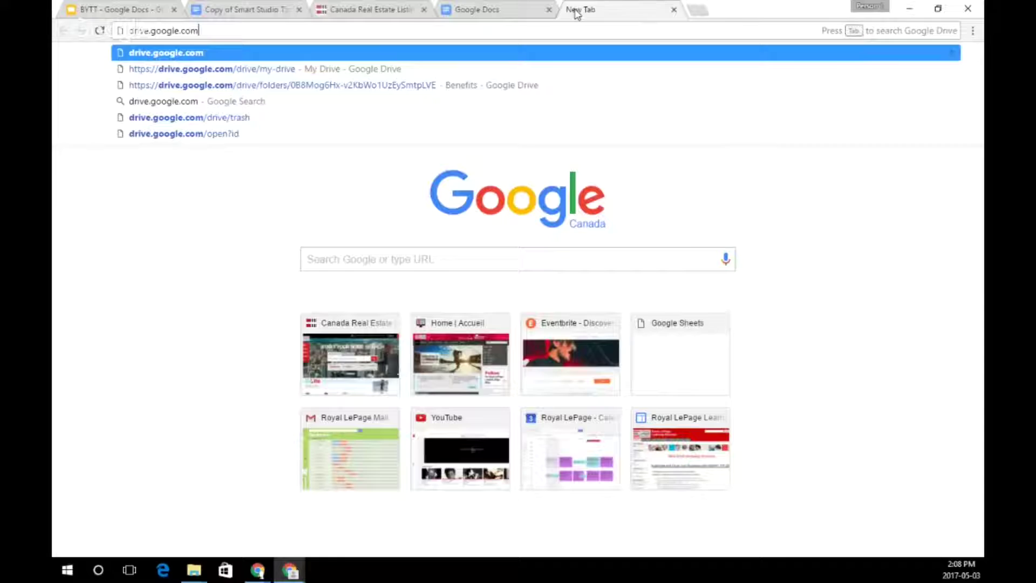
key("Return")
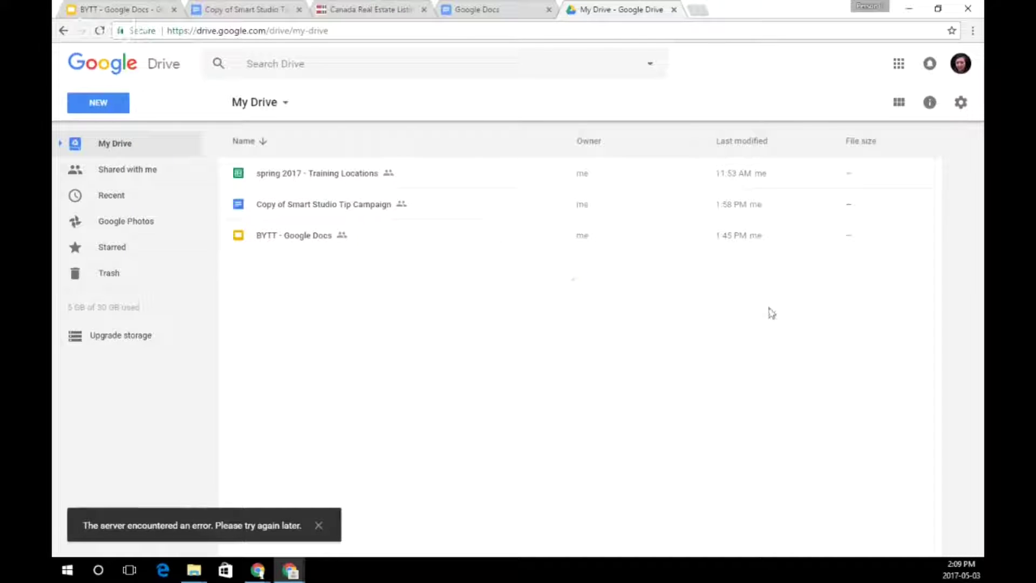
mouse_move(153, 331)
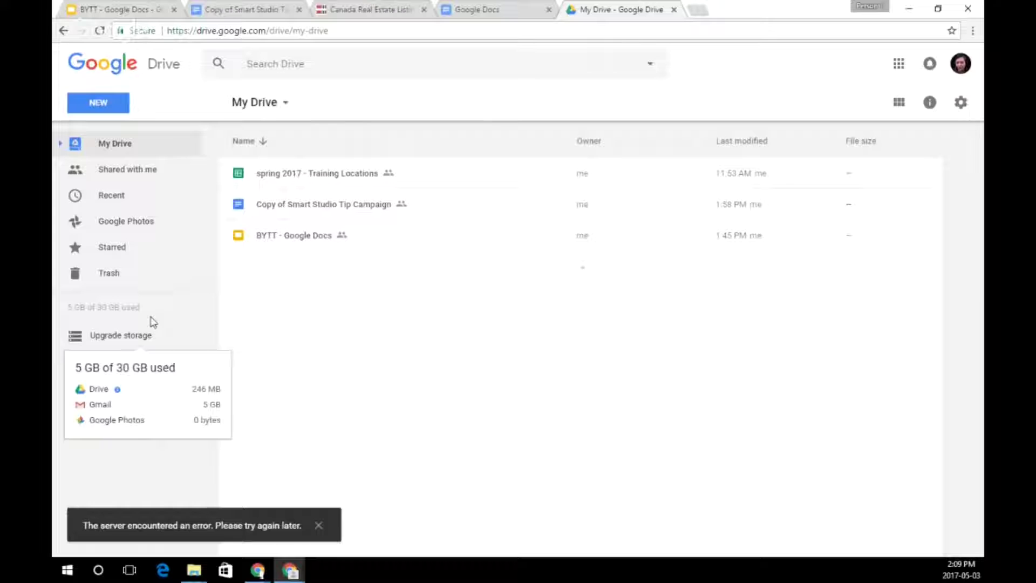
left_click(676, 10)
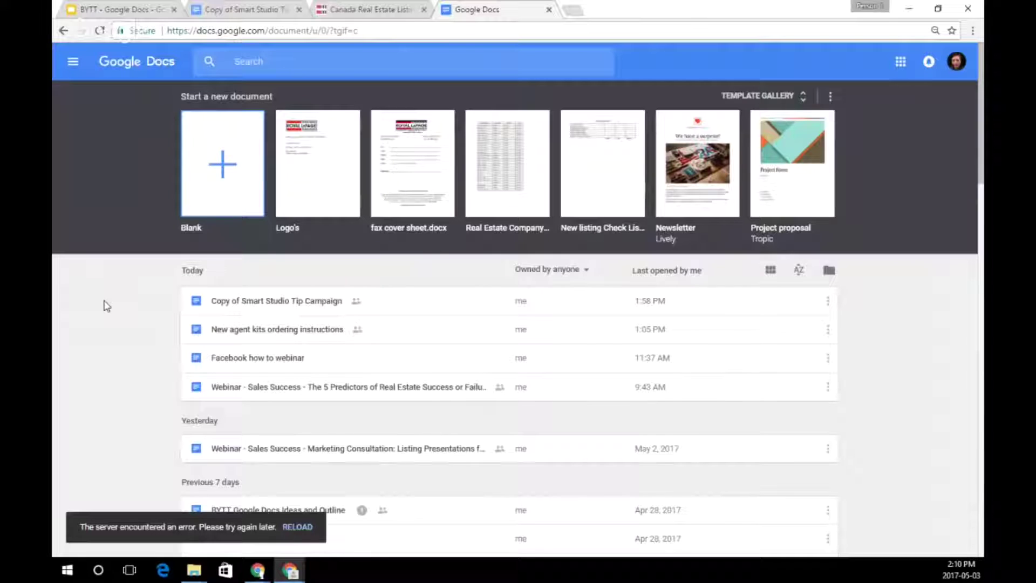
Search the documents for "webinar" and look through the results.
left_click(295, 61)
type("we")
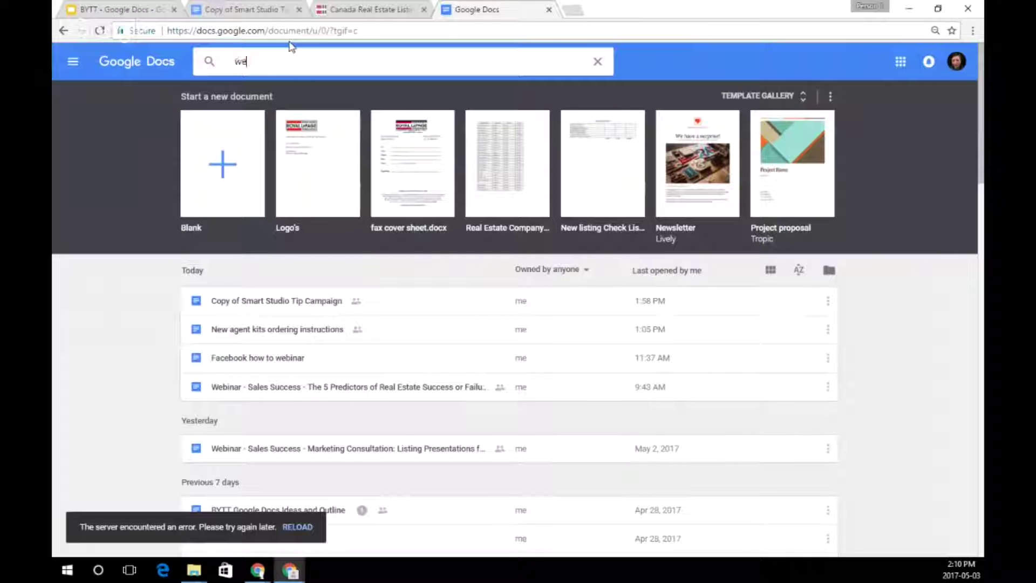
type("binar")
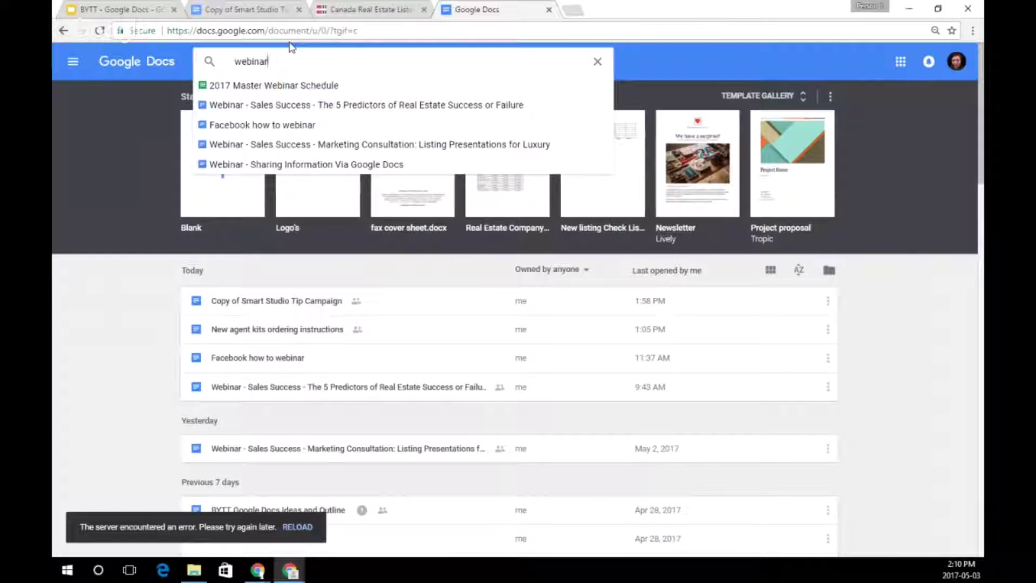
key("Return")
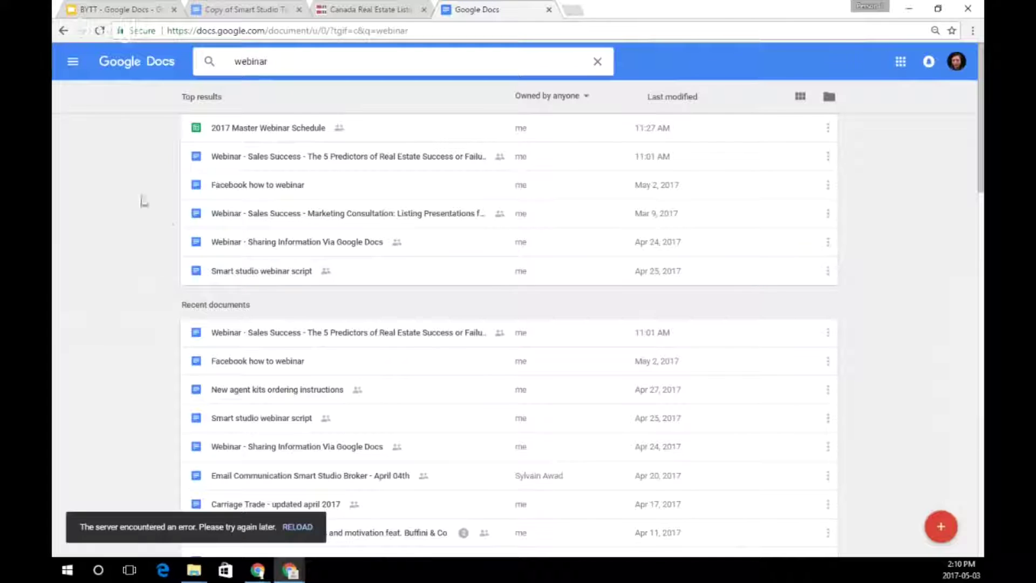
left_click(168, 223)
scroll(167, 220, "down", 1)
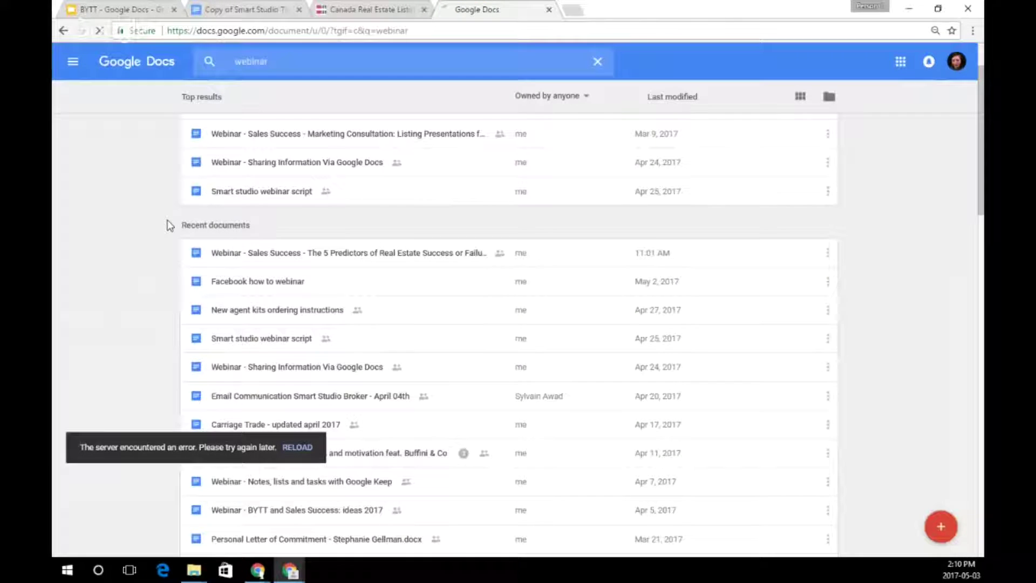
scroll(167, 214, "up", 1)
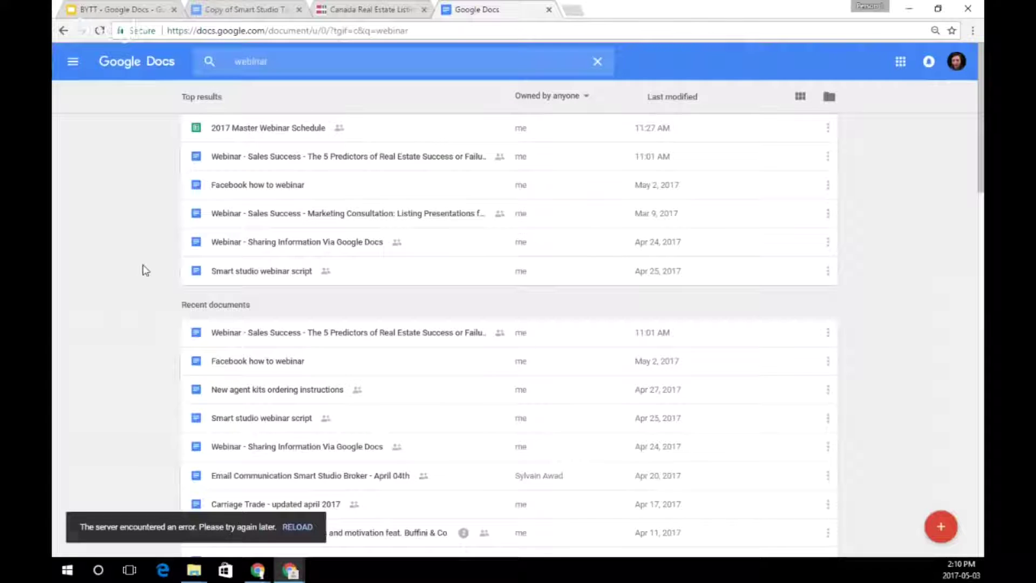
scroll(145, 270, "down", 3)
scroll(156, 463, "down", 1)
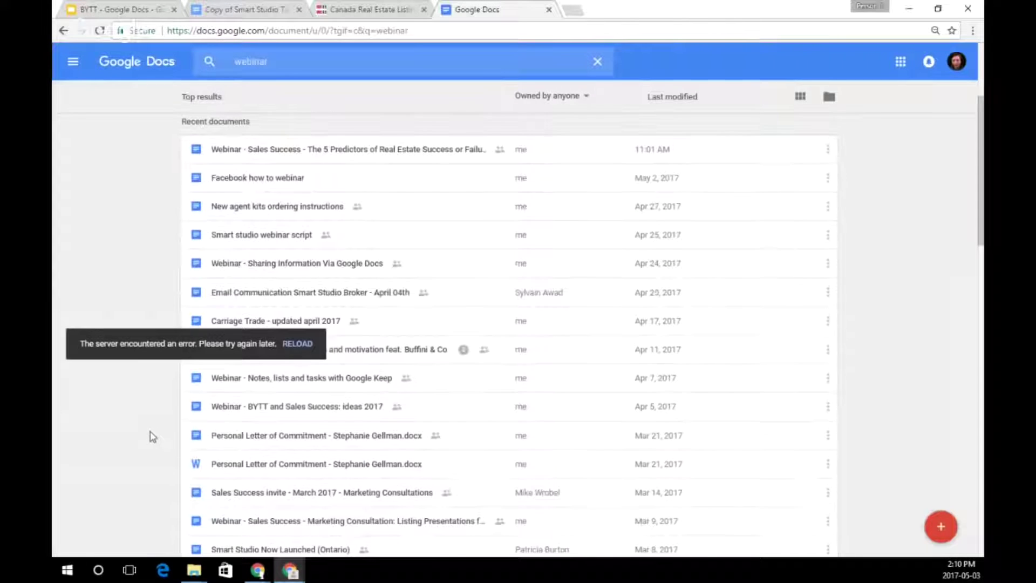
scroll(148, 435, "up", 4)
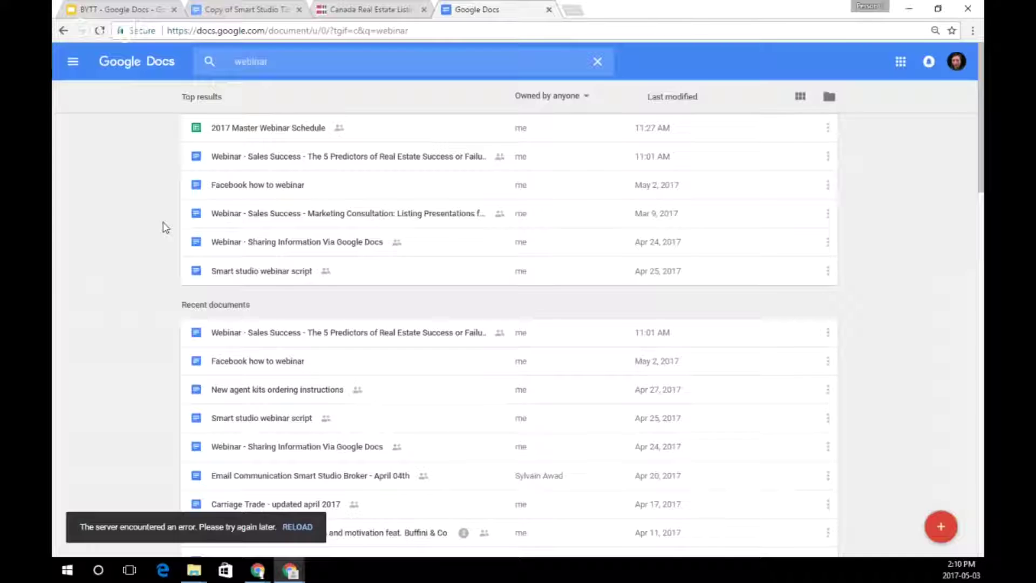
In the "Copy of Smart Studio Tip Campaign" document, add two line breaks after the Customer Care contact paragraph.
left_click(252, 11)
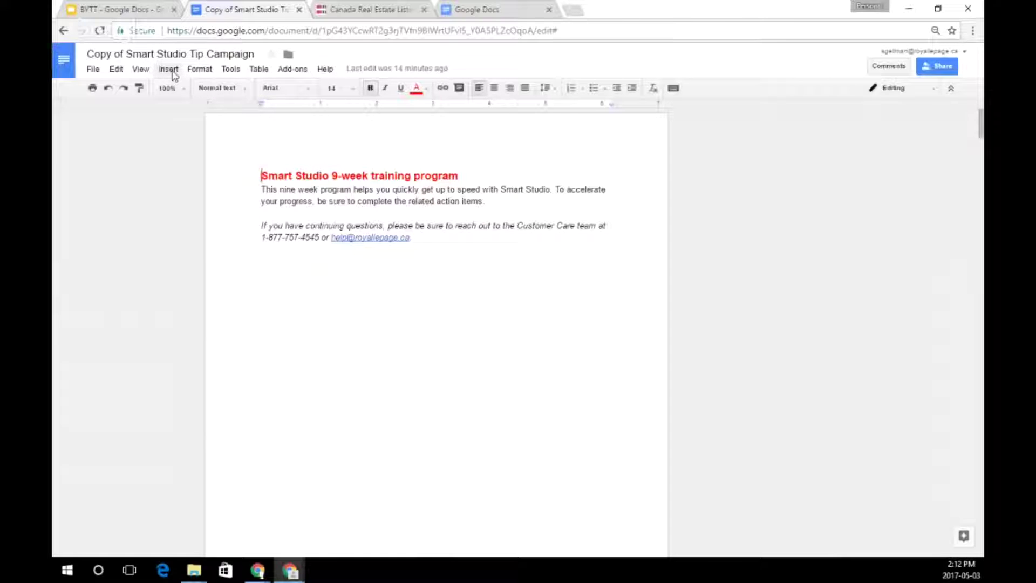
left_click(431, 237)
key("Return")
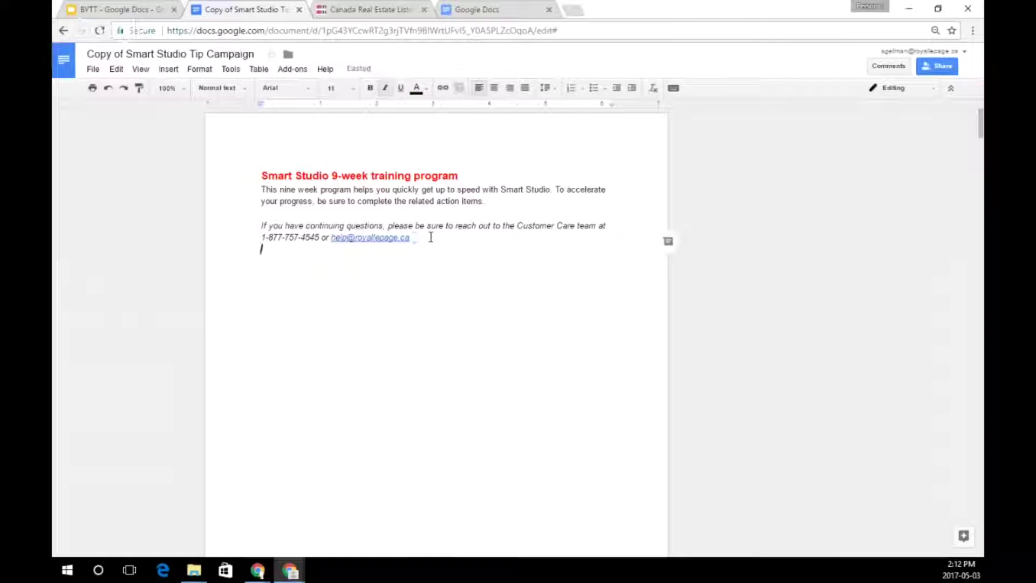
key("Return")
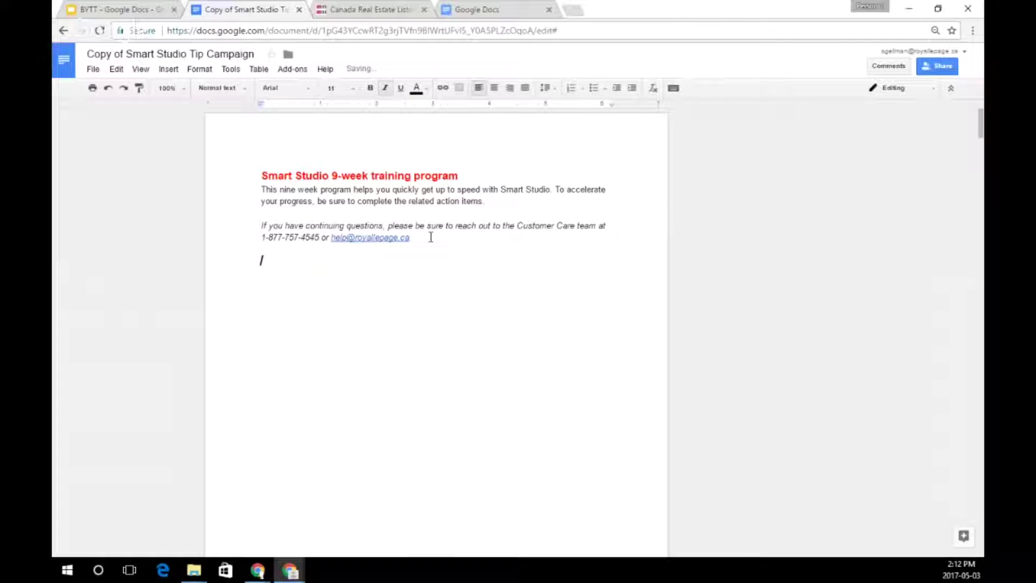
Try the snapshot source for inserting an image, stopping the unresponsive Shockwave Flash plugin and leaving the image dialog.
left_click(175, 72)
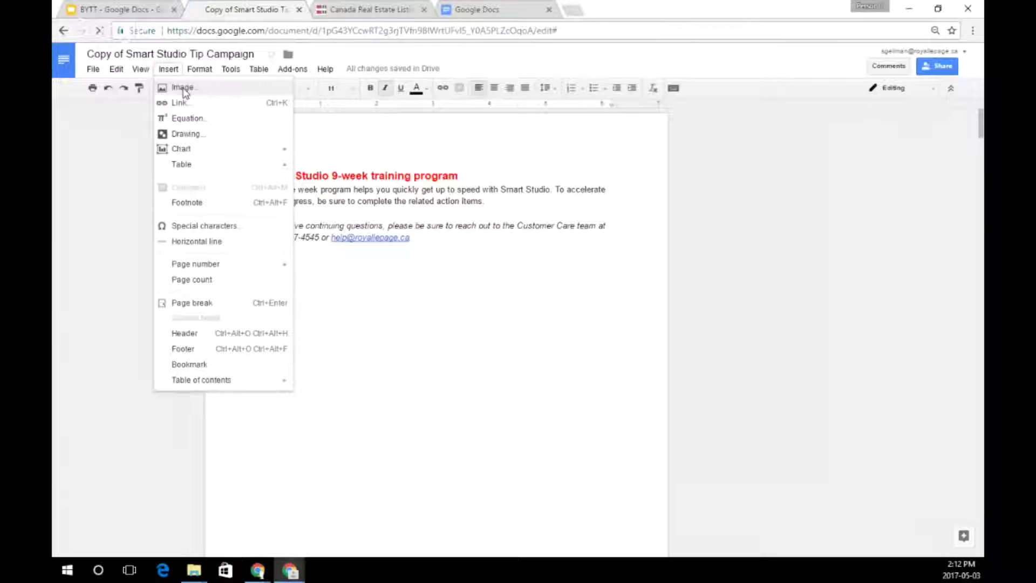
left_click(184, 89)
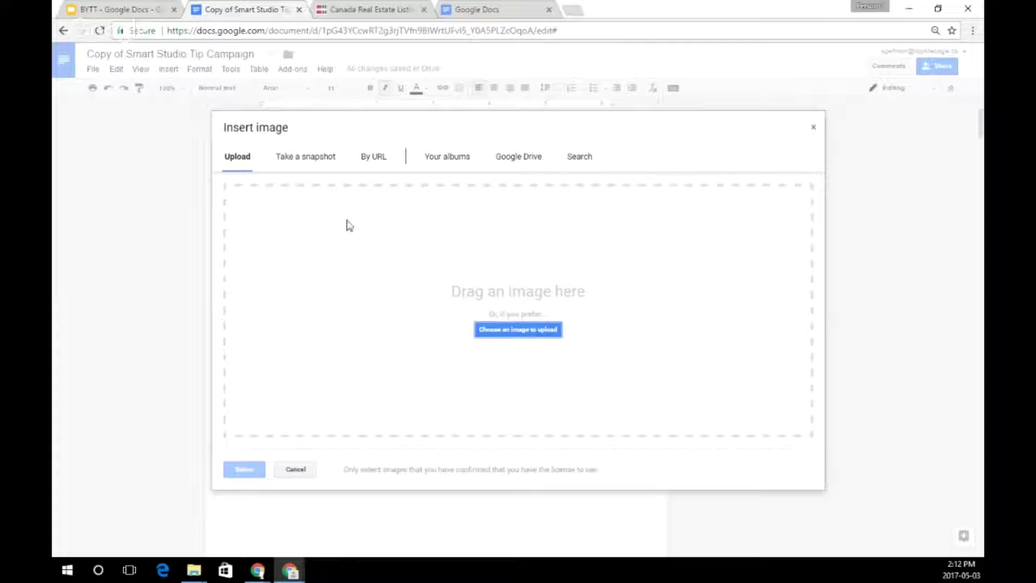
left_click(326, 161)
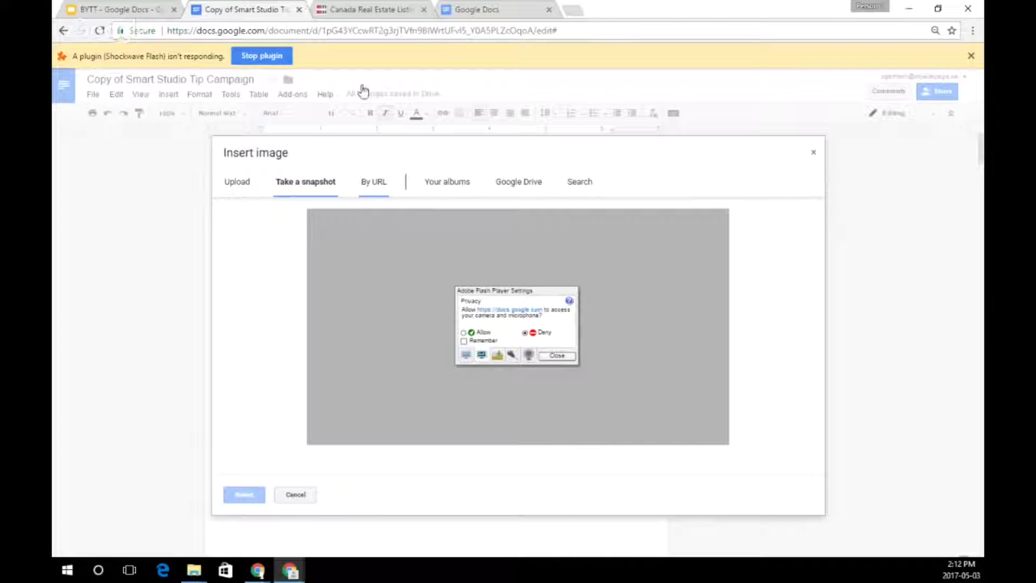
left_click(280, 61)
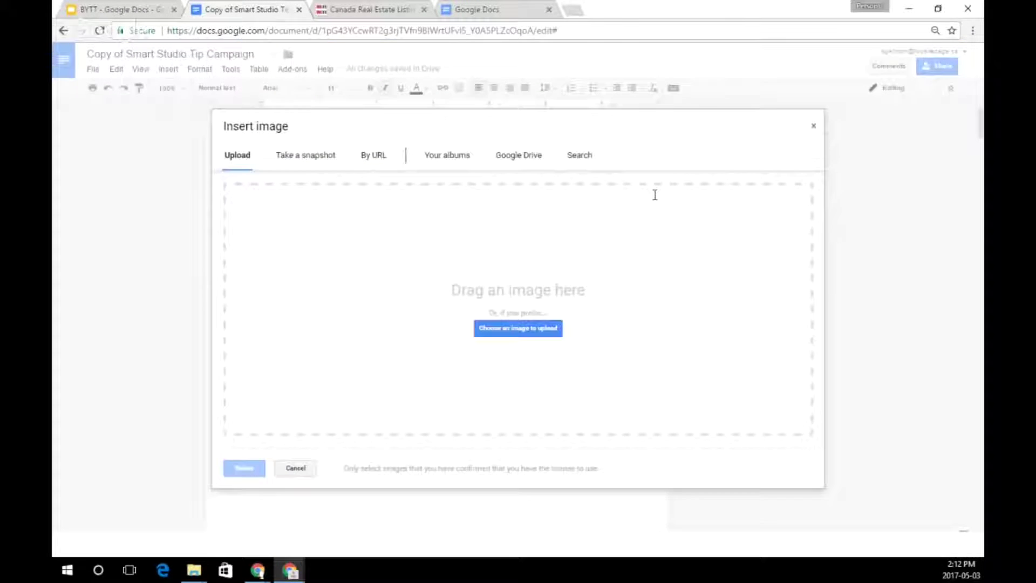
left_click(813, 127)
Look through the other sources for inserting an image: by URL, your albums, and Google Drive including the files shared with me.
left_click(168, 69)
left_click(180, 88)
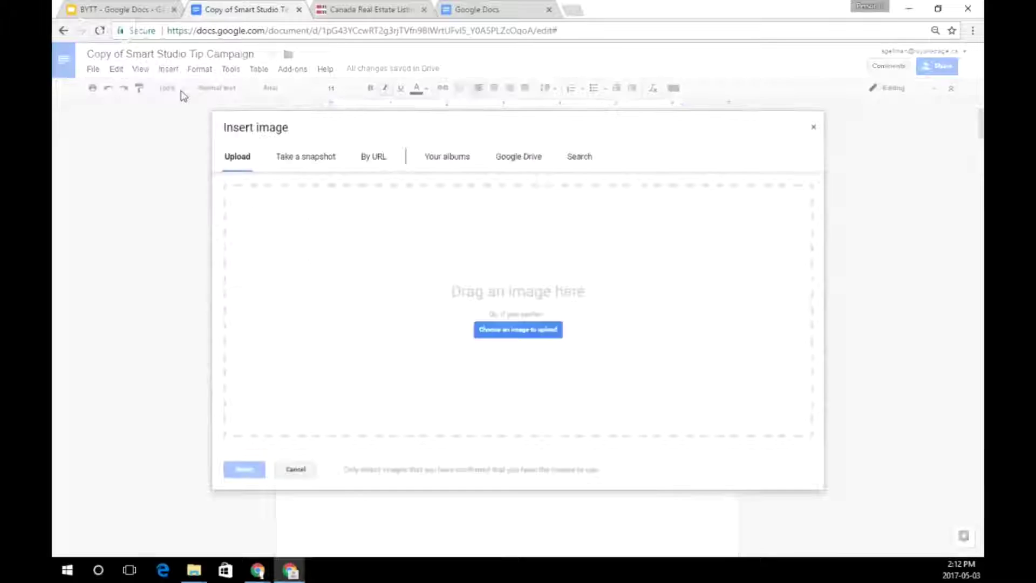
left_click(383, 158)
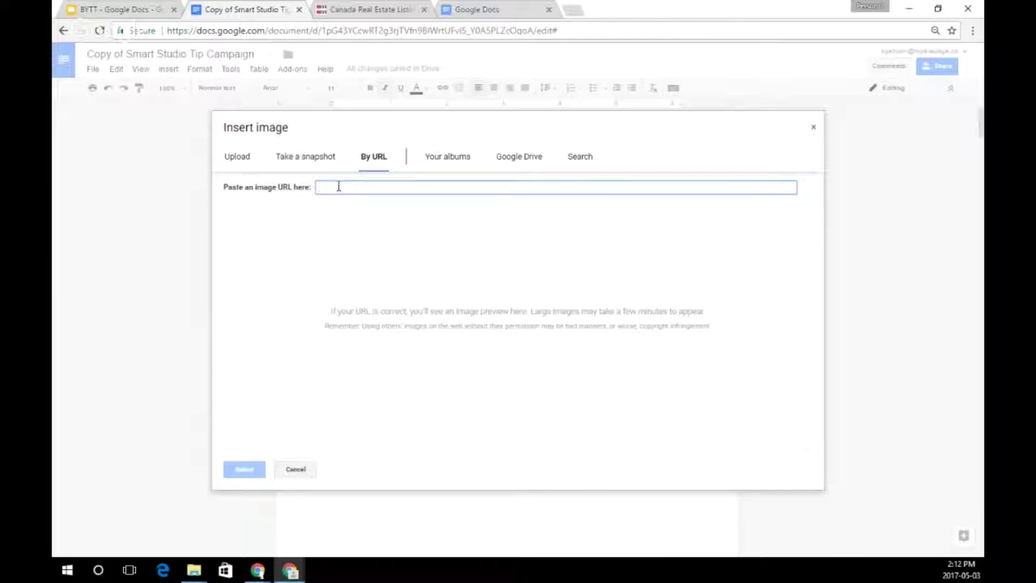
left_click(447, 165)
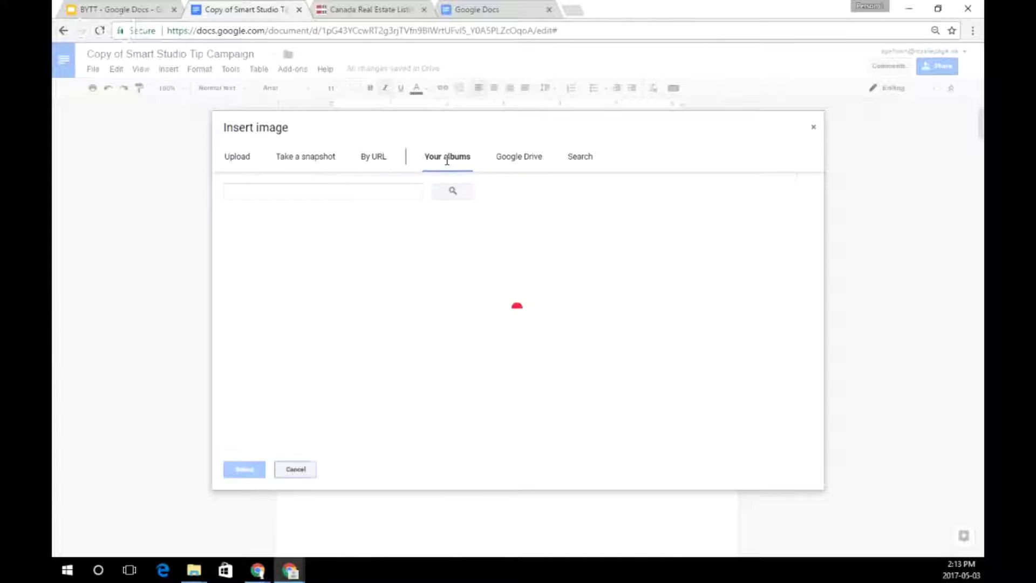
left_click(533, 167)
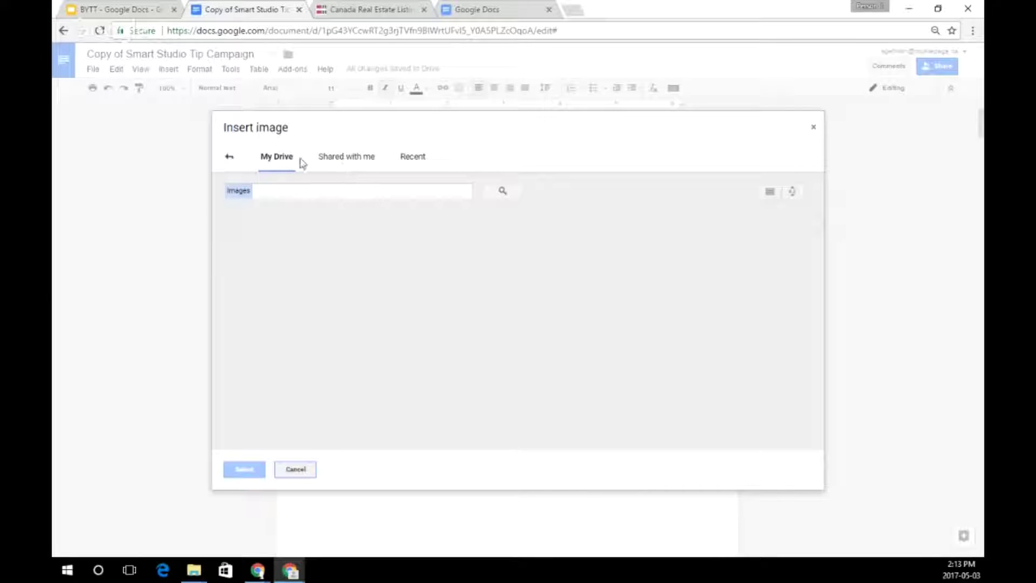
left_click(359, 159)
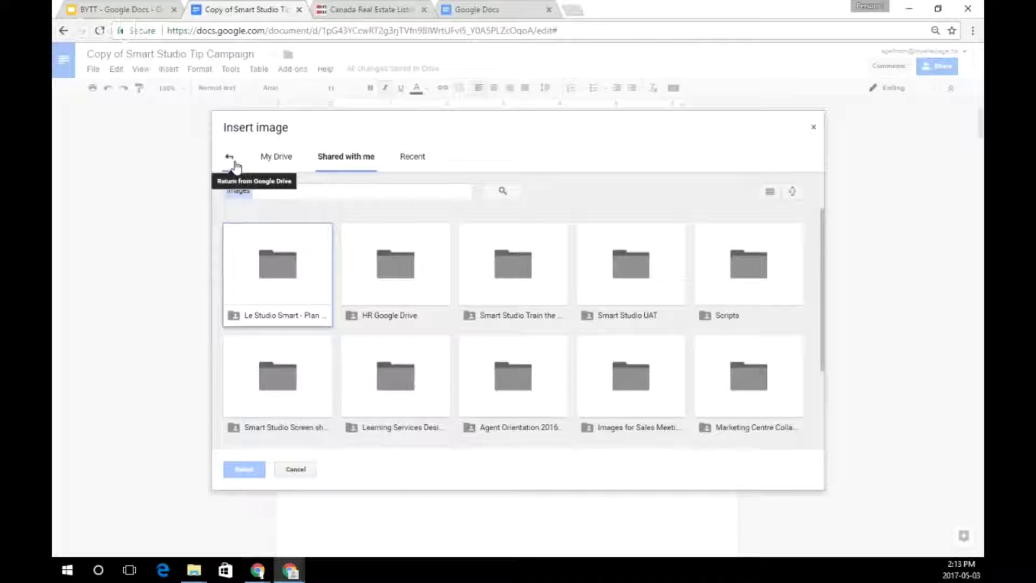
left_click(235, 164)
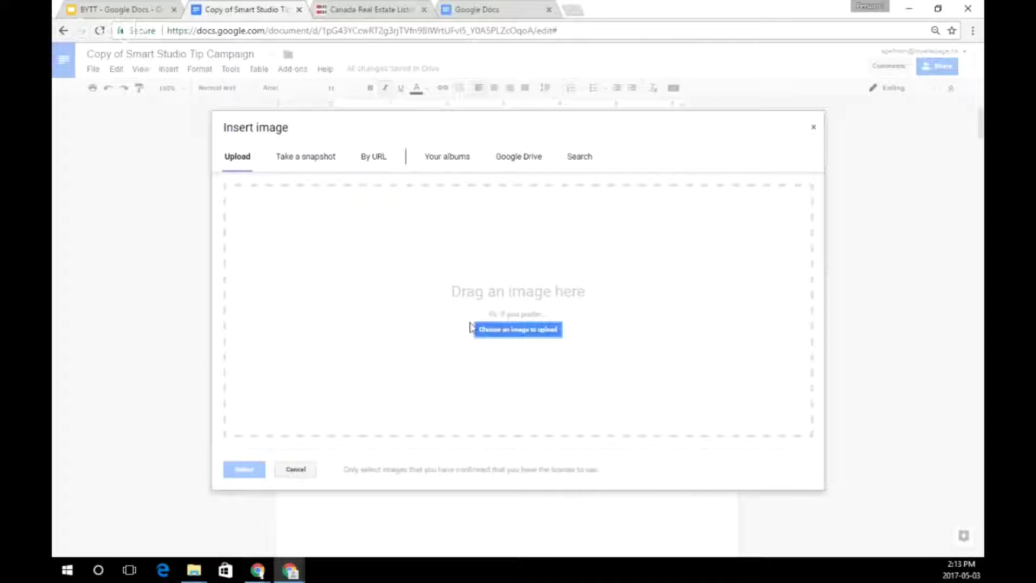
Upload the "toronto skyline" picture from the "for Docs webinar" folder into the document and center it.
left_click(526, 333)
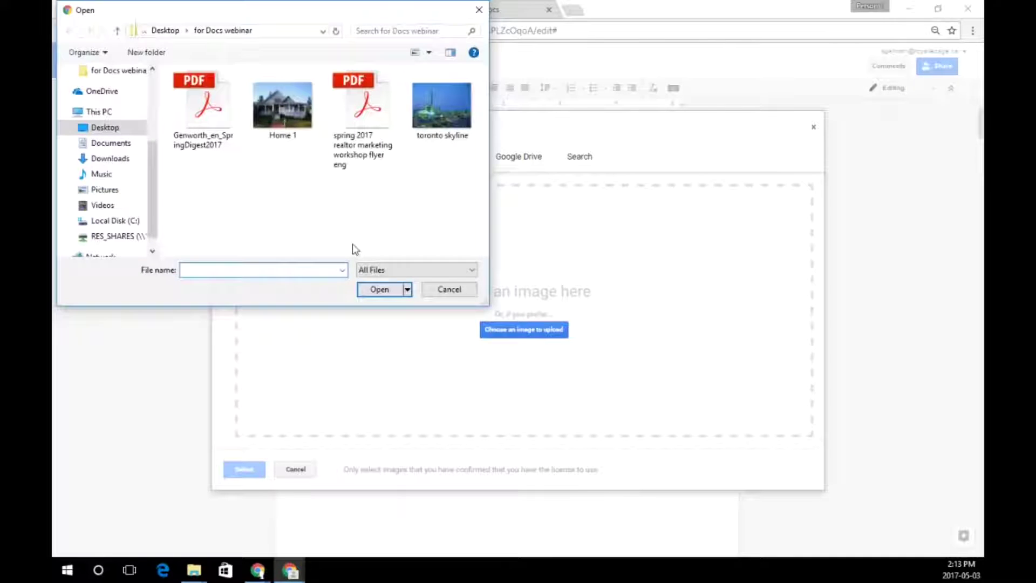
left_click(441, 111)
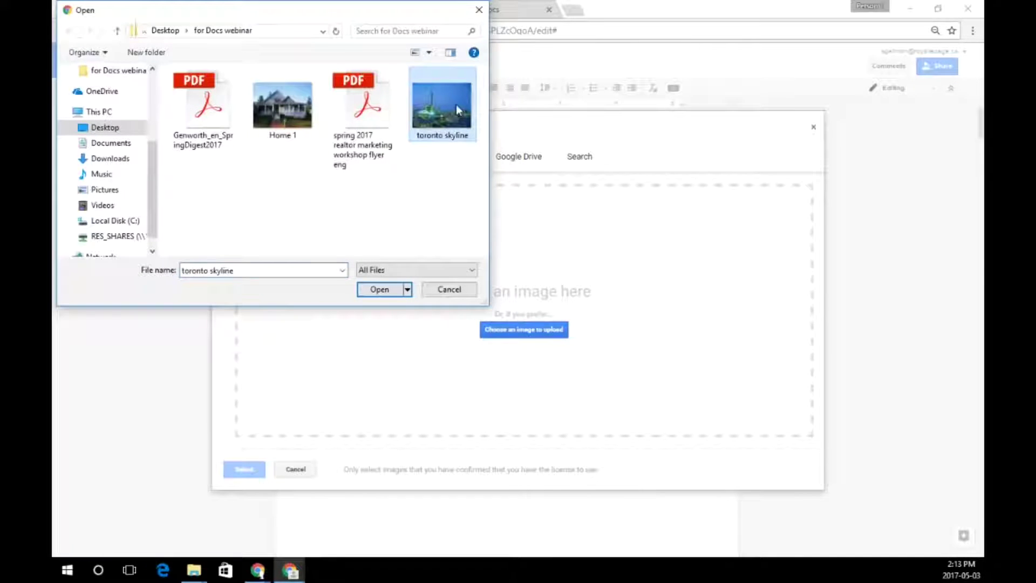
left_click(379, 290)
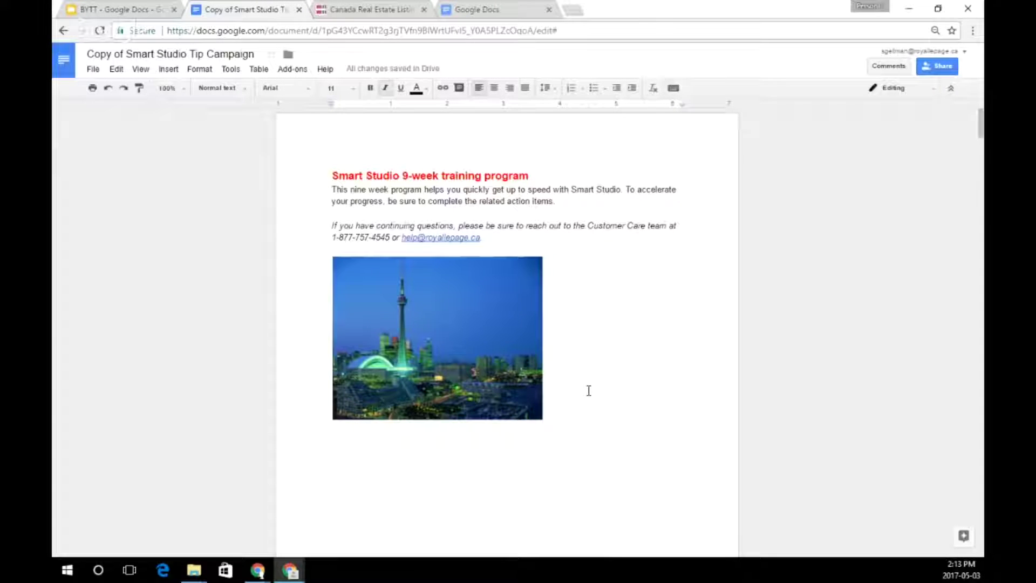
left_click(410, 293)
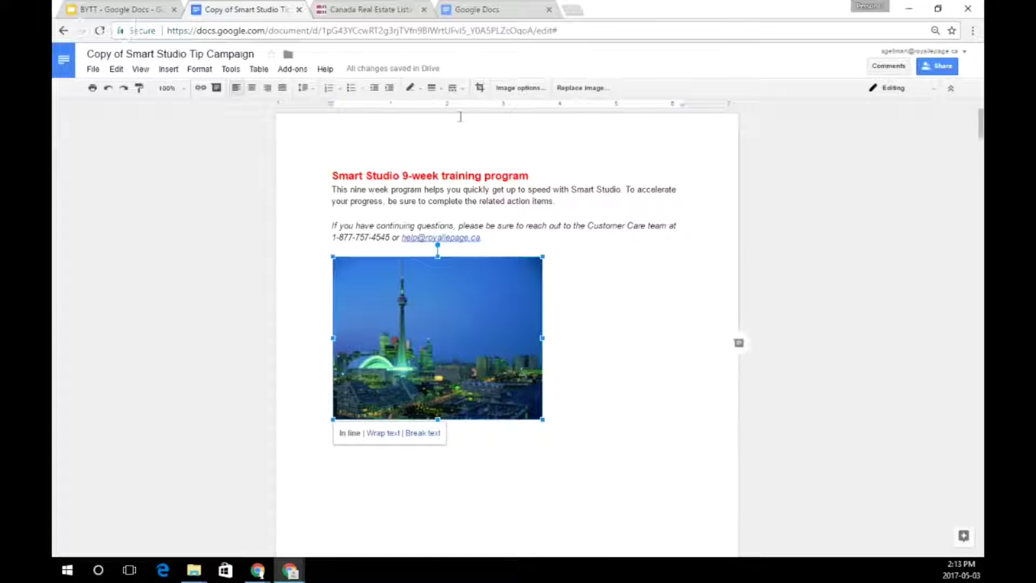
left_click(251, 87)
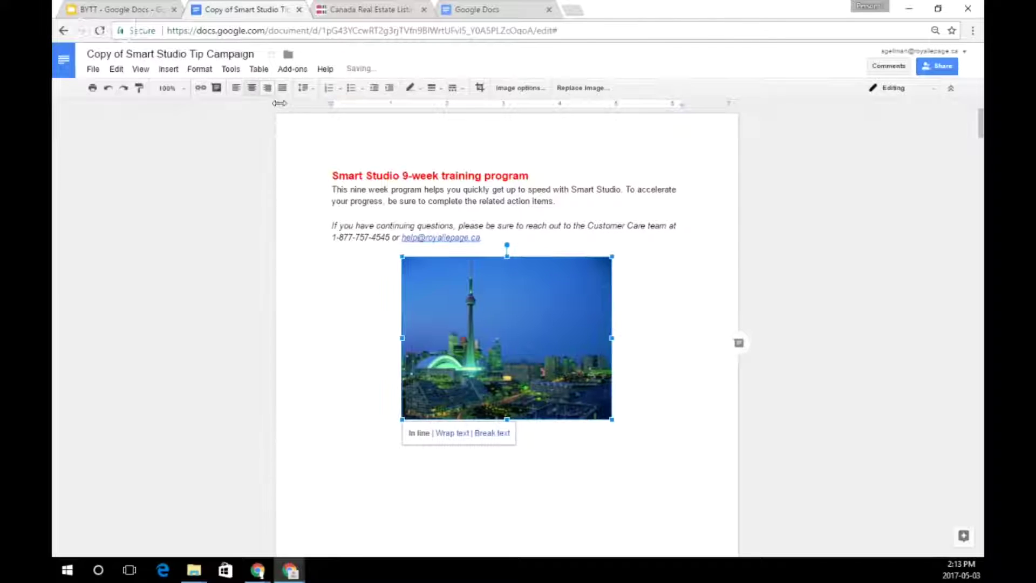
Below the skyline image, leave an empty line and add the text "Look at my website for listings" followed by a line break.
left_click(666, 424)
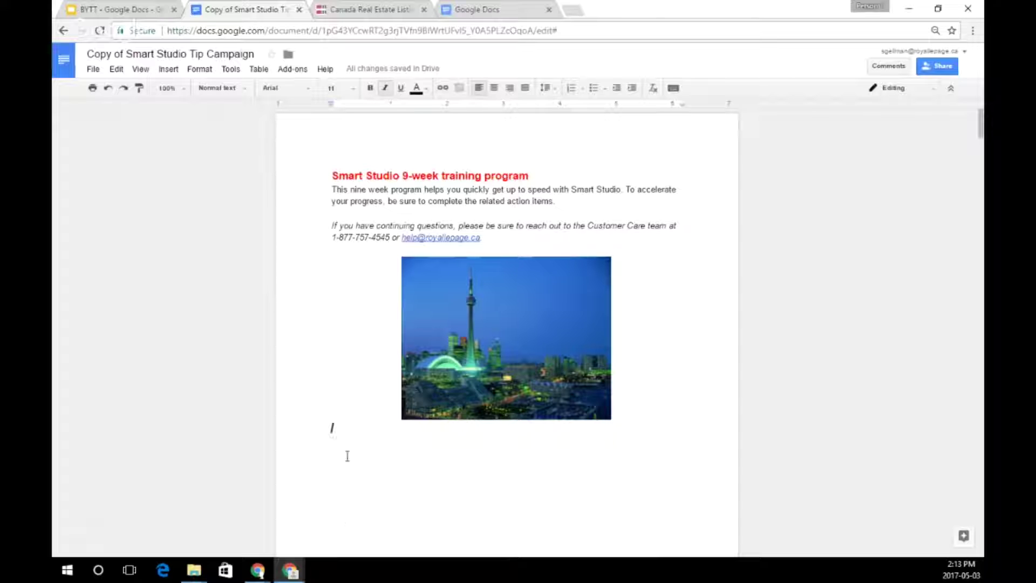
key("Return")
type("Loo")
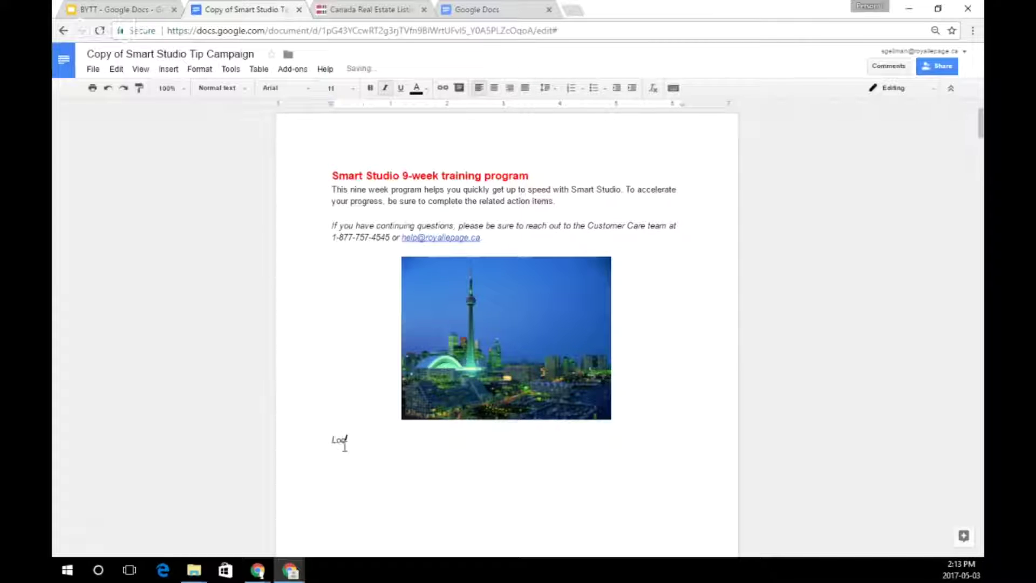
type("k at my website for listing")
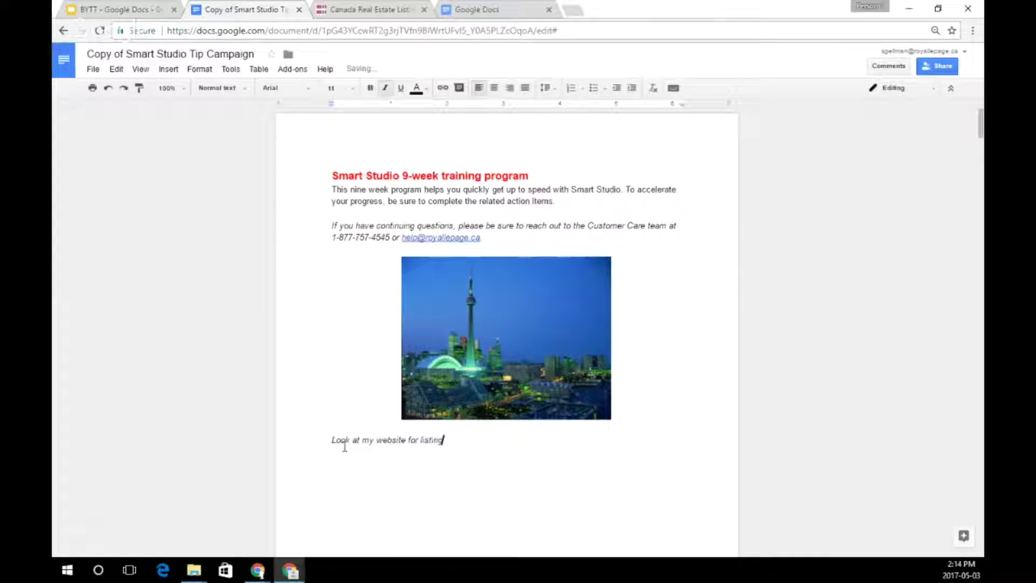
type("s")
key("Return")
Set the font size of the line "Look at my website for listings" to 24.
scroll(377, 428, "down", 1)
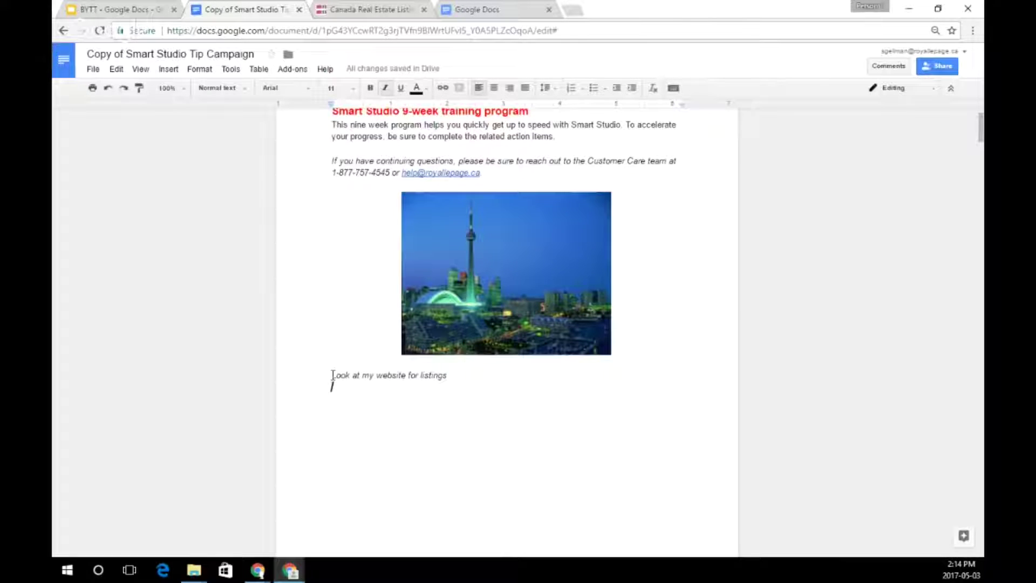
left_click_drag(331, 375, 448, 377)
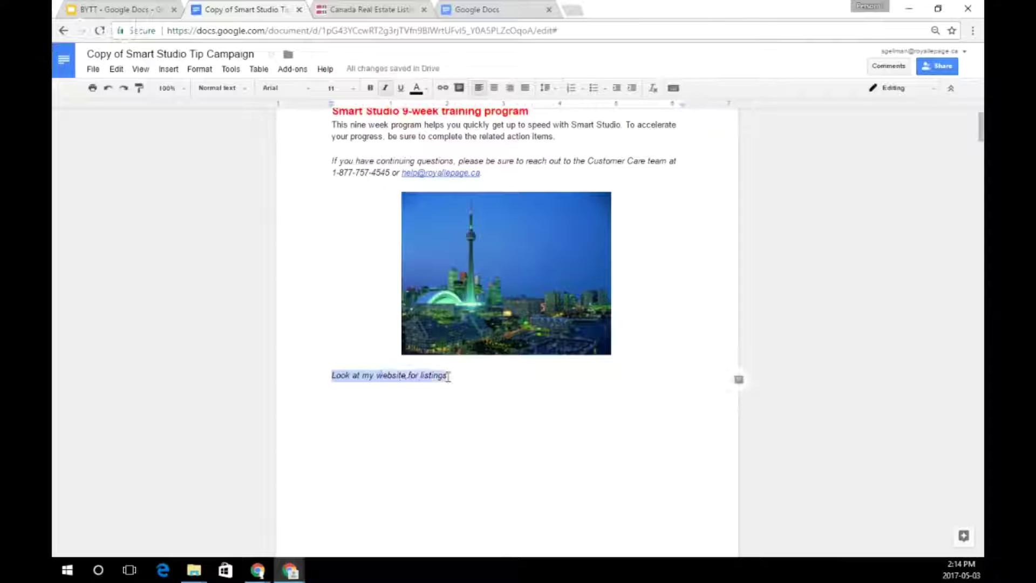
left_click(349, 88)
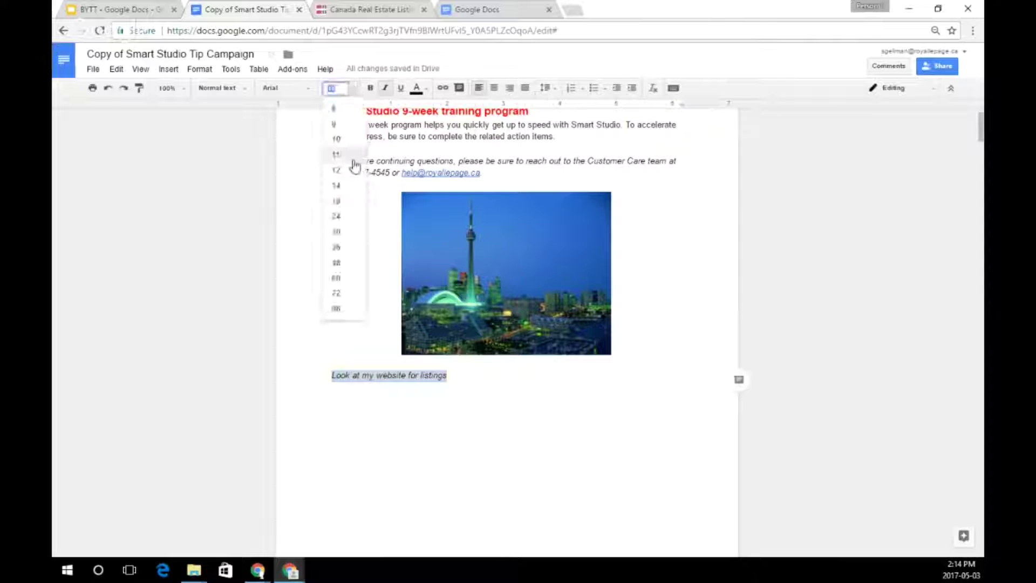
left_click(336, 216)
left_click(620, 399)
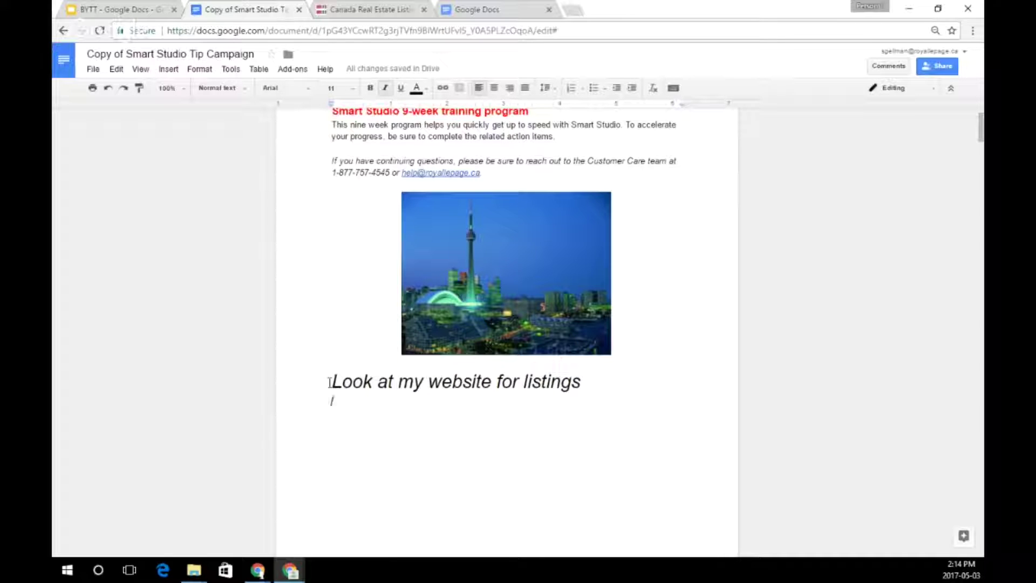
left_click_drag(330, 382, 593, 377)
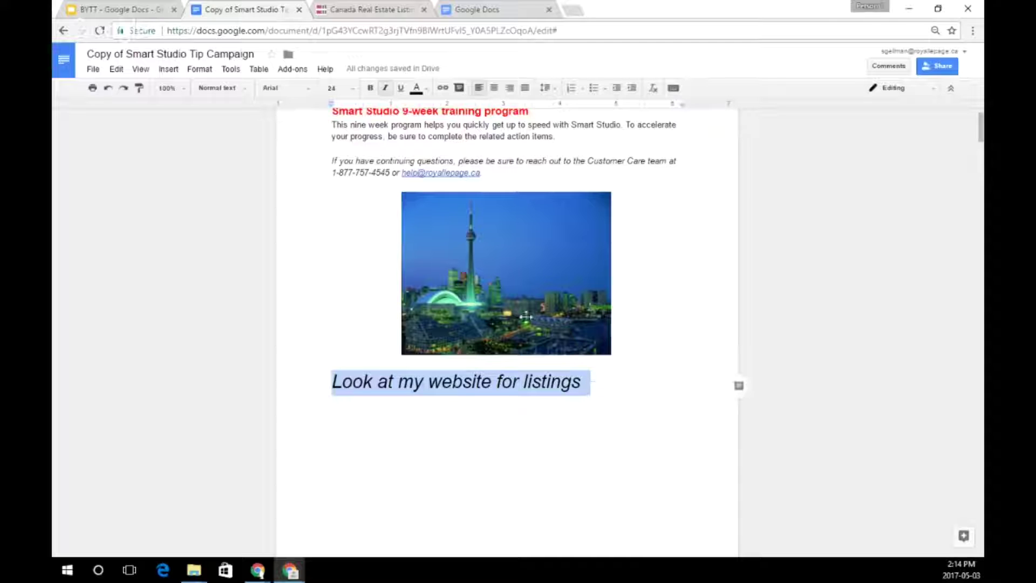
left_click(444, 88)
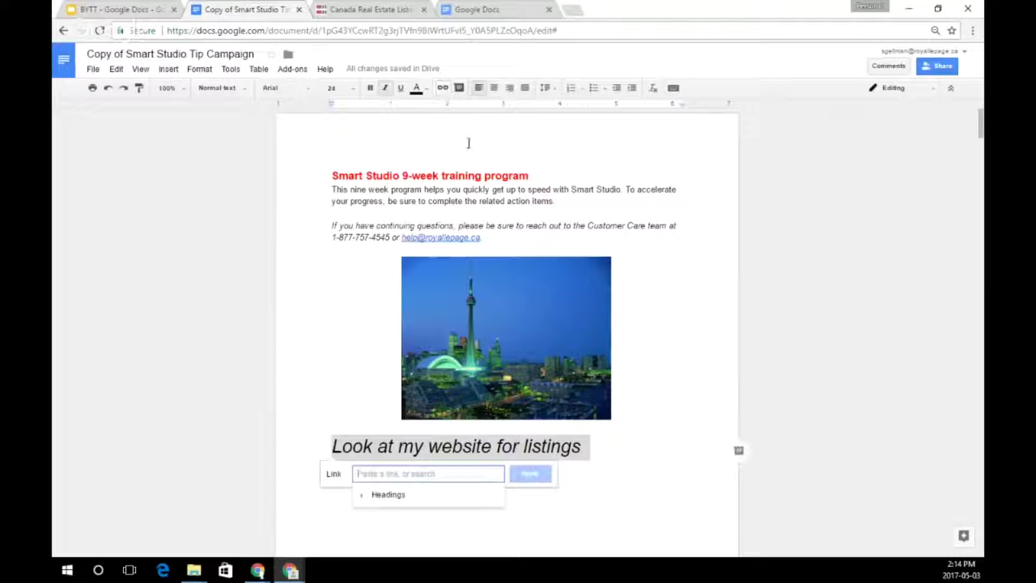
left_click(372, 11)
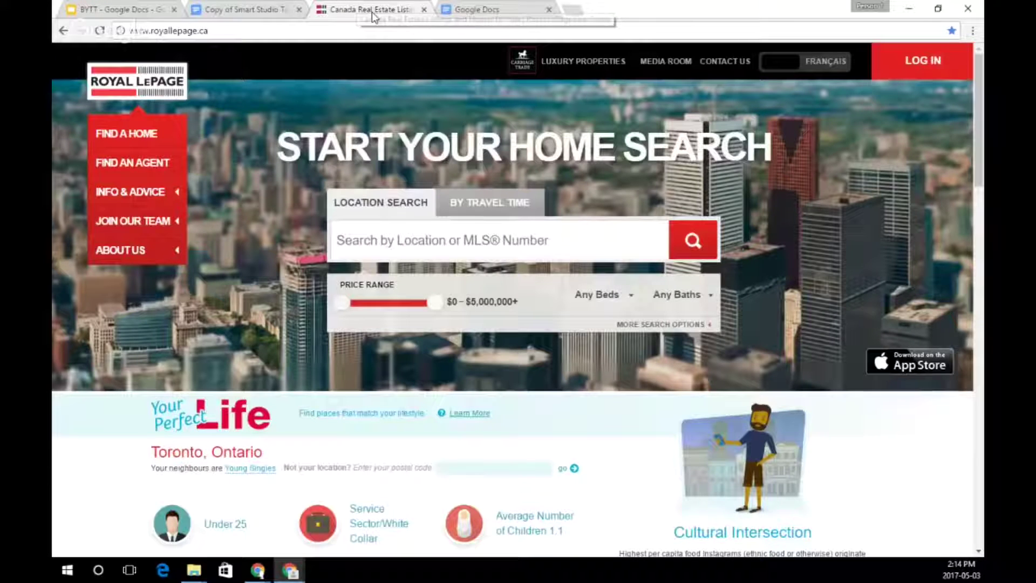
left_click(182, 31)
right_click(182, 31)
left_click(216, 80)
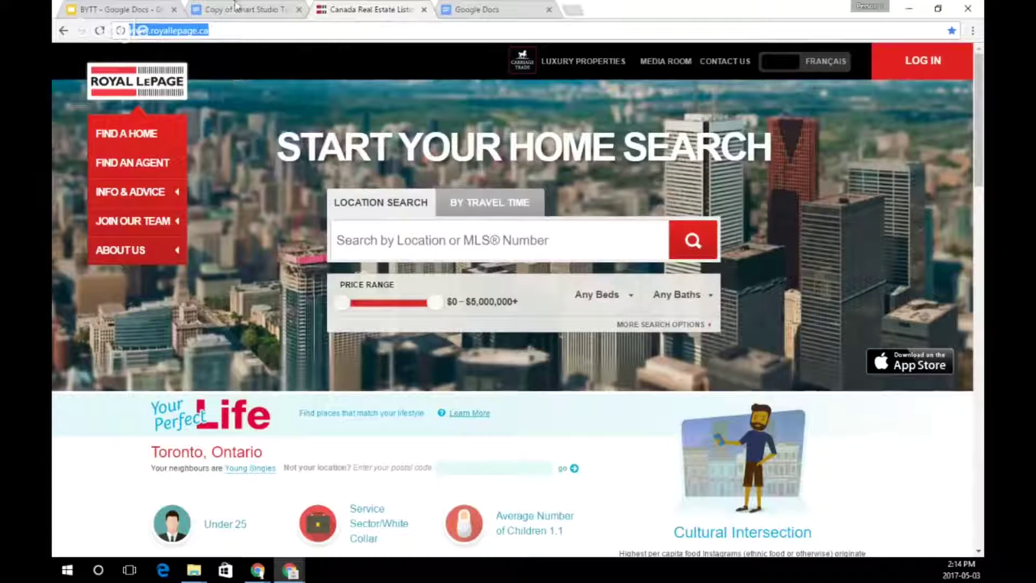
left_click(236, 8)
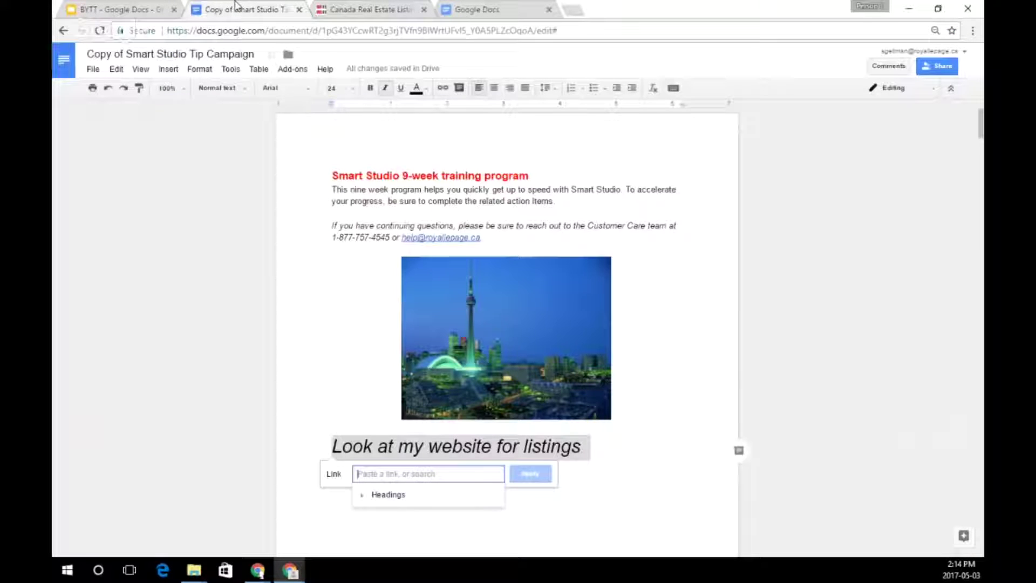
right_click(358, 474)
left_click(426, 372)
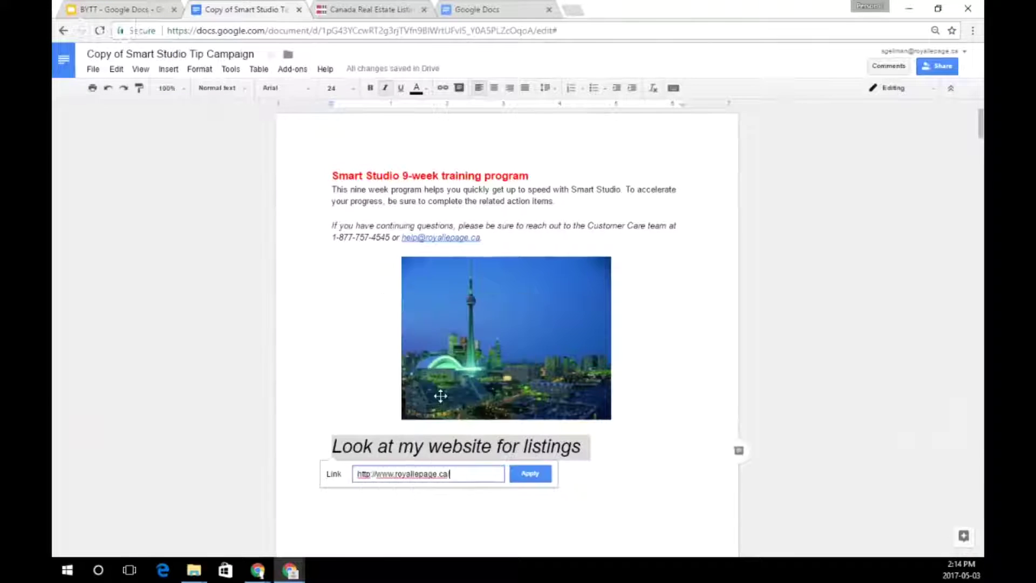
left_click(540, 478)
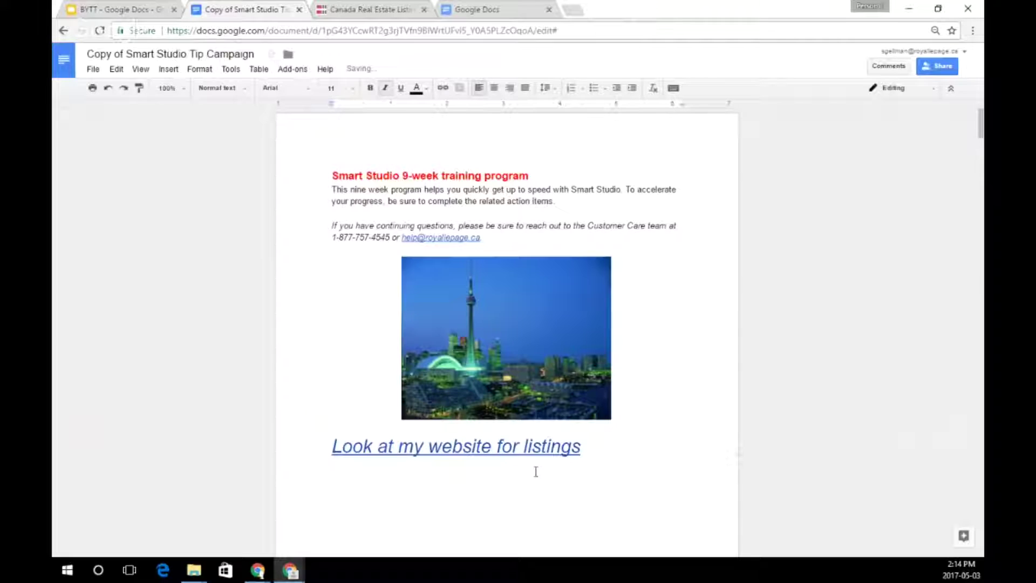
Test the website link in the listings line and close the page it opens.
left_click(518, 448)
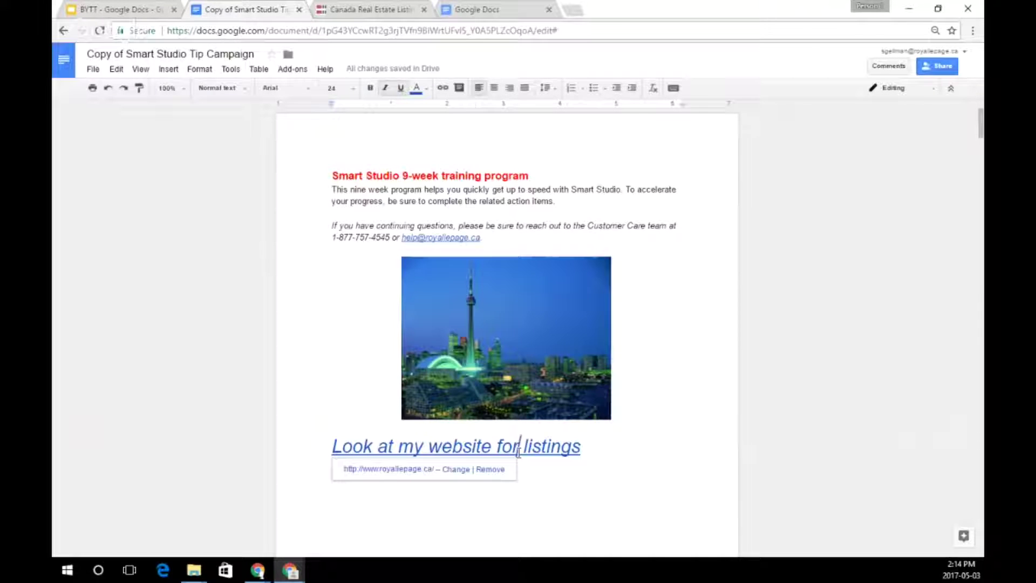
left_click(408, 474)
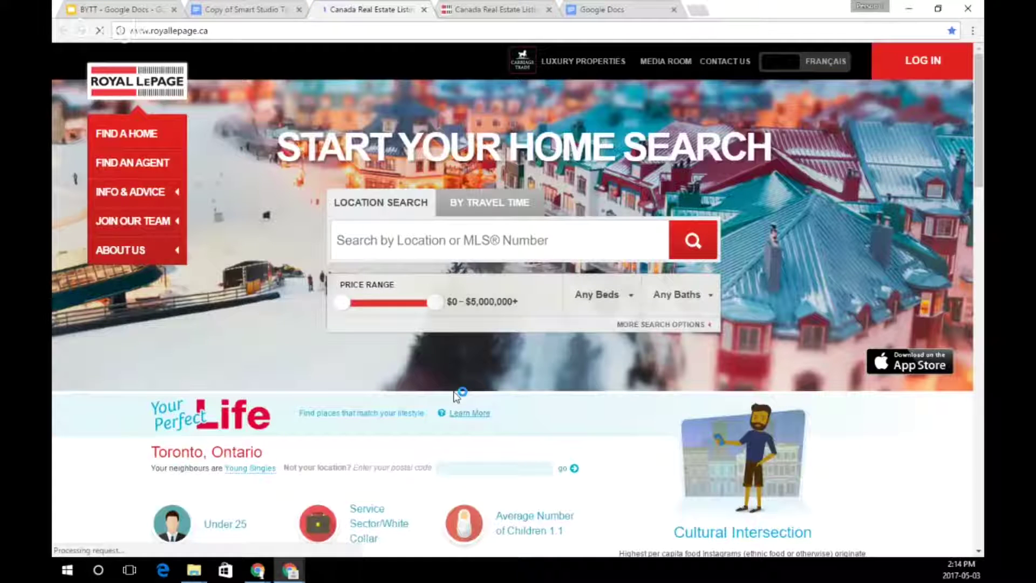
left_click(425, 9)
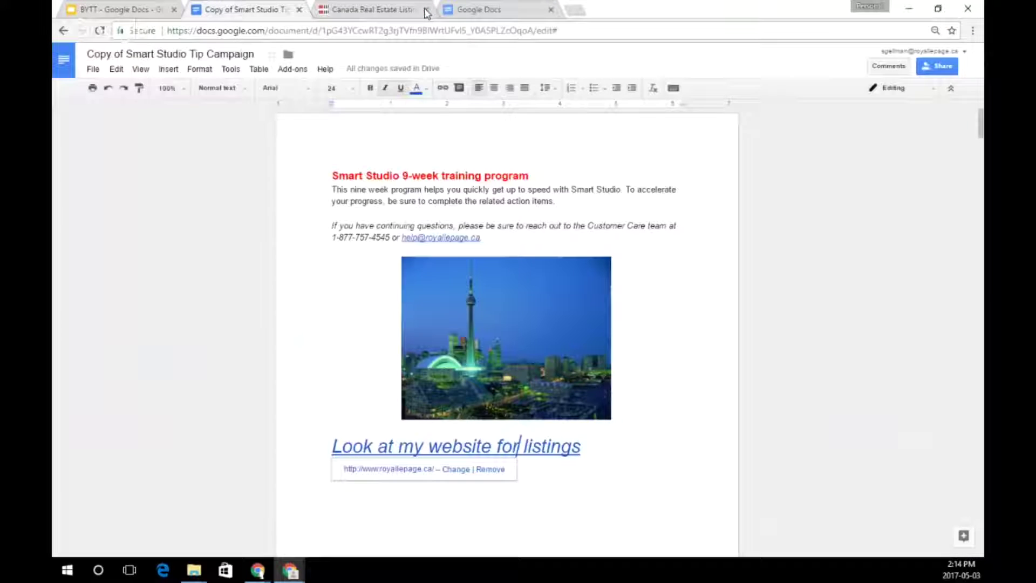
Start a new drawing below the listings link, upload the "Home 1" picture into it and deselect the picture.
left_click(603, 471)
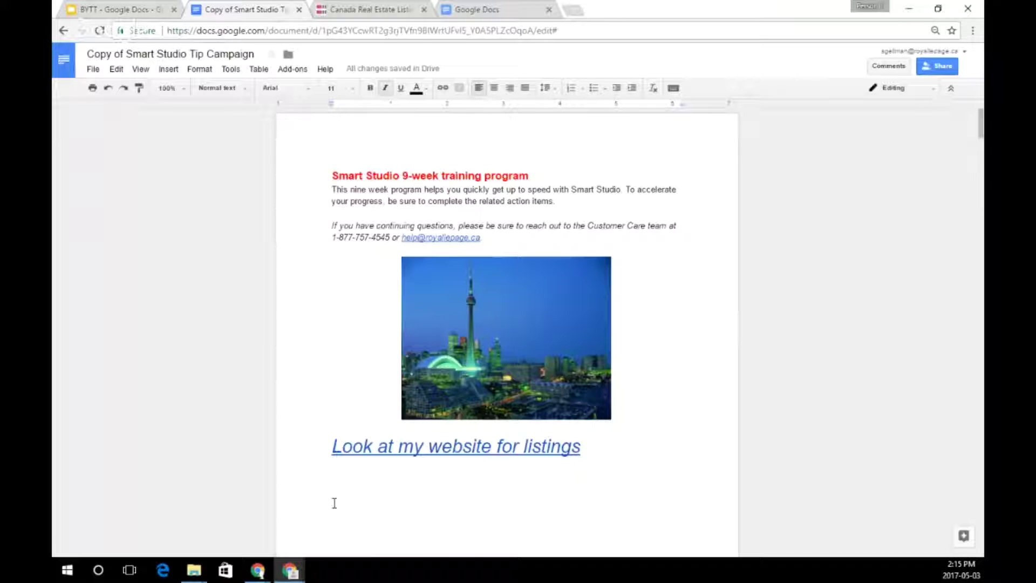
left_click(169, 70)
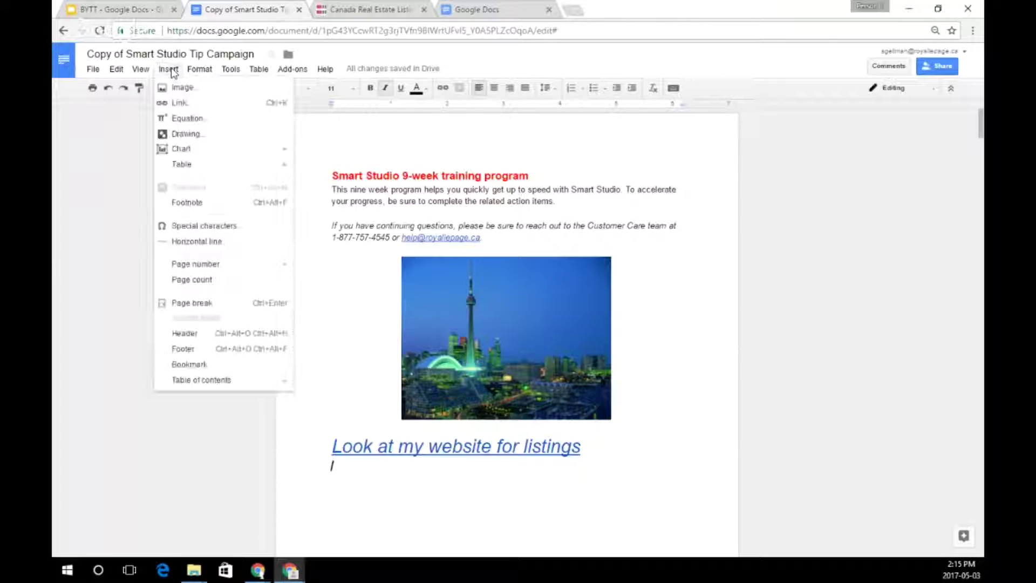
left_click(196, 142)
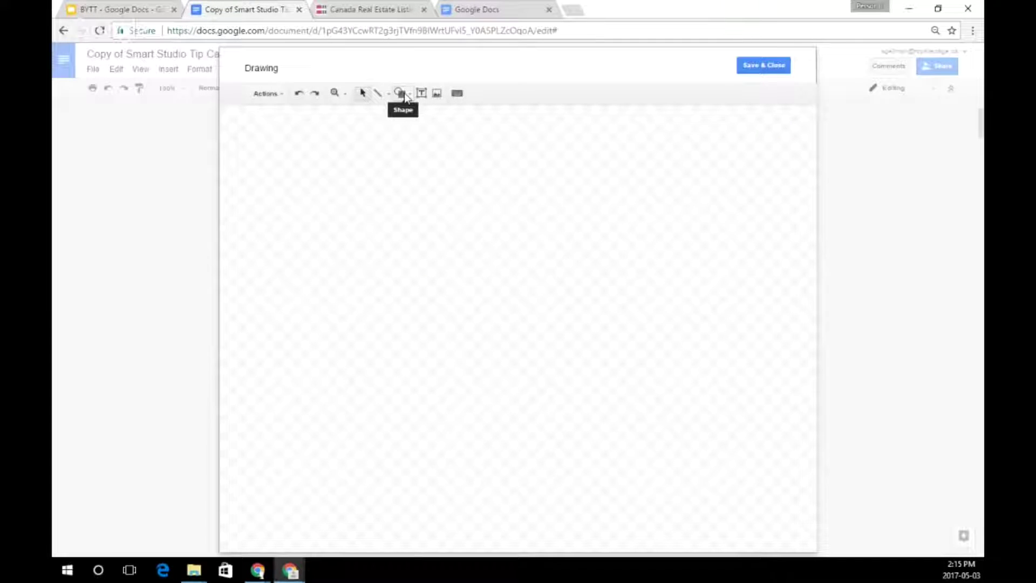
left_click(437, 95)
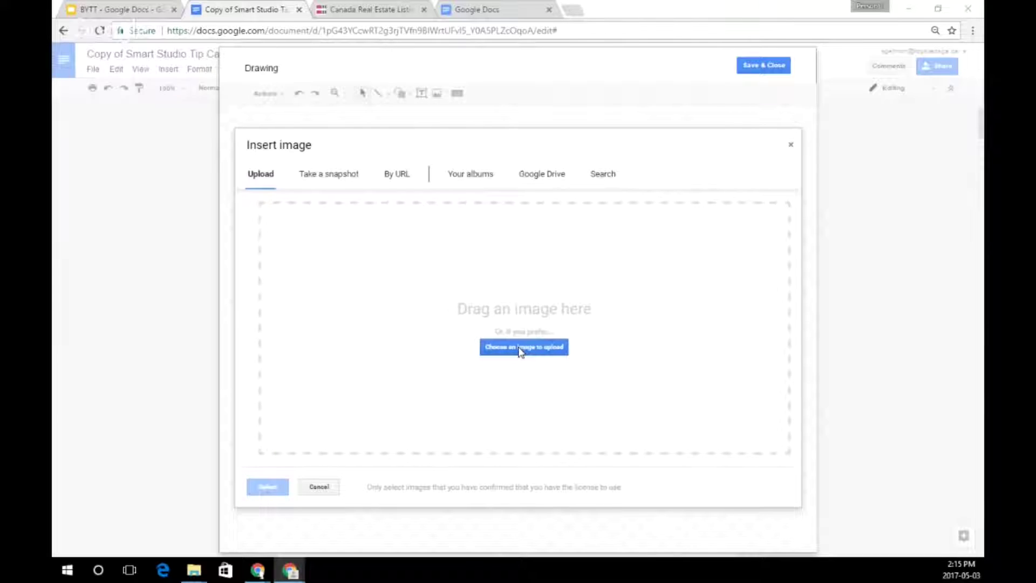
left_click(521, 348)
left_click(282, 105)
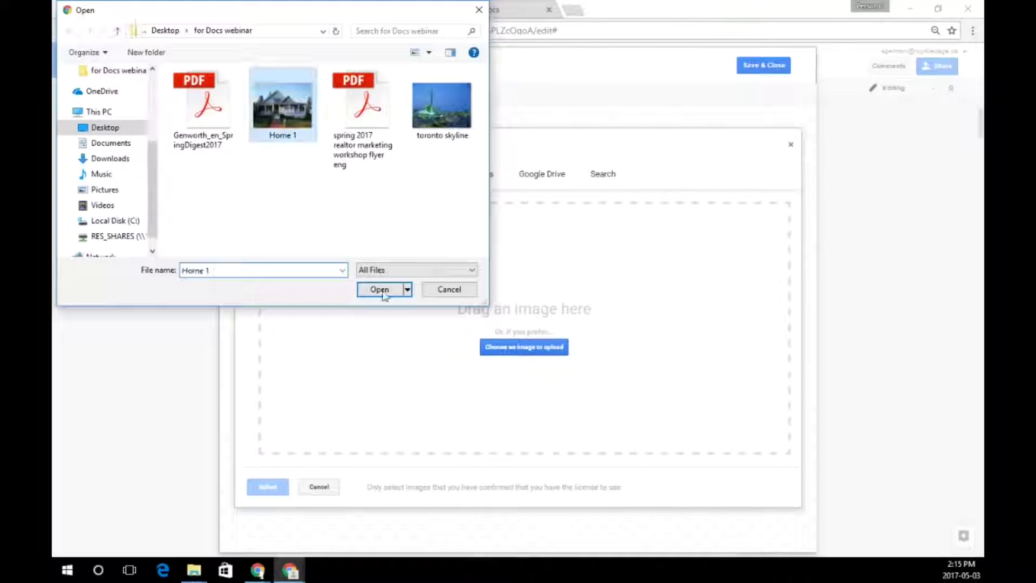
left_click(379, 290)
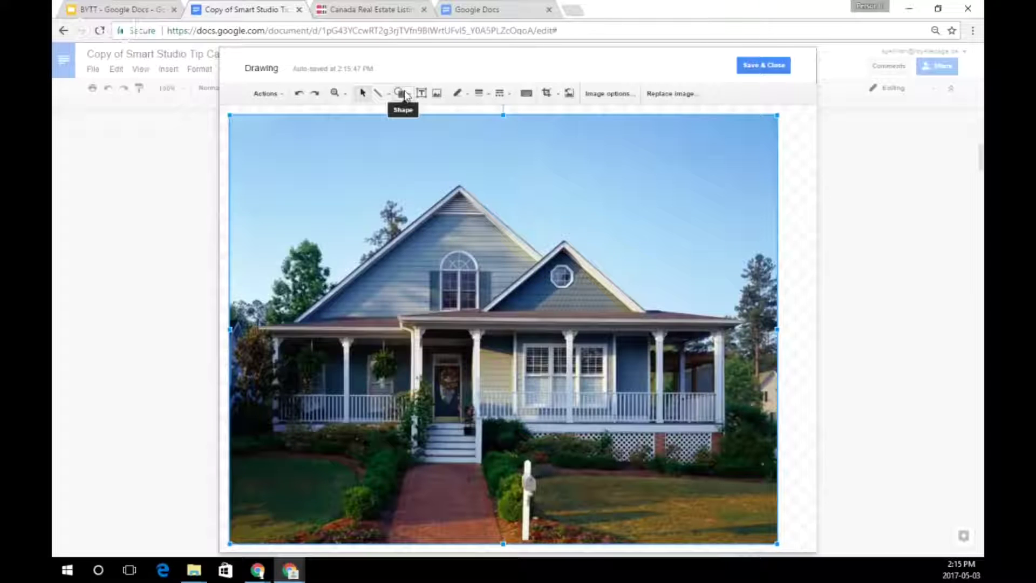
left_click(360, 93)
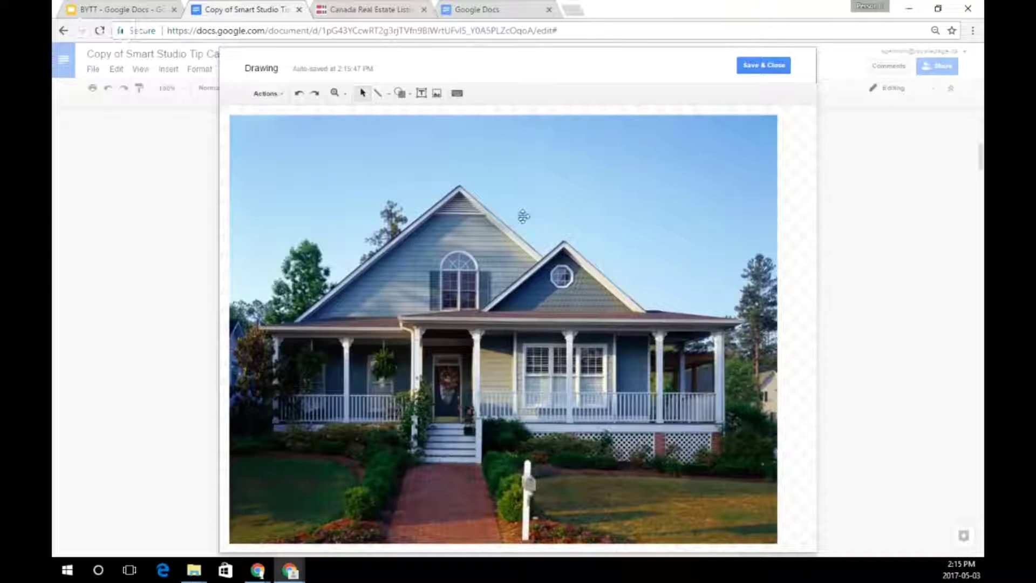
Draw an arrow over the house picture, from the sky down toward the arched upper window.
left_click(577, 155)
left_click_drag(582, 152, 576, 155)
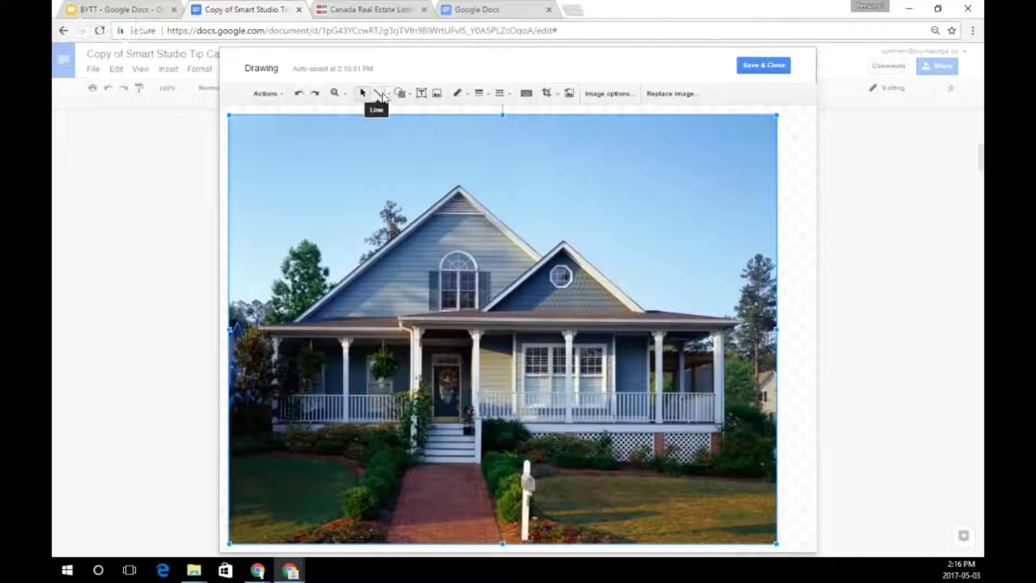
left_click(381, 95)
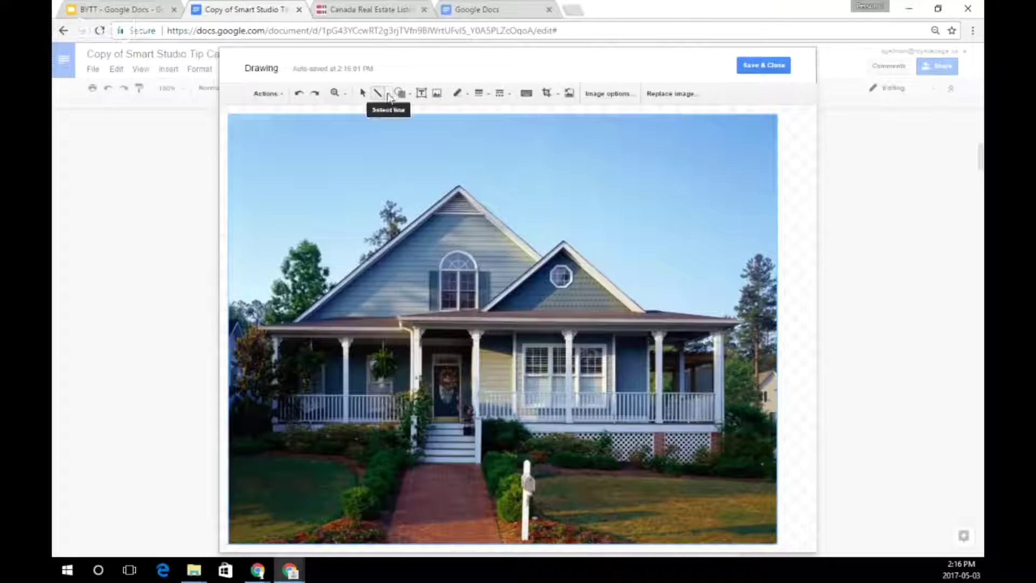
left_click(388, 94)
left_click(399, 129)
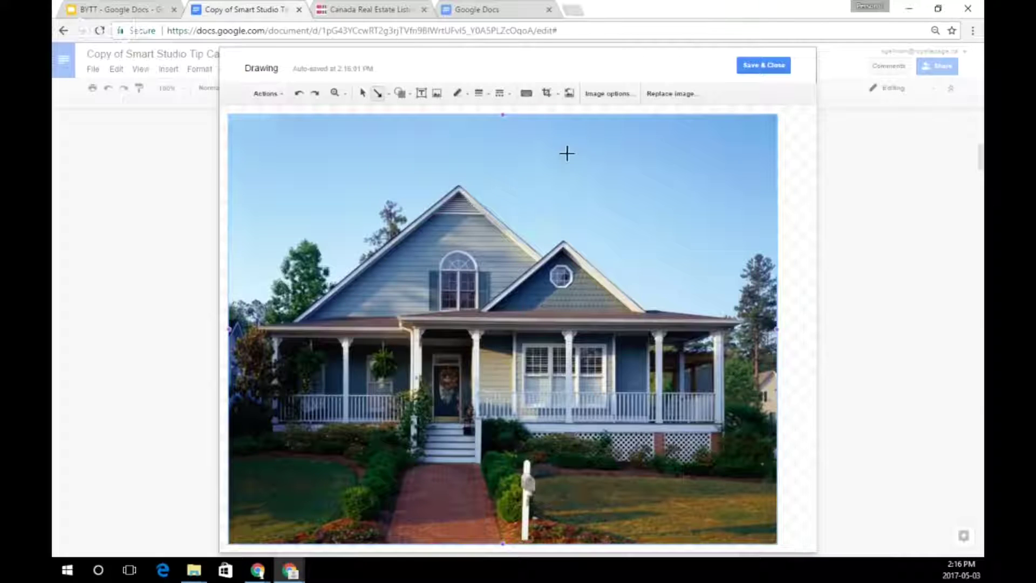
mouse_move(600, 145)
left_mouse_down()
mouse_move(557, 200)
mouse_move(492, 252)
left_mouse_up()
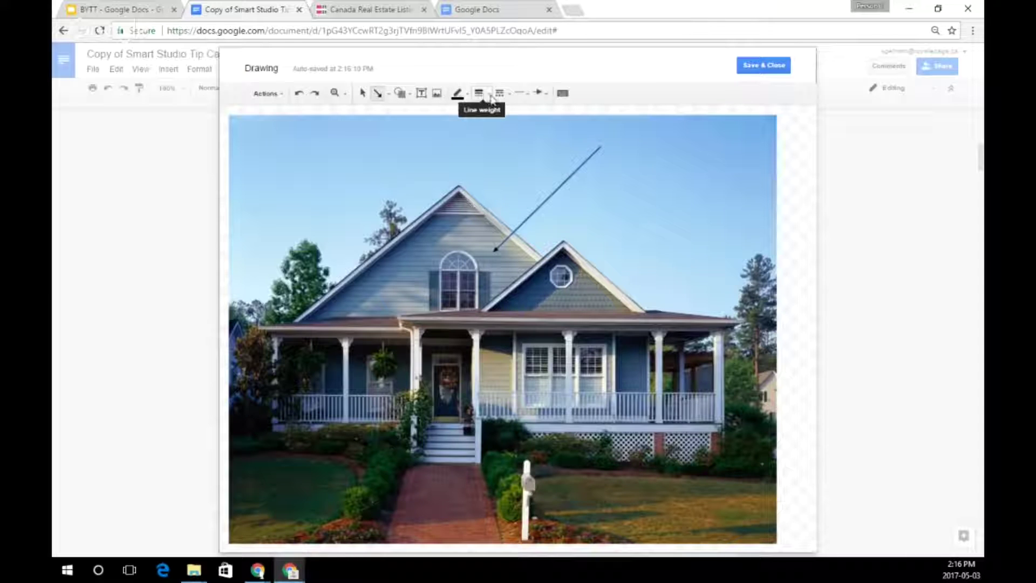
Make the arrow's line thicker and colour it red.
left_click(490, 96)
left_click(495, 144)
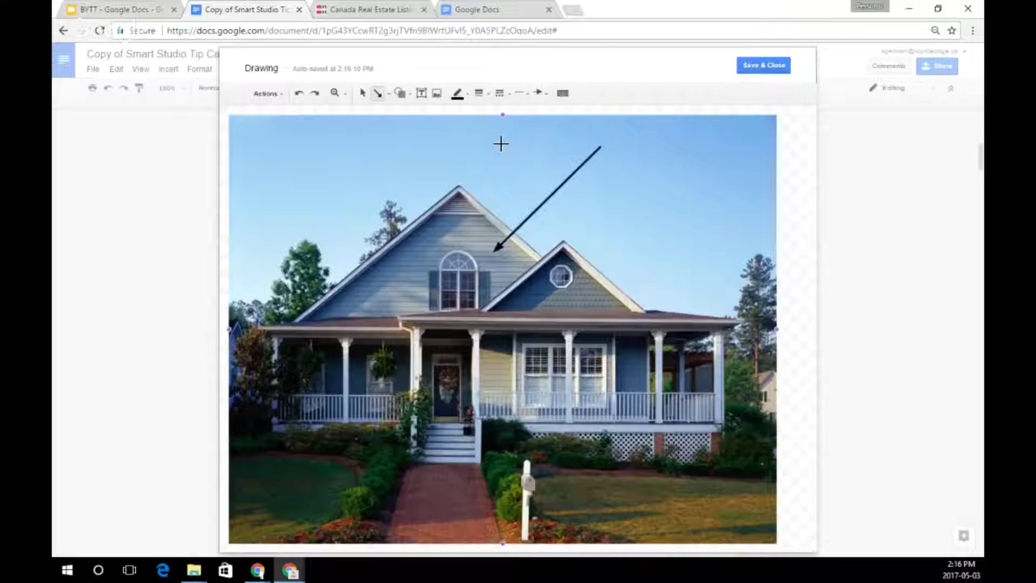
left_click(463, 96)
left_click(469, 138)
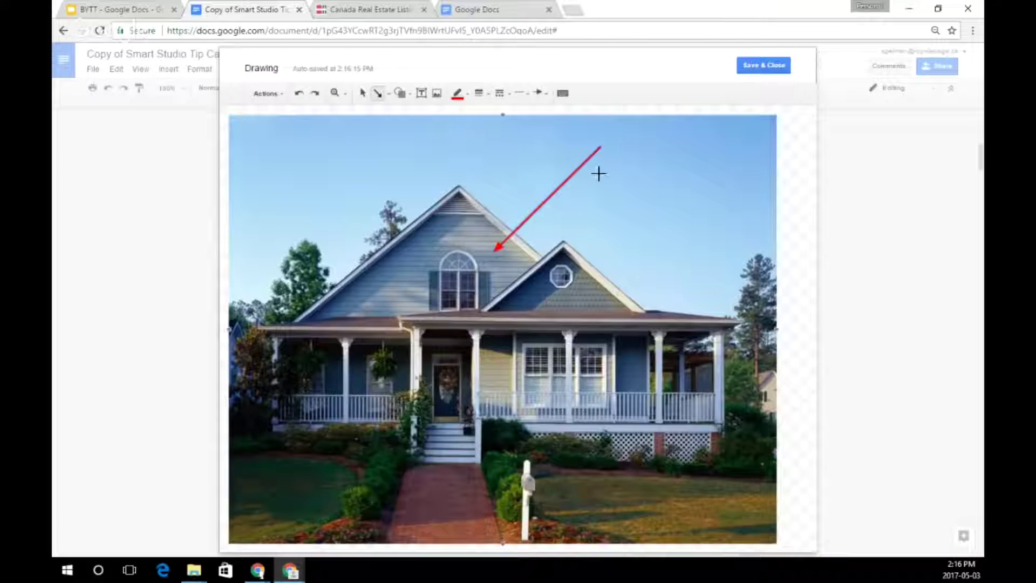
Add a text box with "Newly upgraded windows" beside the arrow's tail and deselect it.
left_click(422, 96)
left_click_drag(609, 127, 754, 165)
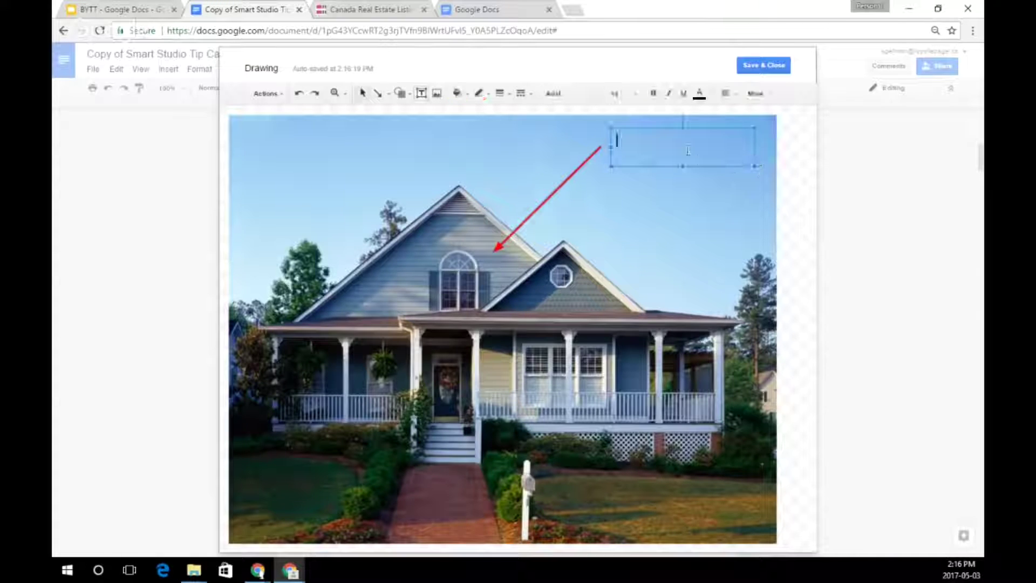
type("N")
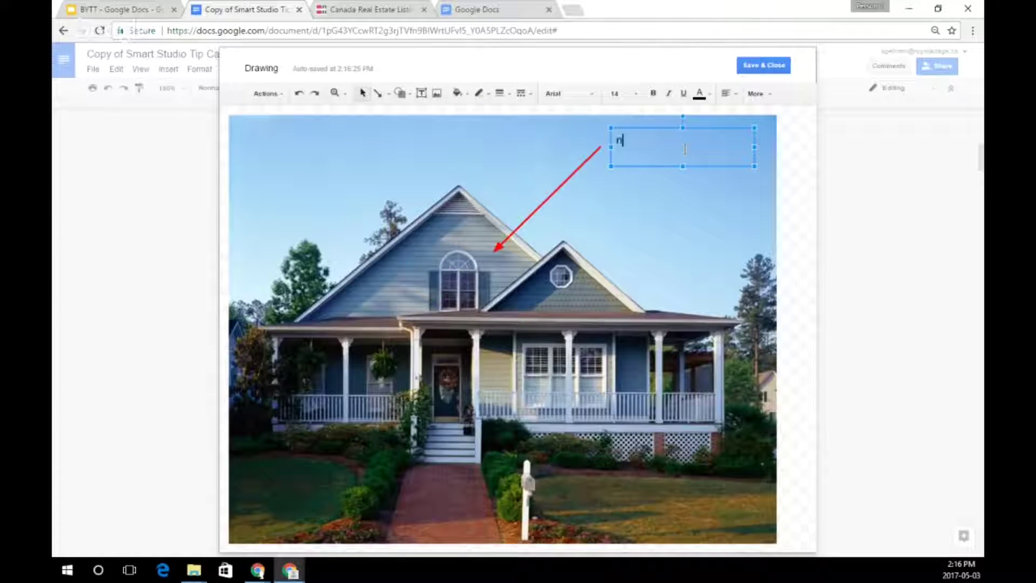
type("ewly upgraded windows")
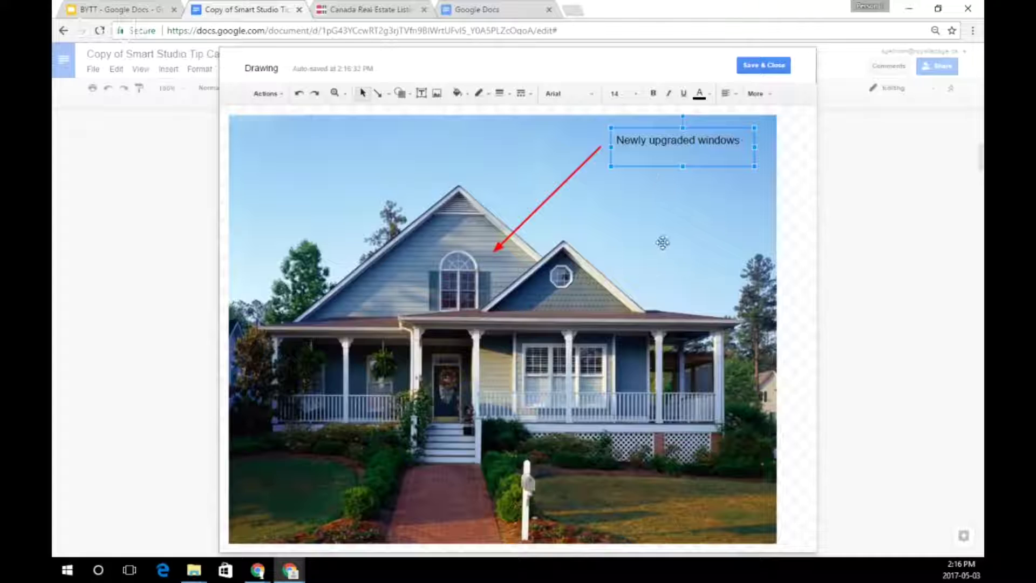
left_click(662, 242)
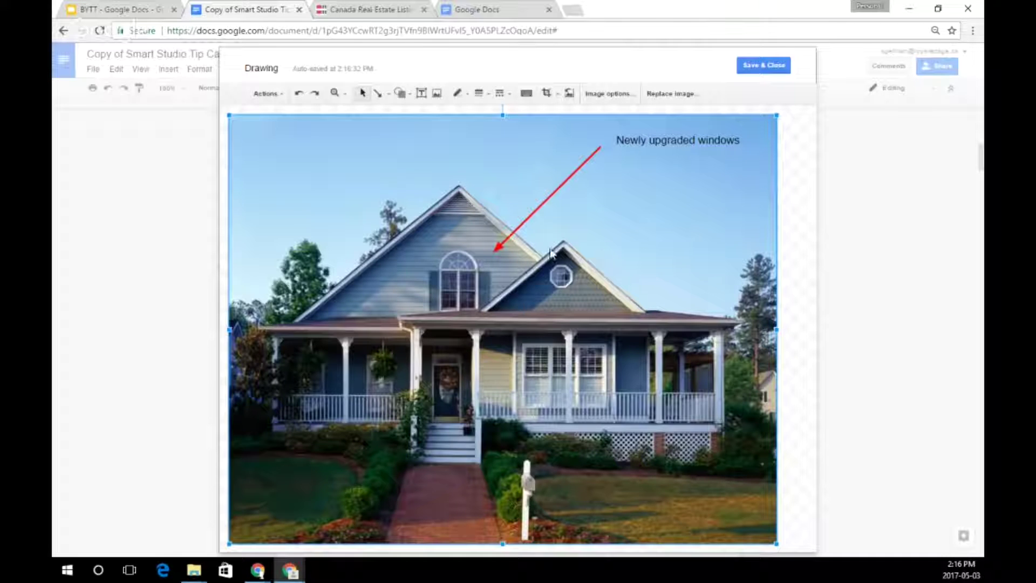
Draw a circle shape over the tree beside the house's roof, opposite the arrow's tail.
left_click(399, 95)
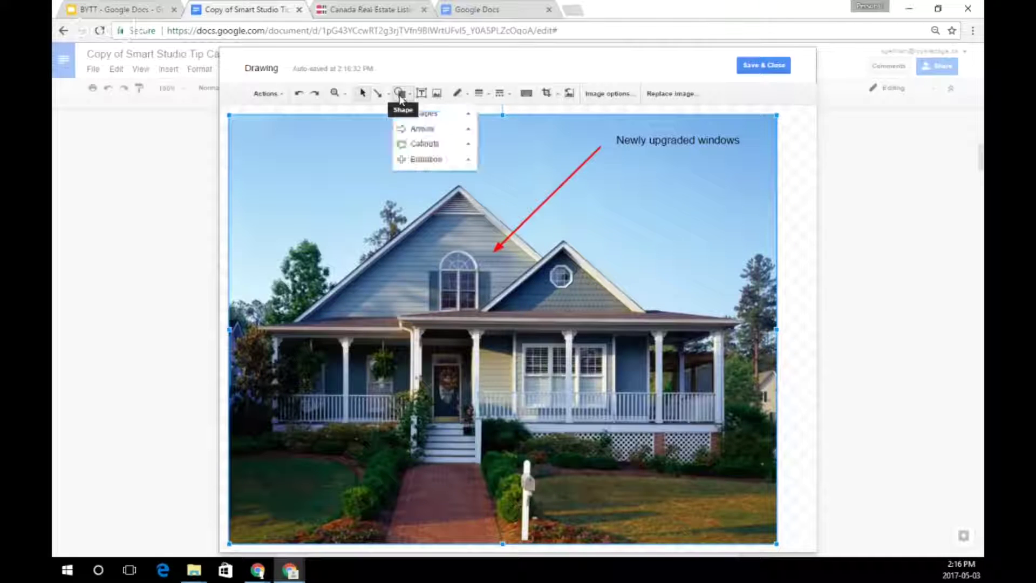
mouse_move(423, 128)
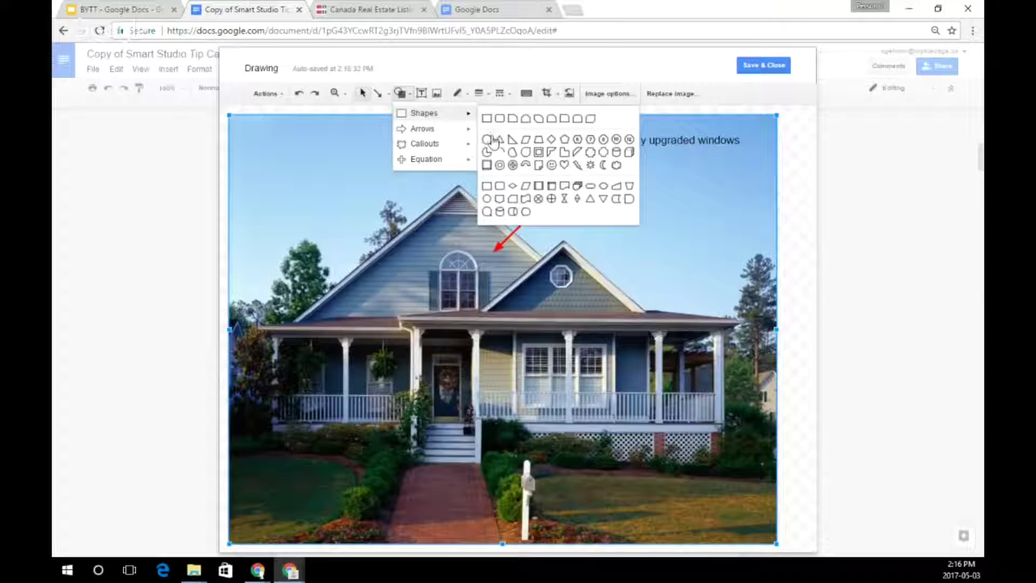
left_click(487, 122)
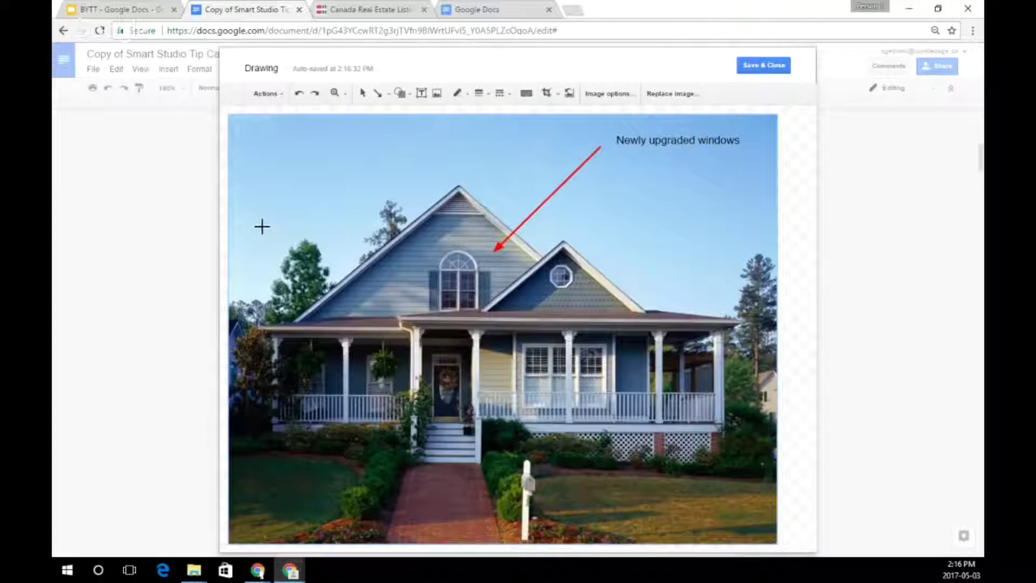
left_click_drag(262, 226, 345, 300)
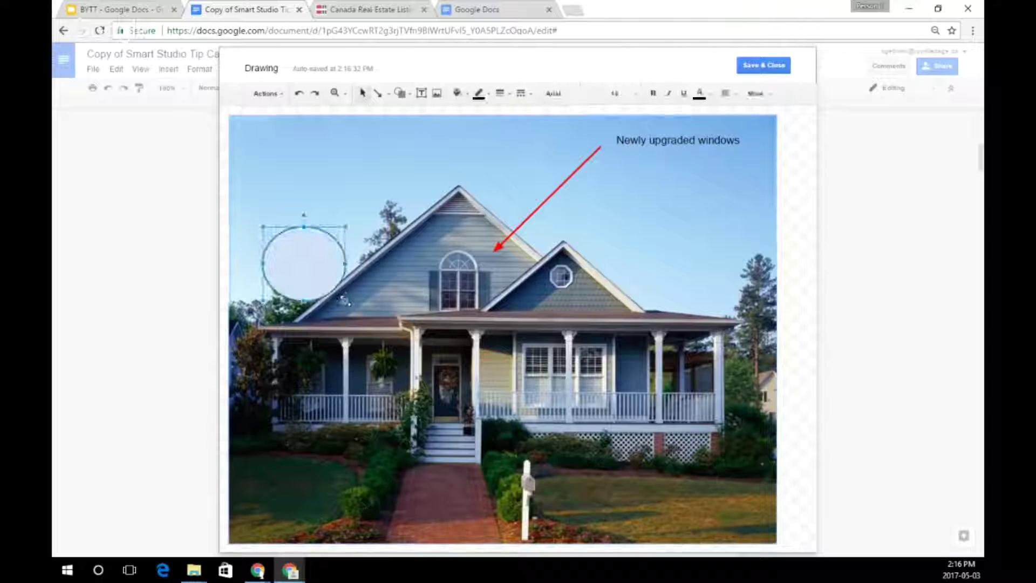
Make the circle's fill transparent and save the finished drawing into the document.
left_click(457, 92)
left_click(477, 135)
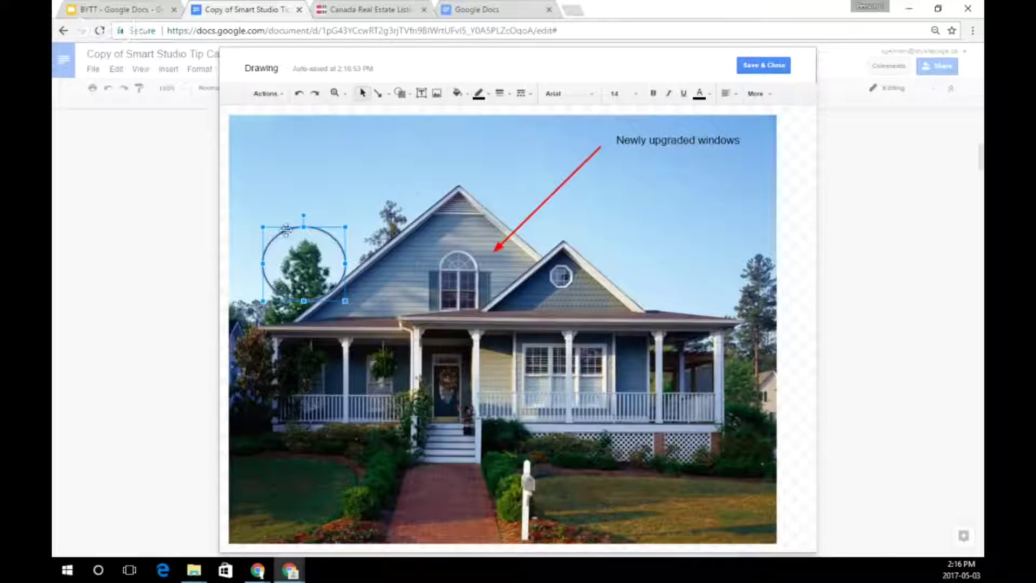
left_click(345, 172)
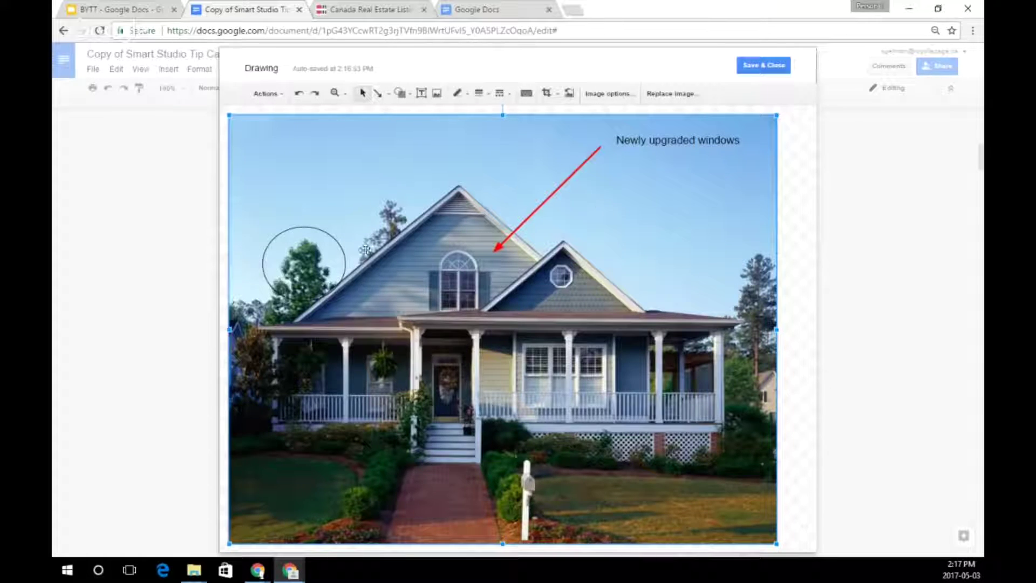
left_click(775, 67)
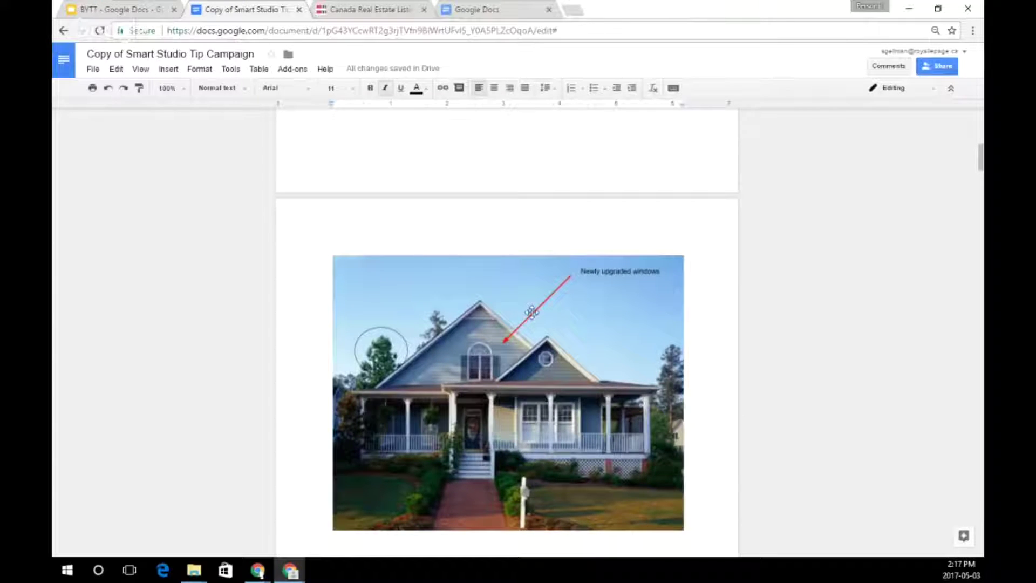
Insert a pie chart on the blank space below the house drawing.
scroll(528, 310, "down", 3)
scroll(527, 310, "down", 1)
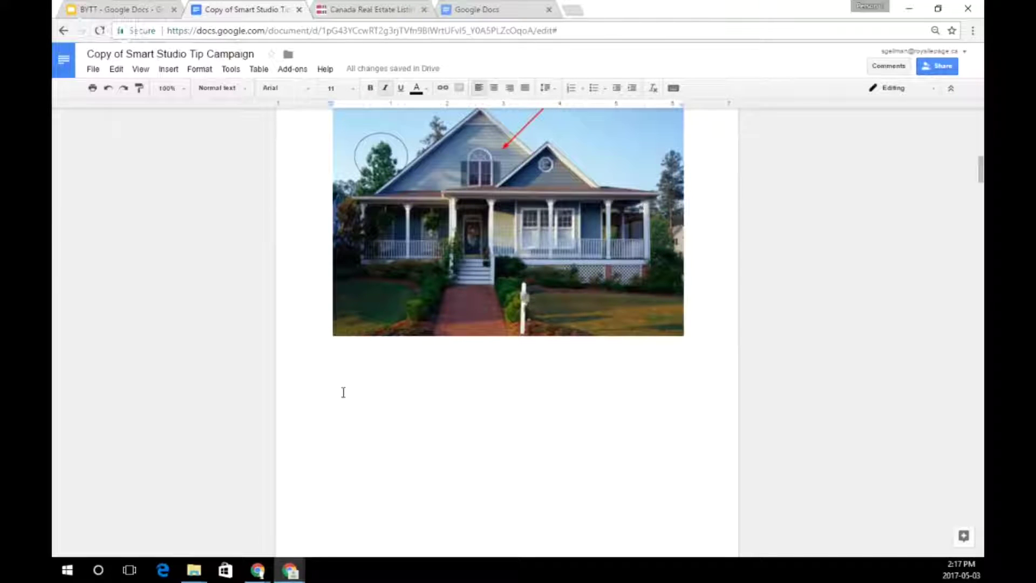
left_click(343, 392)
left_click(168, 70)
mouse_move(189, 148)
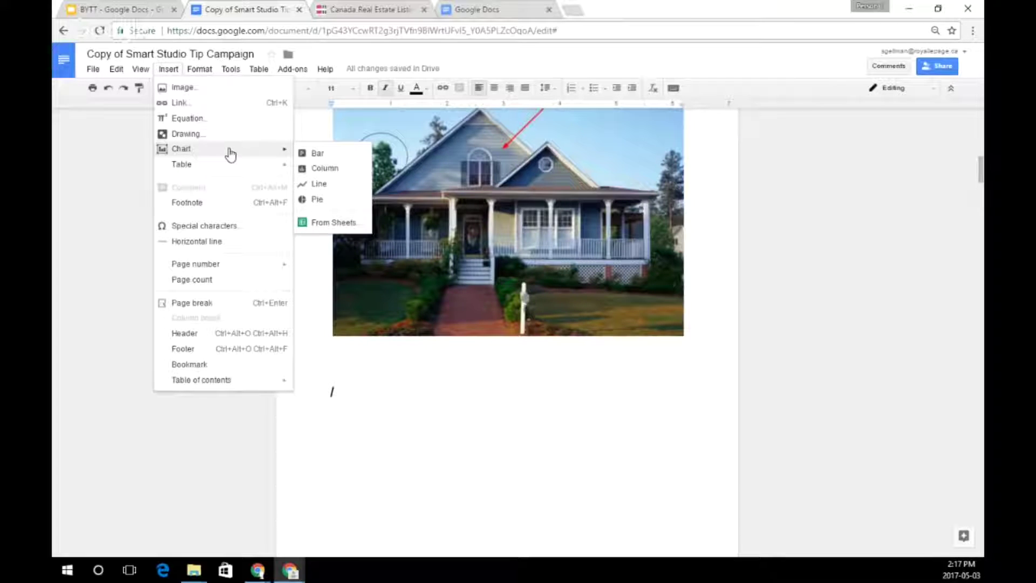
left_click(329, 200)
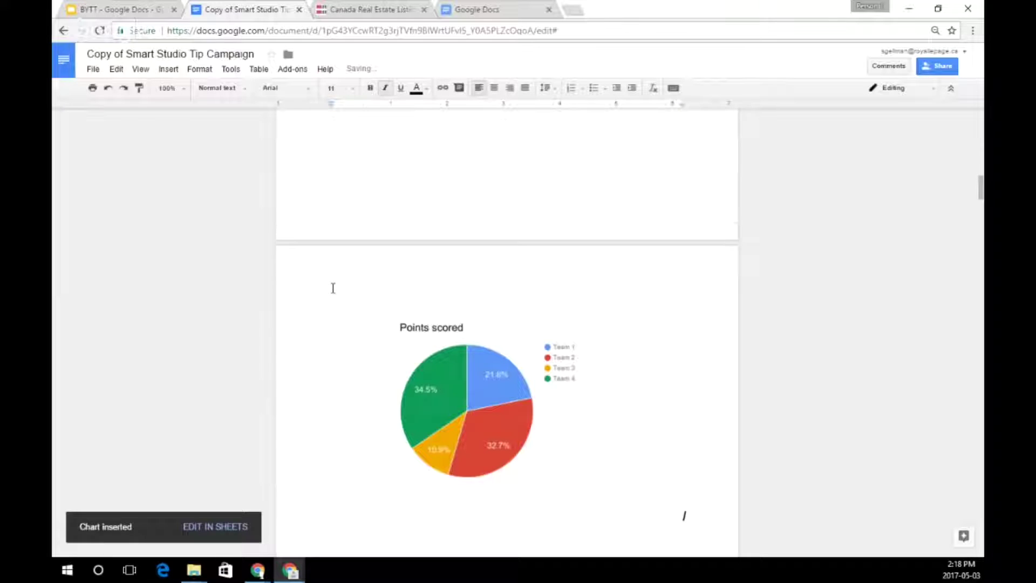
Open the inserted pie chart's linked source spreadsheet in Google Sheets.
scroll(333, 287, "down", 1)
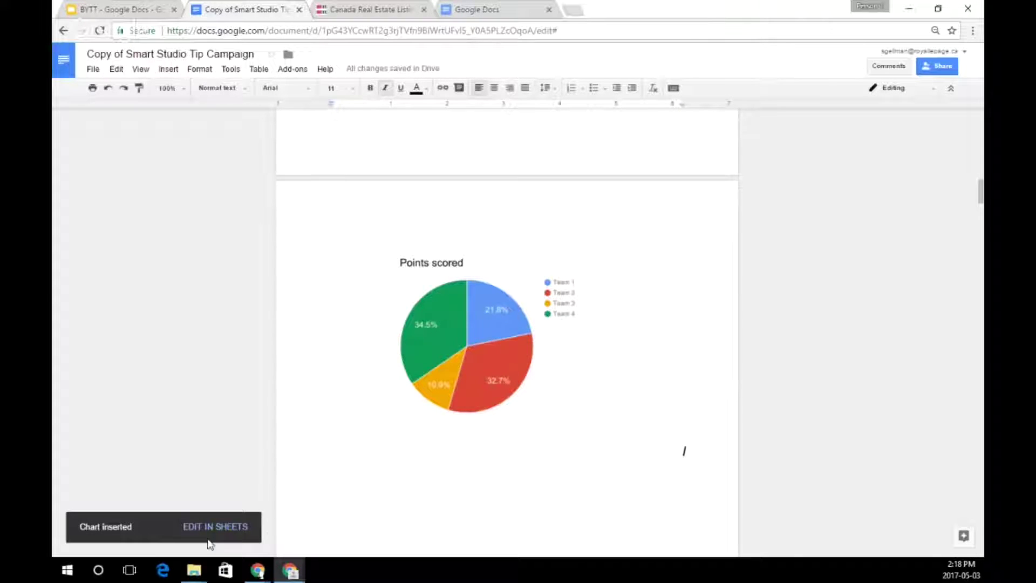
left_click(444, 335)
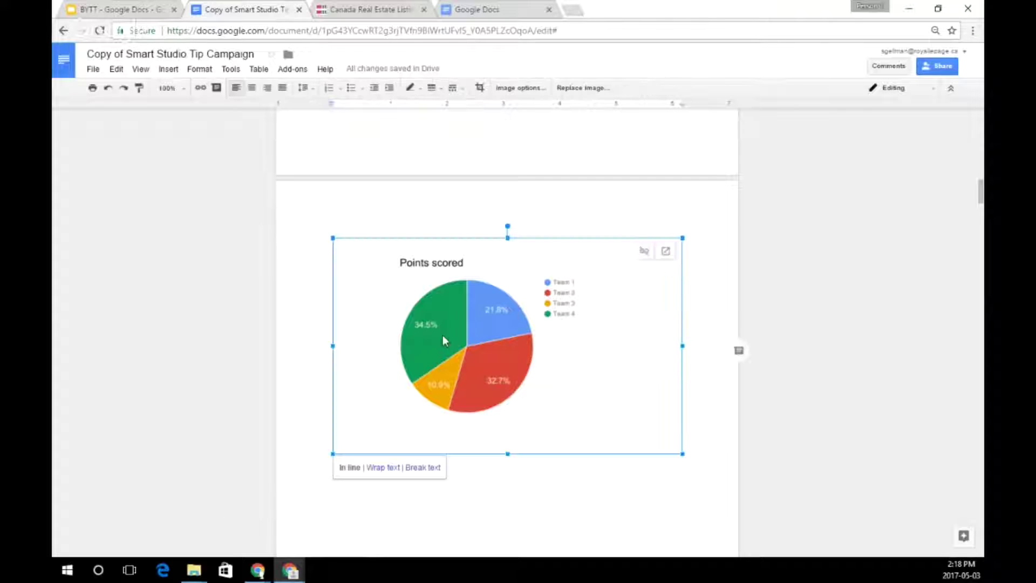
left_click(667, 252)
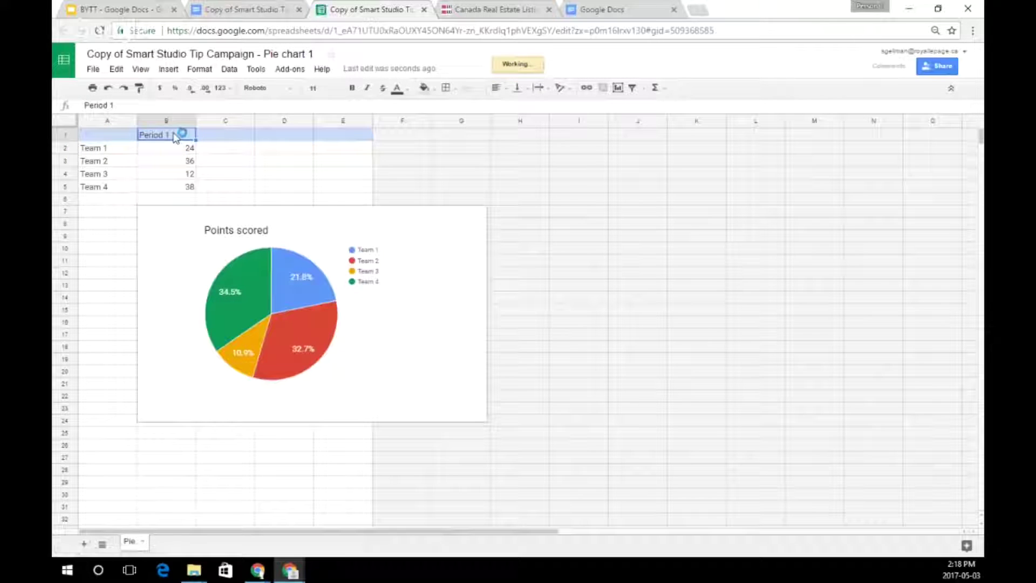
Put the pie chart into edit mode and change its title to "Homes sold over asking".
left_click(280, 279)
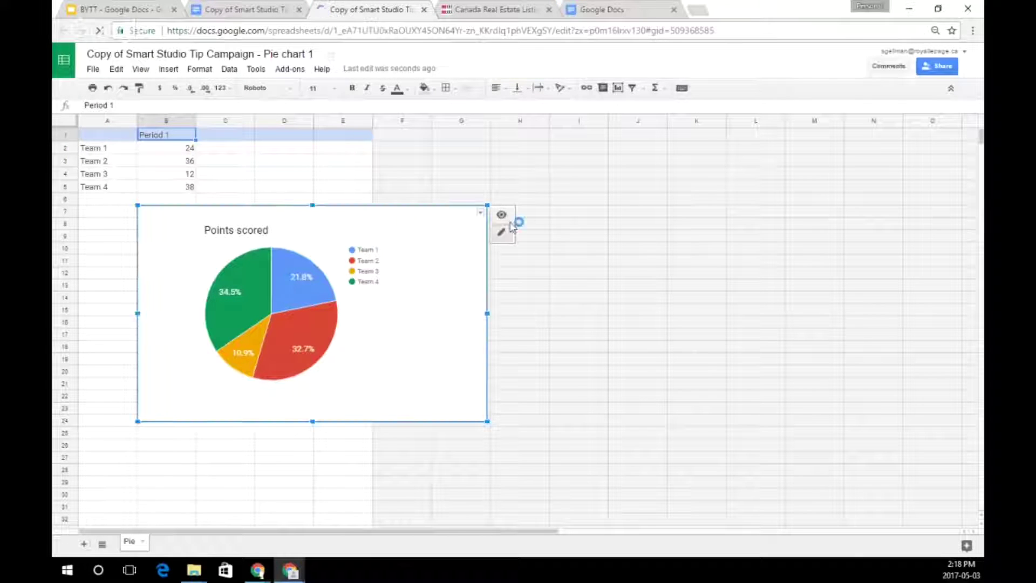
left_click(503, 233)
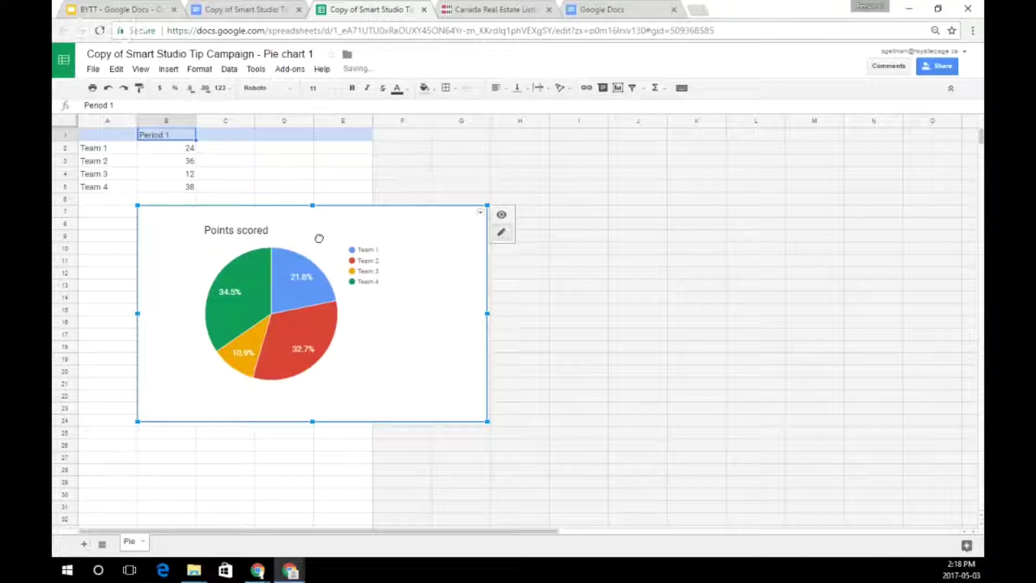
left_click(262, 231)
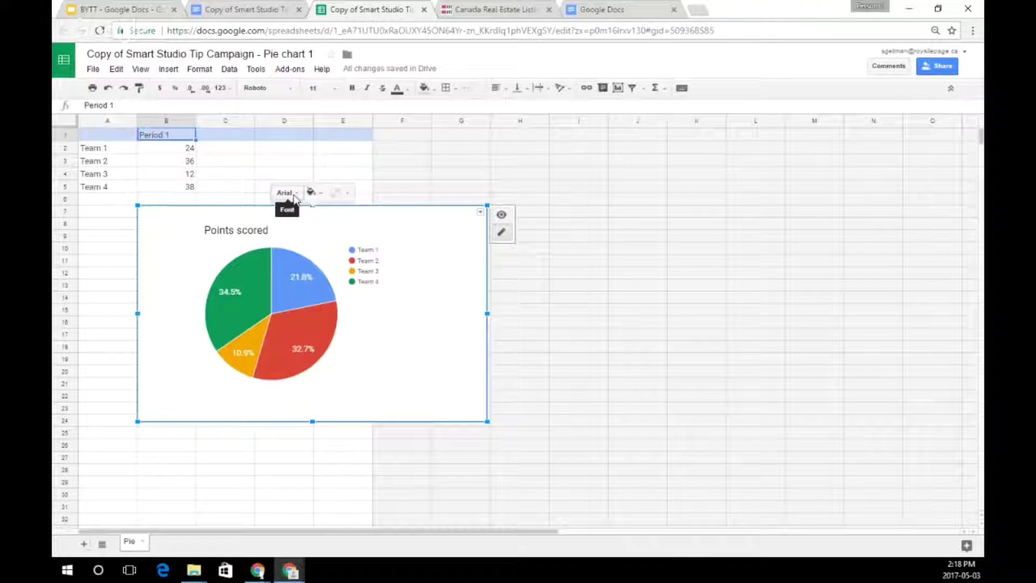
left_click(261, 237)
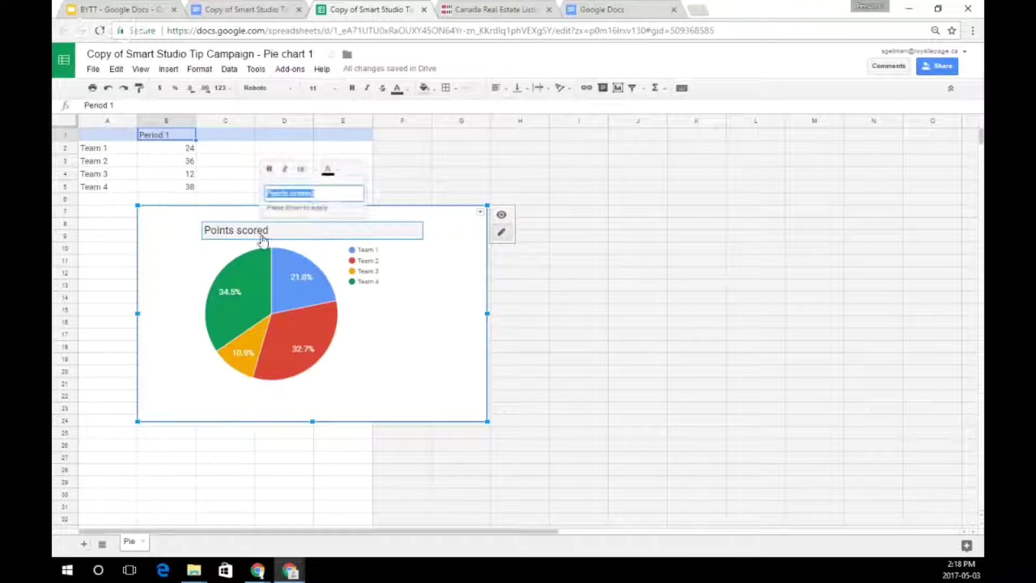
key("BackSpace")
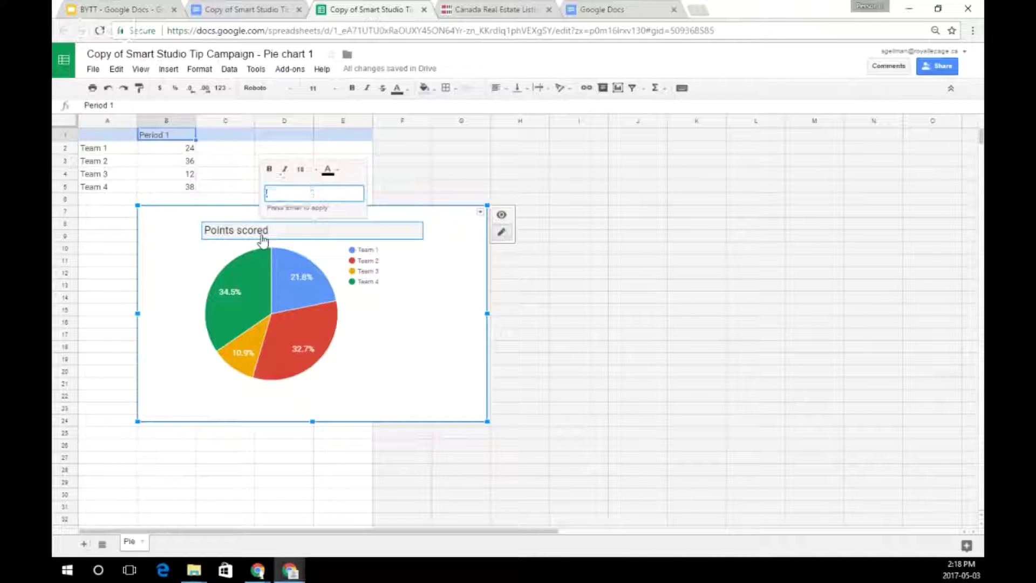
type("Homes sold over asking")
key("Return")
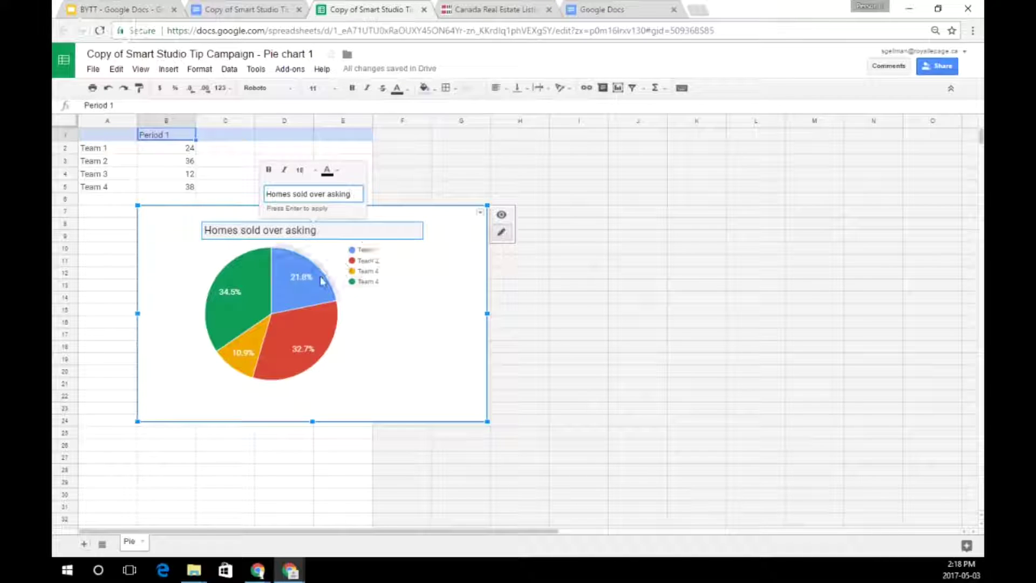
Replace the Team 1 label in A2 with "me" and the Team 2 label in A3 with "my competition".
left_click(167, 151)
left_click(121, 152)
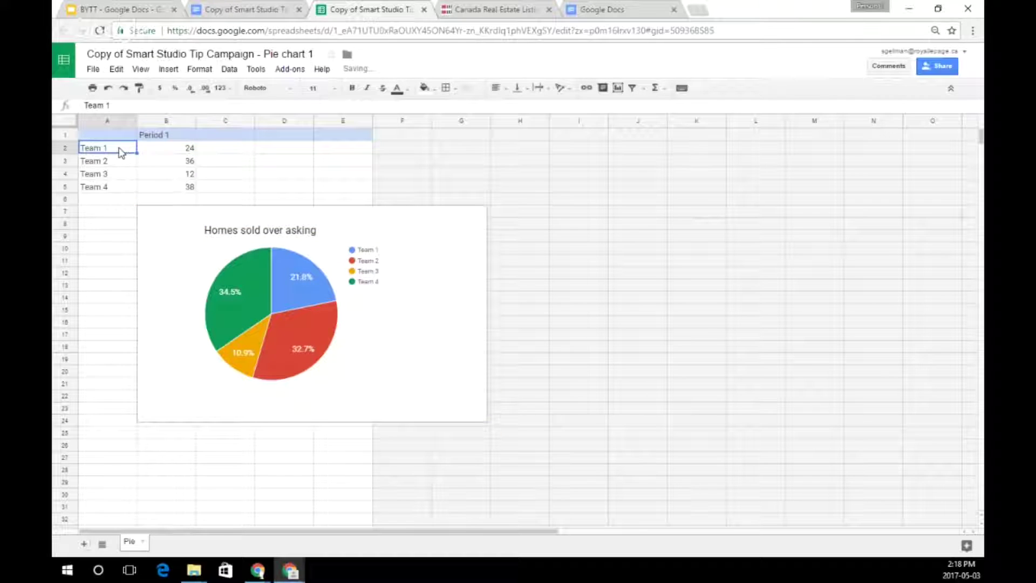
type("me")
key("Return")
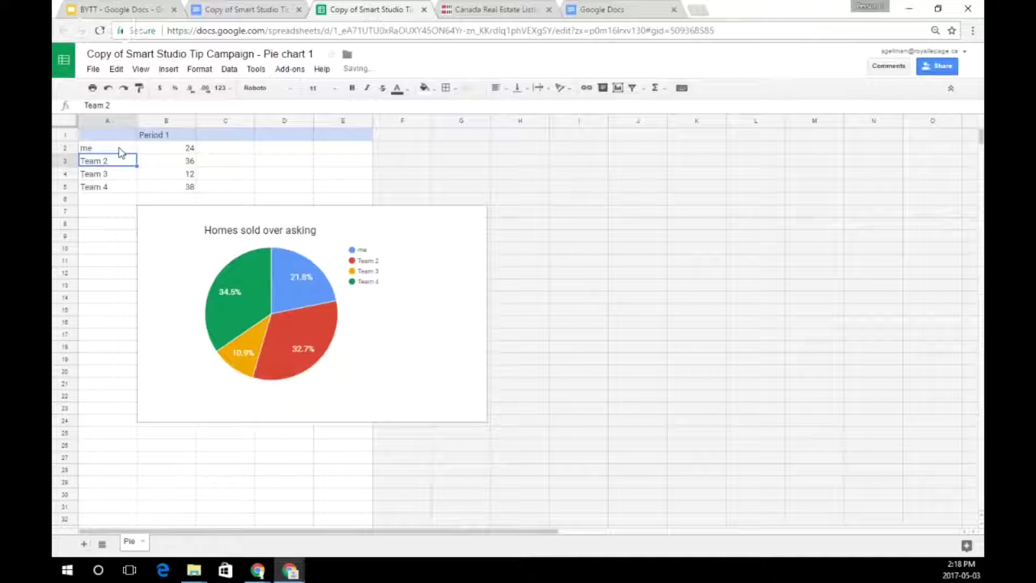
type("my compete")
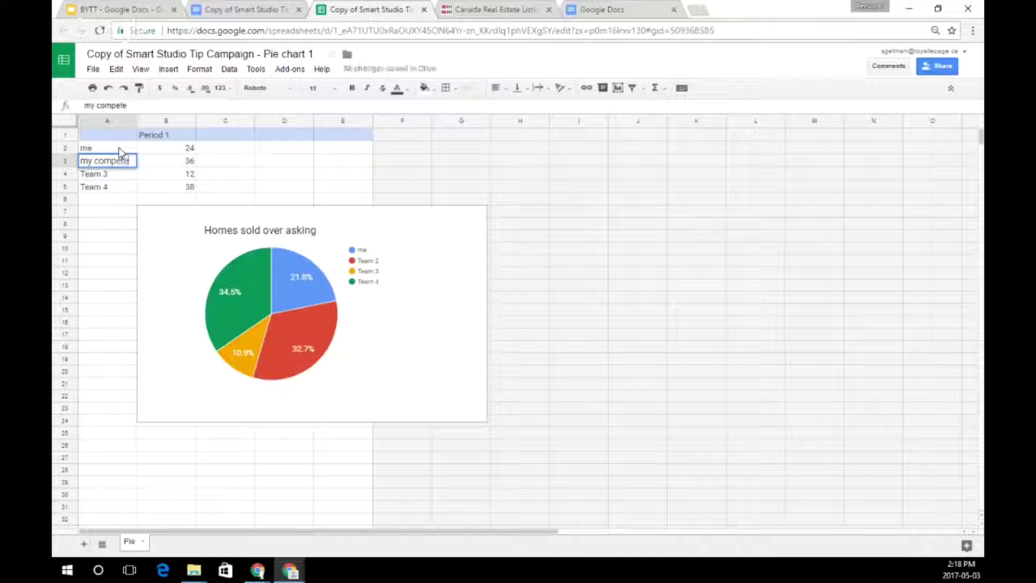
type("tion")
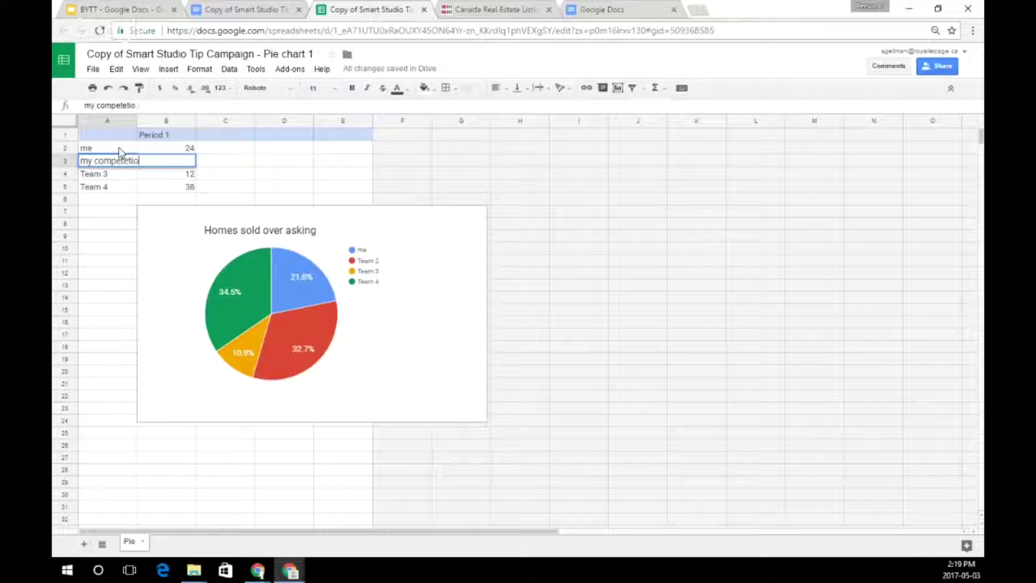
key("BackSpace")
key("BackSpace")
key("BackSpace")
key("BackSpace")
type("ition")
key("Return")
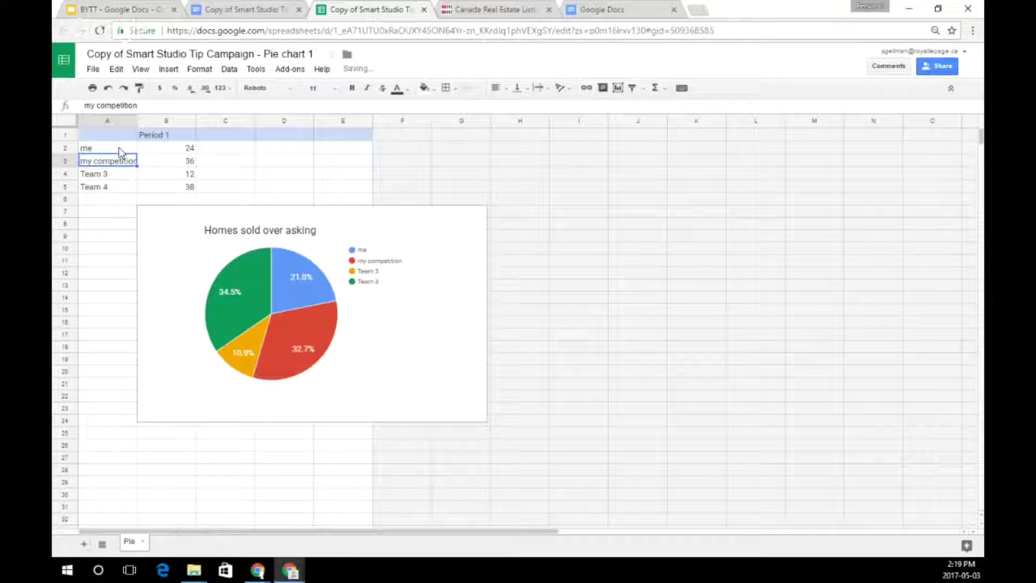
Clear the Team 3 and Team 4 labels from cells A4 and A5.
key("Down")
key("Delete")
key("Down")
key("Delete")
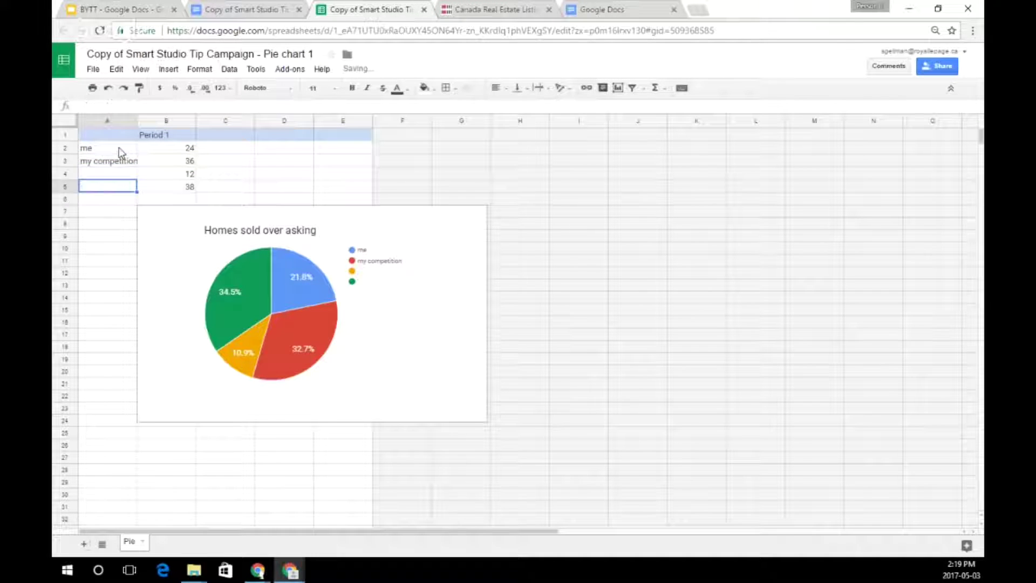
Clear the leftover Period 1 values from cells B4 and B5.
key("Right")
key("Return")
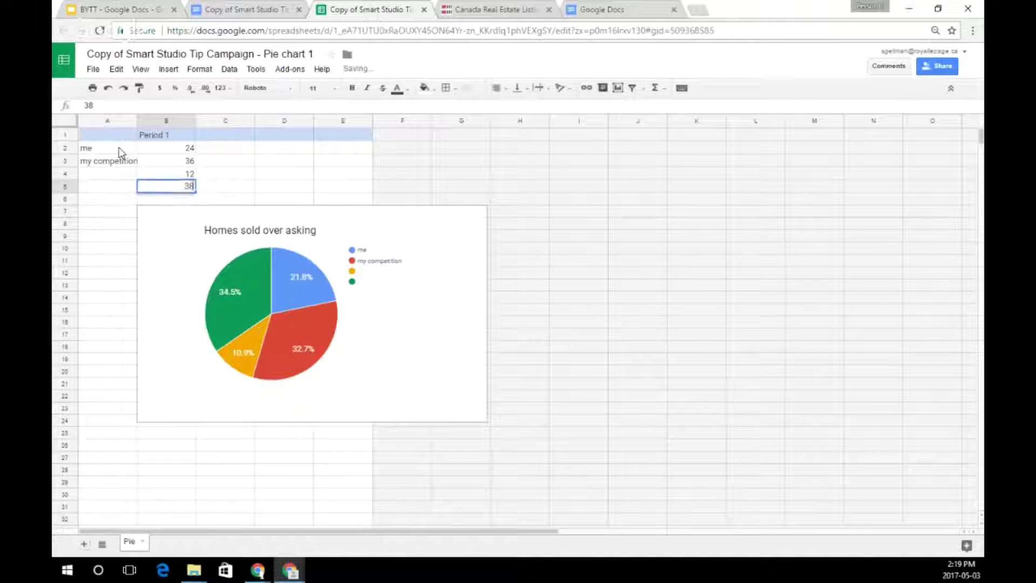
left_click(157, 178)
key("Delete")
key("Down")
key("Delete")
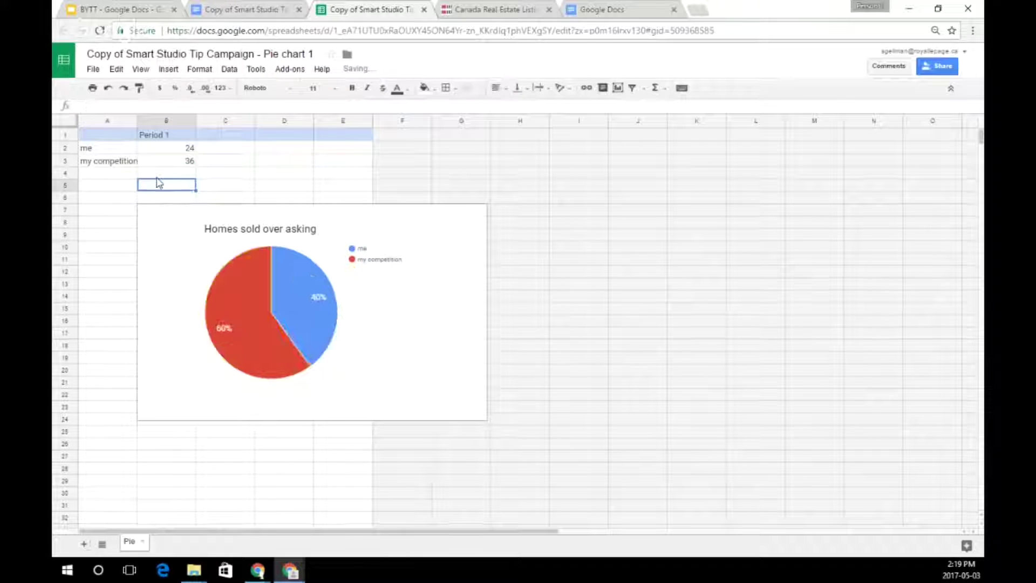
Set the value for "me" in B2 to 80% and for "my competition" in B3 to 20%.
left_click(172, 149)
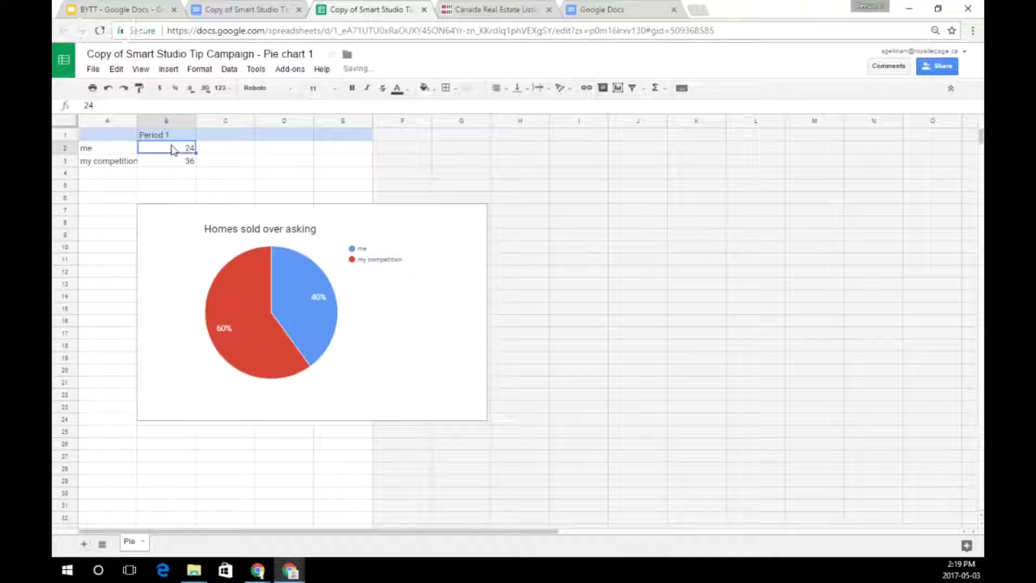
type("80%")
key("Return")
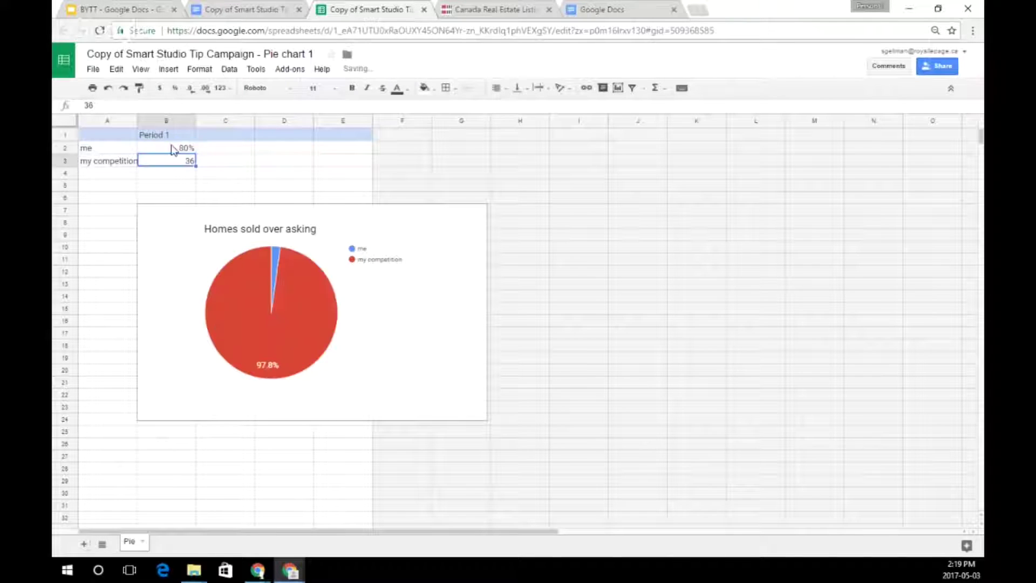
type("20%")
key("Return")
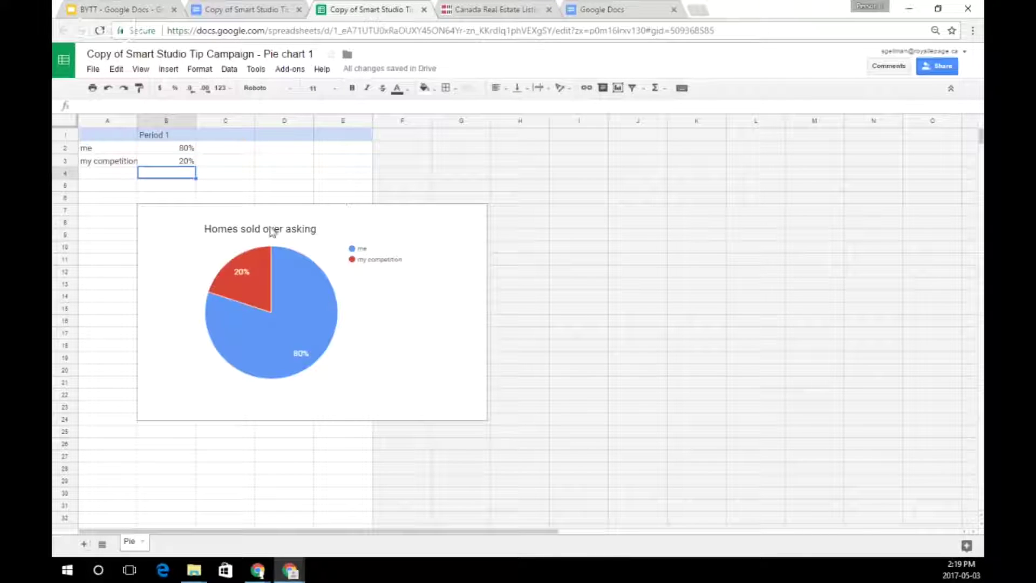
Return to the Smart Studio Tip Campaign document in Google Docs and update the pie chart from its linked spreadsheet.
left_click(258, 11)
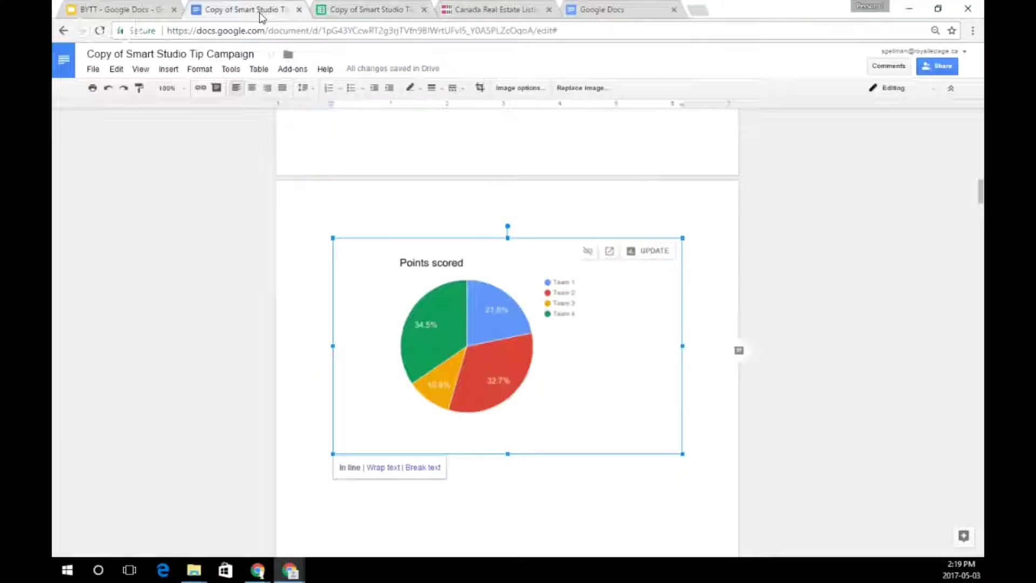
left_click(657, 251)
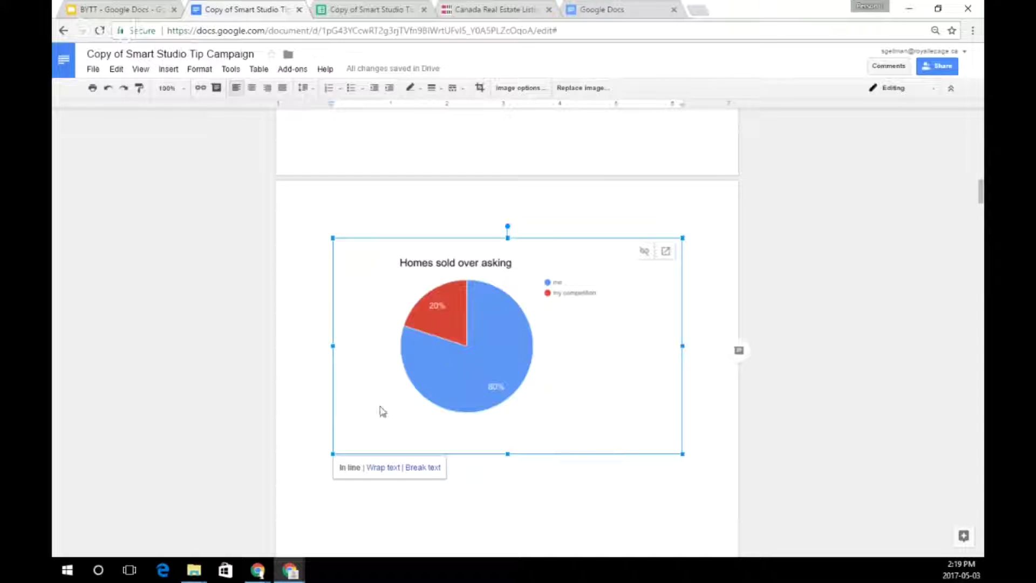
left_click(173, 72)
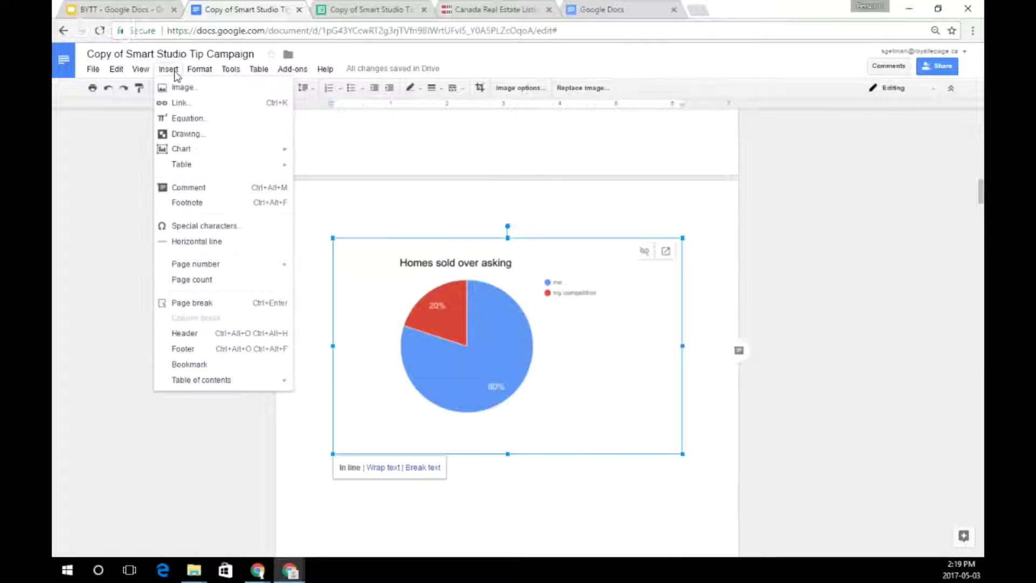
mouse_move(183, 152)
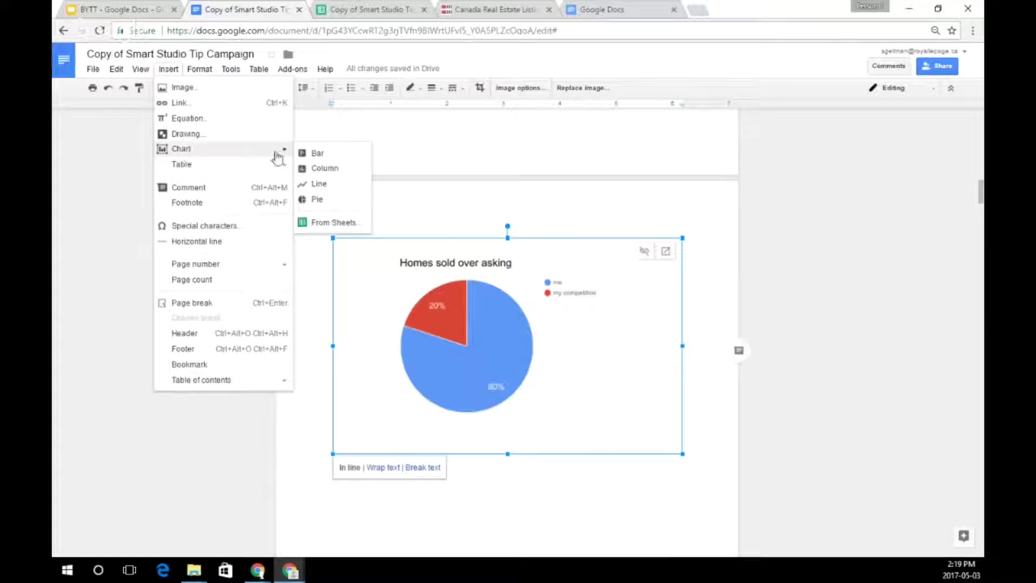
Insert a table with five columns and four rows below the pie chart.
left_click(545, 517)
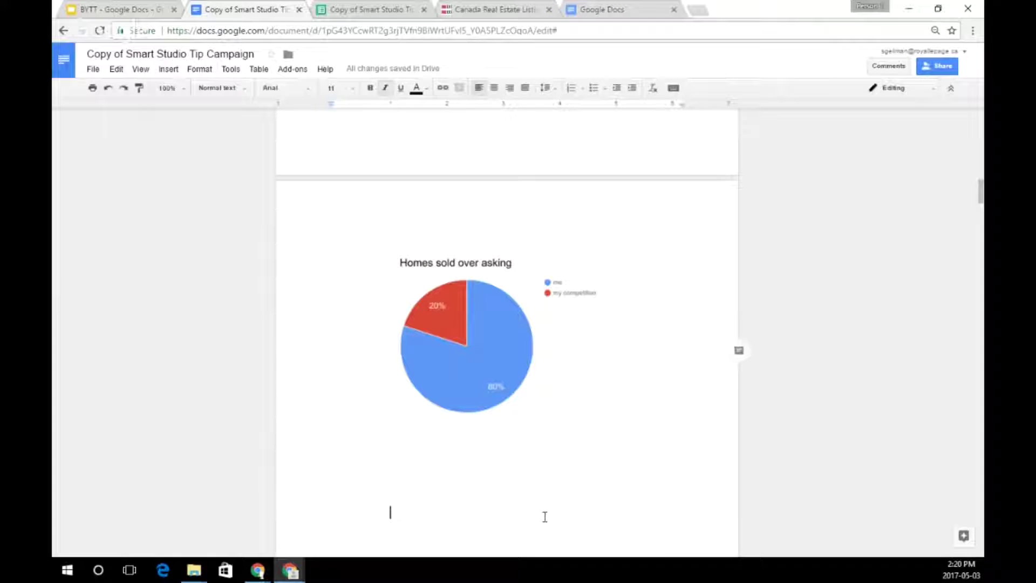
scroll(383, 430, "down", 3)
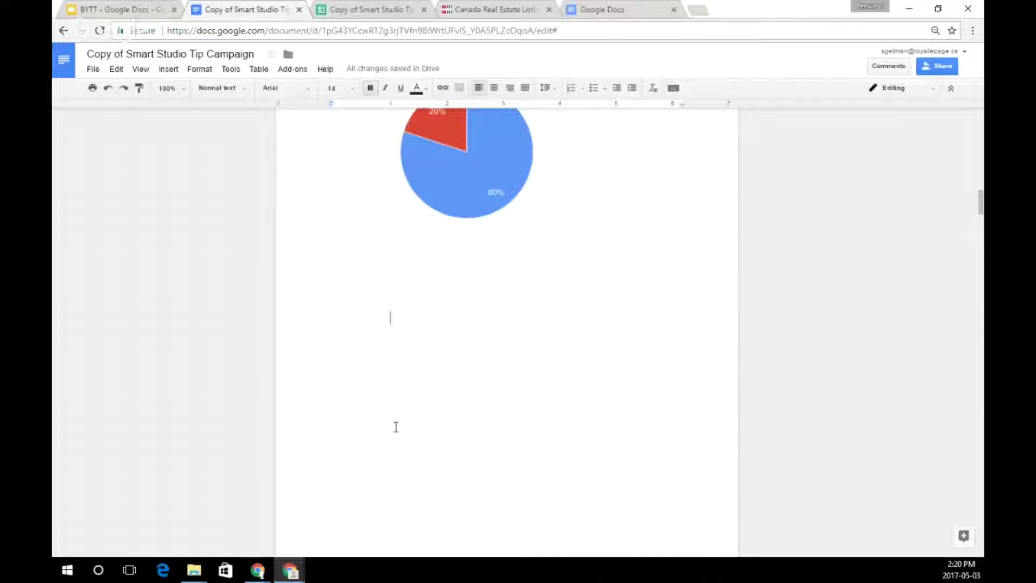
left_click(169, 69)
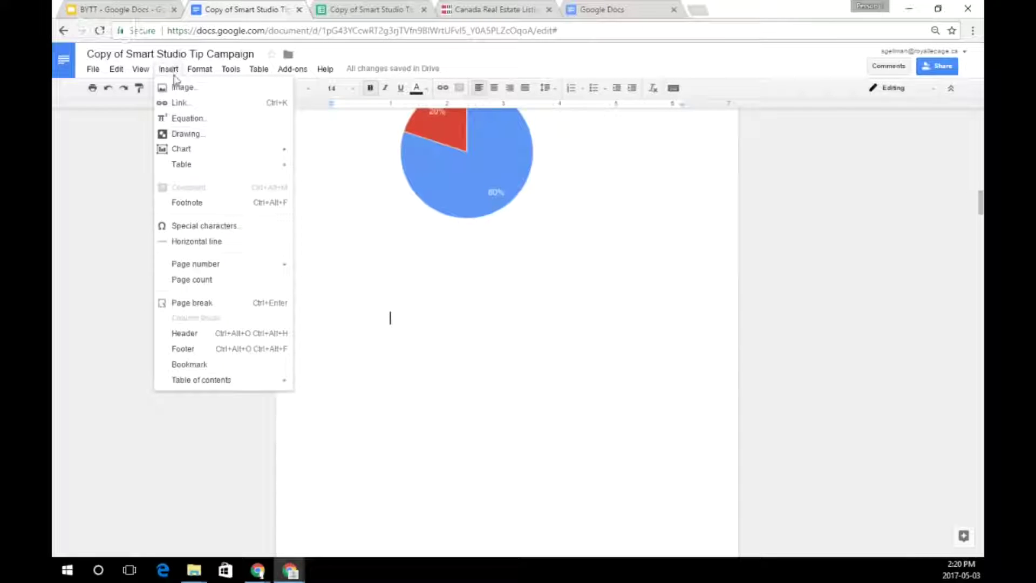
mouse_move(212, 166)
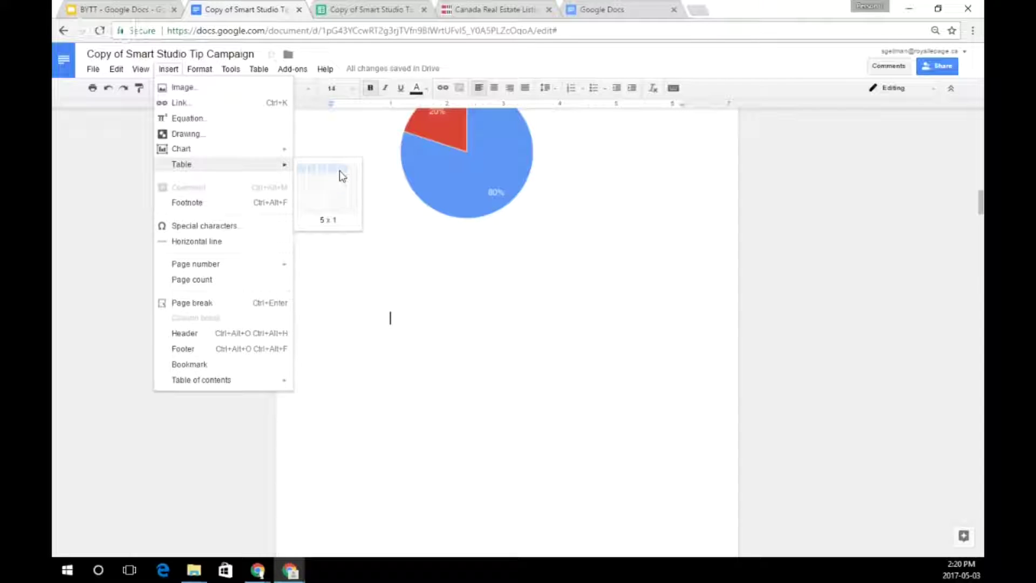
left_click(345, 207)
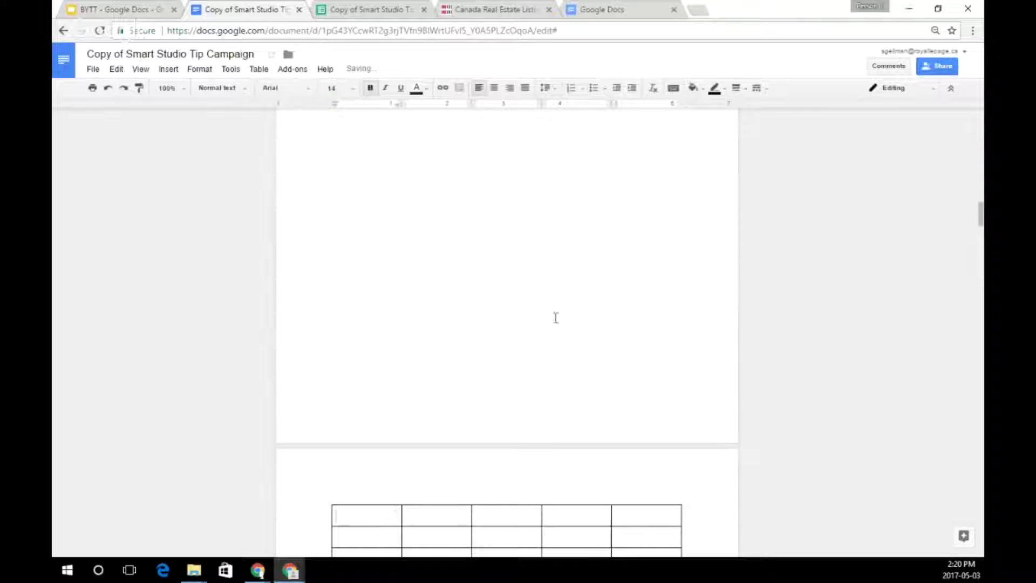
Look over the new table and the chart, annotated house drawing and other content inserted above it.
scroll(543, 354, "down", 7)
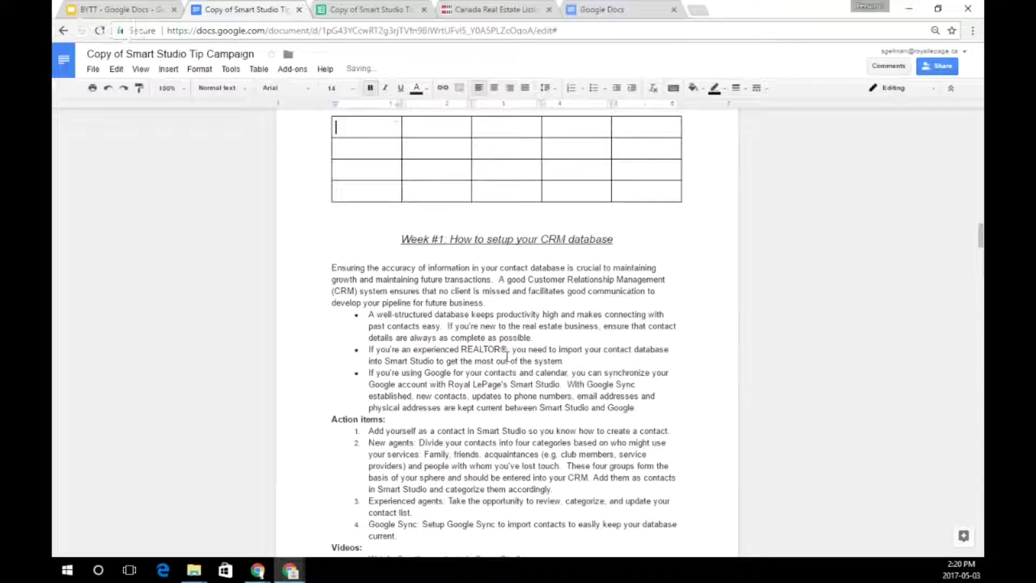
scroll(433, 267, "up", 3)
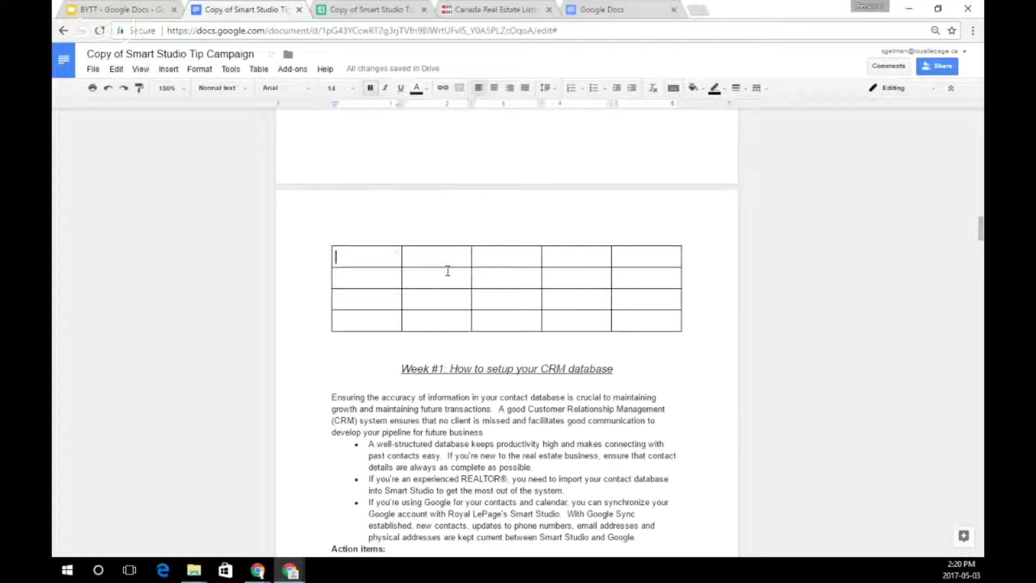
scroll(471, 295, "up", 2)
scroll(471, 295, "up", 15)
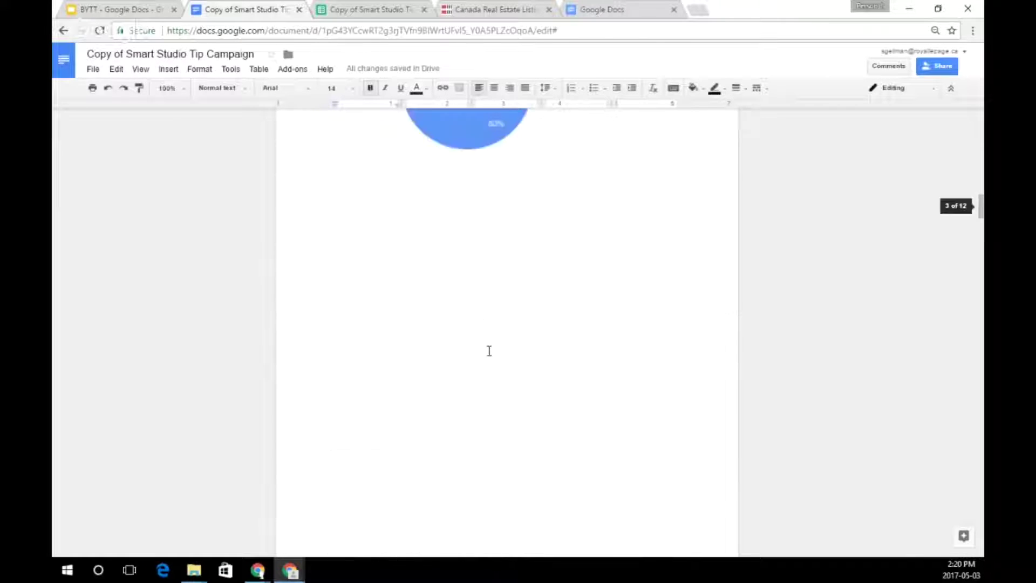
scroll(507, 361, "up", 4)
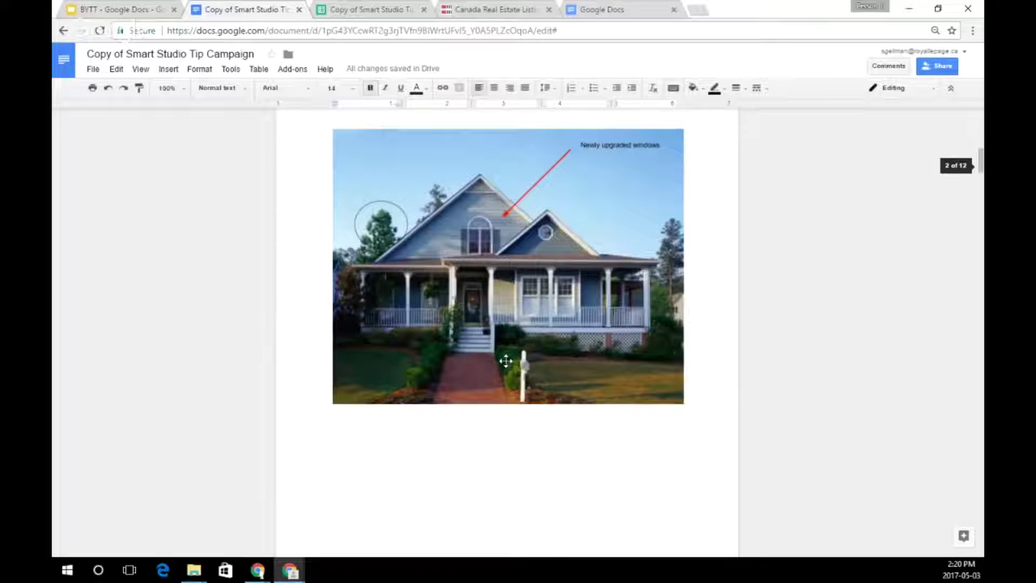
scroll(513, 363, "up", 10)
scroll(517, 366, "down", 15)
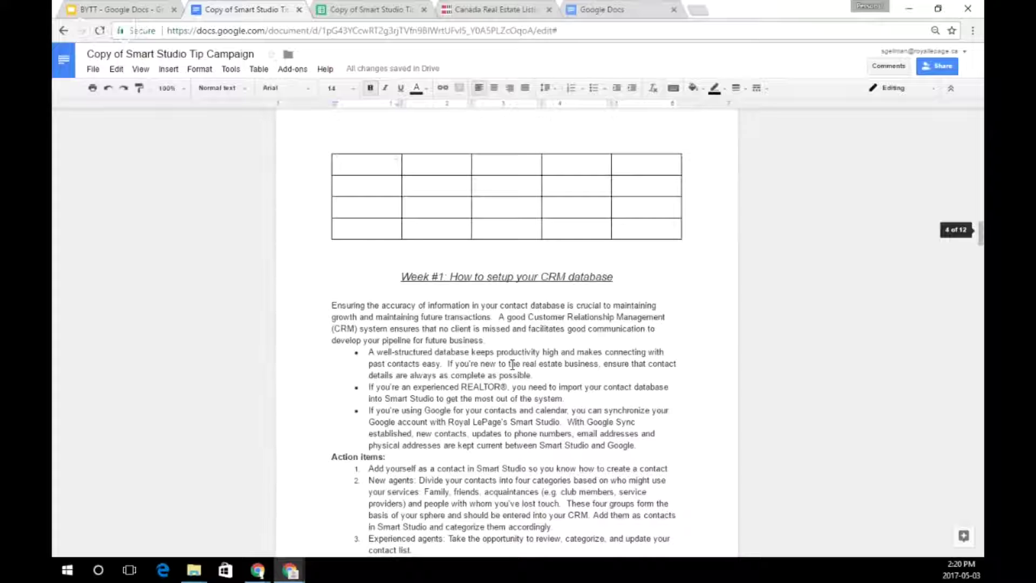
Undo the inserted table, the pie chart with its update, and the annotated house drawing.
left_click(109, 89)
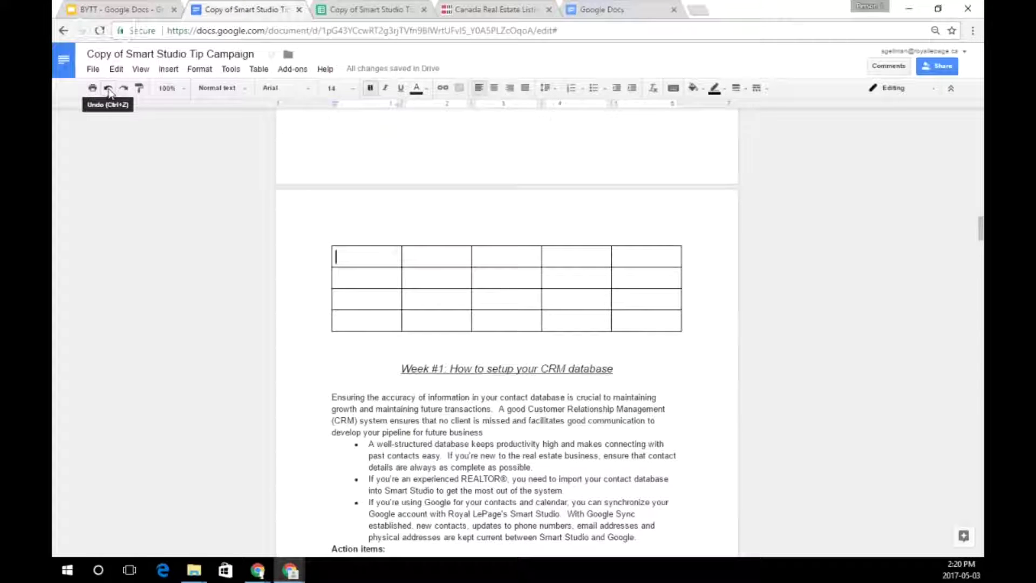
left_click(109, 89)
left_click(109, 89)
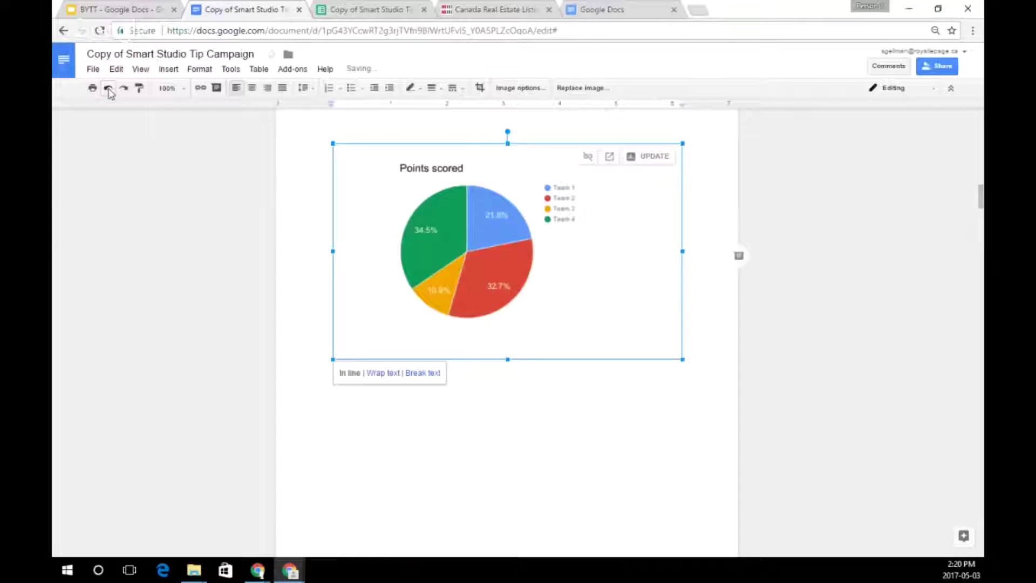
left_click(109, 90)
left_click(109, 90)
left_click(109, 89)
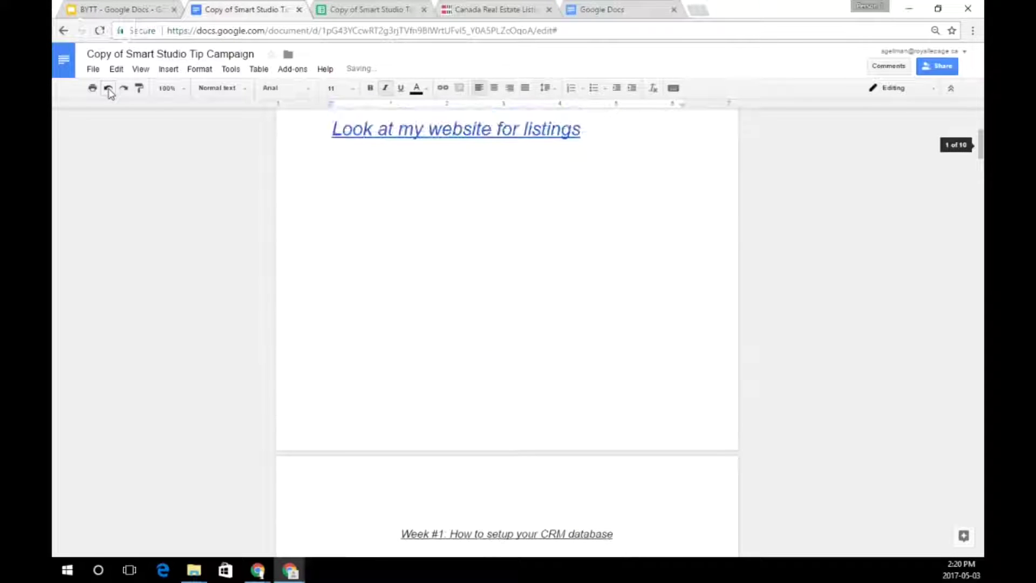
Undo the linked "Look at my website for listings" line and the city skyline image above it.
left_click(109, 90)
left_click(109, 90)
left_click(109, 89)
left_click(109, 89)
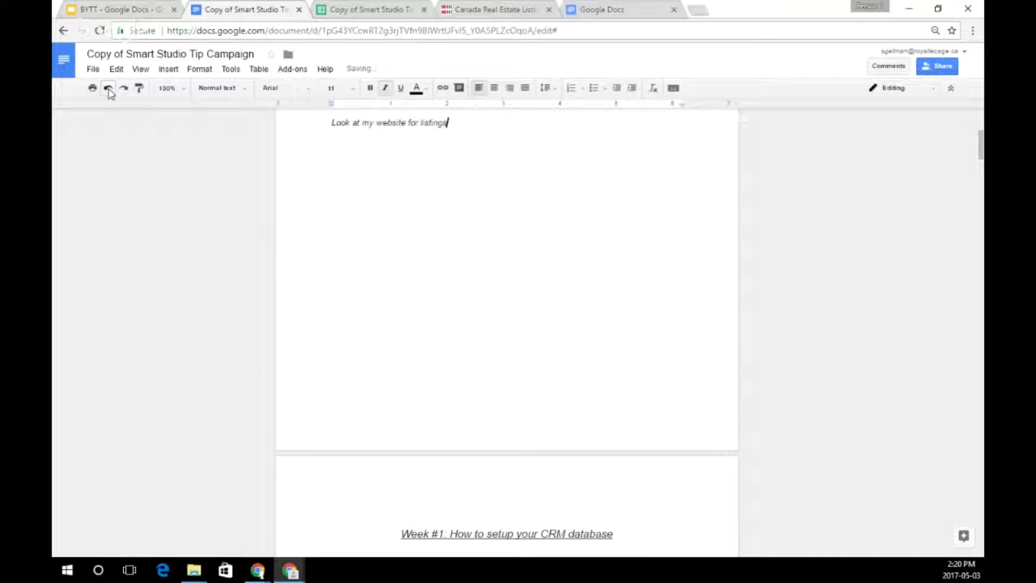
left_click(109, 89)
left_click(109, 90)
scroll(197, 161, "up", 6)
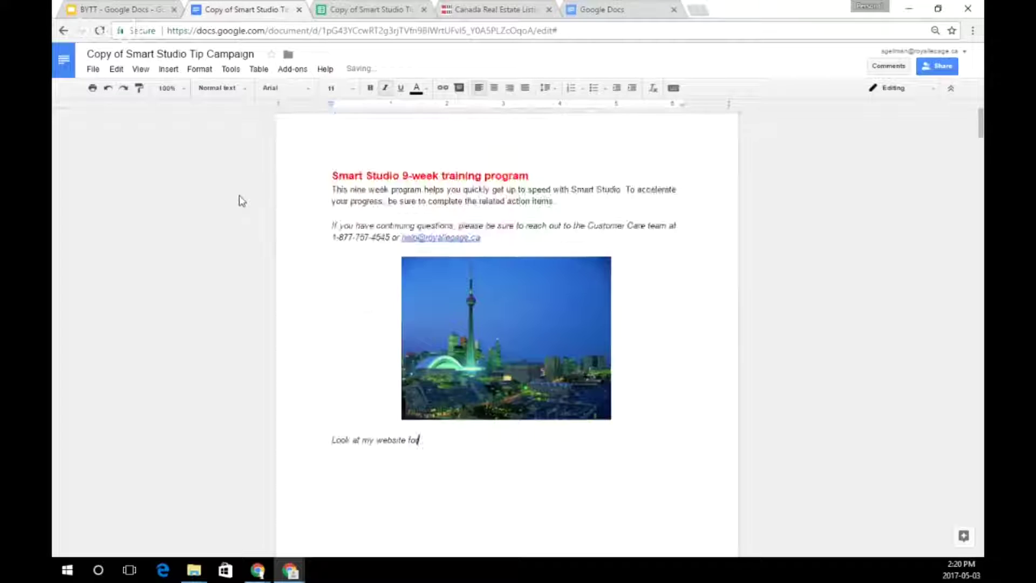
left_click(109, 90)
left_click(109, 90)
left_click(109, 90)
left_click(109, 90)
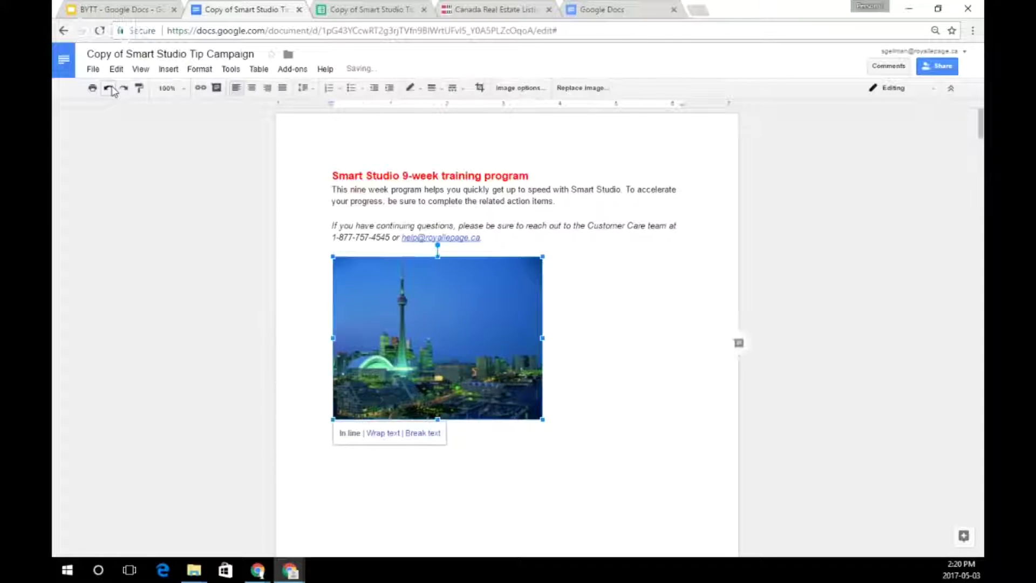
left_click(109, 89)
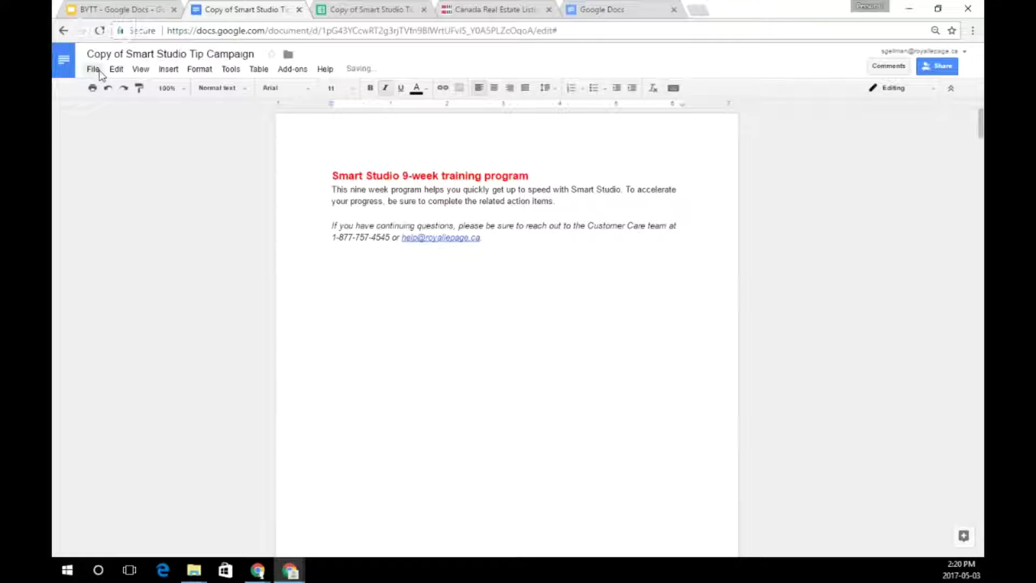
Open the document's revision history and examine the edits marked in the latest version.
left_click(94, 70)
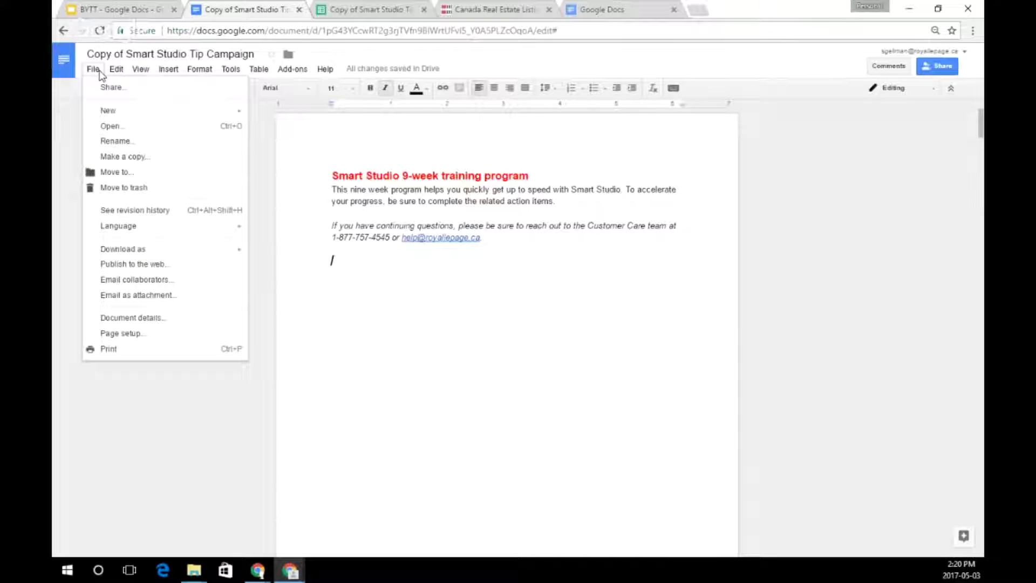
left_click(150, 213)
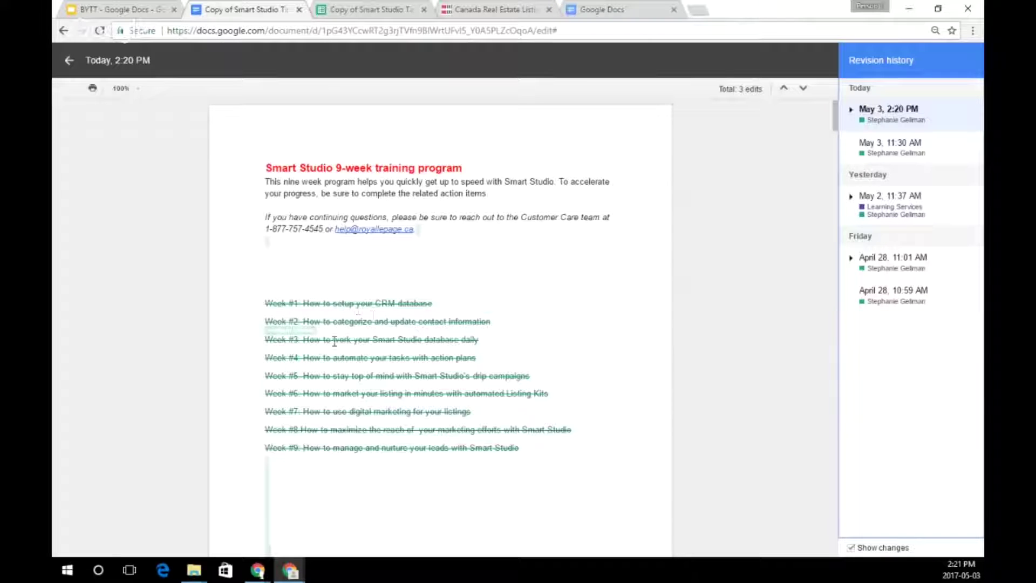
scroll(509, 282, "down", 8)
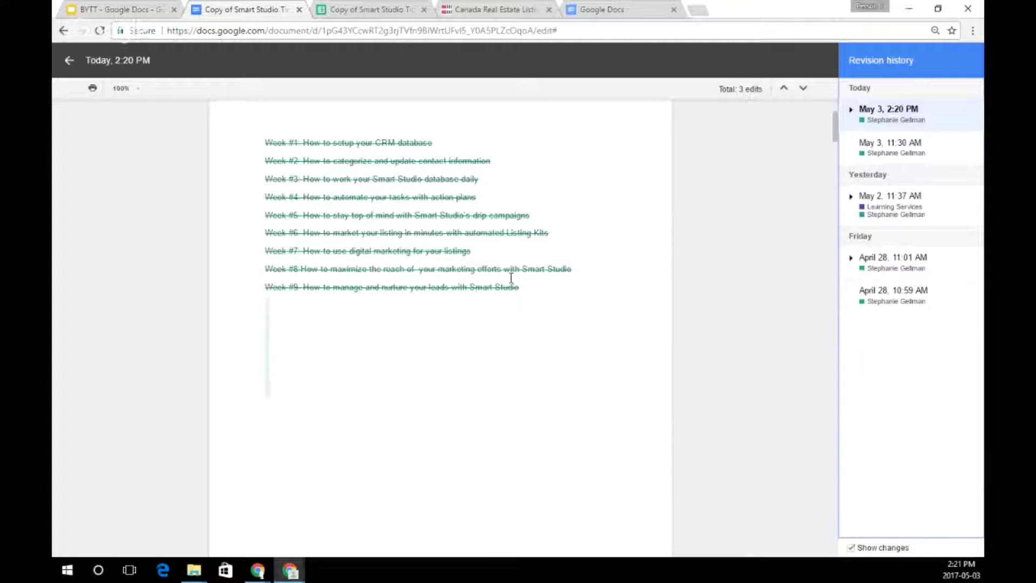
scroll(504, 272, "up", 10)
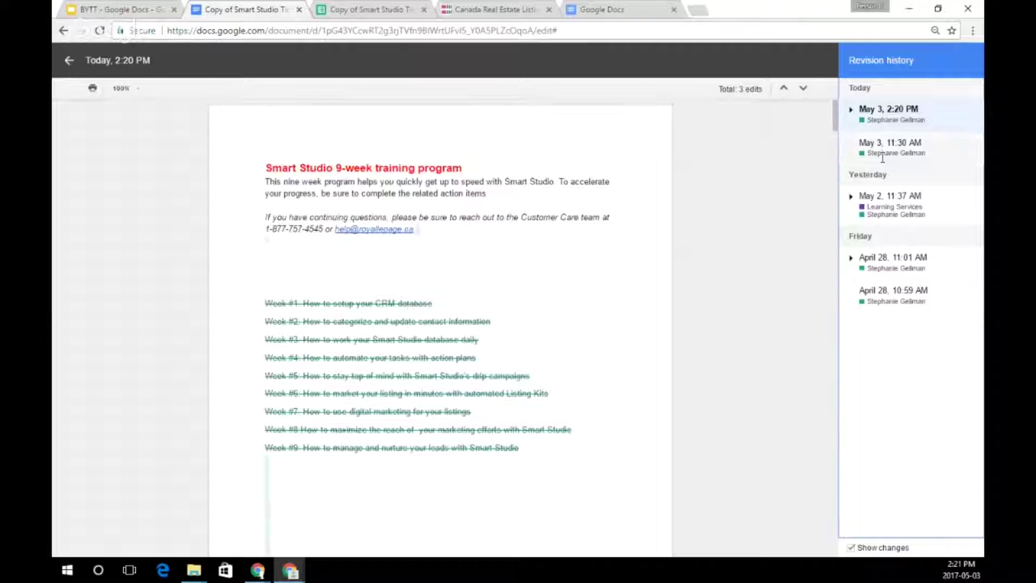
Review the May 2, 11:37 AM revision through its pages and restore the document to it.
left_click(930, 216)
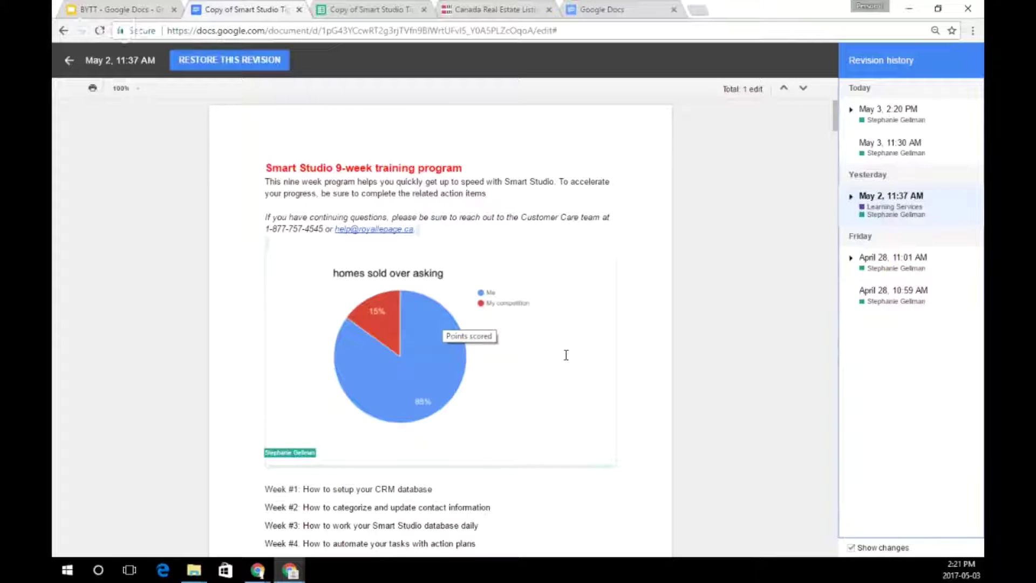
scroll(564, 354, "down", 8)
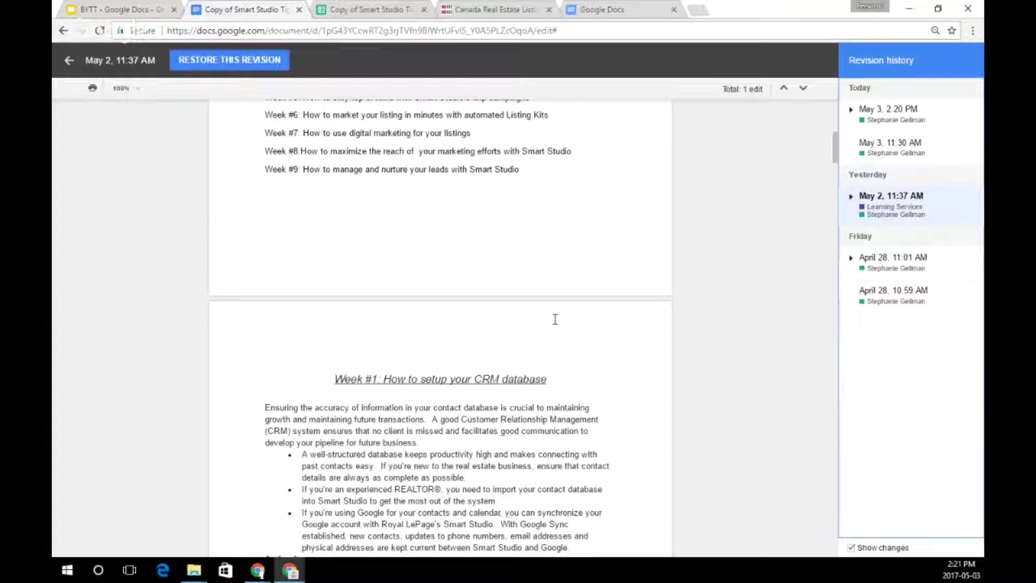
scroll(557, 335, "up", 7)
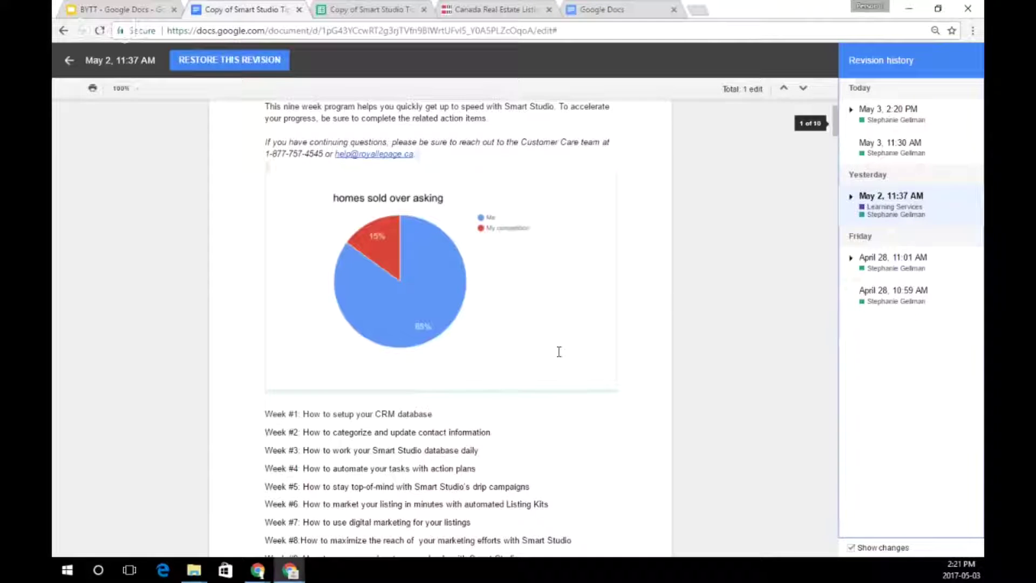
scroll(559, 351, "up", 2)
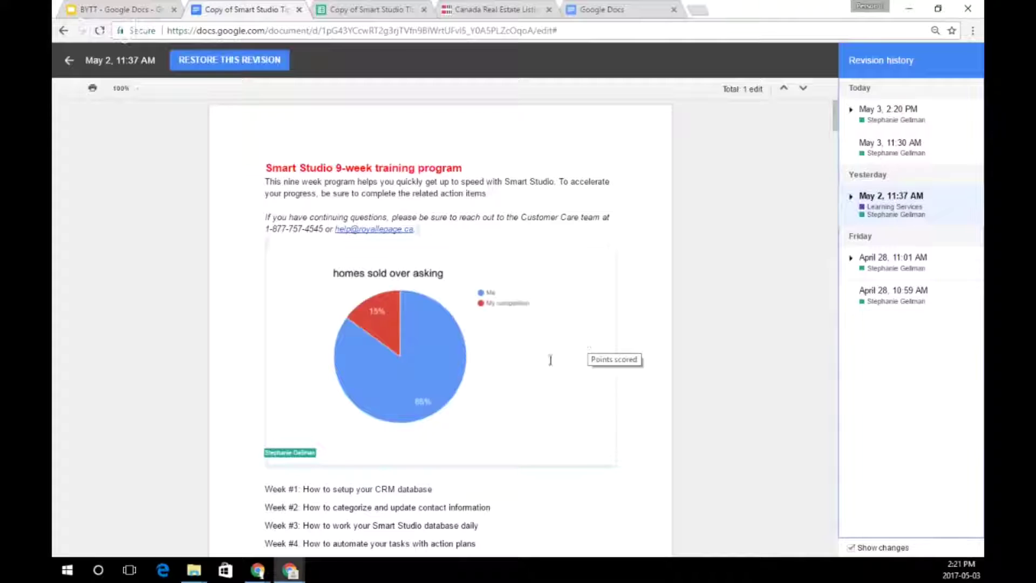
left_click(243, 63)
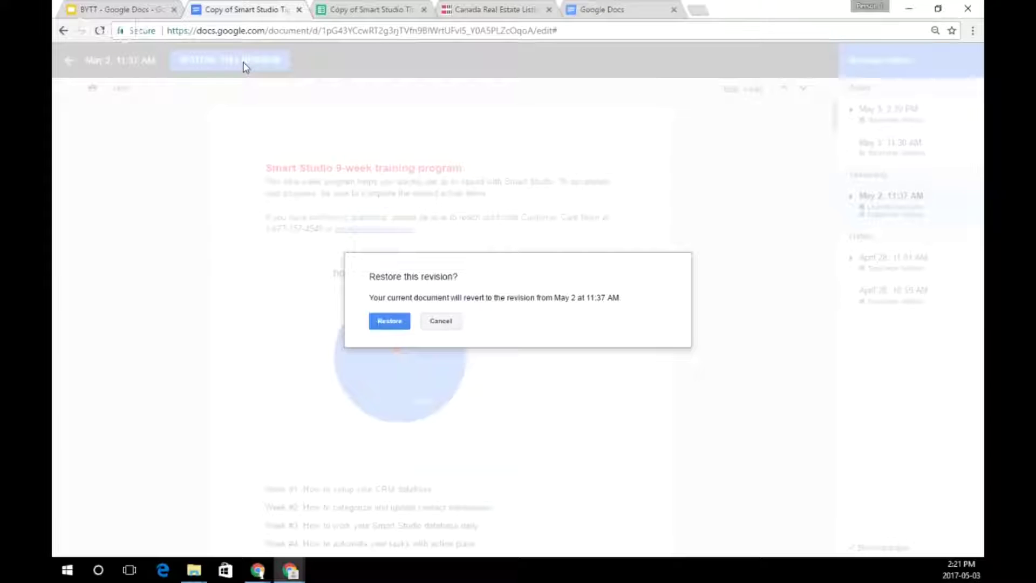
left_click(400, 321)
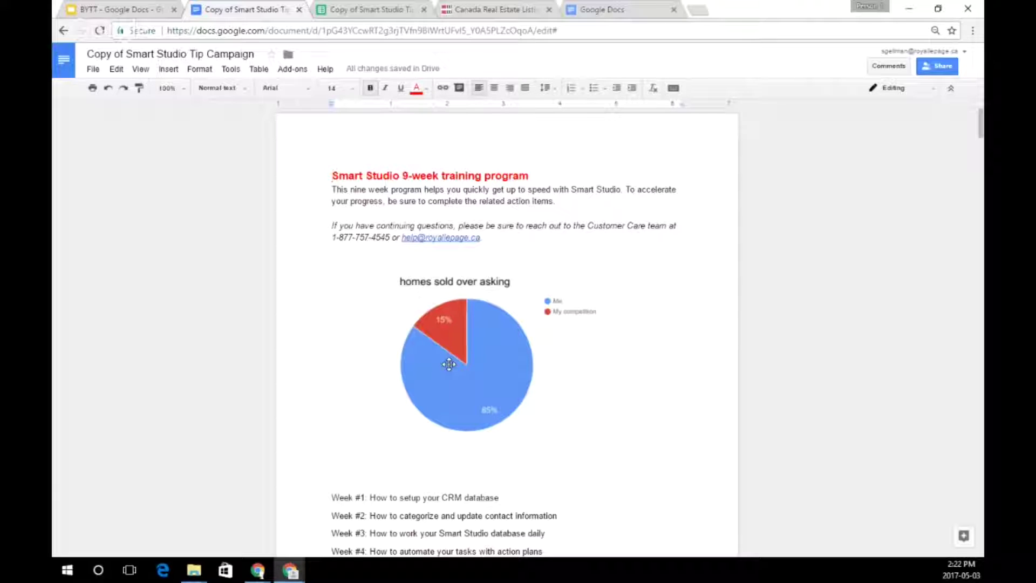
left_click(93, 69)
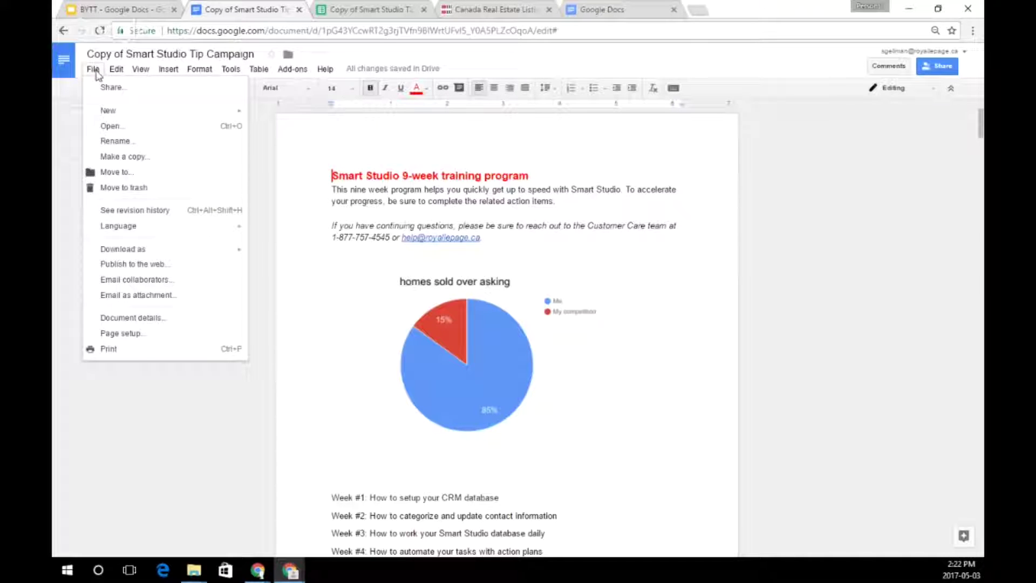
left_click(263, 211)
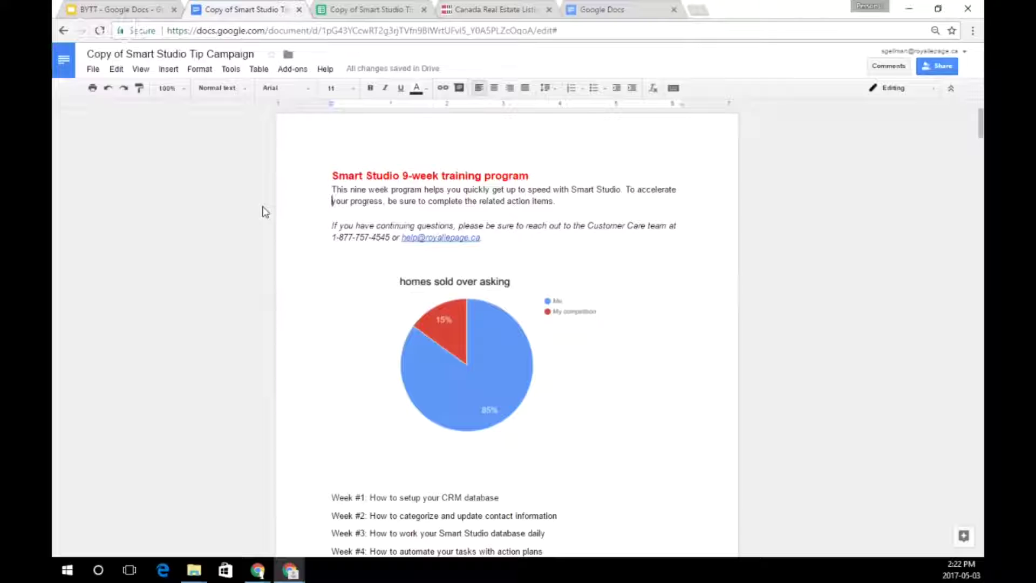
Delete the "homes sold over asking" pie chart and the Week #1 to Week #9 list below the introduction.
left_click(500, 358)
key("Delete")
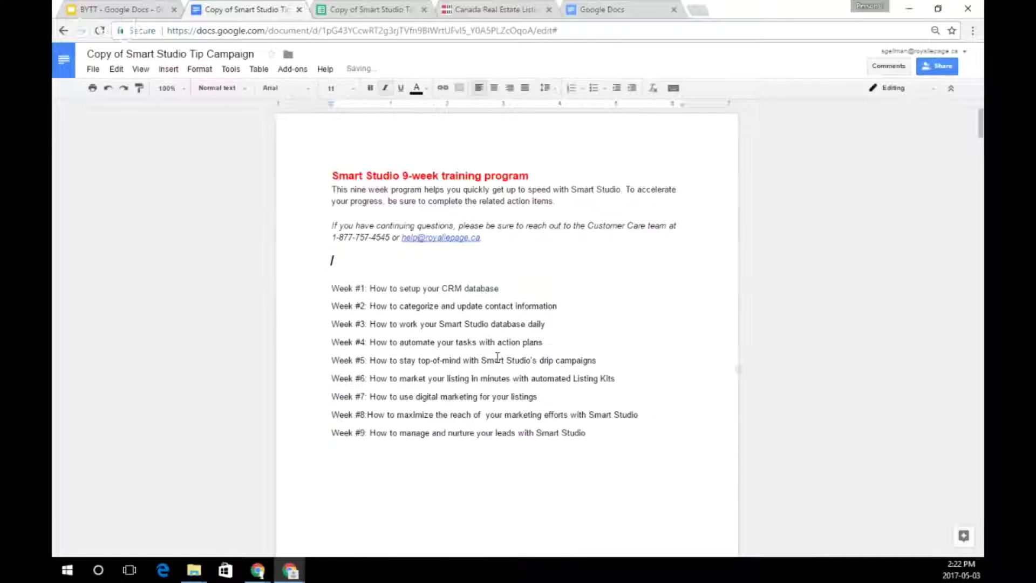
left_click_drag(613, 433, 326, 294)
key("Delete")
key("BackSpace")
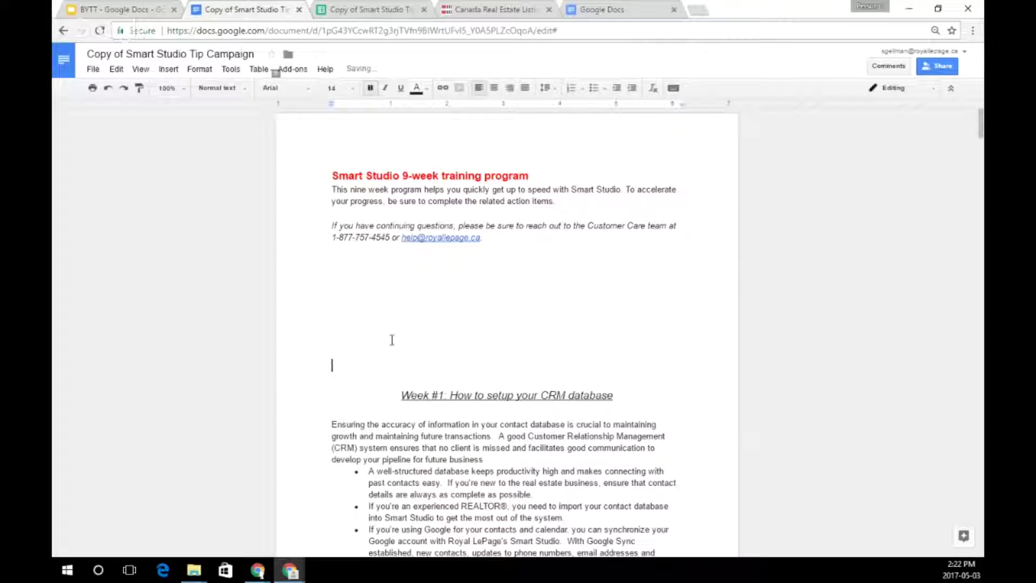
Add blank lines above the "Week #1: How to setup your CRM database" heading so its section starts on a new page.
scroll(474, 266, "down", 3)
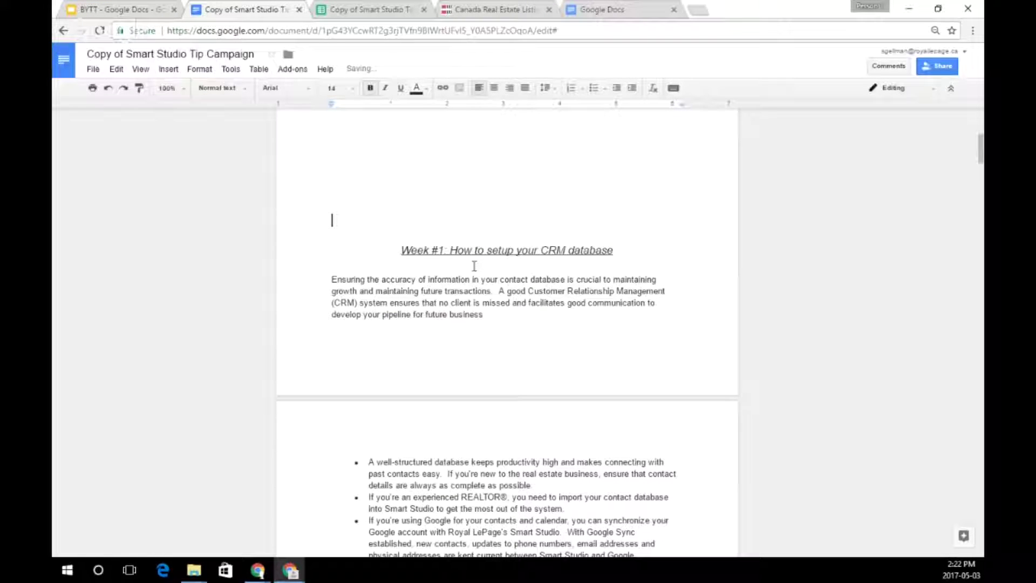
key("Return")
key("Return")
key("Return")
key("Return")
key("Return")
key("Return")
scroll(486, 266, "up", 6)
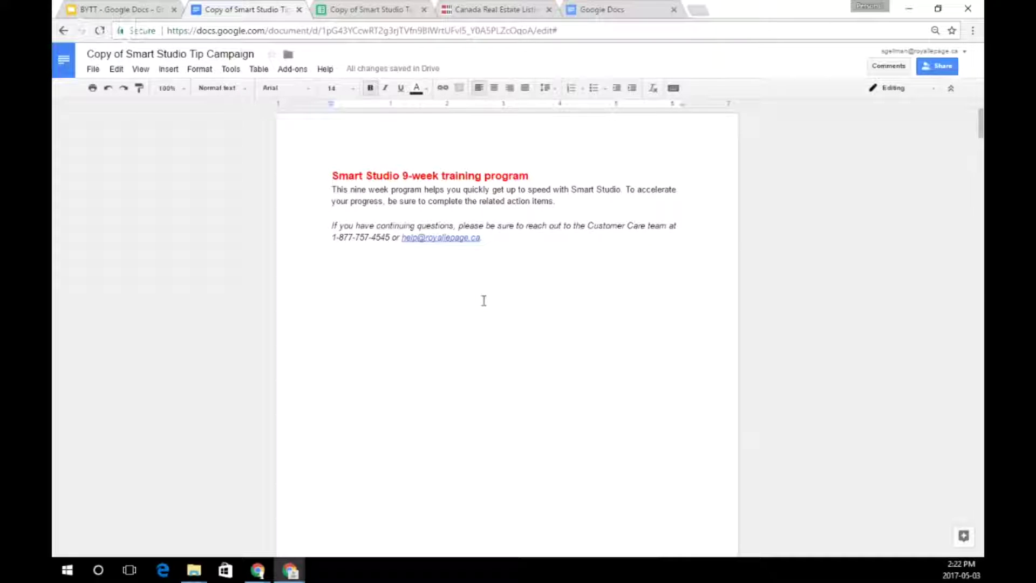
scroll(505, 309, "down", 6)
scroll(506, 308, "down", 3)
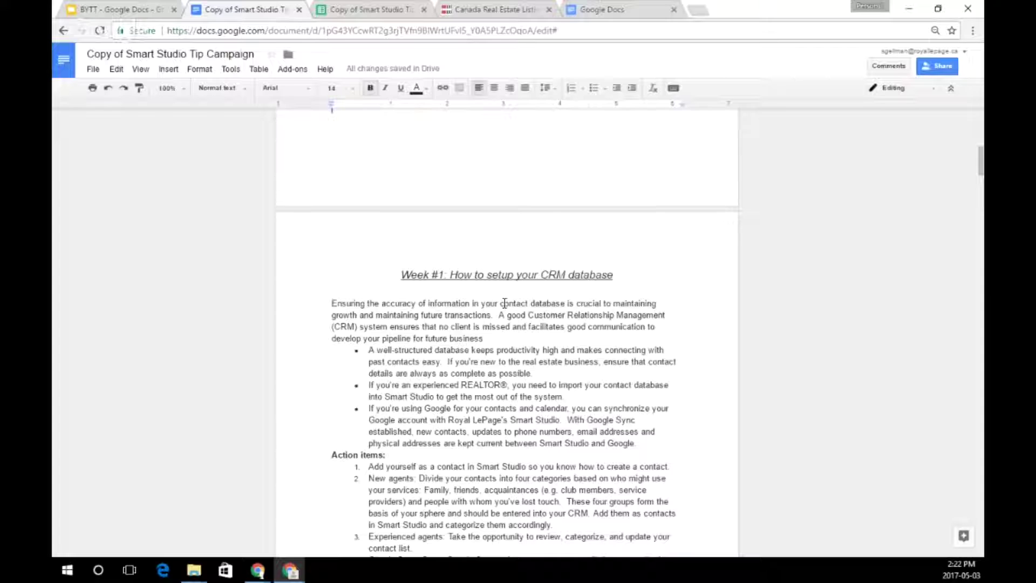
Look through the Week #1 and Week #2 sections, comparing the Week #1 action items with the Week #2 introduction.
scroll(507, 307, "down", 2)
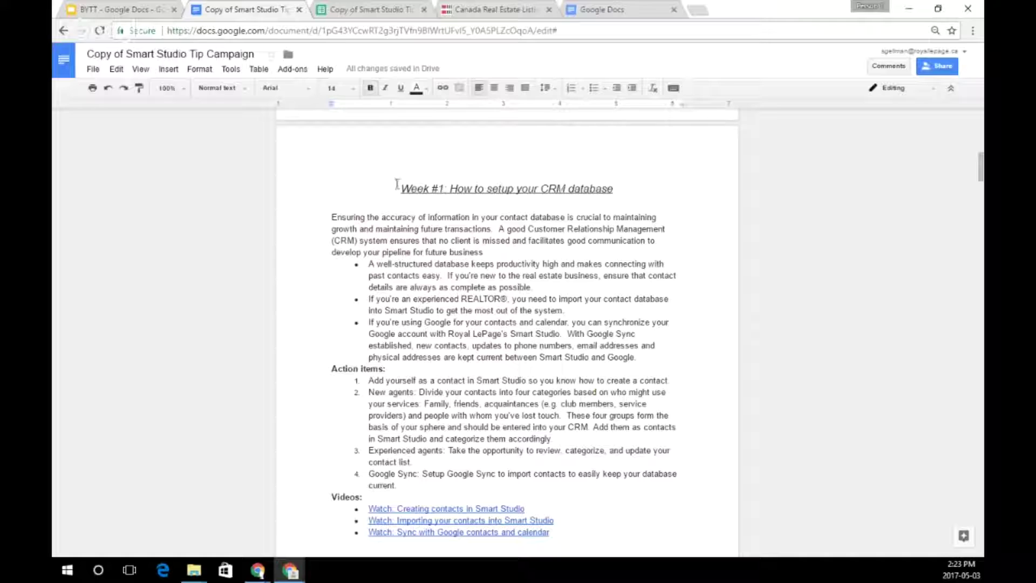
scroll(565, 281, "down", 6)
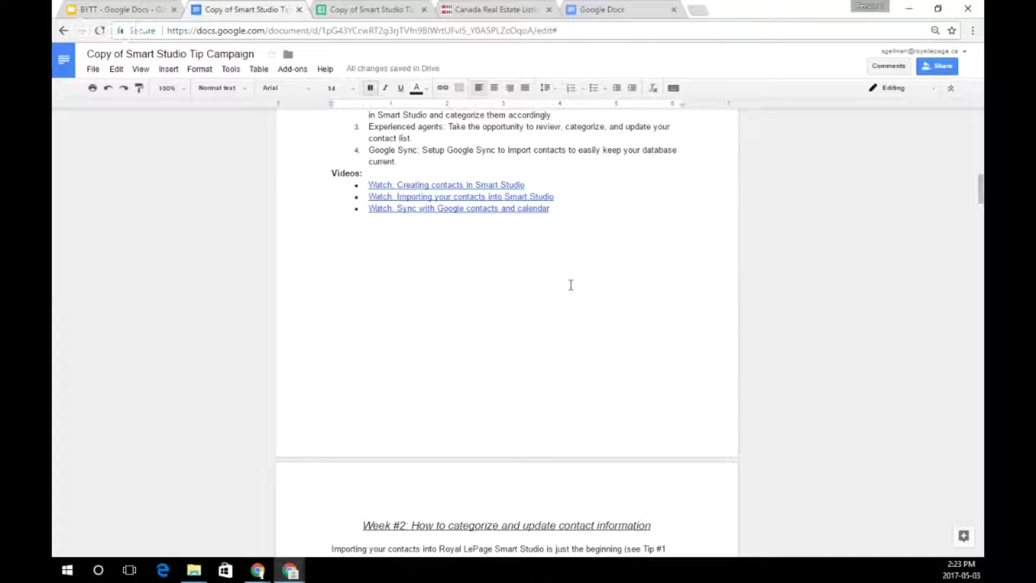
scroll(569, 284, "down", 6)
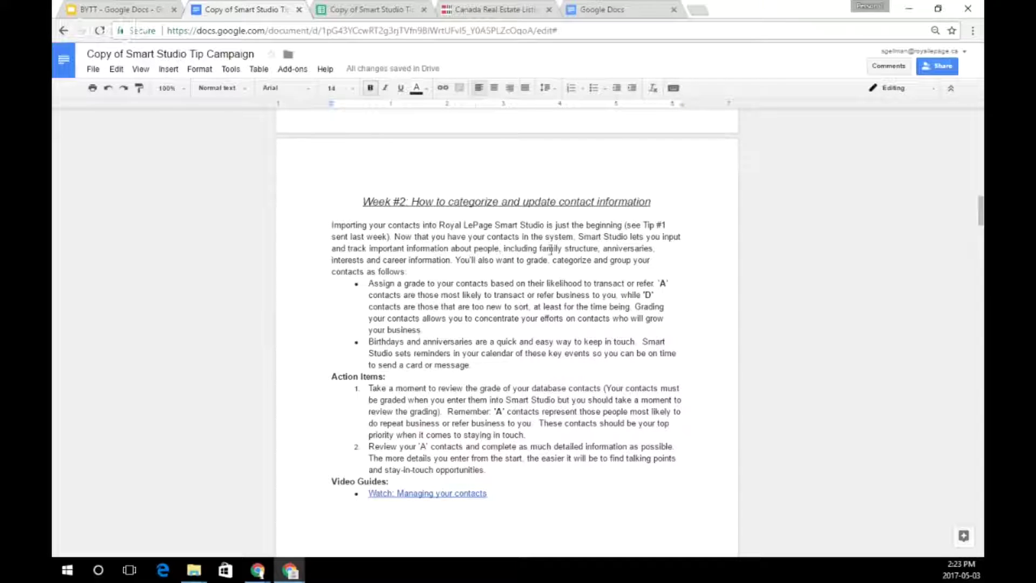
left_click(395, 236)
scroll(415, 260, "down", 14)
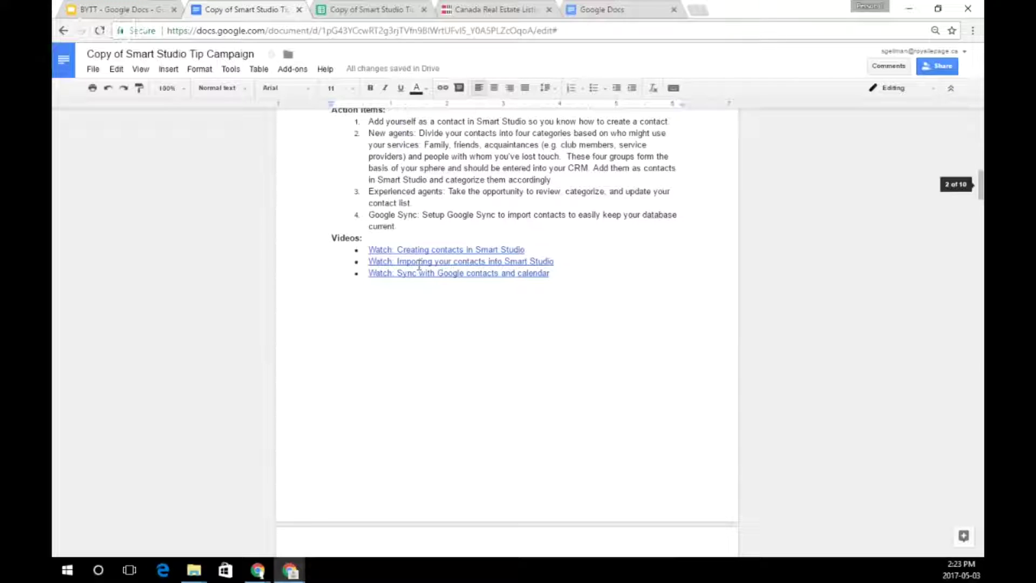
scroll(432, 267, "up", 3)
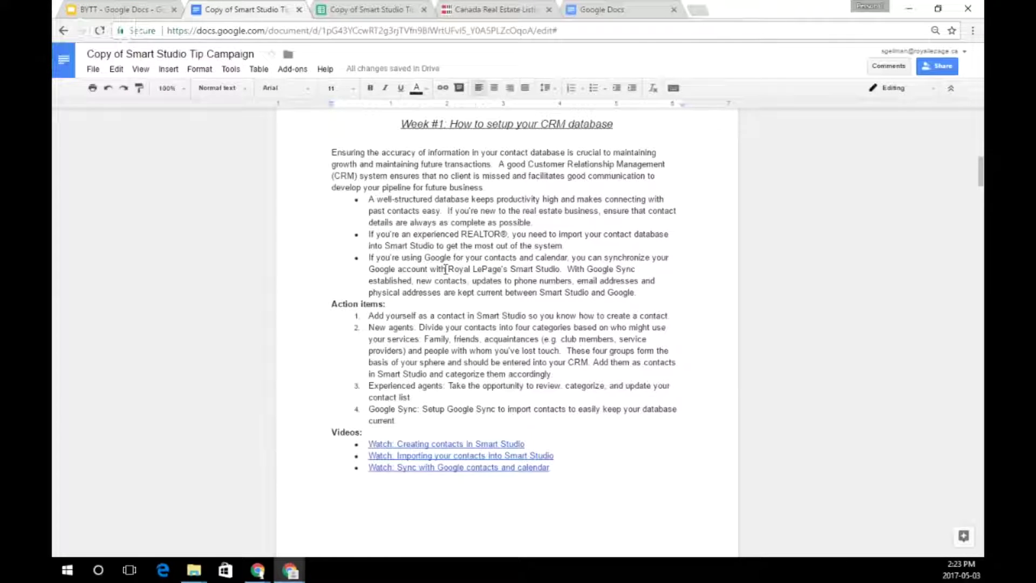
scroll(446, 269, "down", 7)
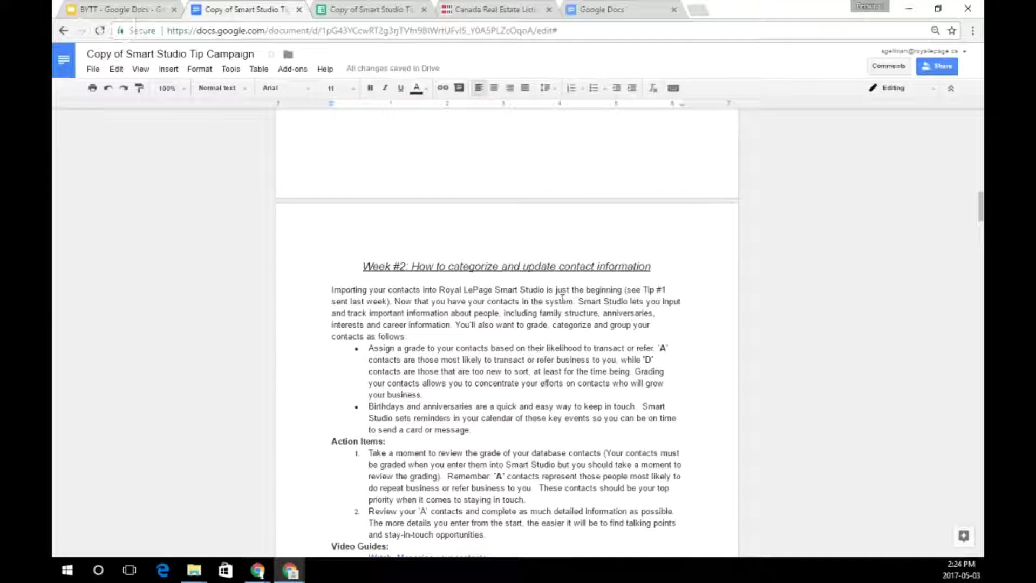
scroll(553, 310, "up", 1)
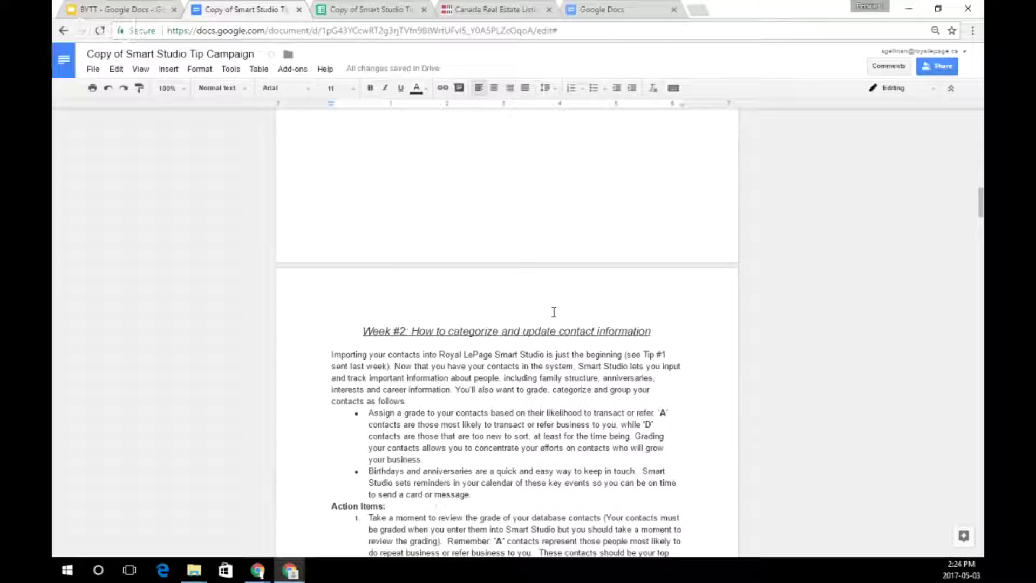
scroll(553, 312, "up", 8)
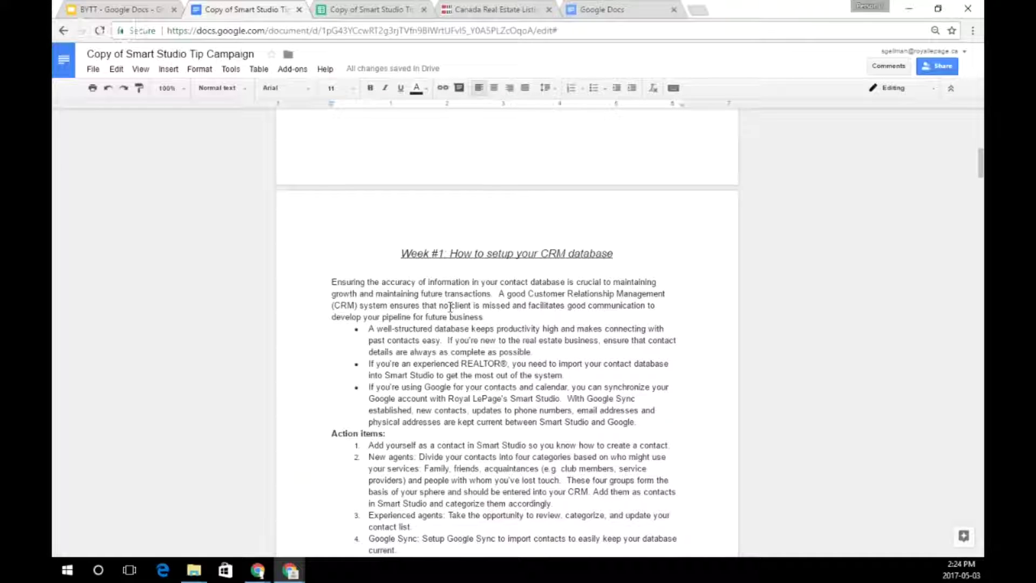
Insert a bookmark at the start of the "Action items:" line in the Week #1 section.
scroll(370, 375, "down", 2)
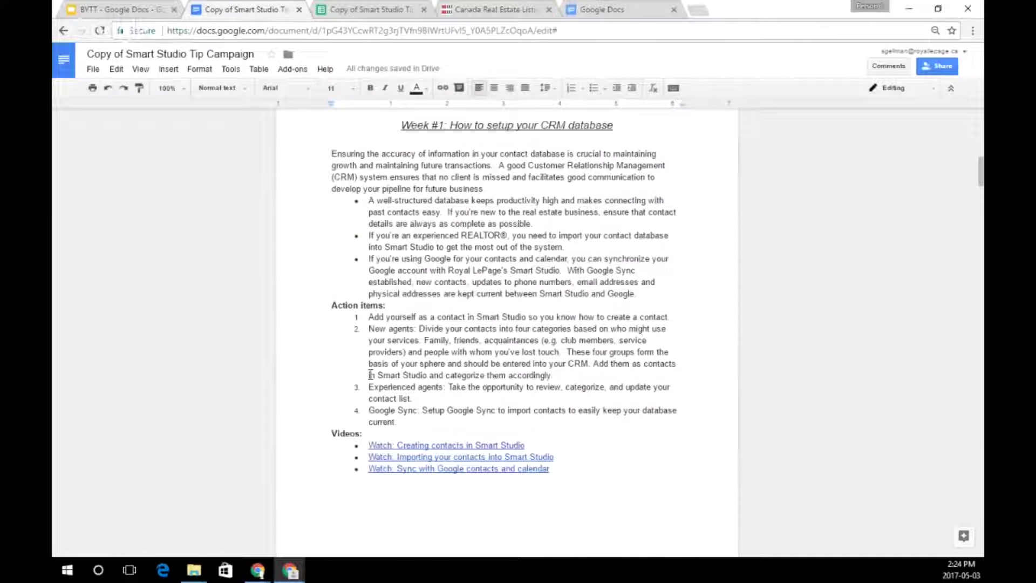
left_click(334, 305)
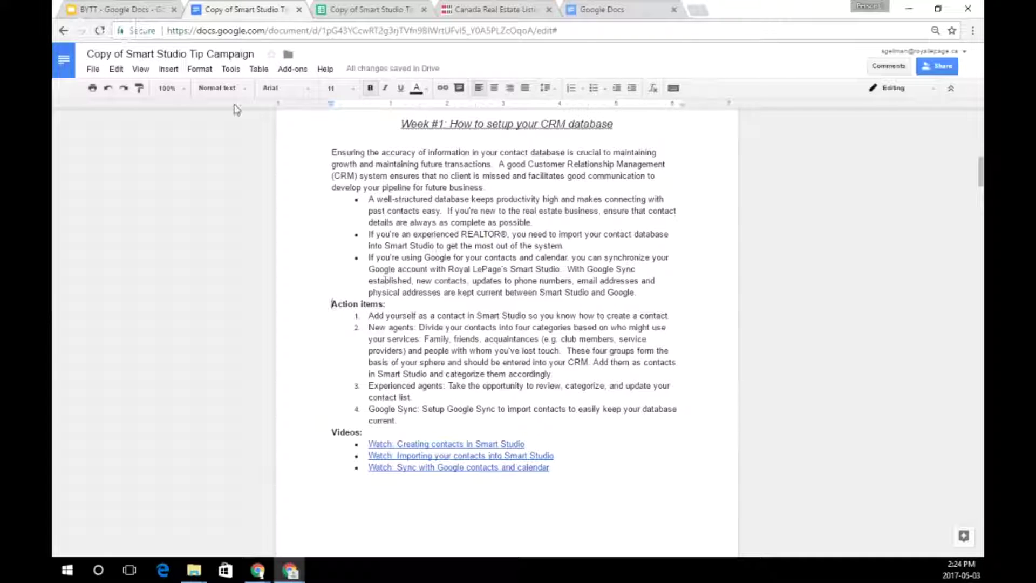
left_click(172, 70)
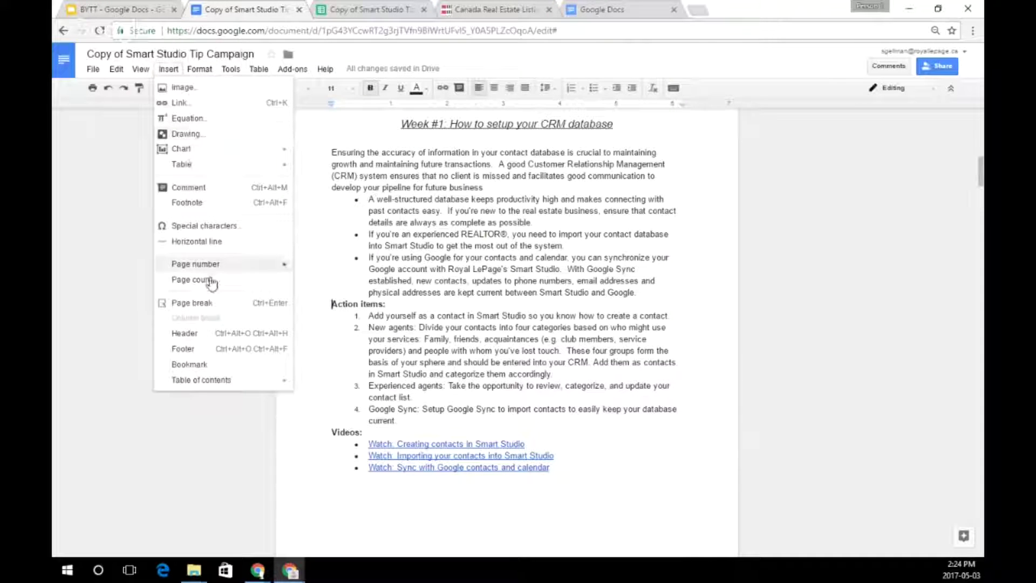
left_click(207, 364)
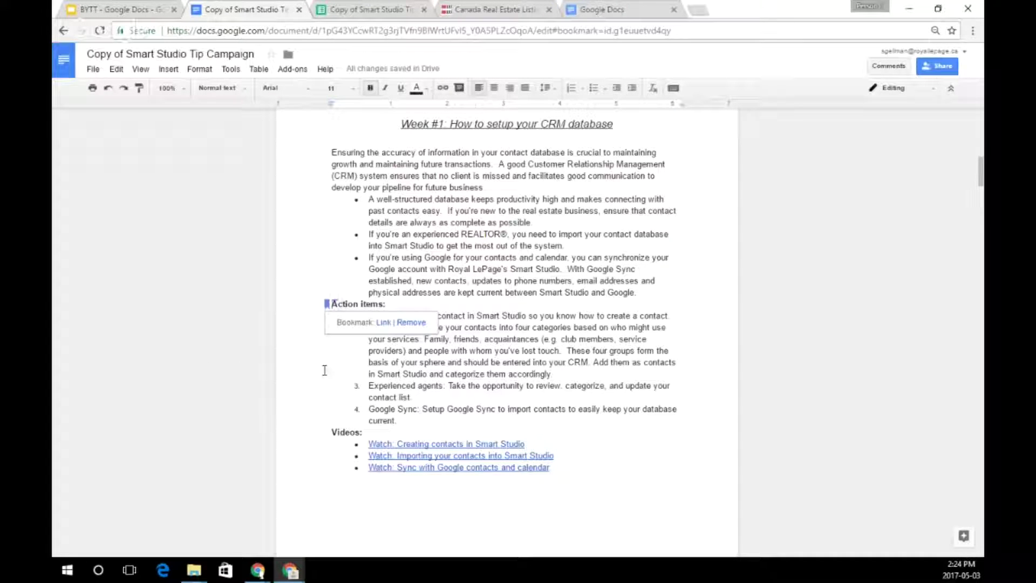
Link the phrase "Now that you have your contacts in the system" in the Week #2 introduction to the "Action items" bookmark.
scroll(338, 373, "down", 7)
scroll(324, 369, "down", 3)
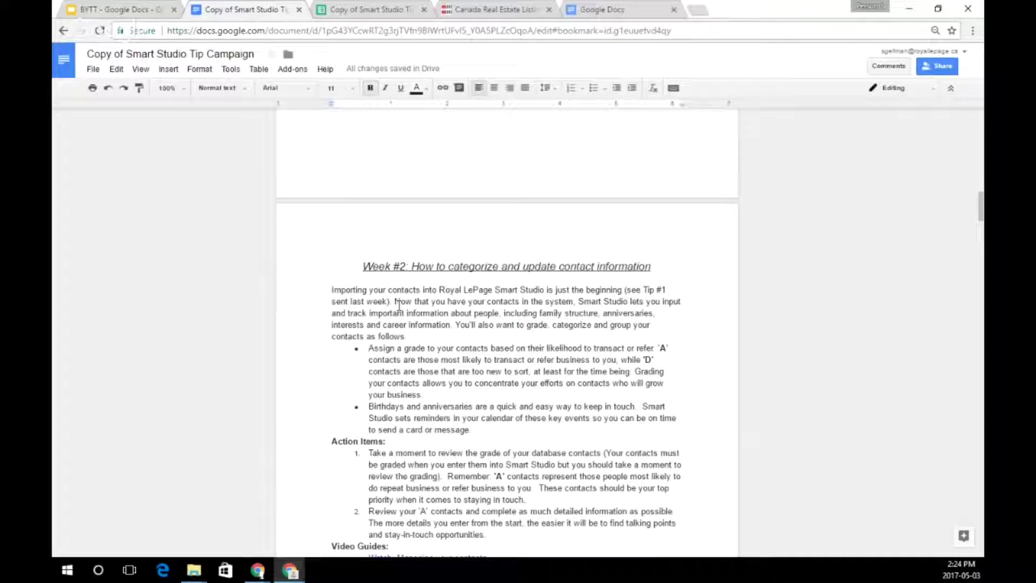
left_click_drag(395, 303, 576, 305)
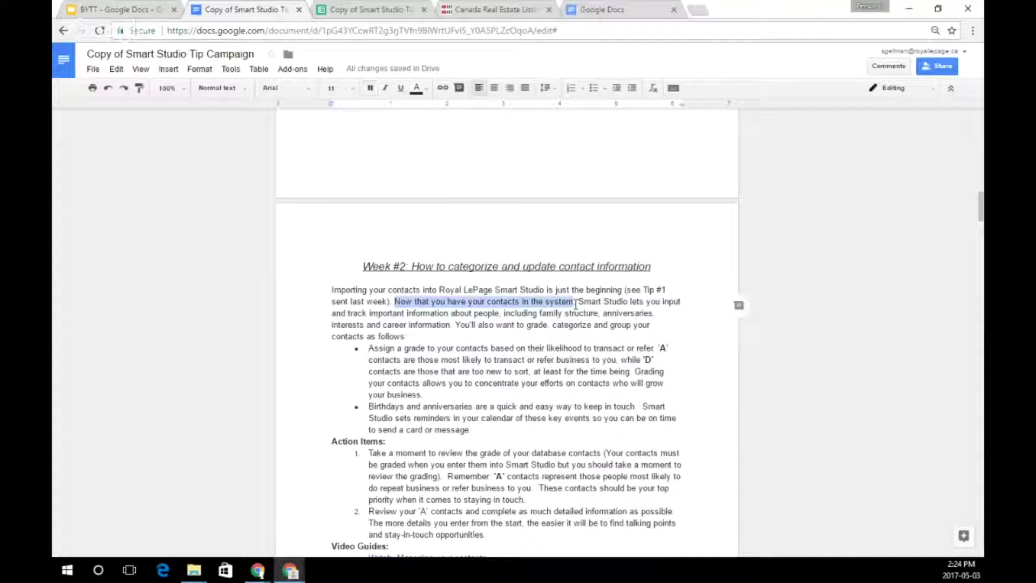
left_click(167, 70)
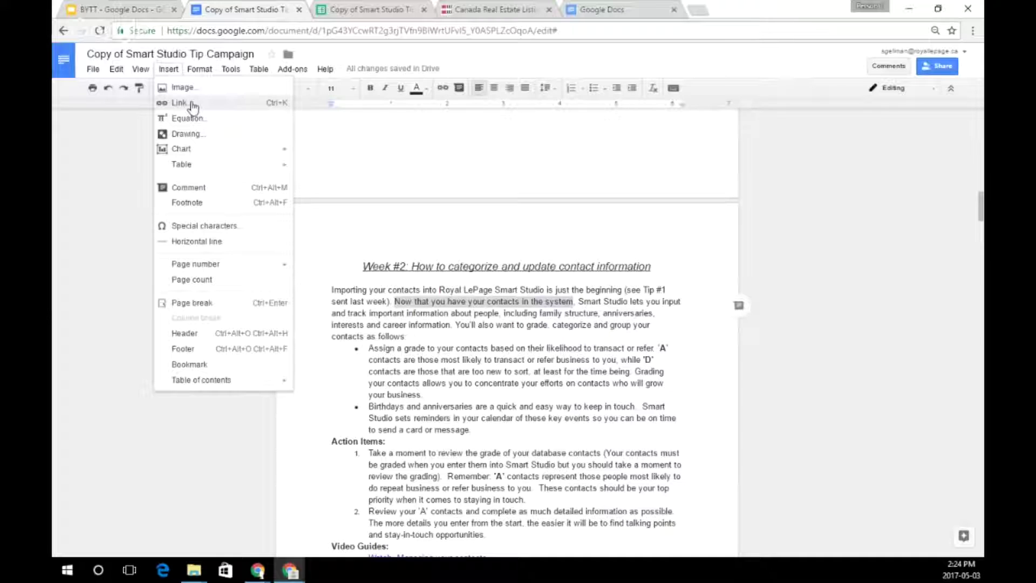
left_click(180, 103)
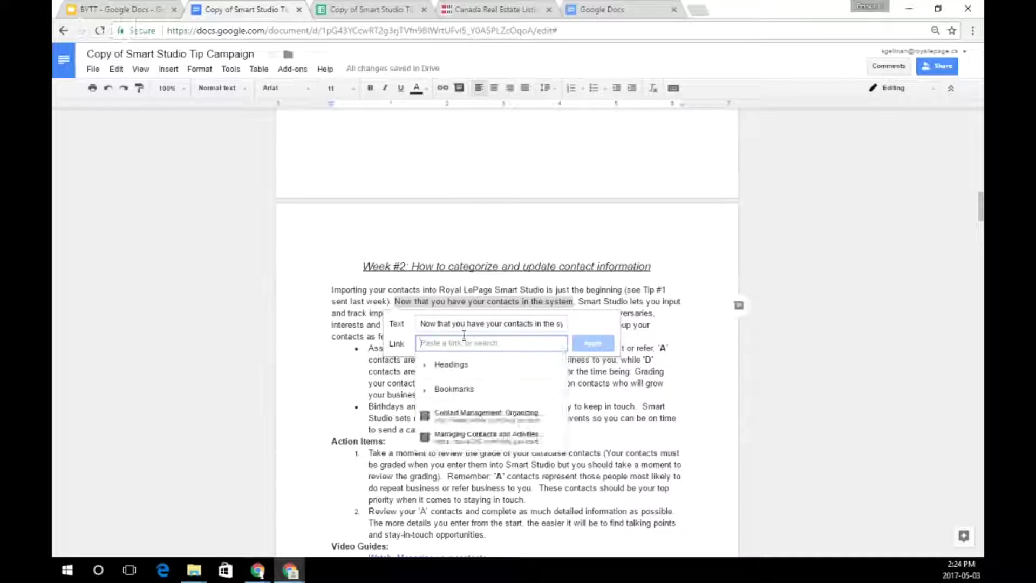
left_click(467, 394)
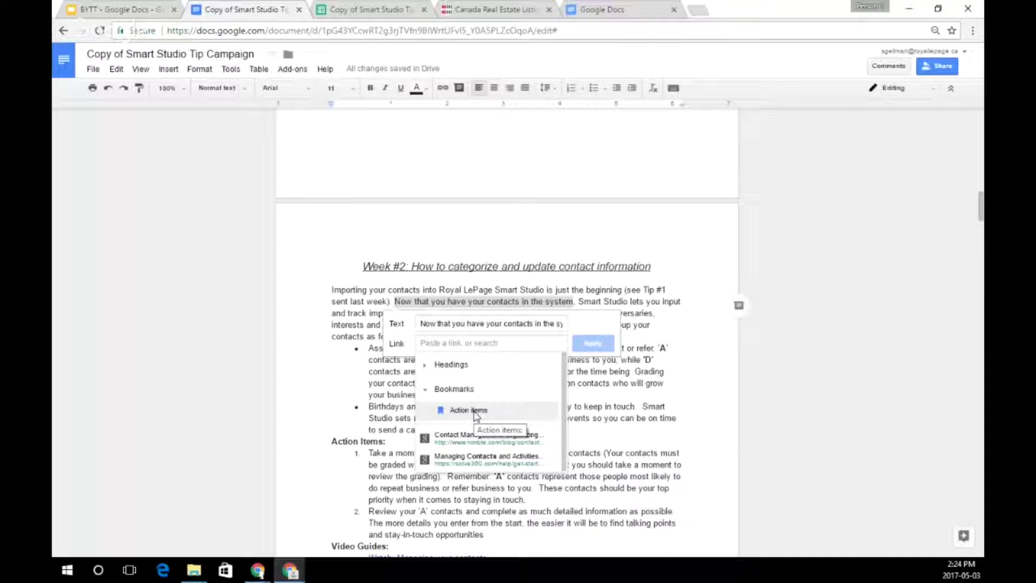
left_click(470, 411)
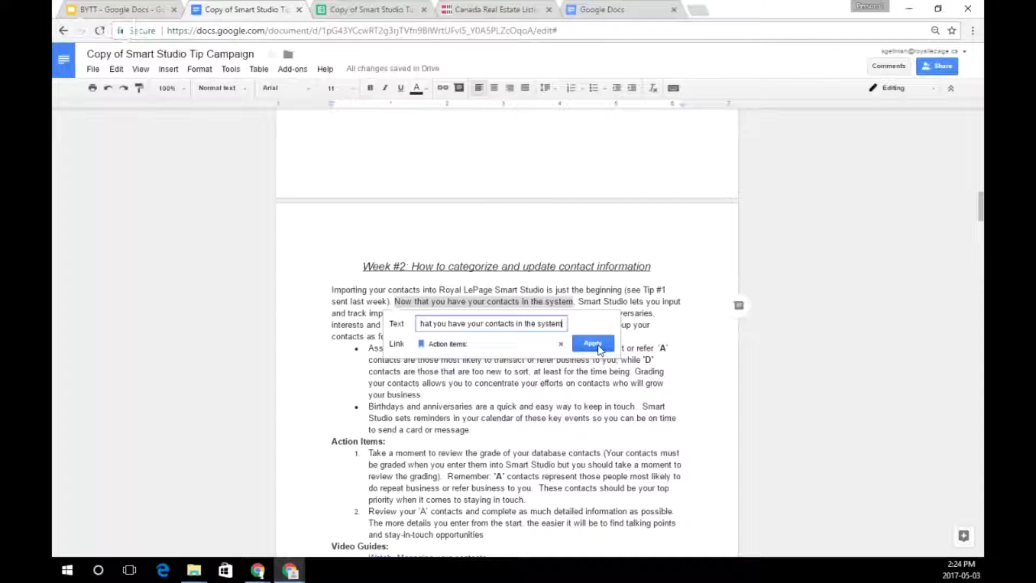
left_click(596, 344)
left_click(586, 393)
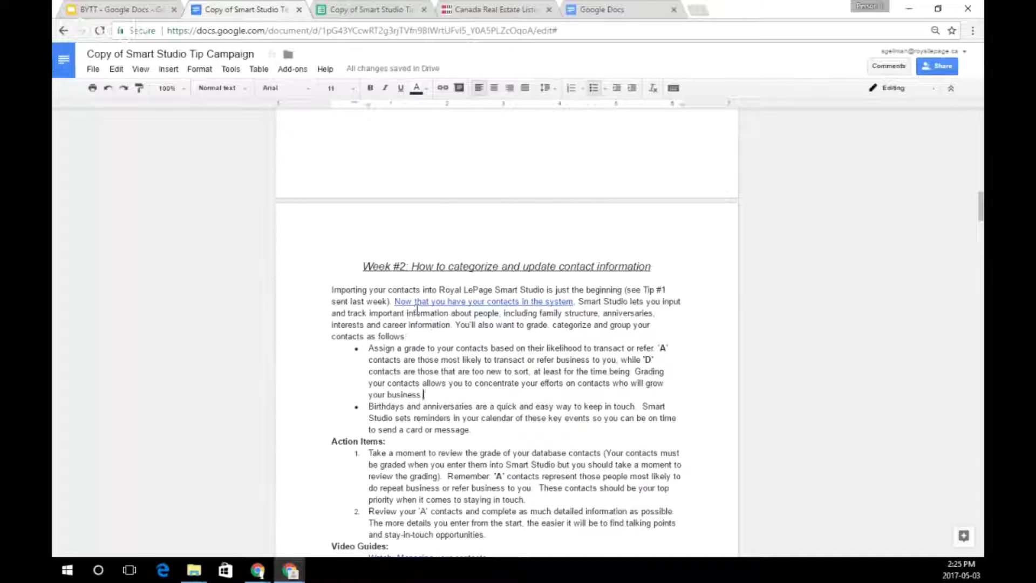
Follow the new bookmark link in the Week #2 introduction to check its destination.
left_click(516, 301)
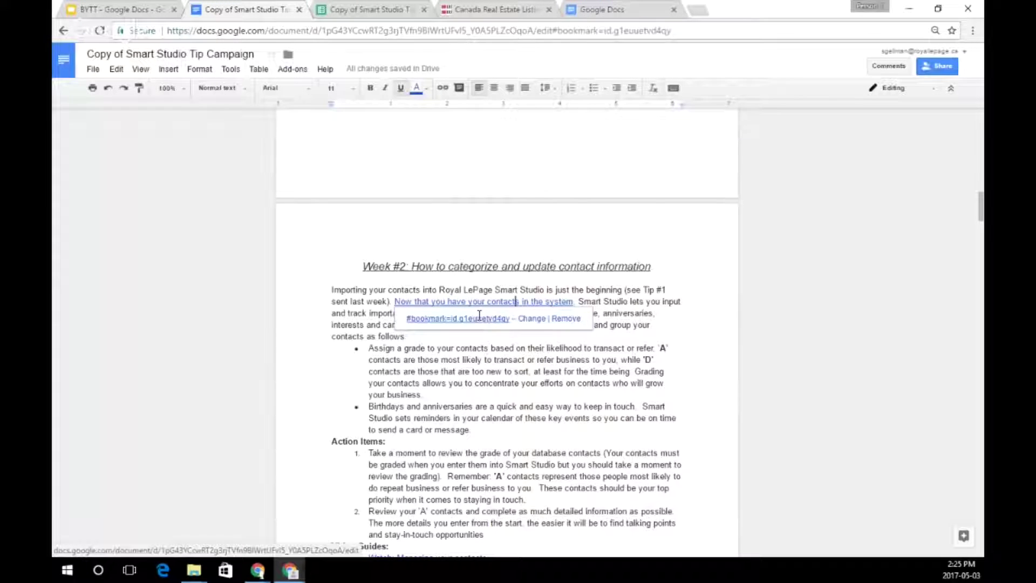
left_click(479, 317)
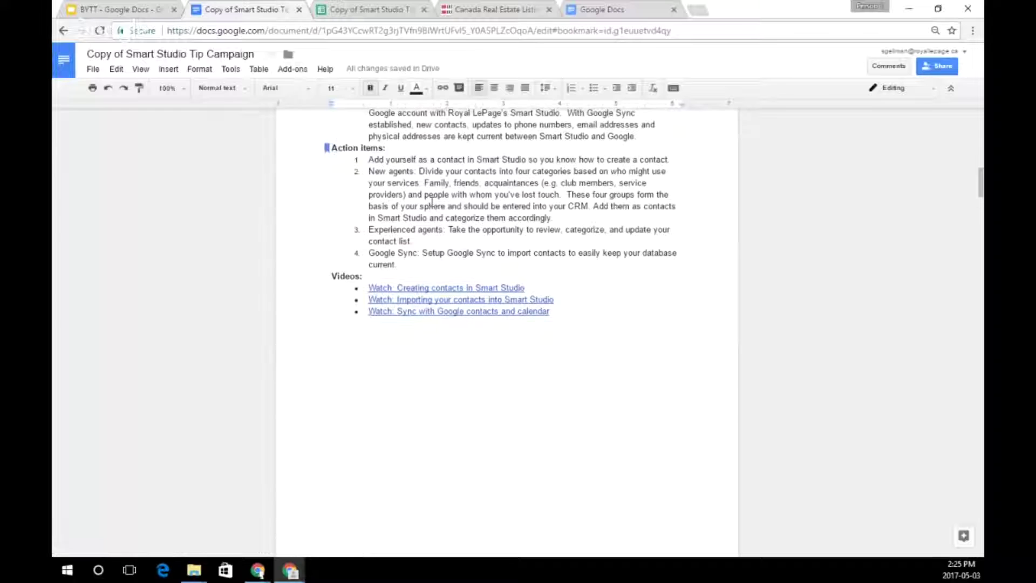
scroll(445, 211, "up", 1)
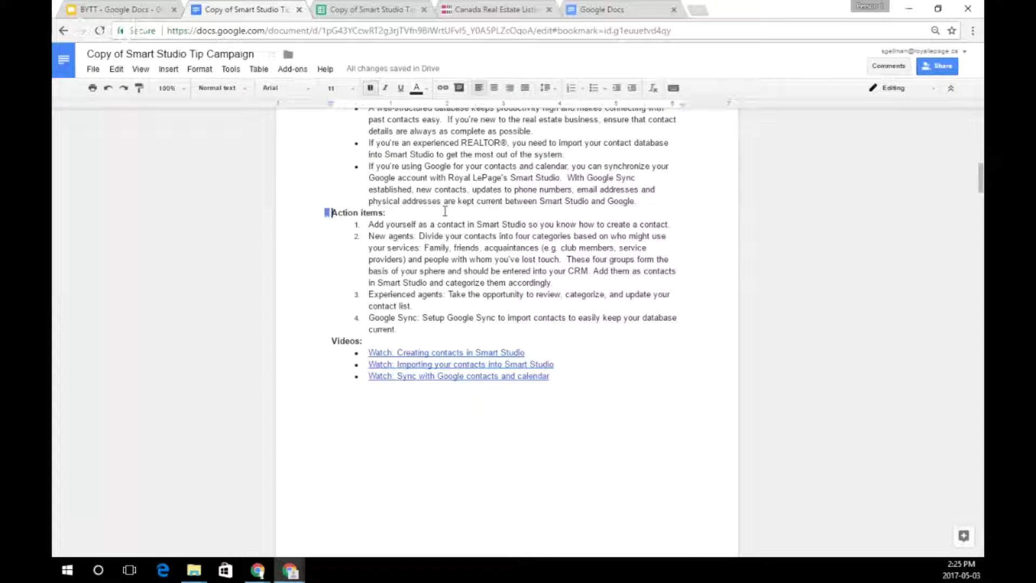
Try a page break before the "Action items:" line in the Week #1 section, and undo it.
scroll(445, 211, "up", 1)
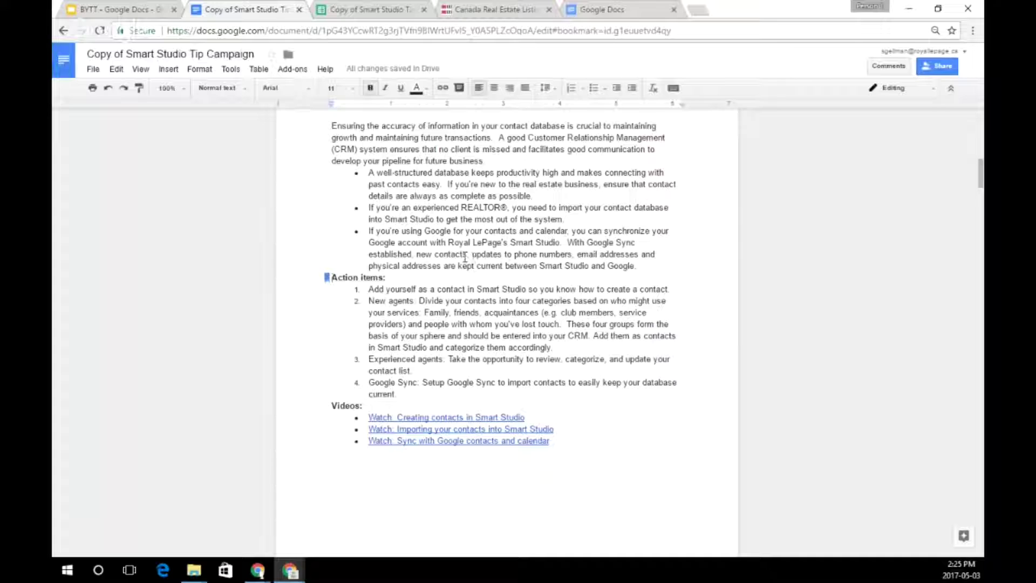
scroll(465, 258, "up", 1)
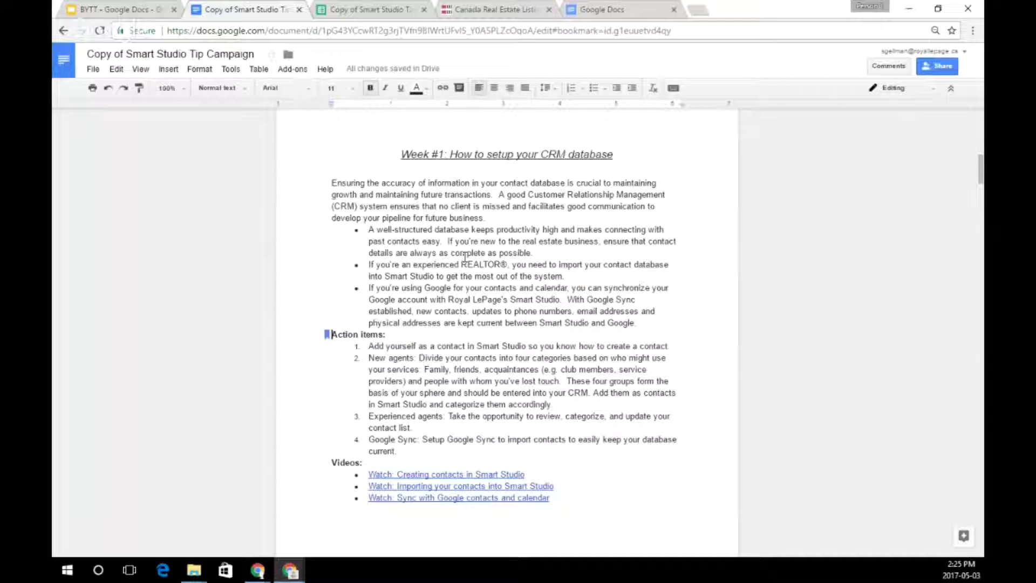
scroll(465, 257, "down", 1)
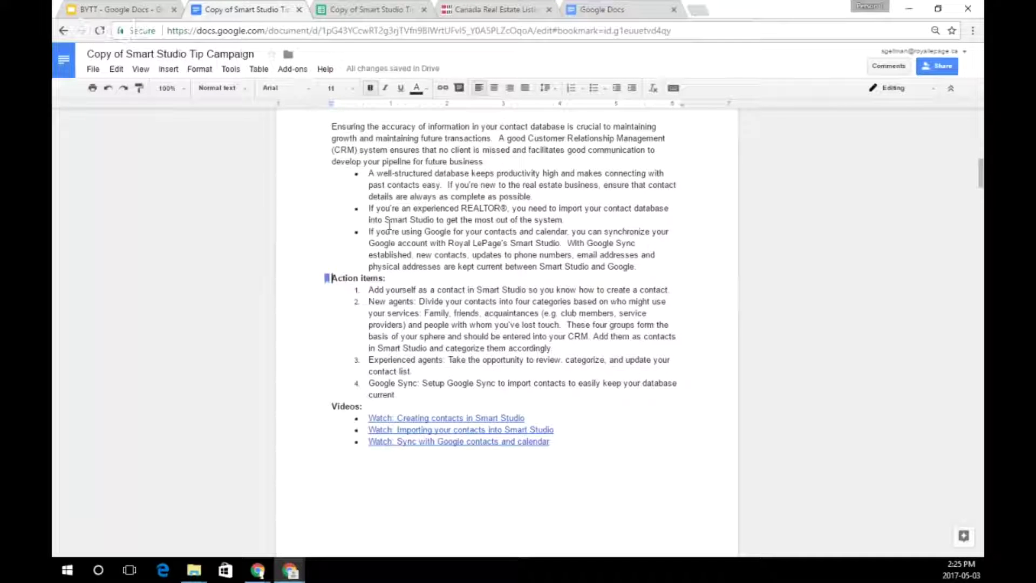
scroll(372, 229, "up", 1)
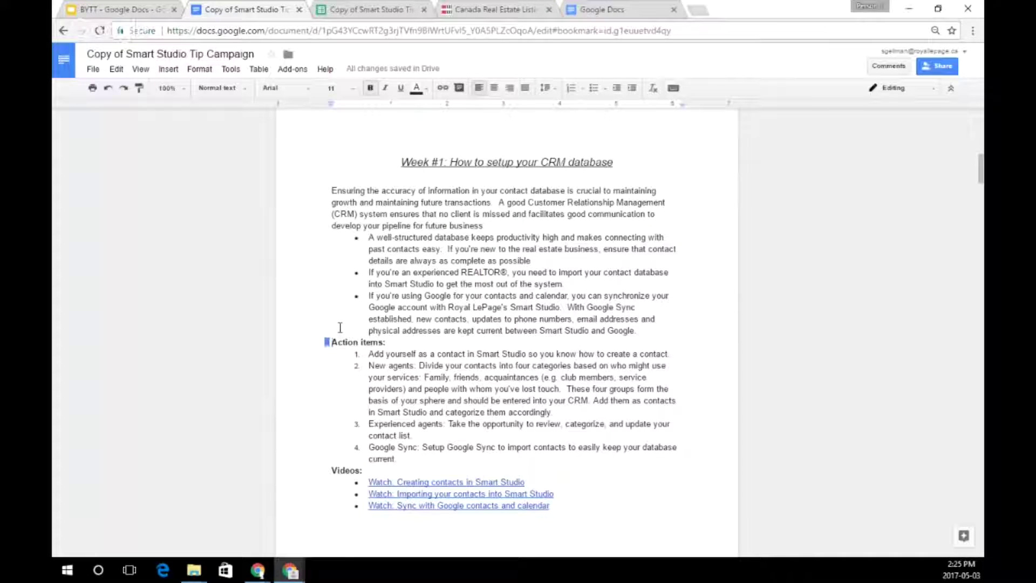
left_click(168, 69)
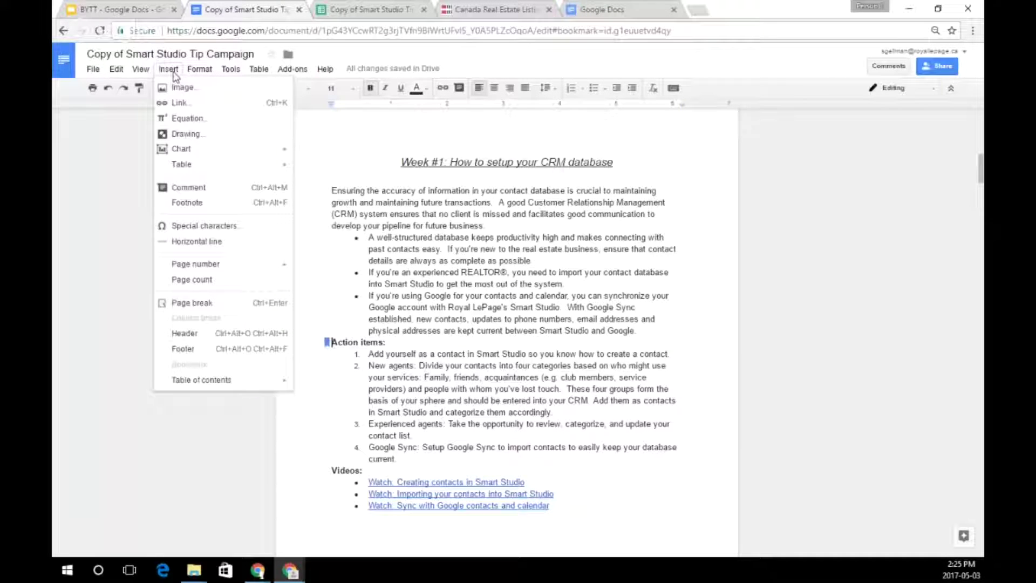
left_click(225, 303)
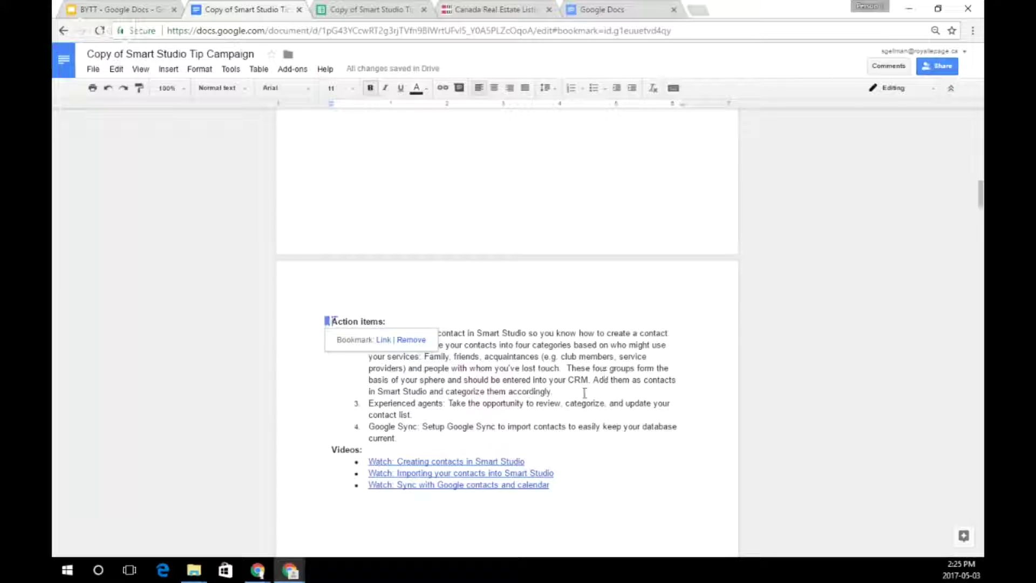
left_click(679, 403)
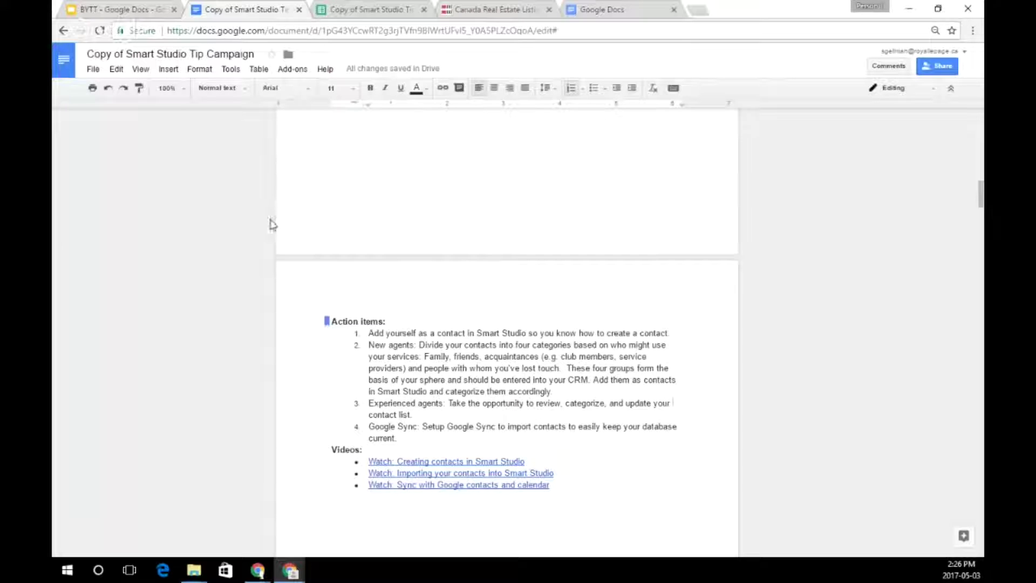
left_click(108, 89)
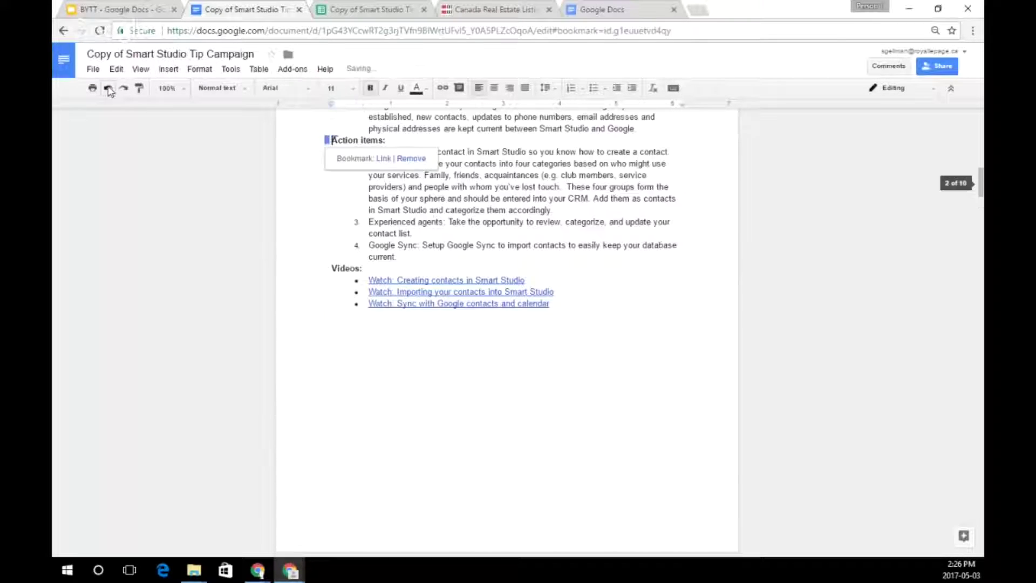
Look through the document from the title page to the Week #4 section, examining how each week's heading starts its section.
scroll(288, 275, "up", 4)
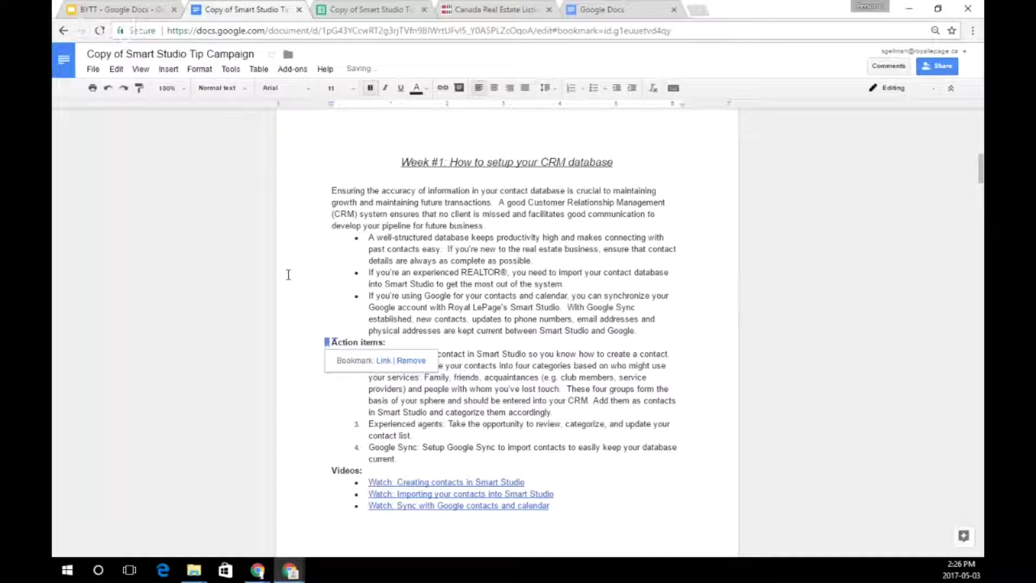
scroll(297, 274, "up", 7)
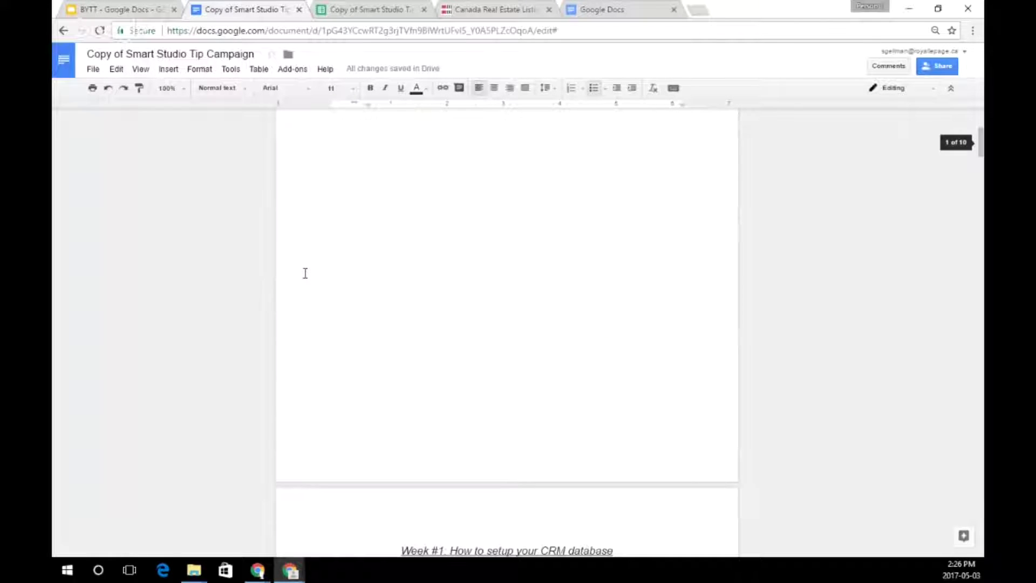
scroll(308, 273, "up", 7)
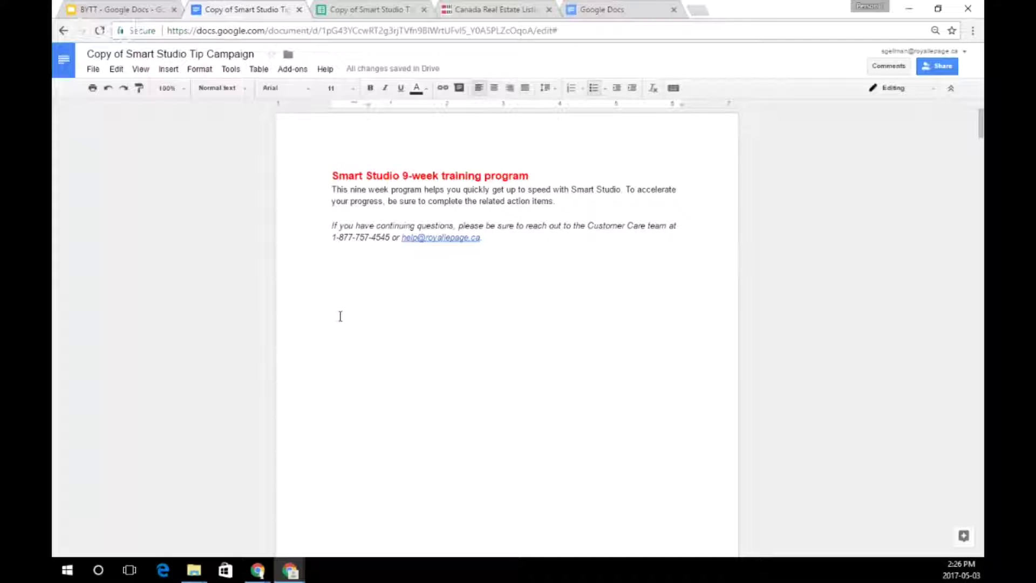
scroll(340, 316, "down", 6)
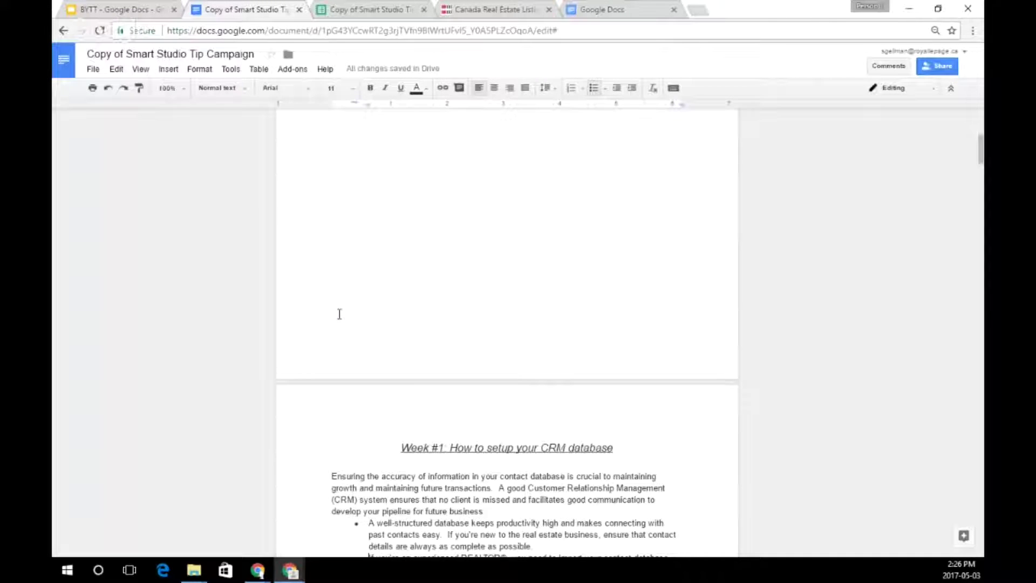
scroll(377, 318, "down", 10)
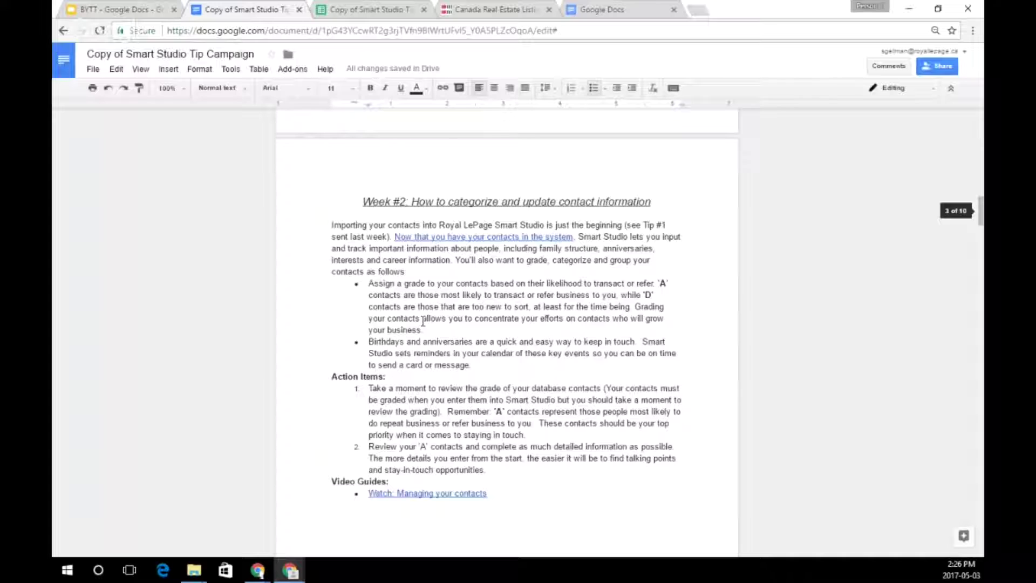
scroll(423, 322, "down", 20)
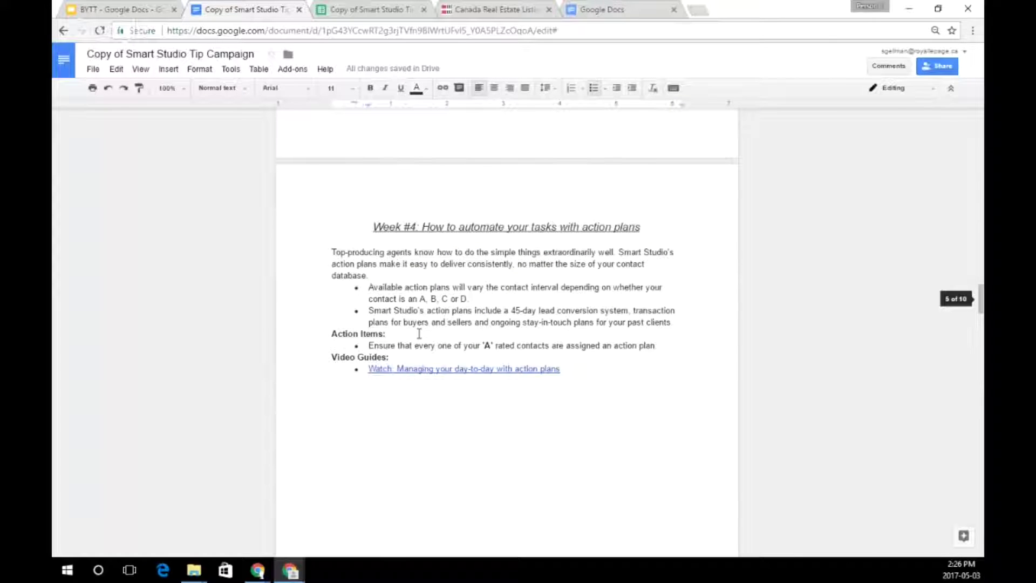
scroll(386, 300, "up", 20)
scroll(386, 300, "up", 20)
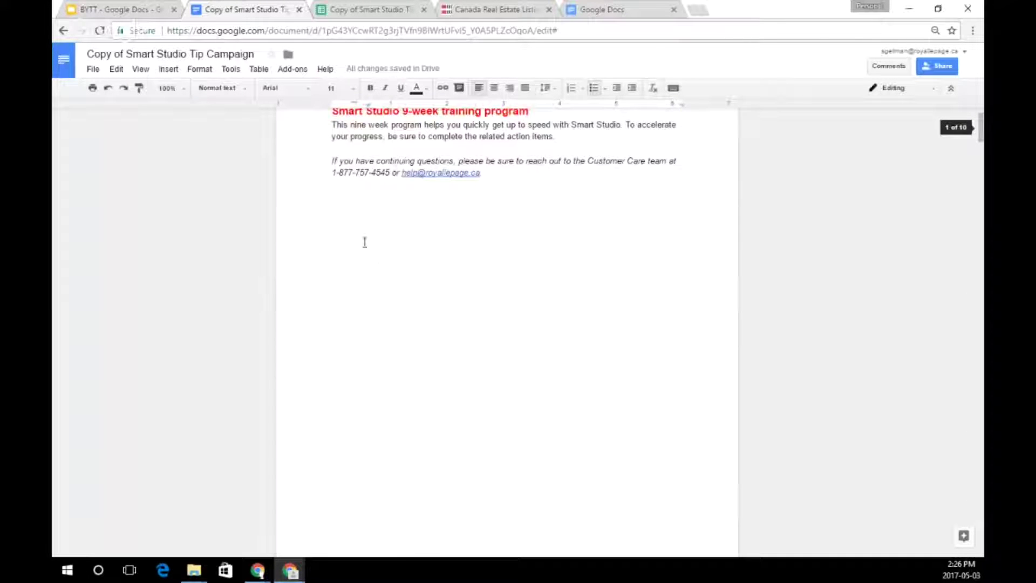
Insert a table of contents with blue links in the blank space below the introduction on the first page.
left_click(346, 283)
left_click(342, 324)
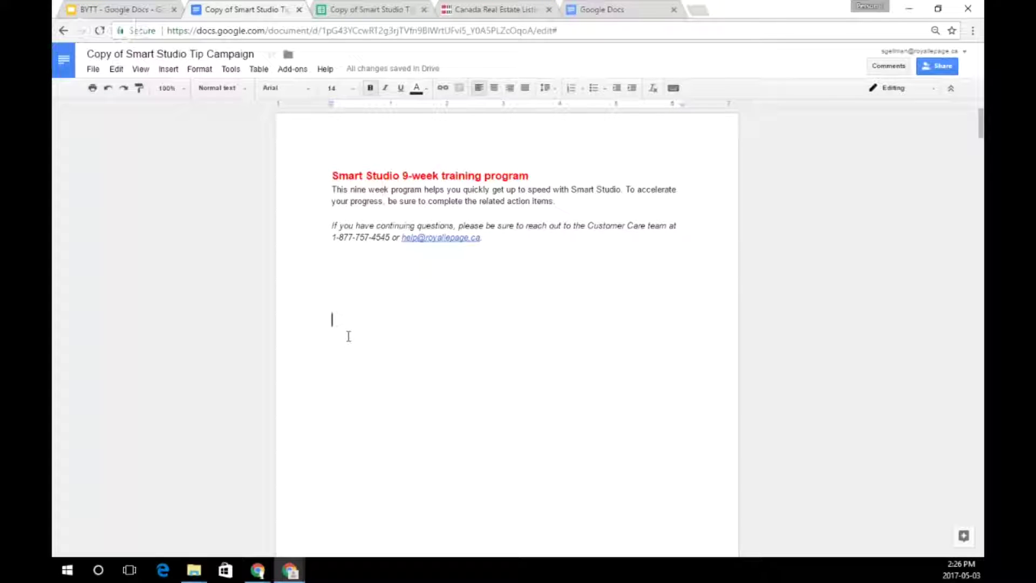
left_click(170, 70)
mouse_move(205, 378)
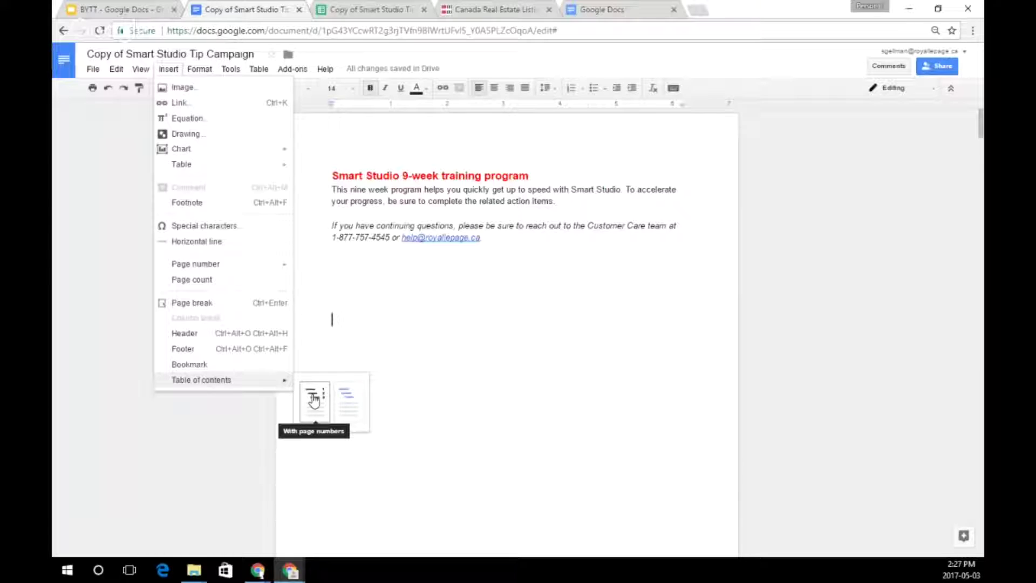
left_click(350, 406)
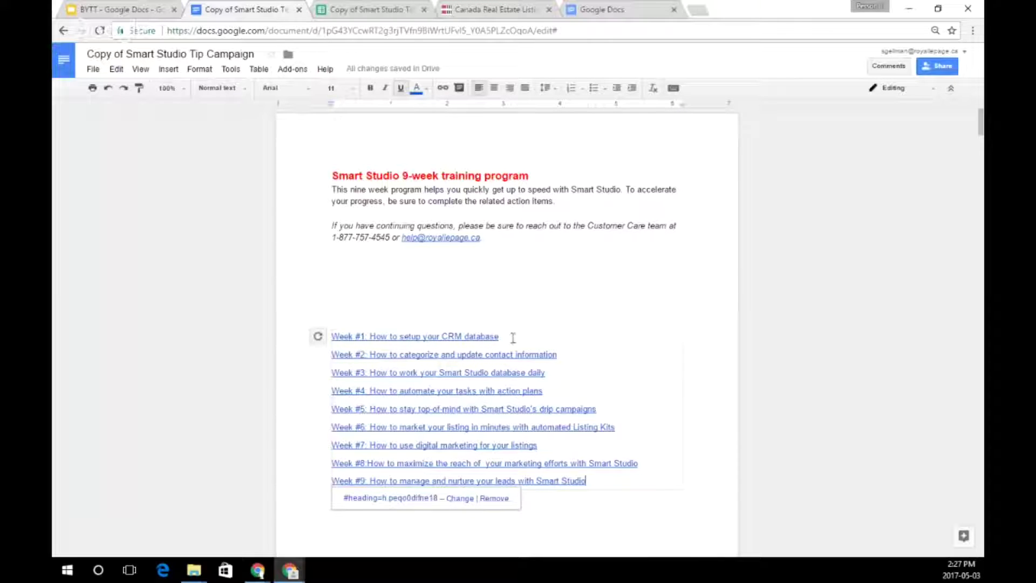
left_click(309, 473)
left_click(315, 522)
Compare the section headings with the table of contents, and follow its Week #6 entry to check the destination.
scroll(307, 465, "down", 5)
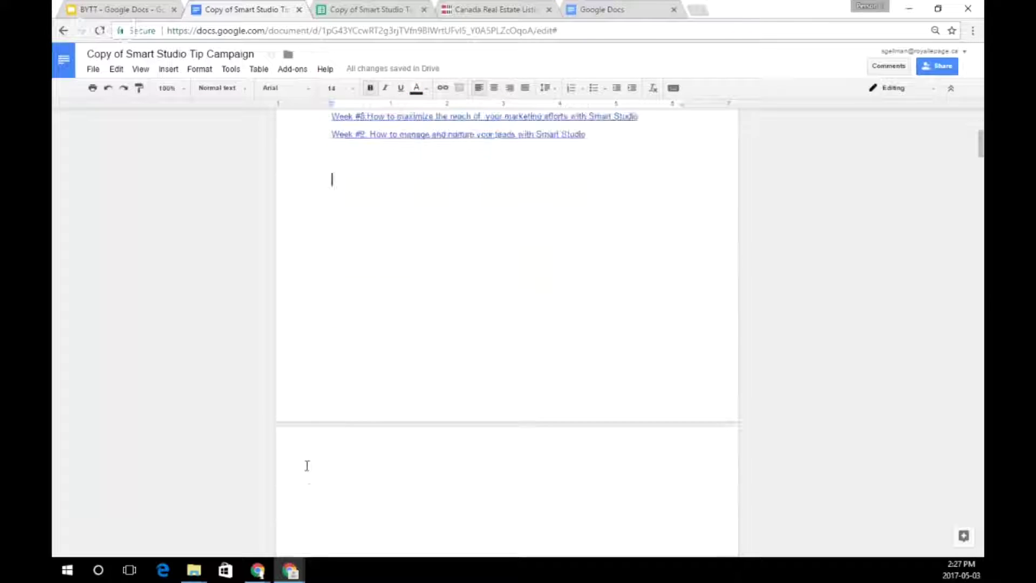
scroll(307, 464, "down", 4)
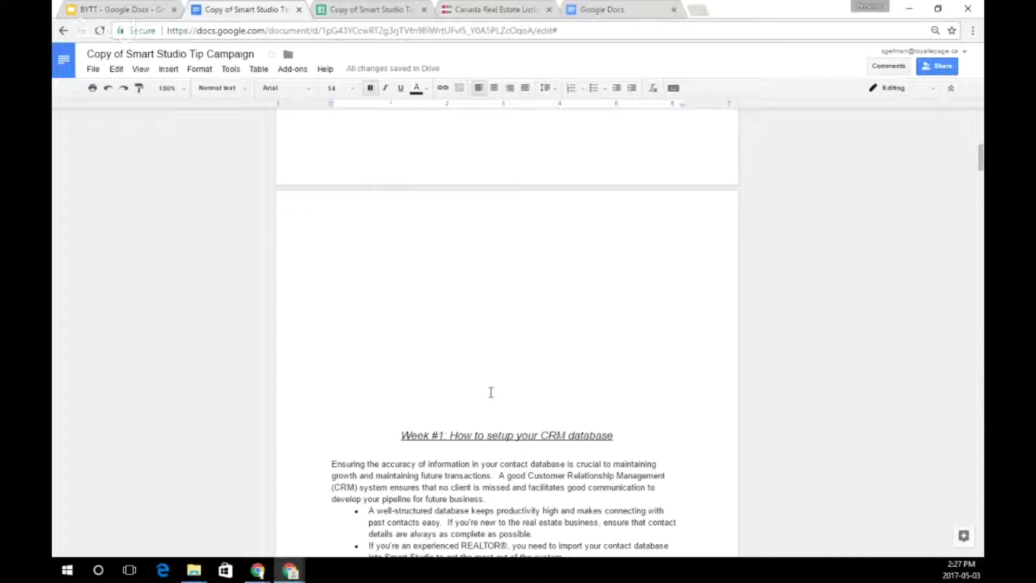
scroll(490, 393, "down", 6)
scroll(483, 386, "down", 4)
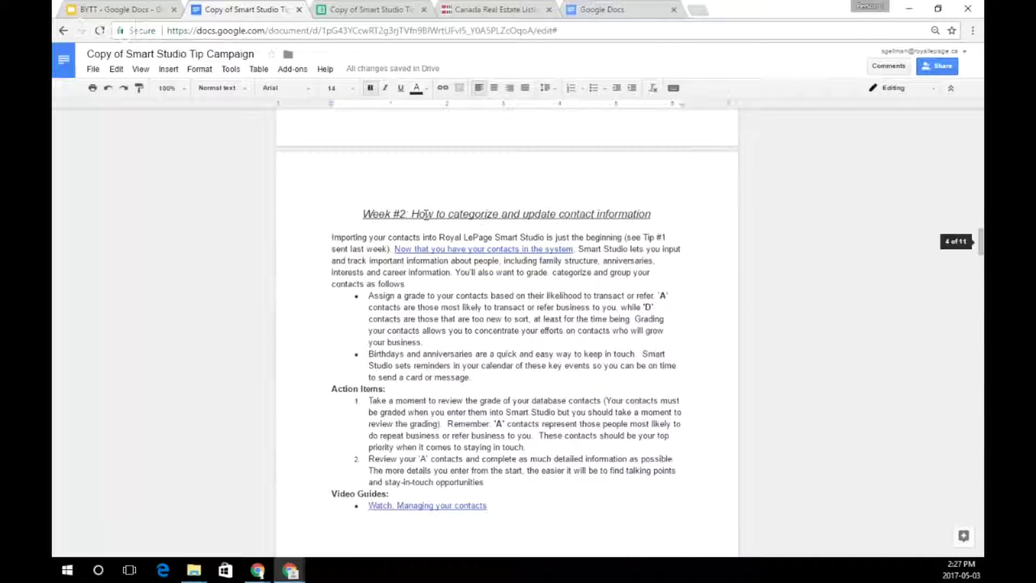
scroll(680, 259, "up", 12)
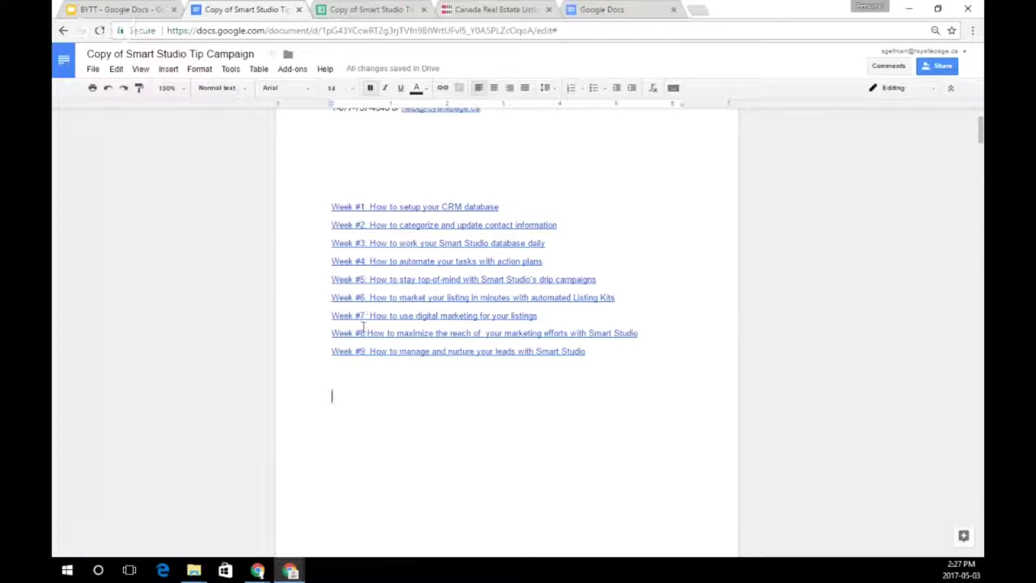
left_click(418, 300)
left_click(408, 315)
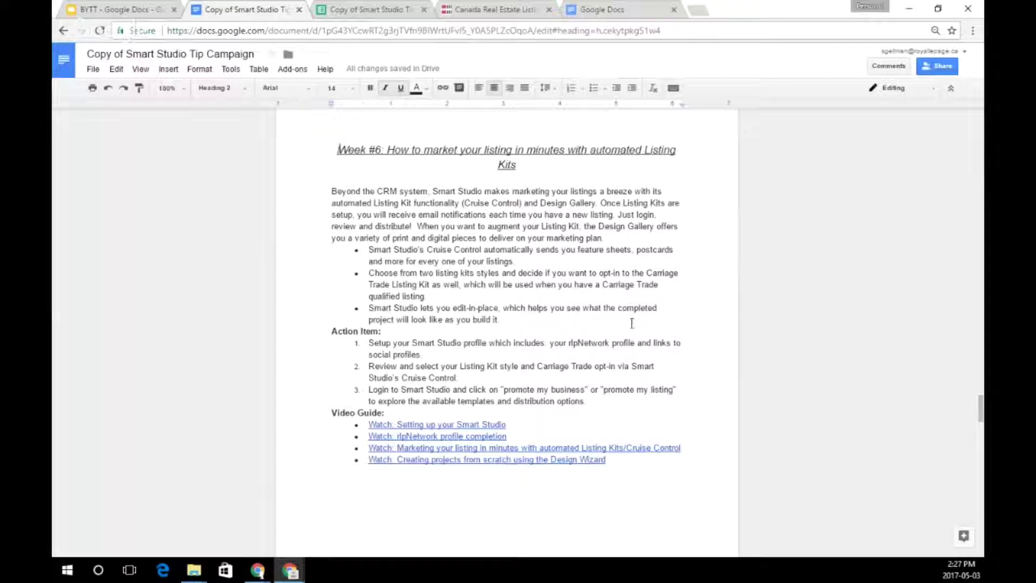
Select the full two-line Week #6 heading to examine the text that its table of contents entry uses.
scroll(630, 323, "up", 1)
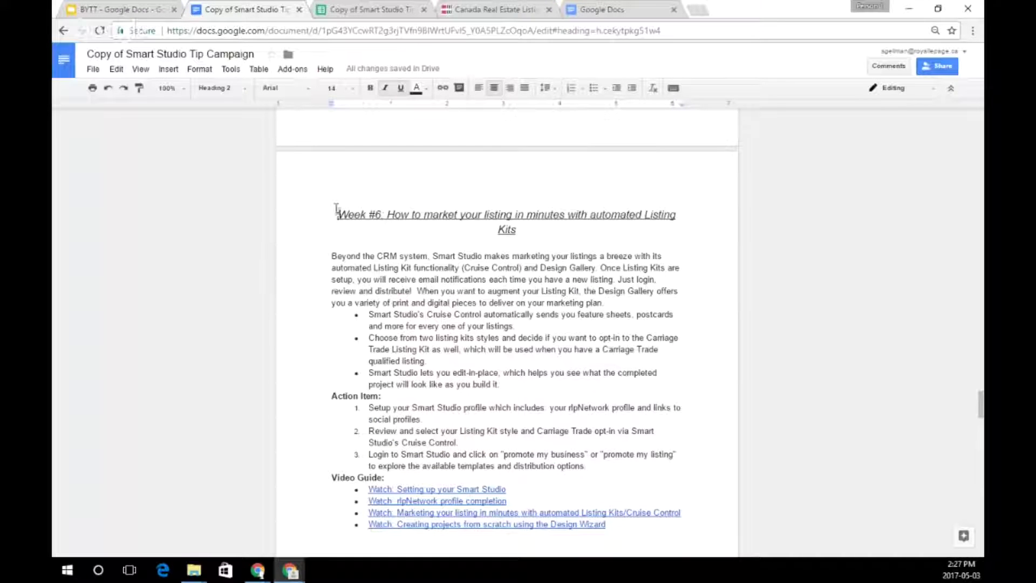
left_click_drag(338, 214, 527, 233)
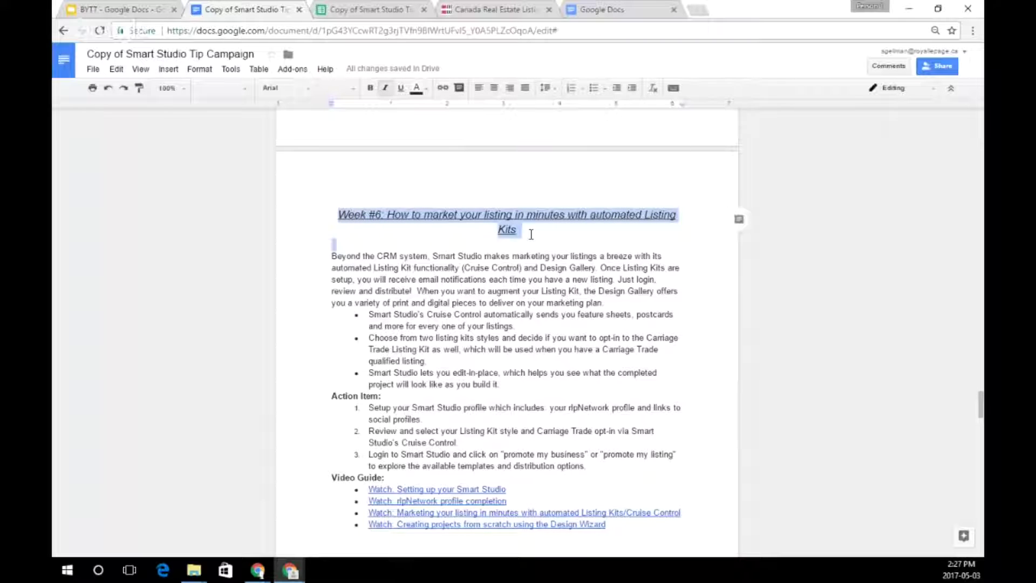
left_click(539, 233)
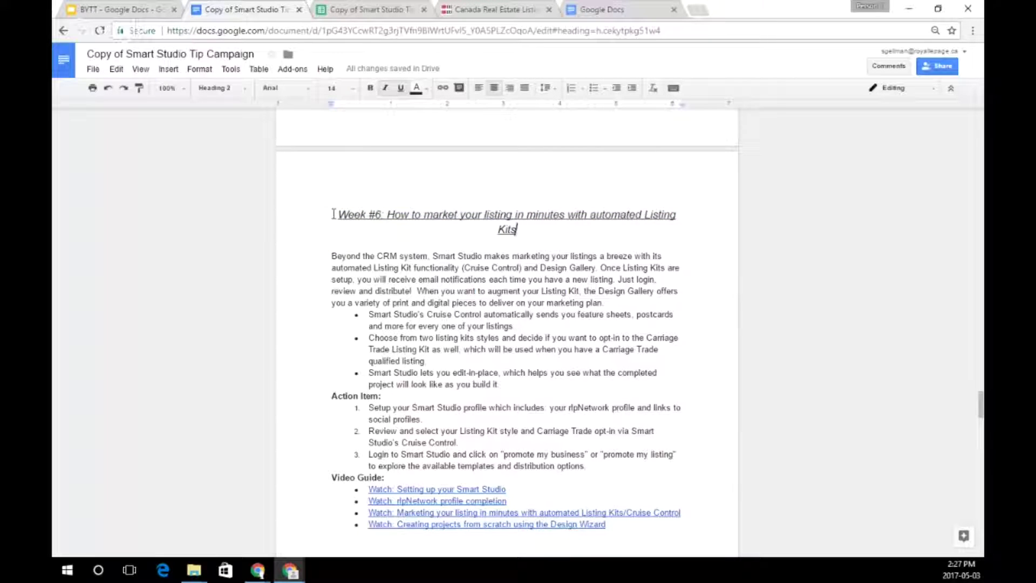
left_click_drag(334, 214, 556, 242)
left_click(556, 241)
Return to the first page and view the upload option for opening a file from the computer, closing it without opening anything.
scroll(981, 414, "up", 2)
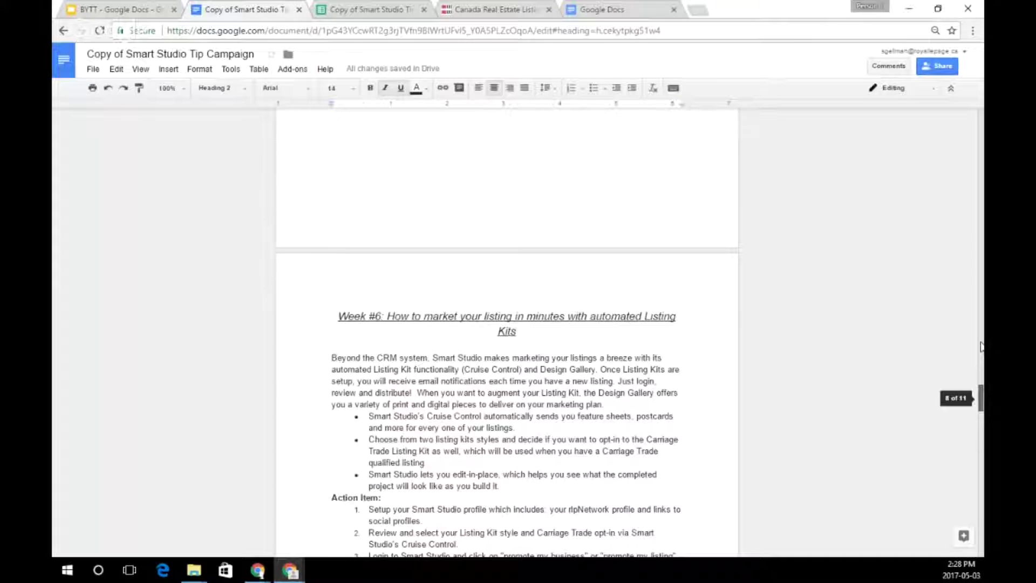
left_click_drag(981, 398, 981, 116)
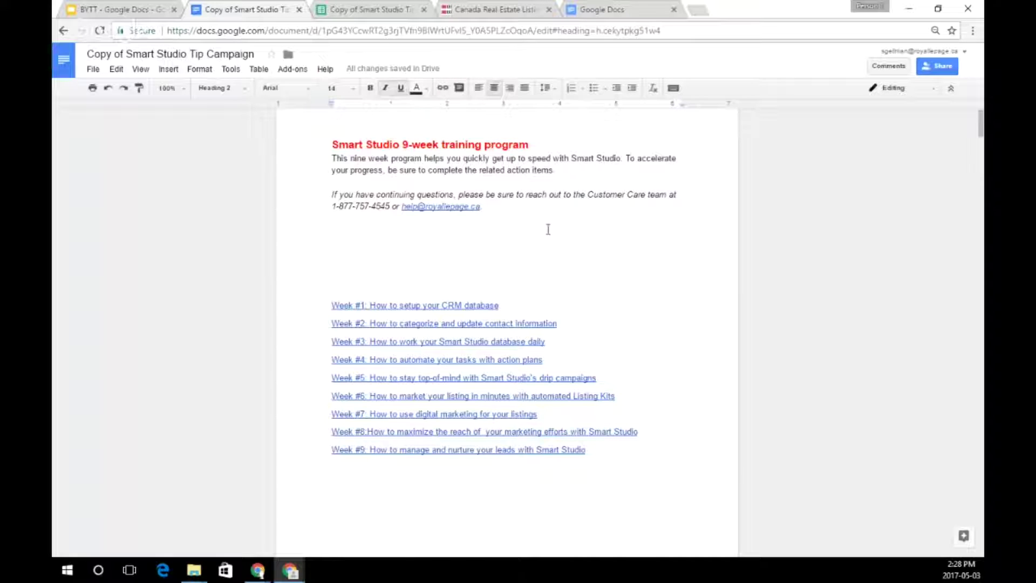
left_click(350, 246)
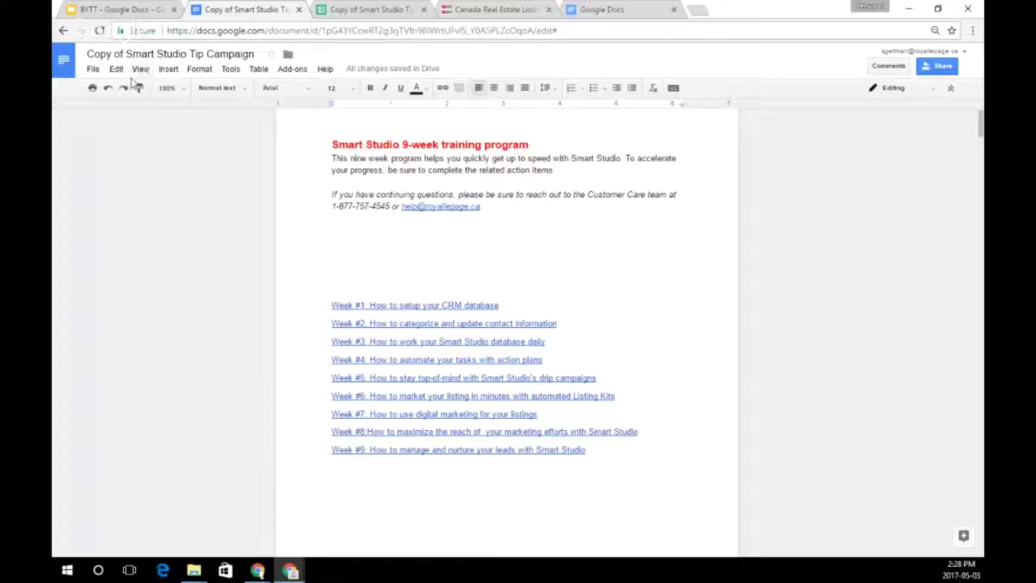
left_click(92, 71)
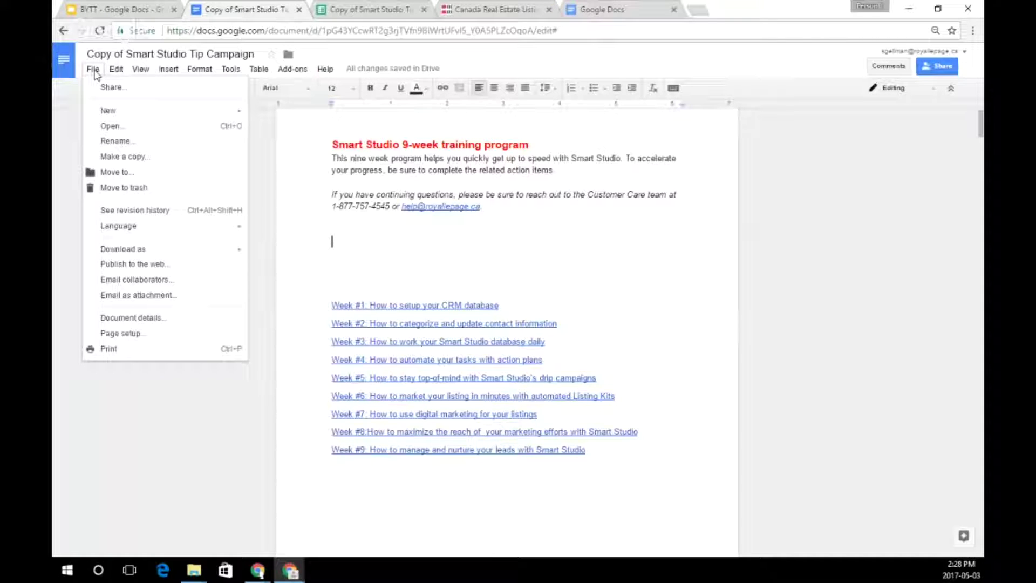
left_click(119, 128)
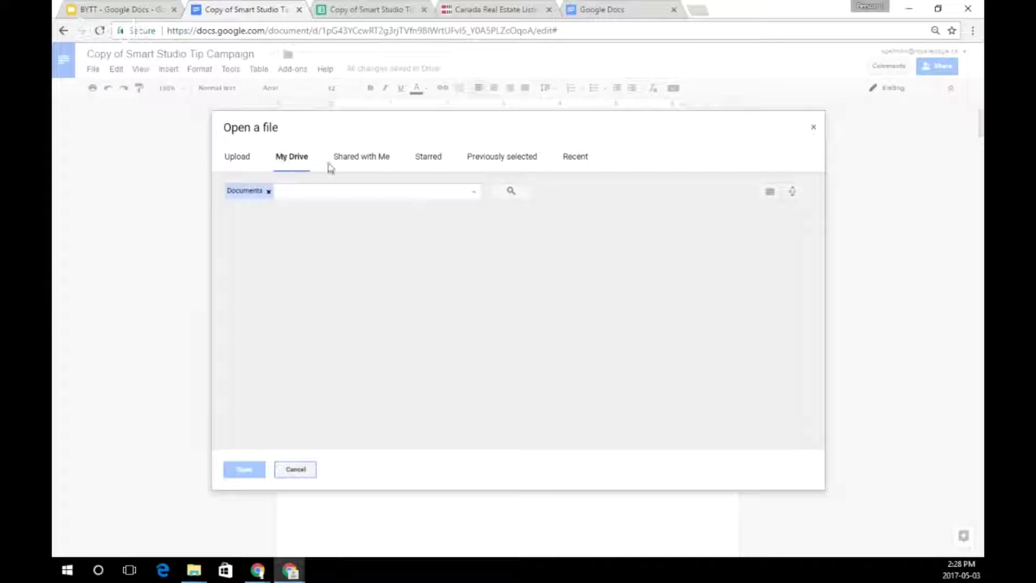
left_click(242, 161)
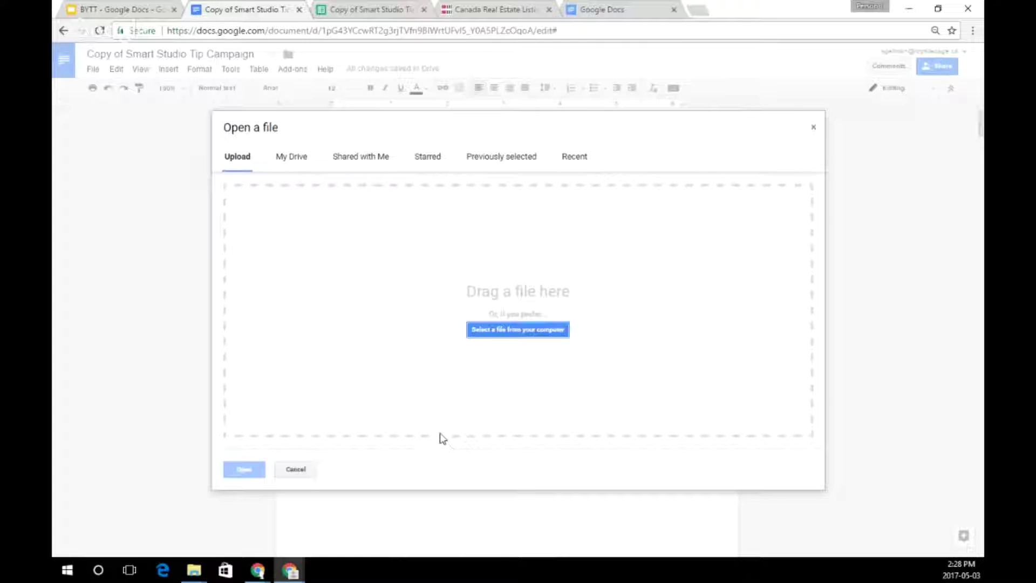
left_click(296, 470)
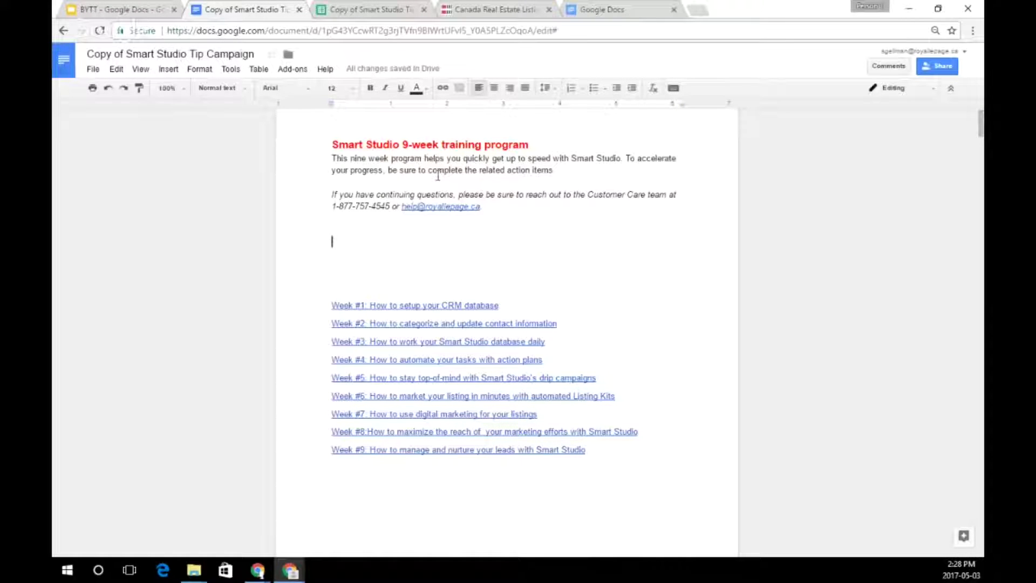
Switch to the Google Docs file list and return from the "webinar" search results to its home page.
left_click(619, 9)
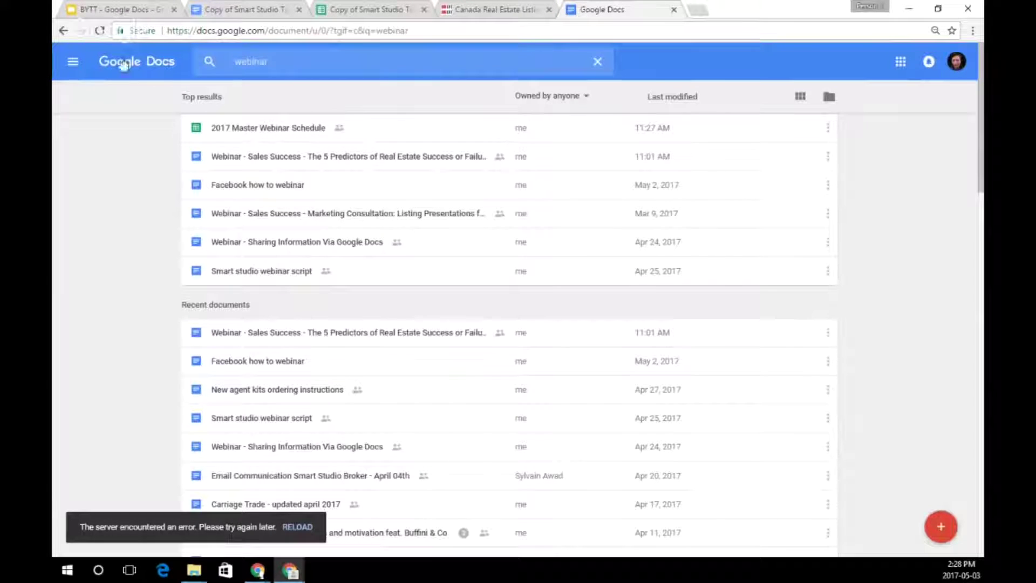
left_click(141, 63)
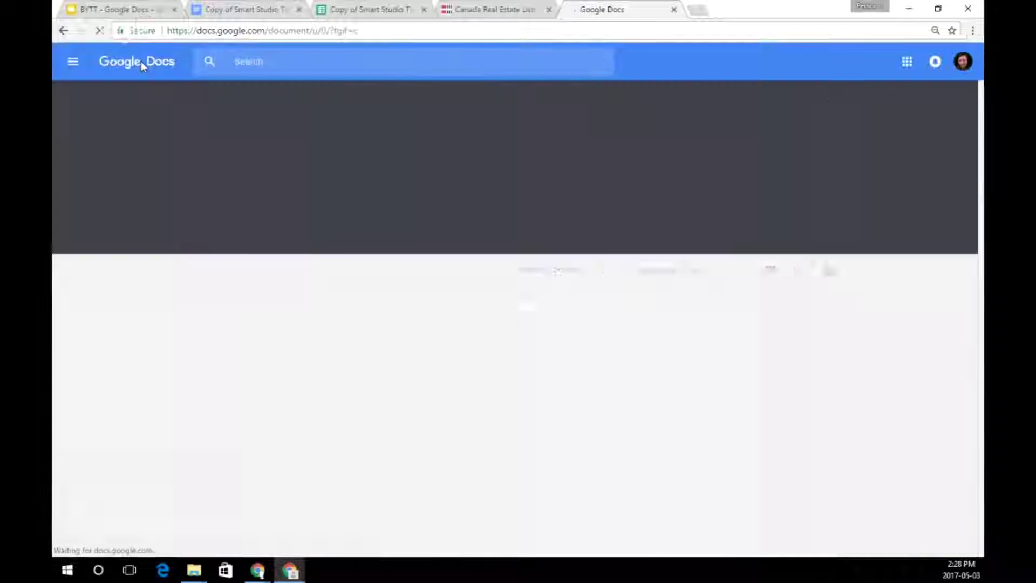
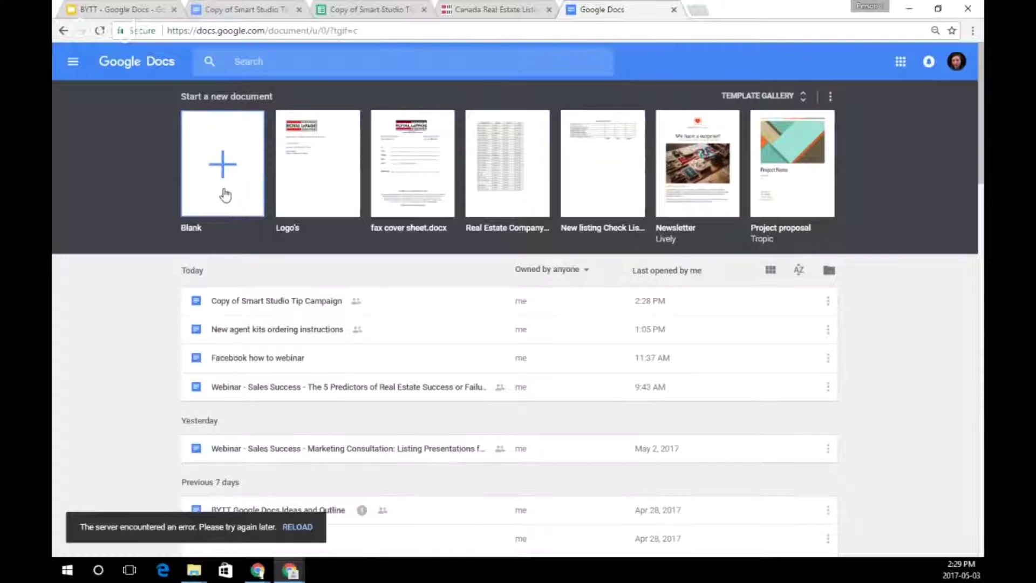
Create a blank document and upload Genworth_en_SpringDigest2017 from the computer as the file to open, closing the file picker after the upload starts.
left_click(225, 191)
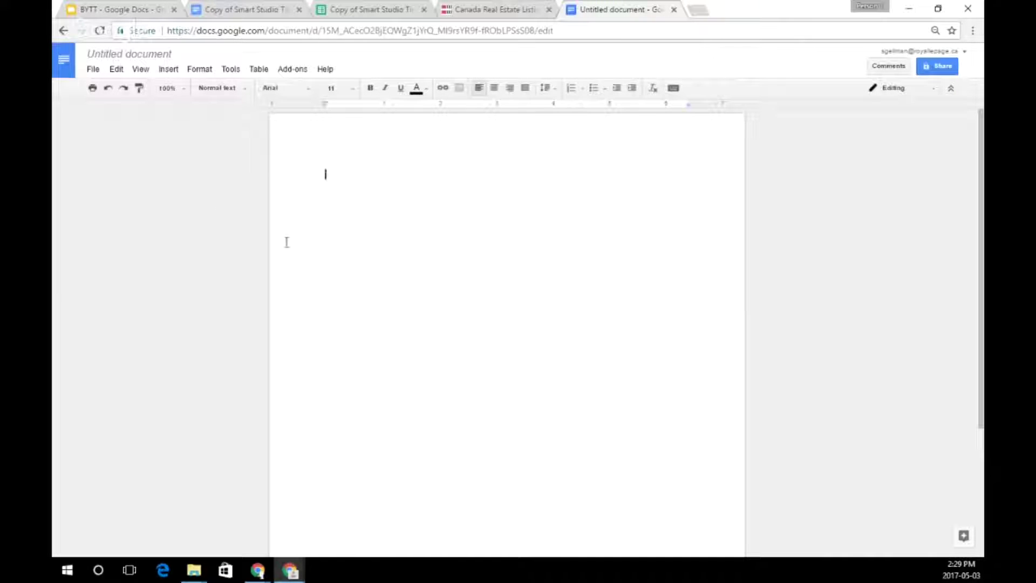
left_click(94, 70)
left_click(108, 130)
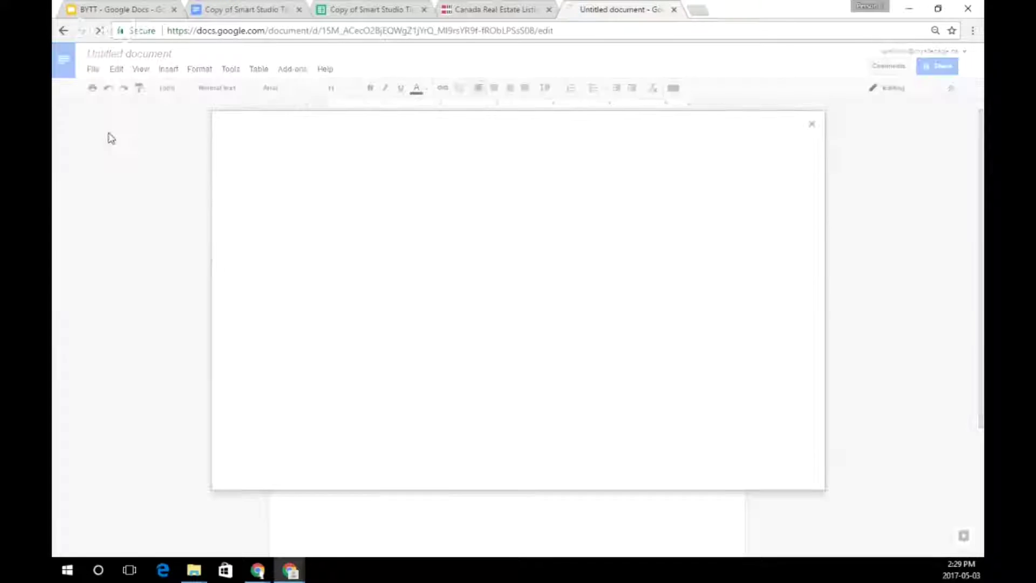
left_click(242, 163)
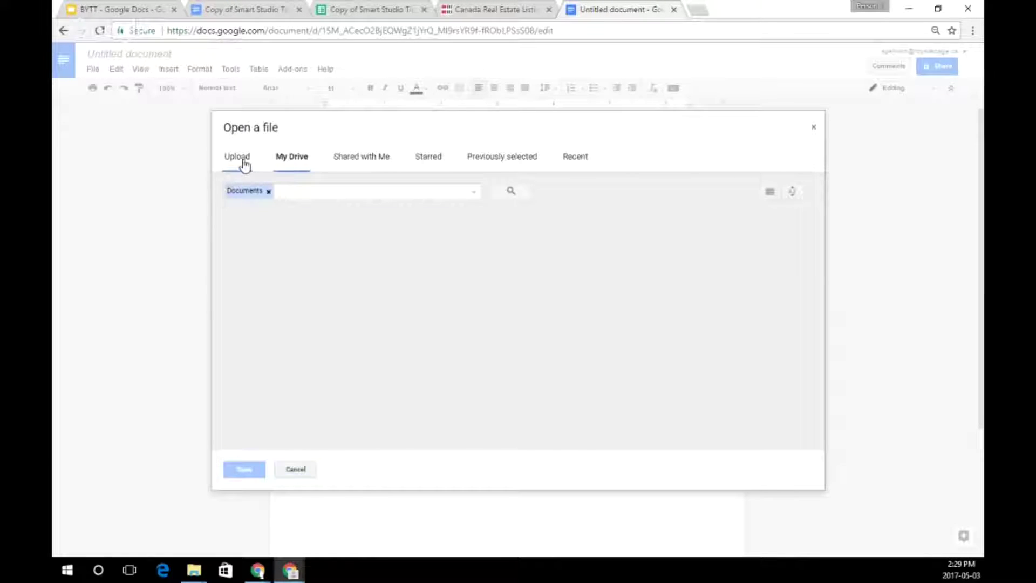
left_click(547, 336)
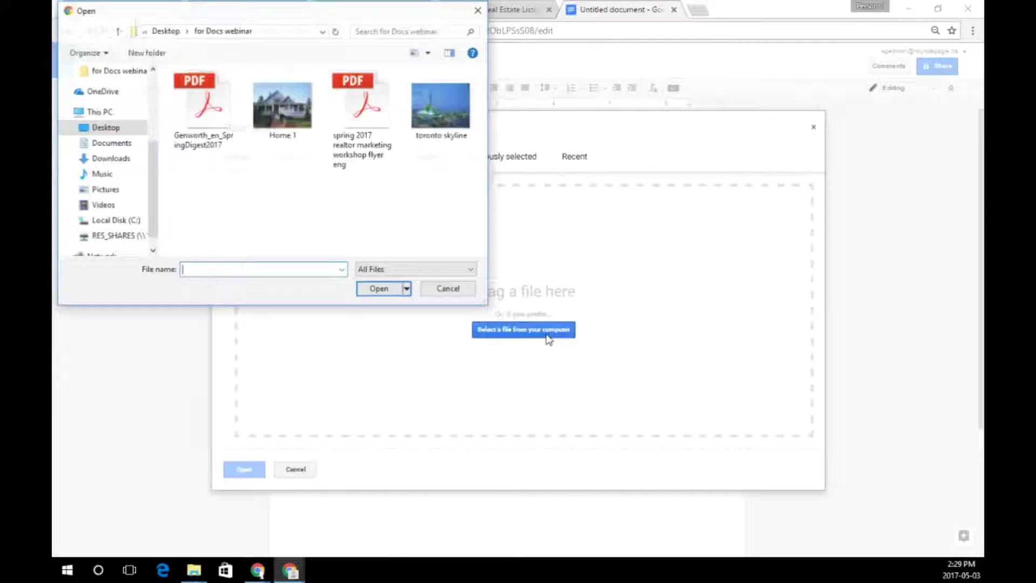
left_click(217, 126)
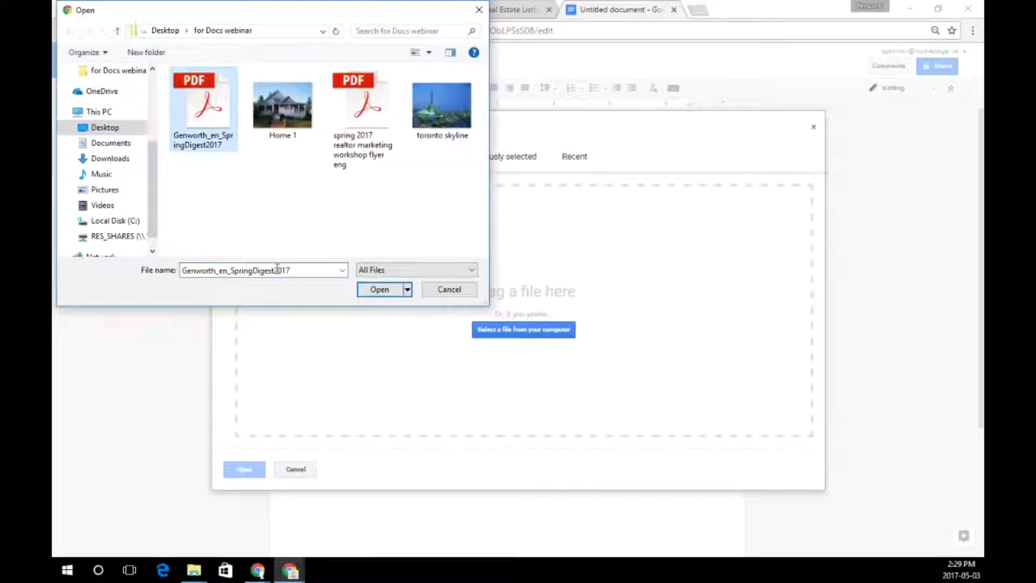
left_click(385, 292)
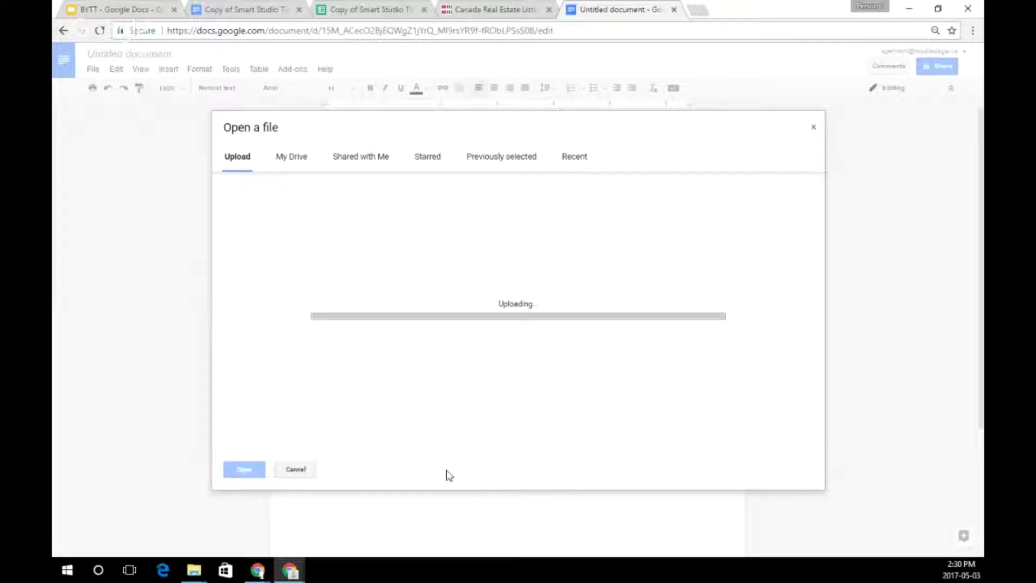
left_click(296, 470)
Try to open the PDF "spring 2017 realtor marketing workshop flyer eng" from the computer, and dismiss the file picker during the upload.
left_click(93, 69)
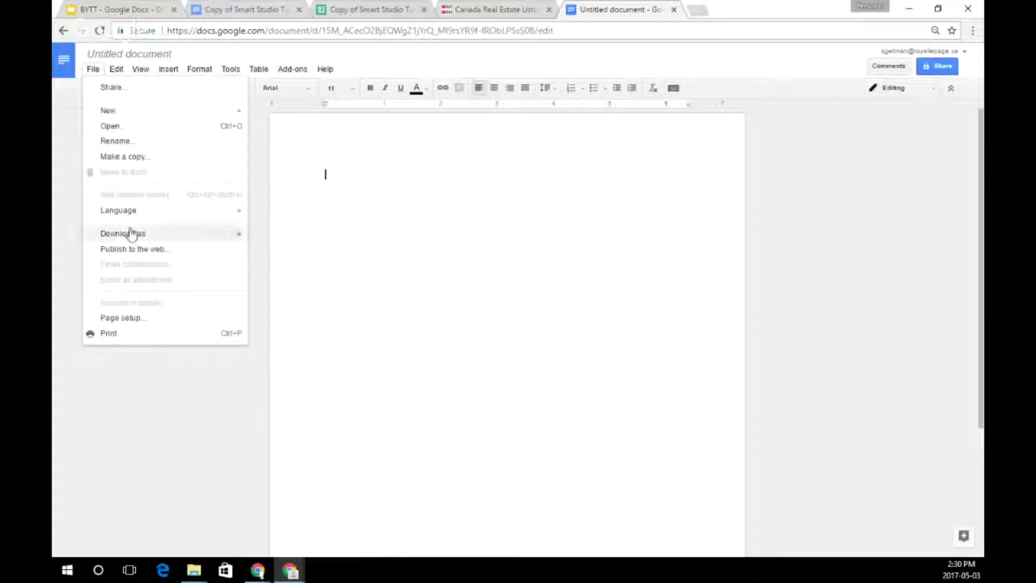
left_click(124, 127)
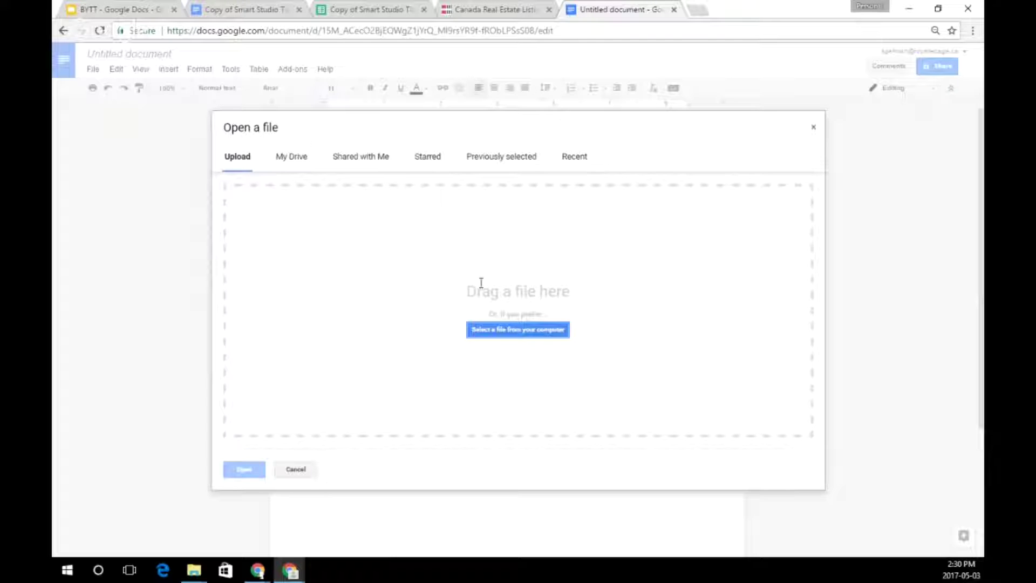
left_click(520, 325)
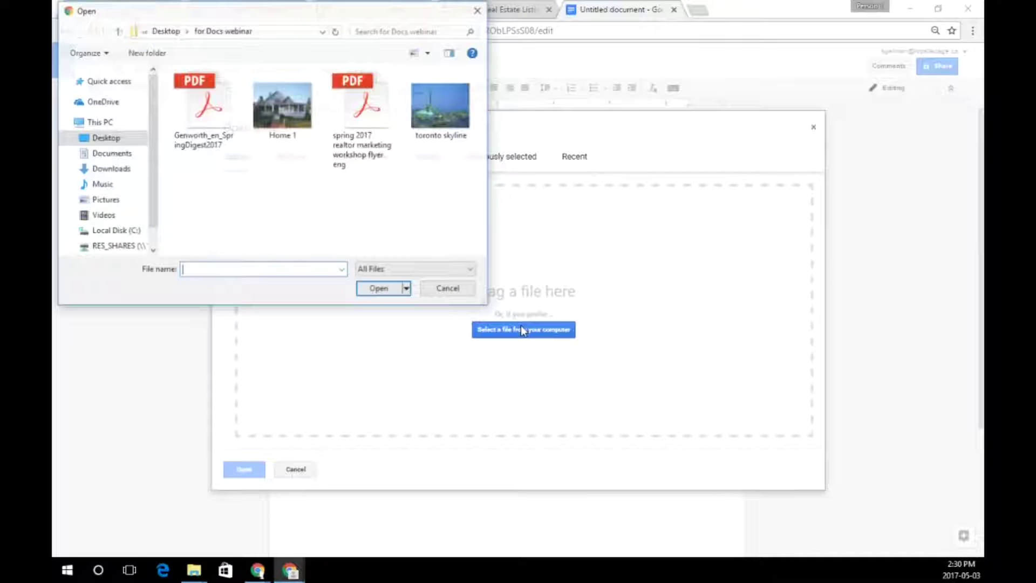
left_click(348, 139)
left_click(380, 290)
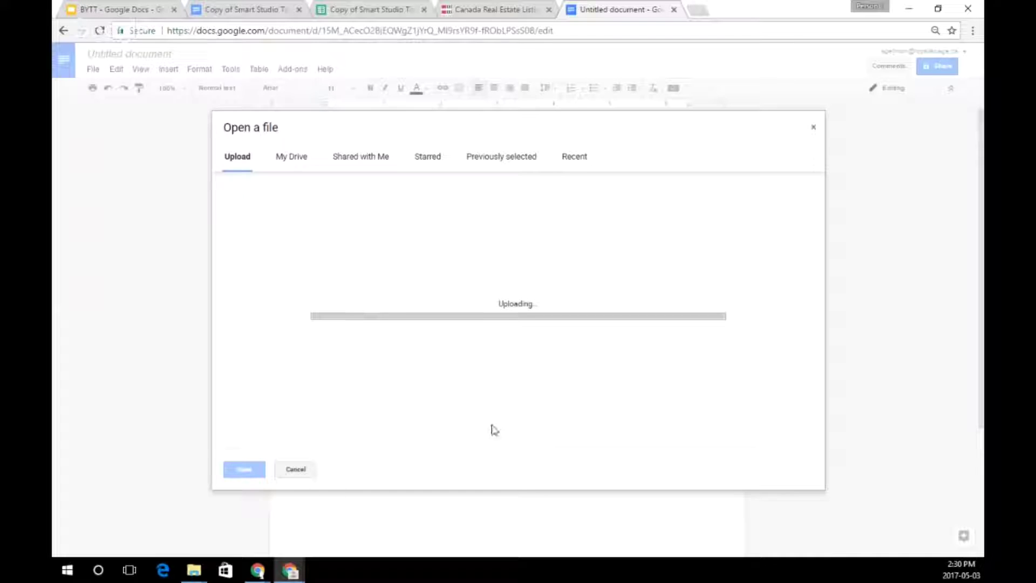
left_click(814, 128)
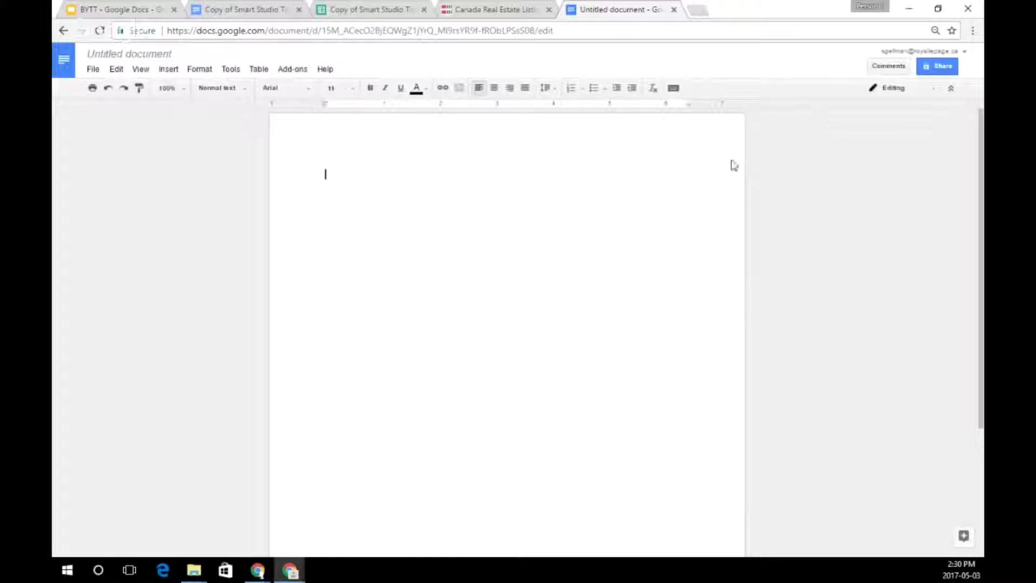
Upload the "spring 2017 realtor marketing workshop flyer eng" PDF from the computer once more.
left_click(94, 69)
left_click(111, 126)
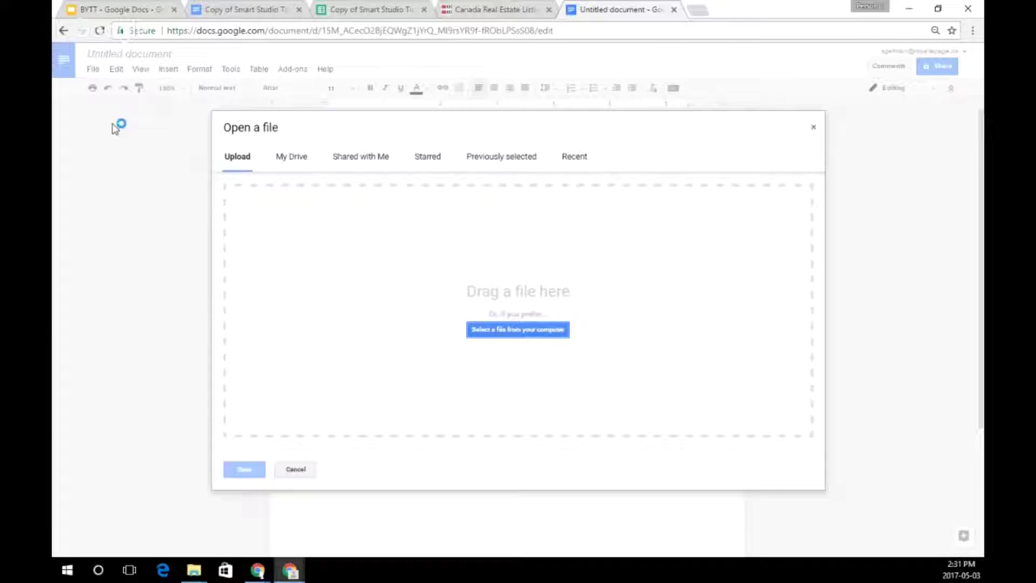
left_click(536, 336)
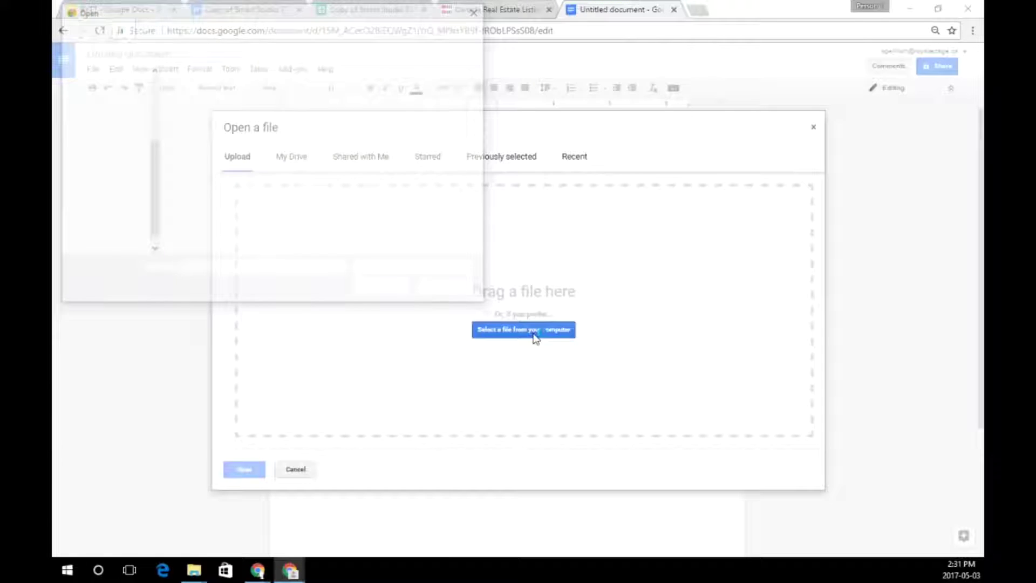
left_click(374, 136)
left_click(381, 291)
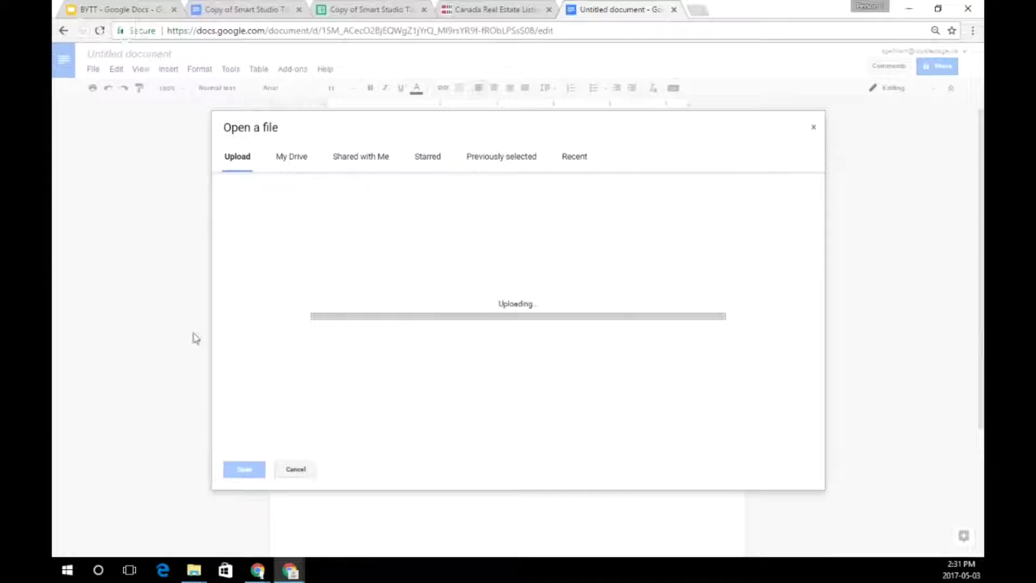
Try to open Genworth_en_SpringDigest2017.pdf from the previously selected files, and close that browser tab.
left_click(483, 160)
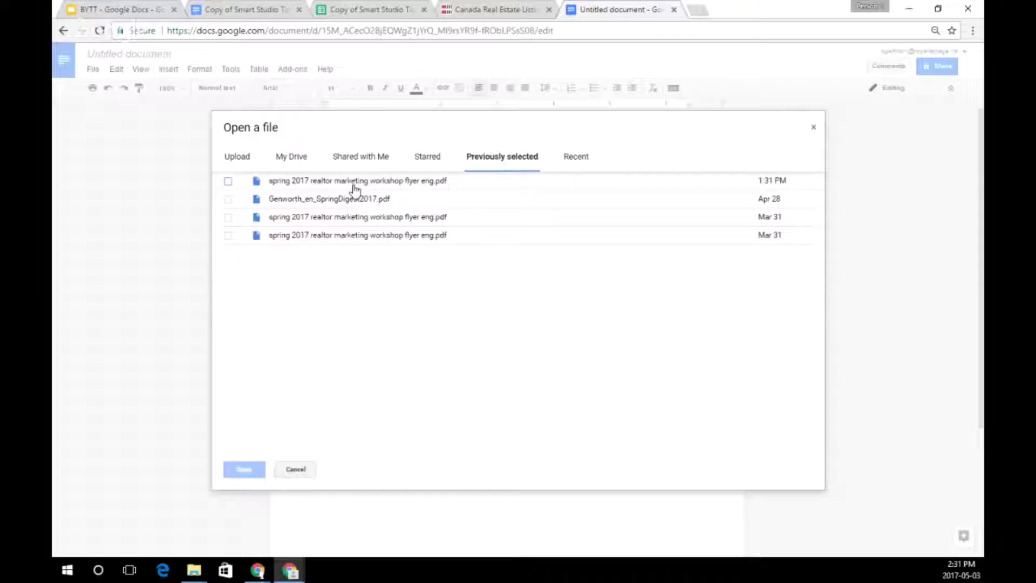
left_click(351, 201)
left_click(242, 469)
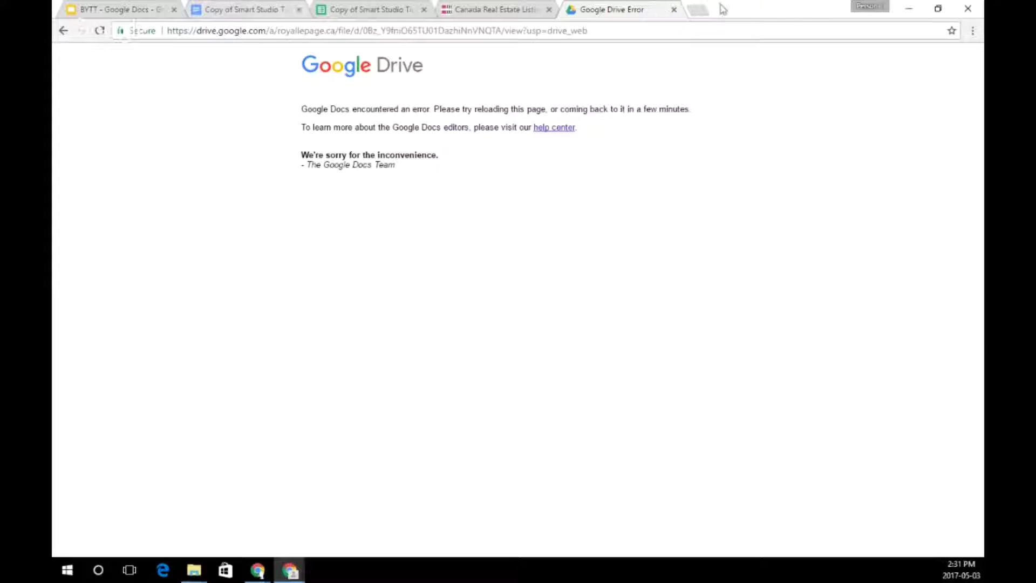
left_click(674, 11)
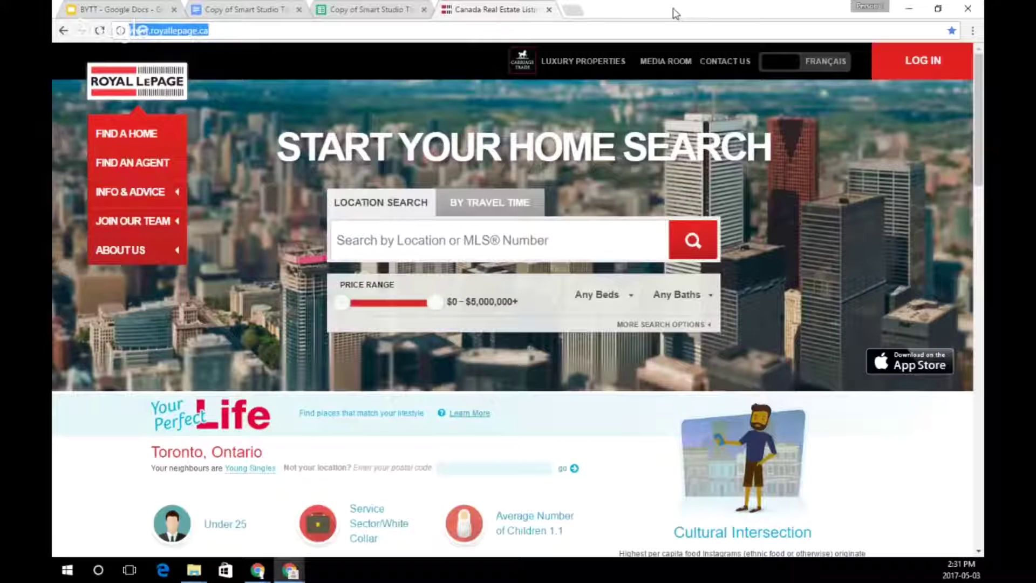
Check the Smart Studio Tip Campaign document, and open Google Drive in a new browser tab to show the recent files.
left_click(260, 10)
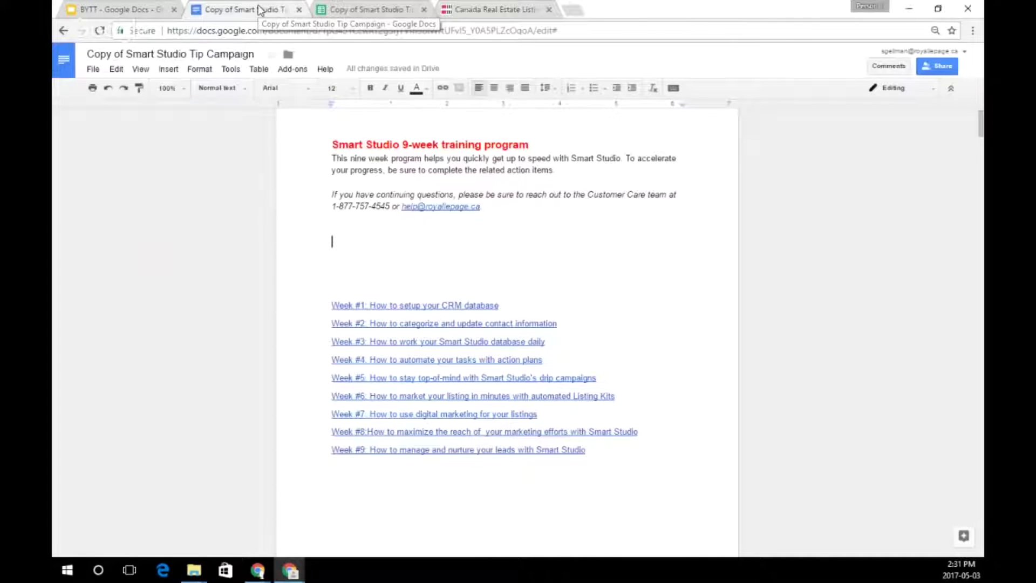
left_click(575, 12)
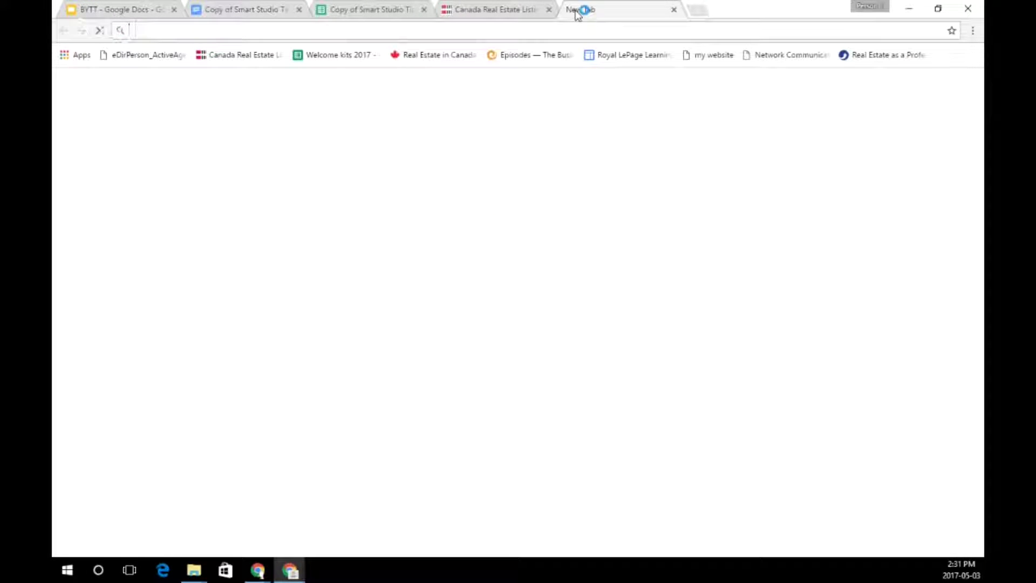
type("dr")
key("Return")
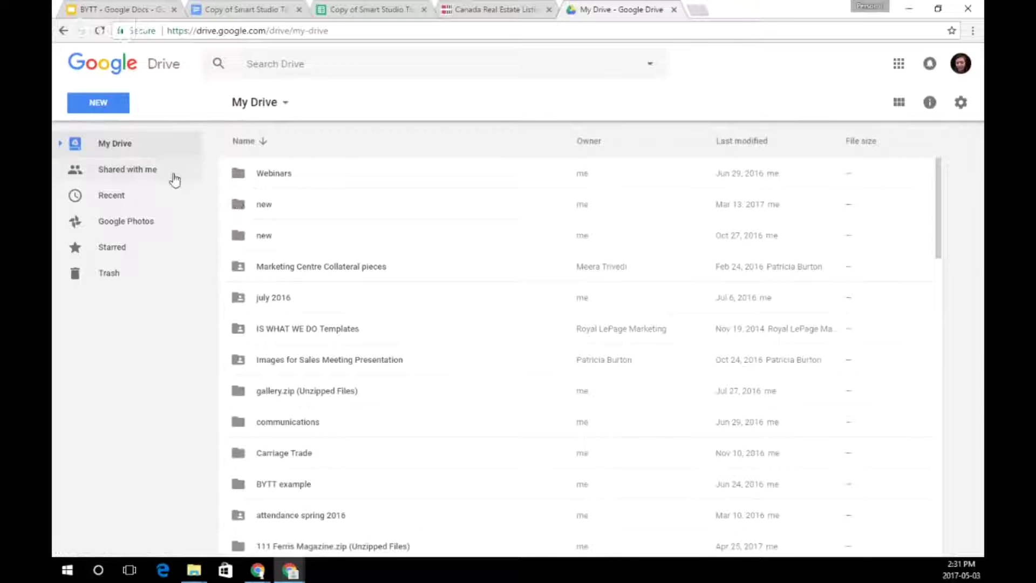
left_click(139, 193)
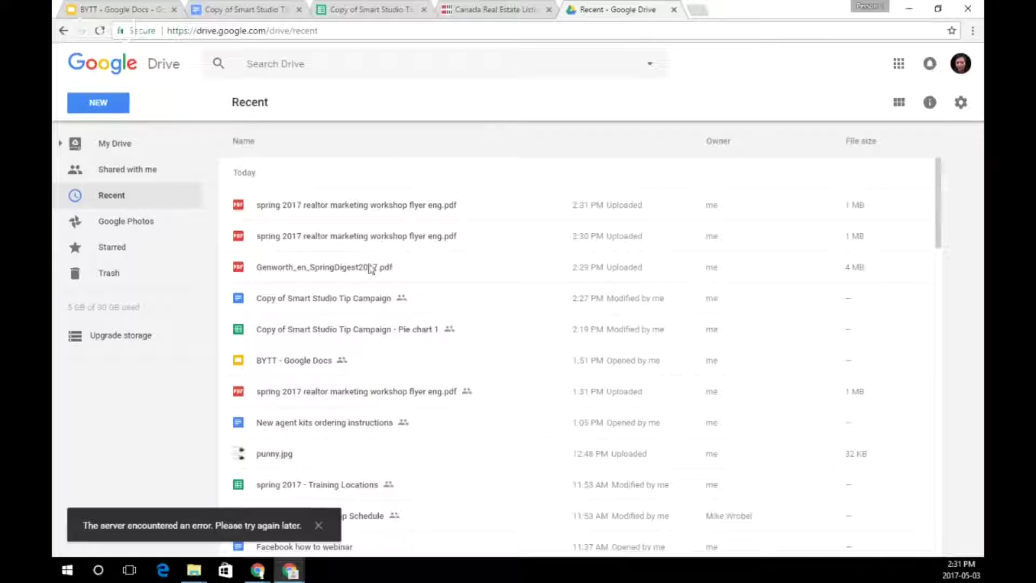
Open Genworth_en_SpringDigest2017.pdf from the recent files and look over its cover page.
left_click(368, 269)
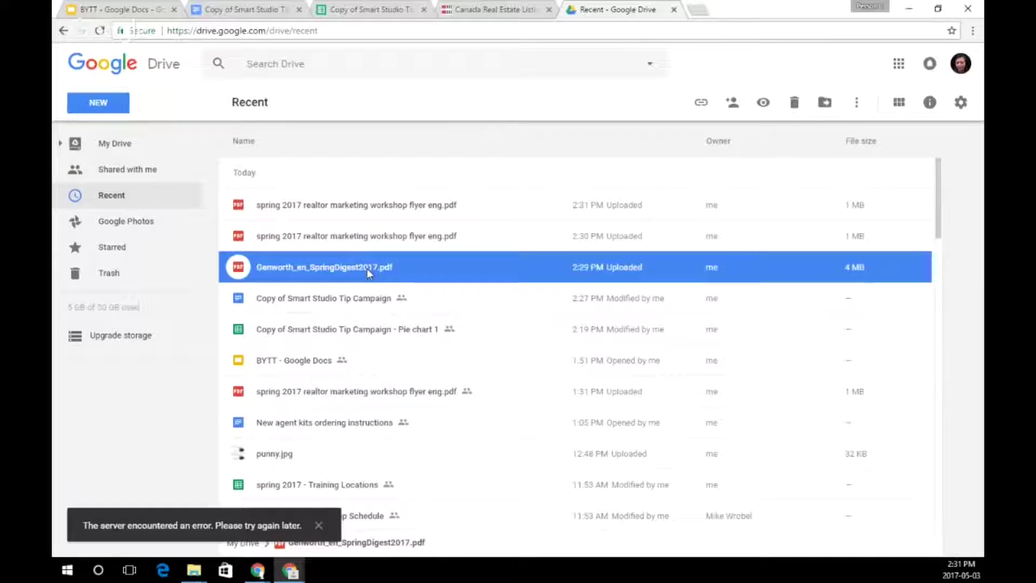
double_click(367, 267)
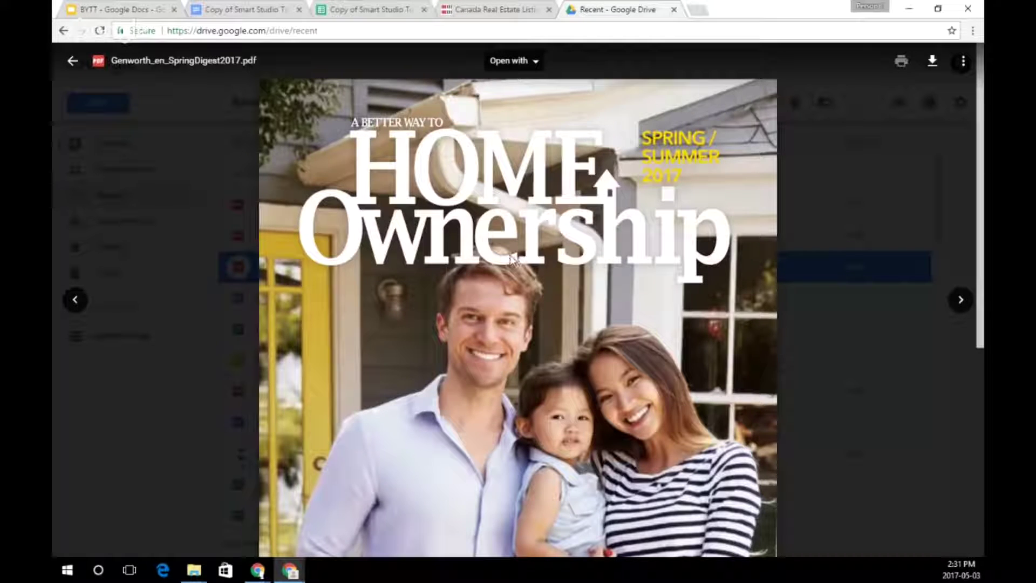
scroll(510, 256, "down", 3)
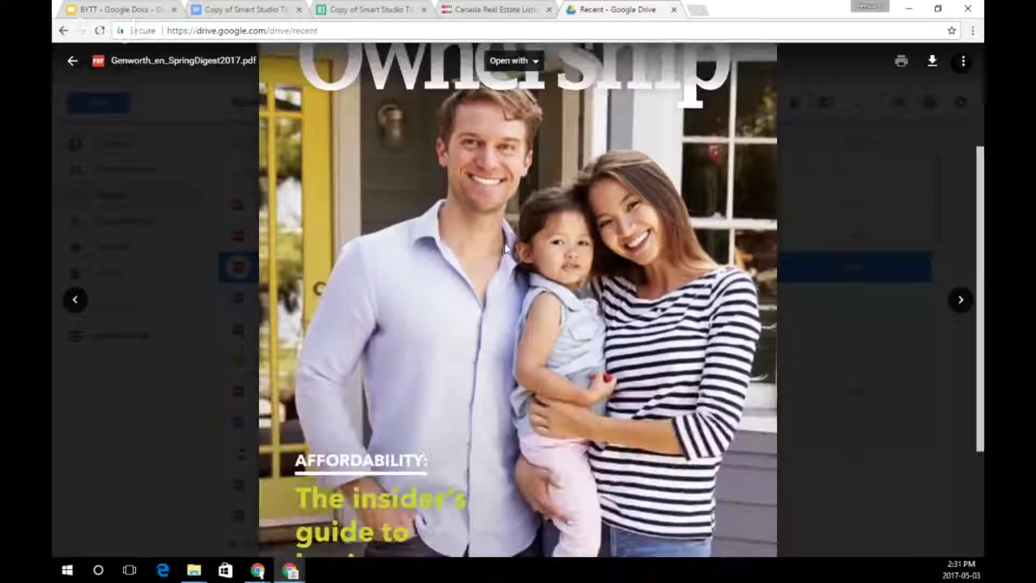
scroll(505, 248, "down", 3)
scroll(486, 241, "up", 6)
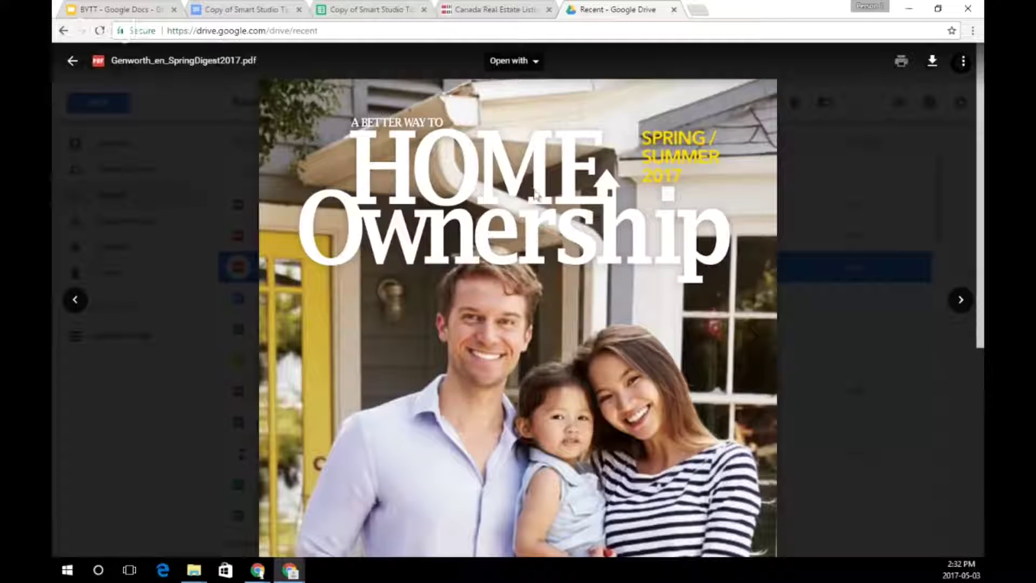
scroll(534, 145, "down", 2)
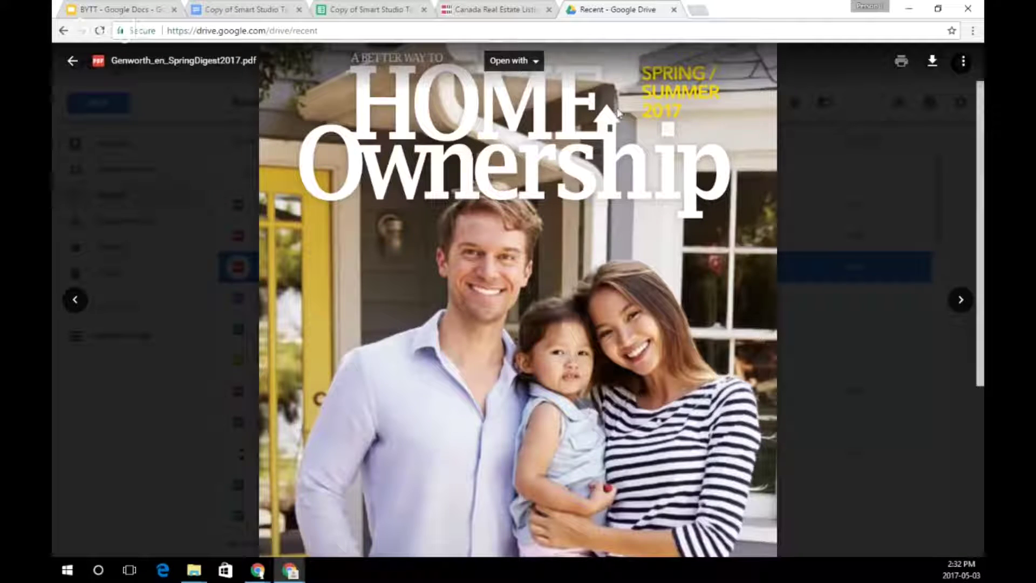
View the sharing options for the Genworth PDF and close them without adding anyone.
left_click(963, 64)
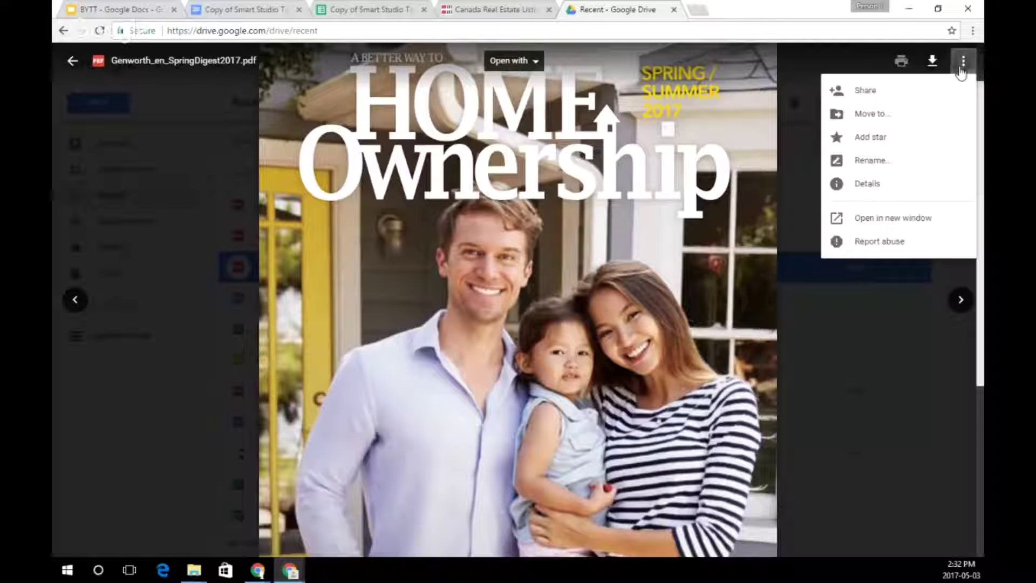
left_click(883, 95)
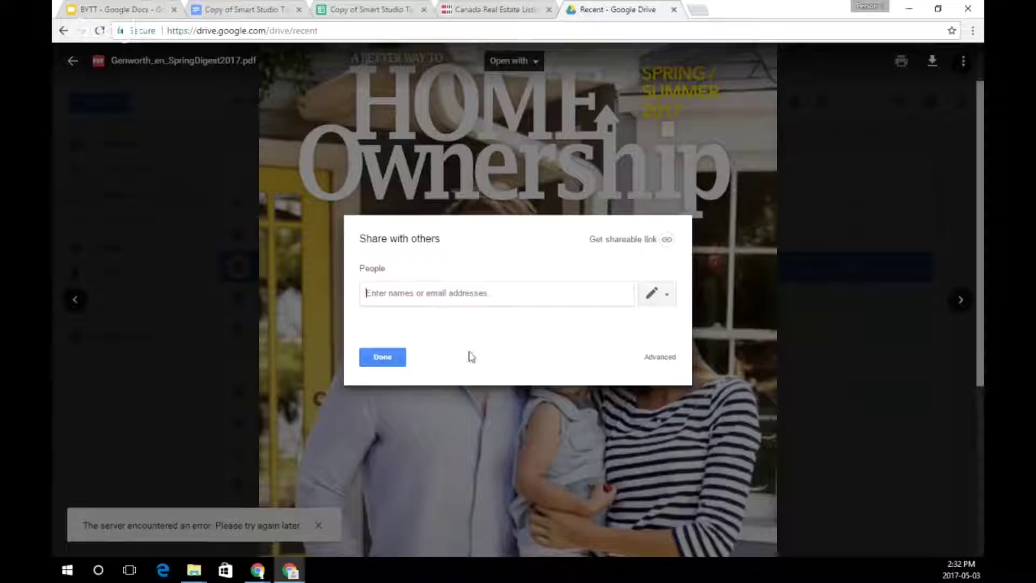
left_click(400, 361)
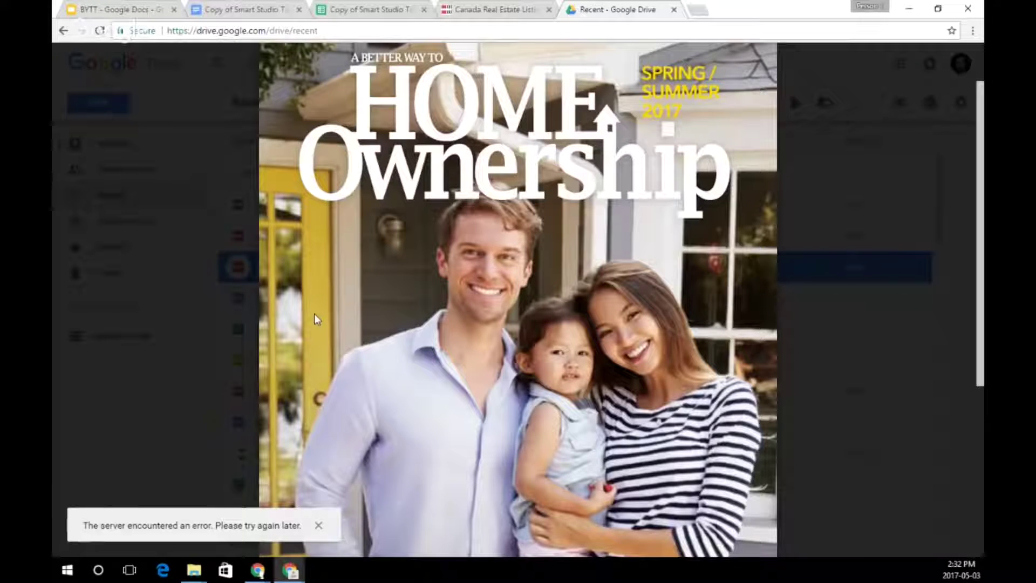
scroll(306, 277, "up", 2)
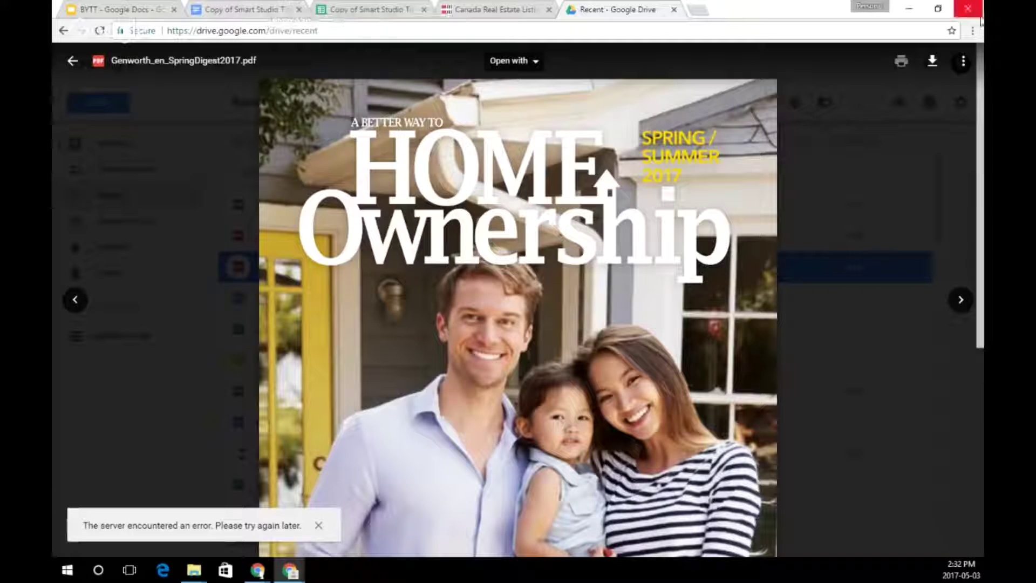
Turn on link sharing for the Genworth PDF with view access and copy its shareable link.
left_click(963, 61)
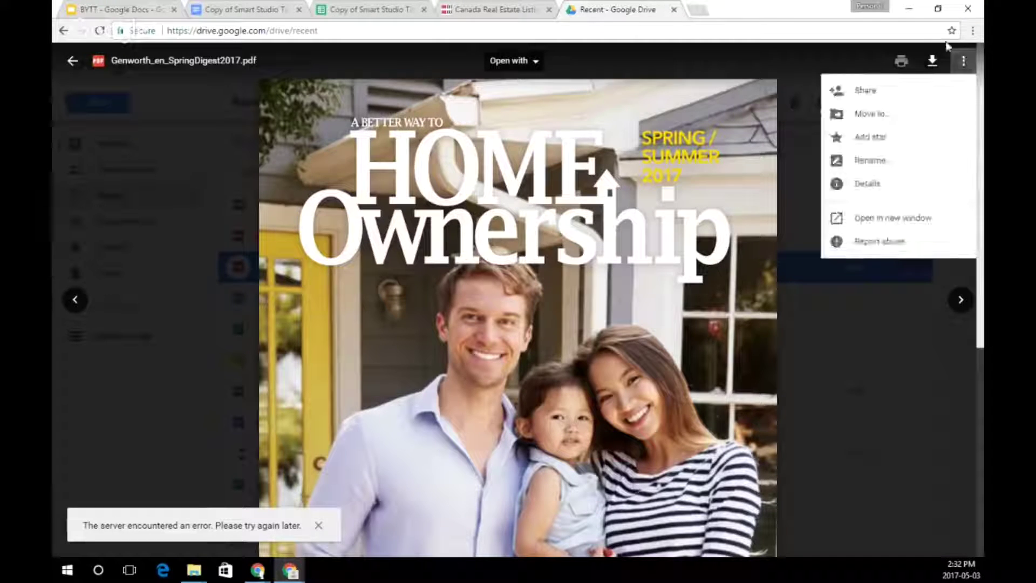
left_click(891, 98)
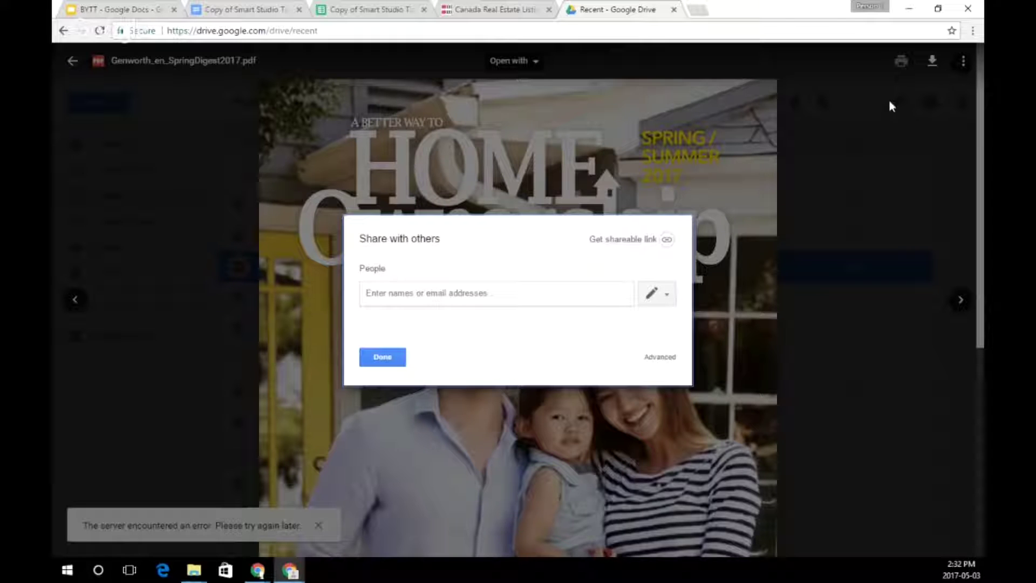
left_click(668, 240)
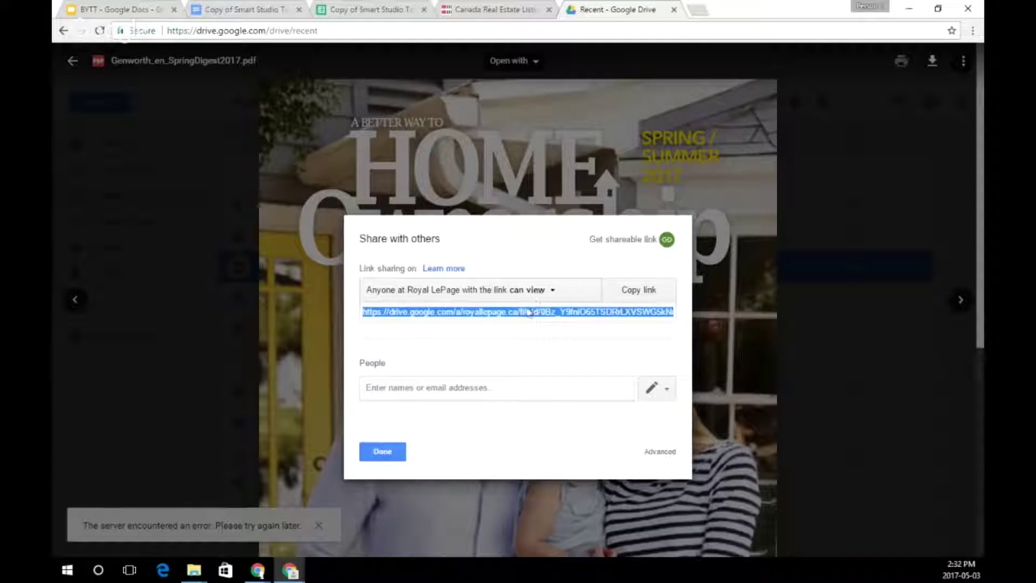
right_click(522, 315)
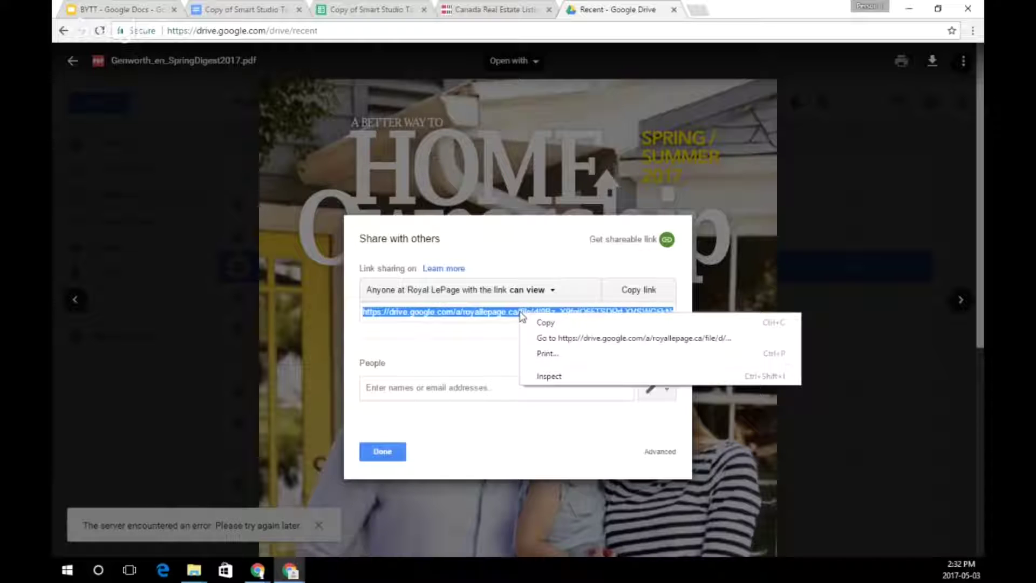
left_click(536, 322)
In the Smart Studio Tip Campaign document, add "Read the Genworth newsletter here" on the blank line below the Customer Care paragraph.
left_click(277, 8)
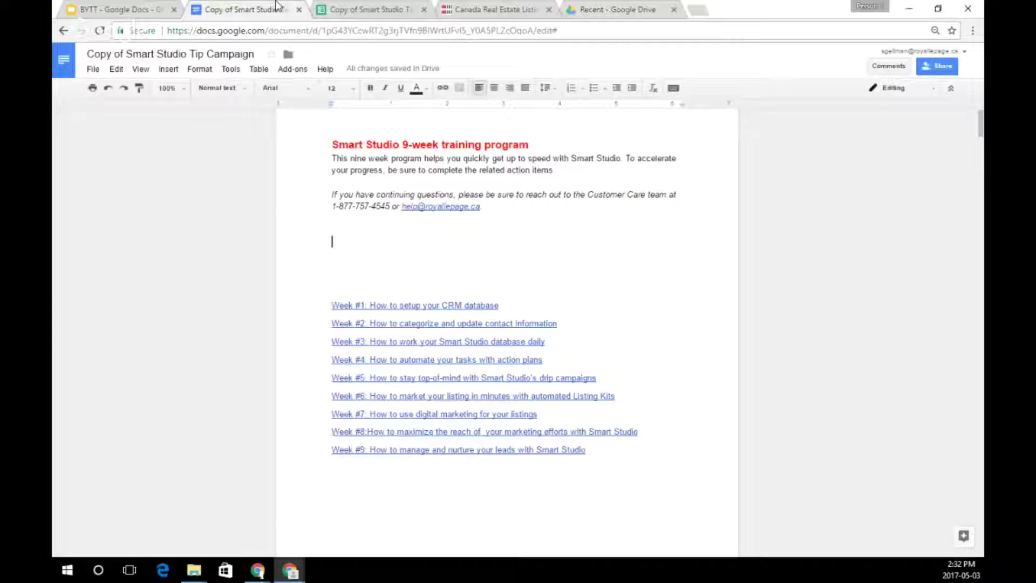
left_click(355, 243)
type("Read")
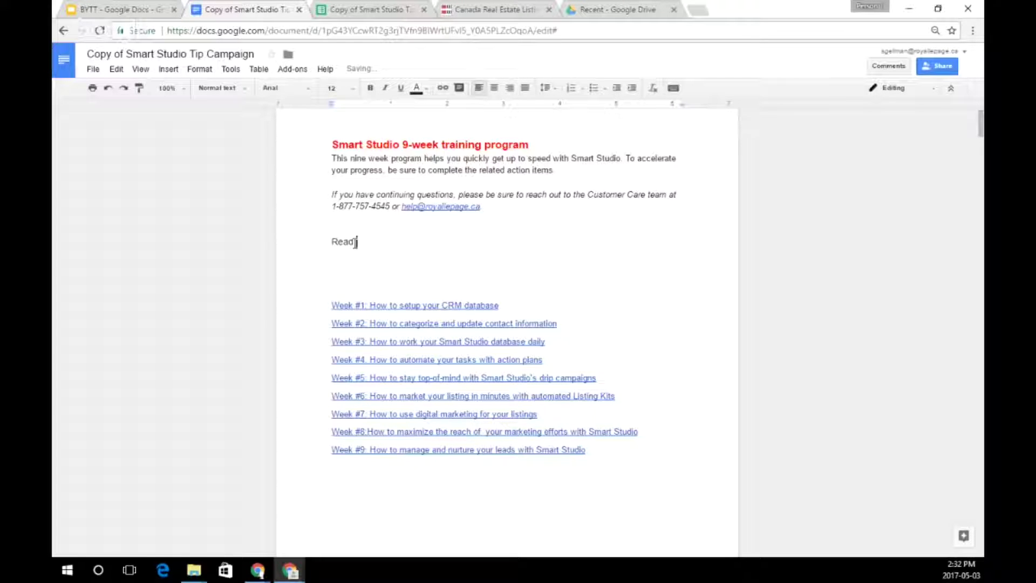
type(" the Genworth newsle")
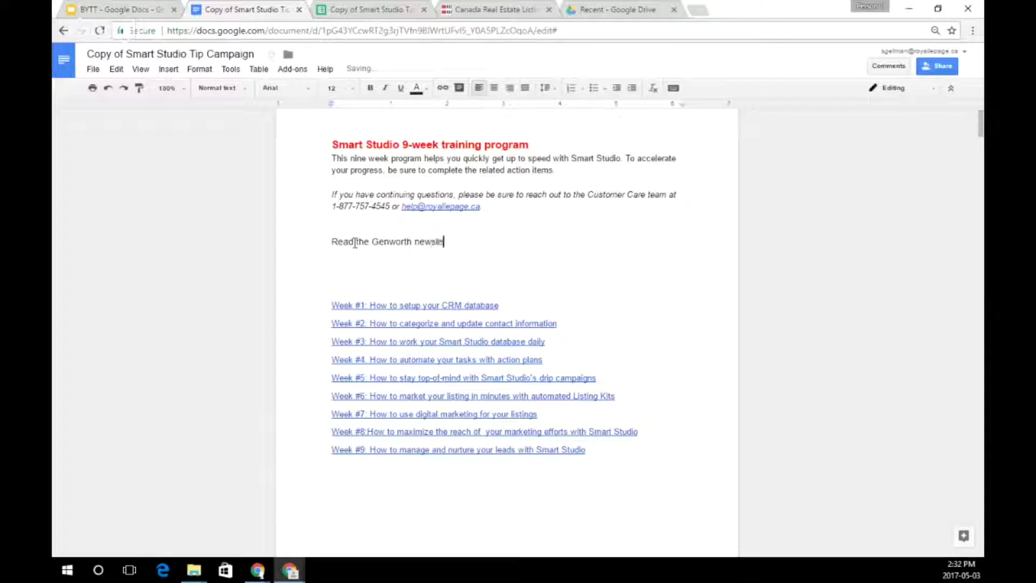
type("tter here")
Link the word "here" in the Genworth newsletter line to the copied Drive address.
left_click_drag(457, 243, 478, 242)
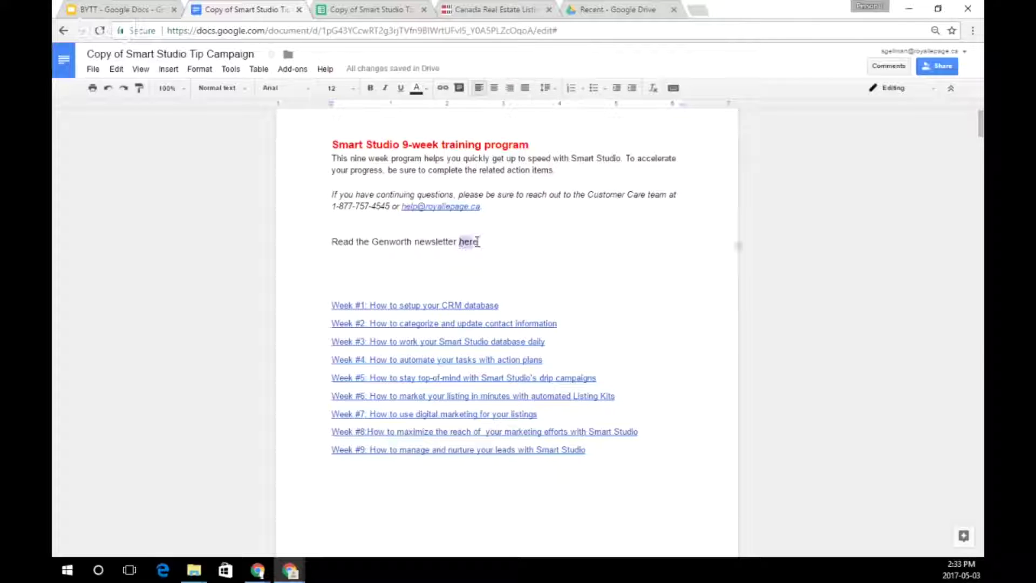
left_click(442, 88)
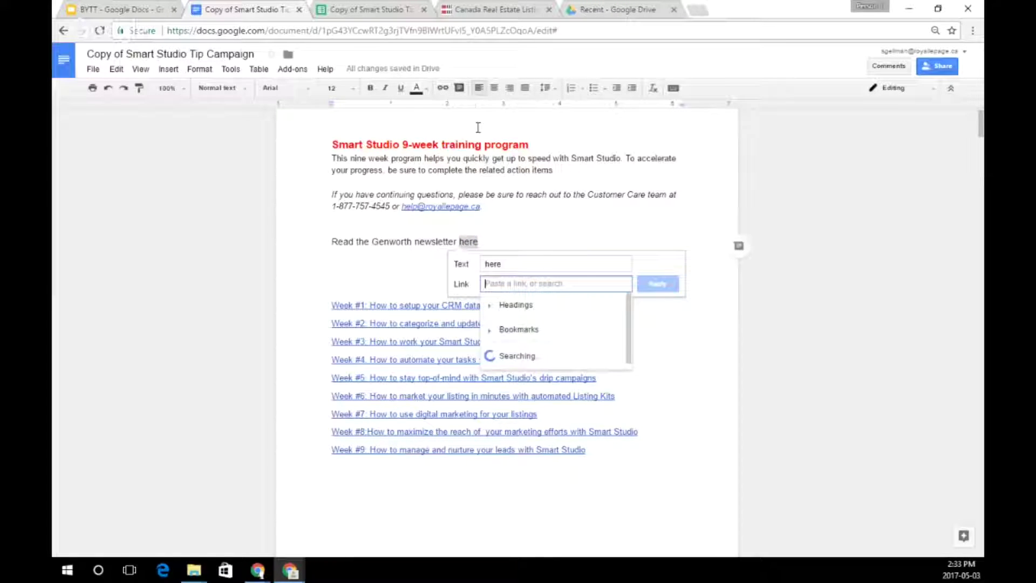
right_click(500, 286)
left_click(534, 362)
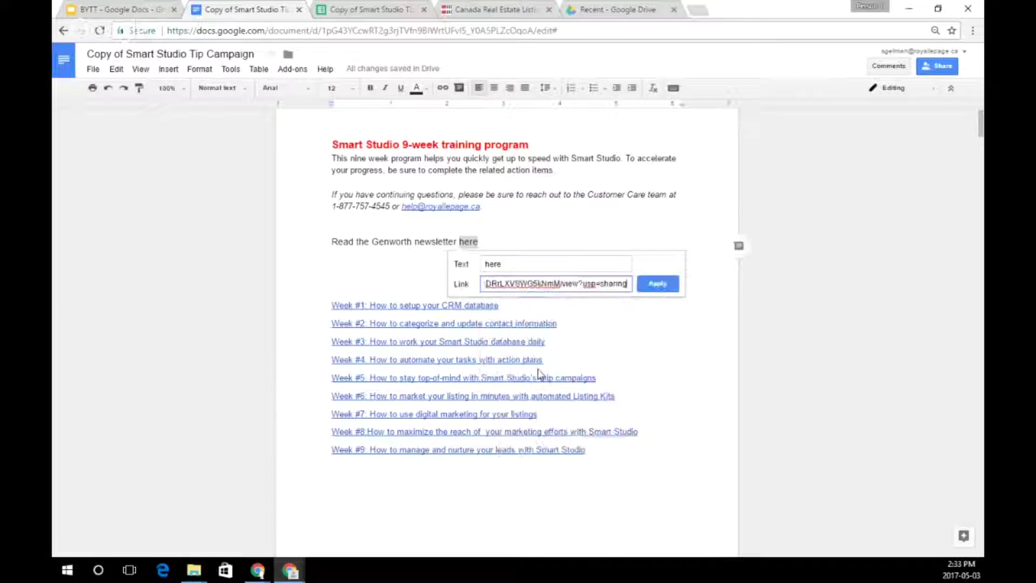
left_click(657, 283)
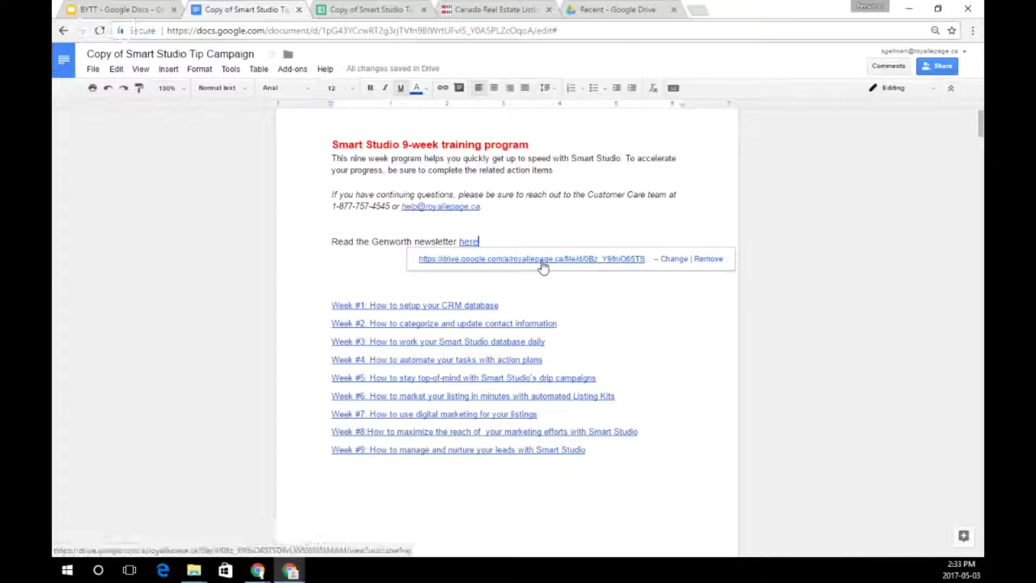
Test the newsletter link in a new browser tab, reload the page, and return to the Smart Studio Tip Campaign document.
left_click(542, 260)
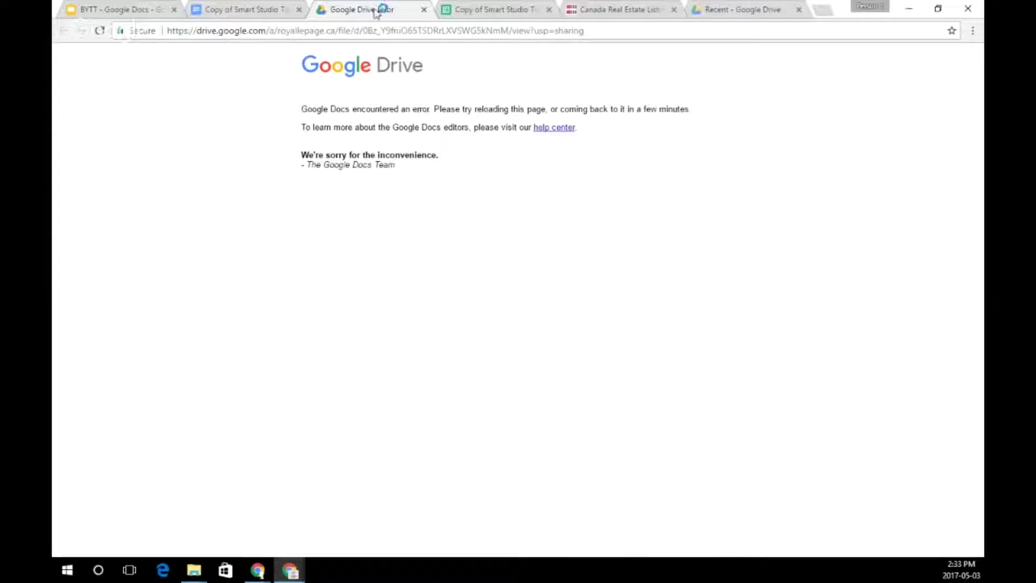
left_click(99, 33)
left_click(423, 9)
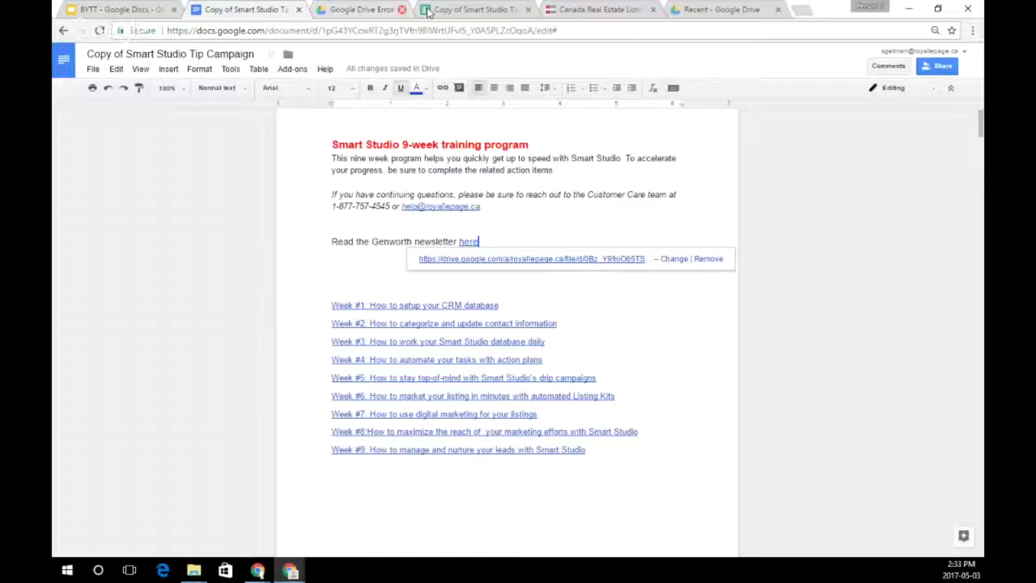
left_click(589, 229)
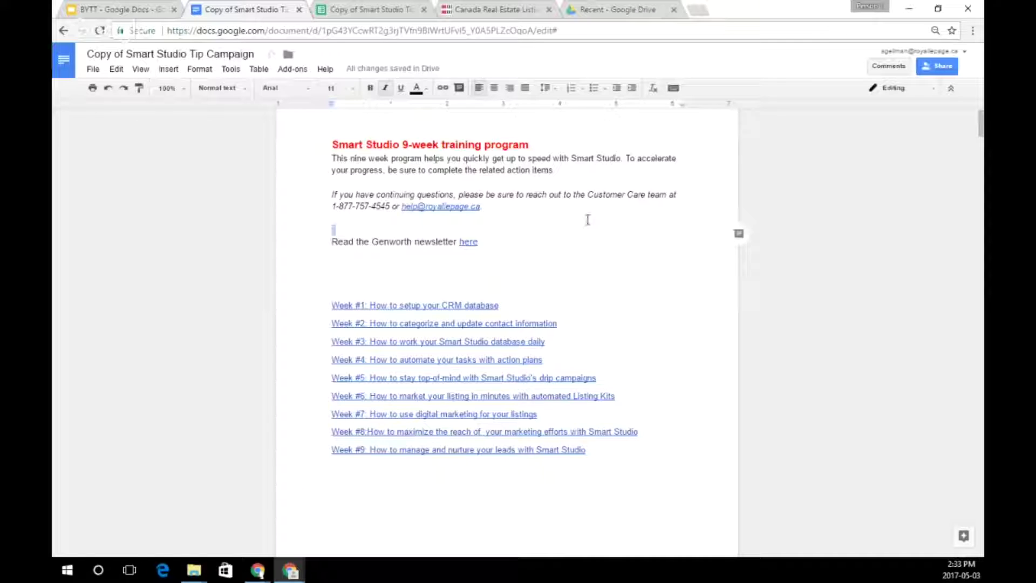
Look over the file formats available for downloading the document, and leave the list without downloading.
left_click(92, 70)
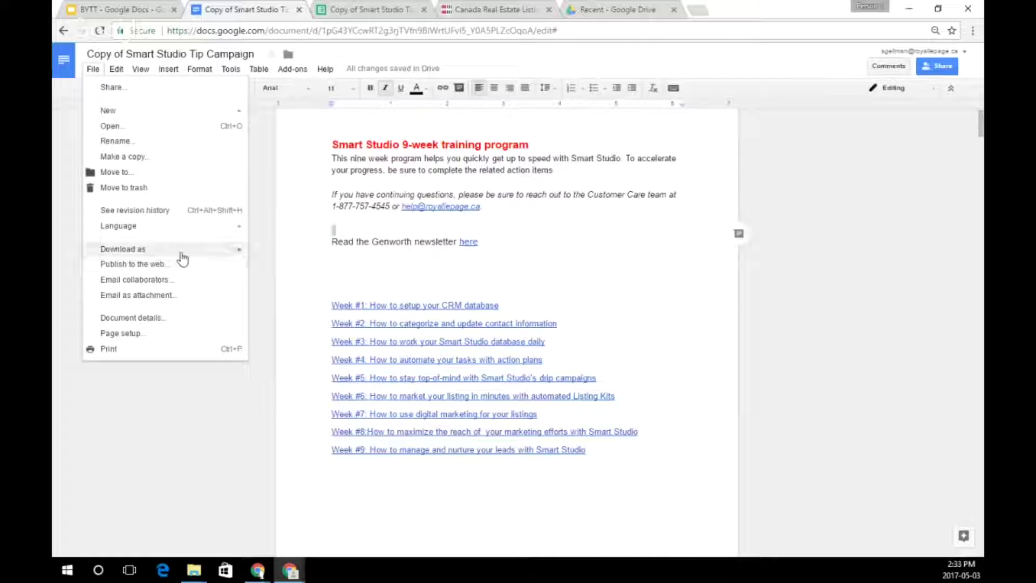
mouse_move(185, 254)
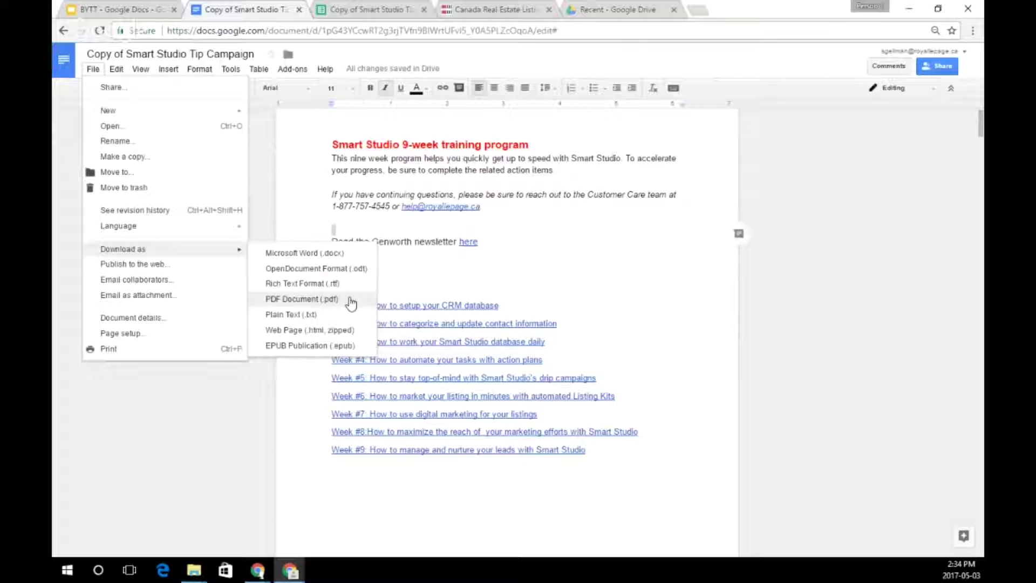
left_click(570, 265)
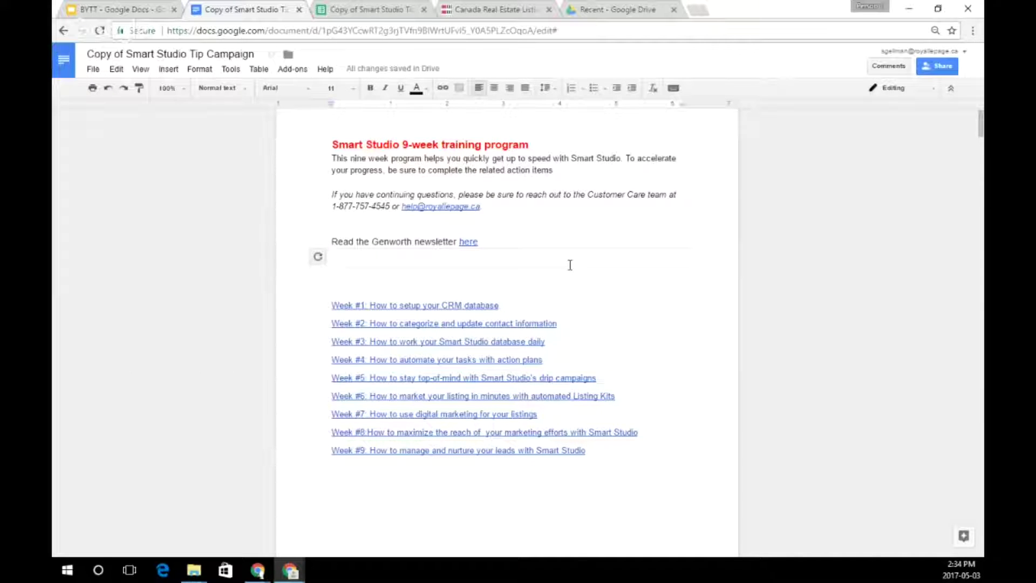
Search Google images for "homes" and insert the first result, a house lit at dusk, above the Week #1 link.
left_click(525, 296)
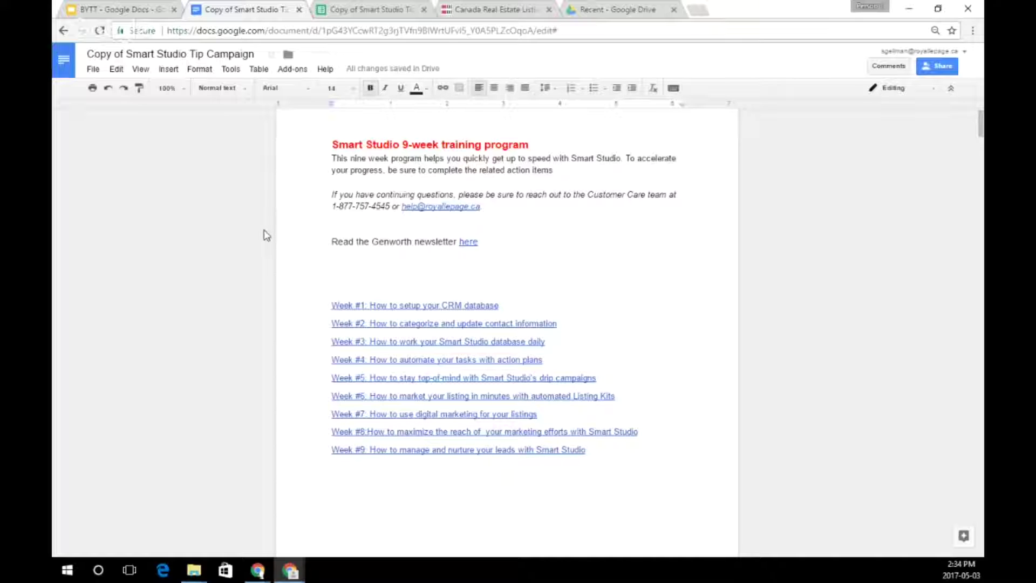
left_click(170, 70)
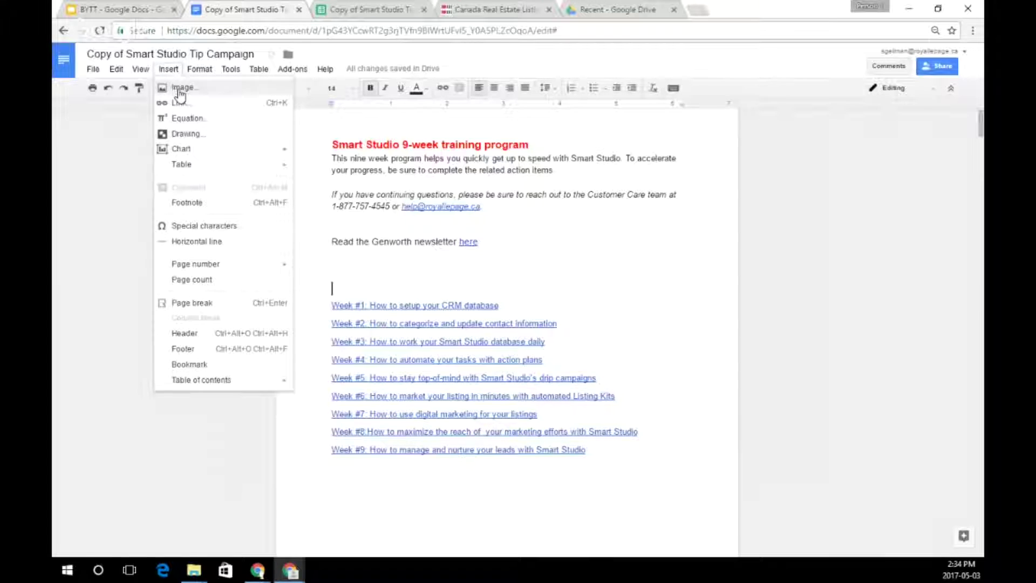
left_click(180, 88)
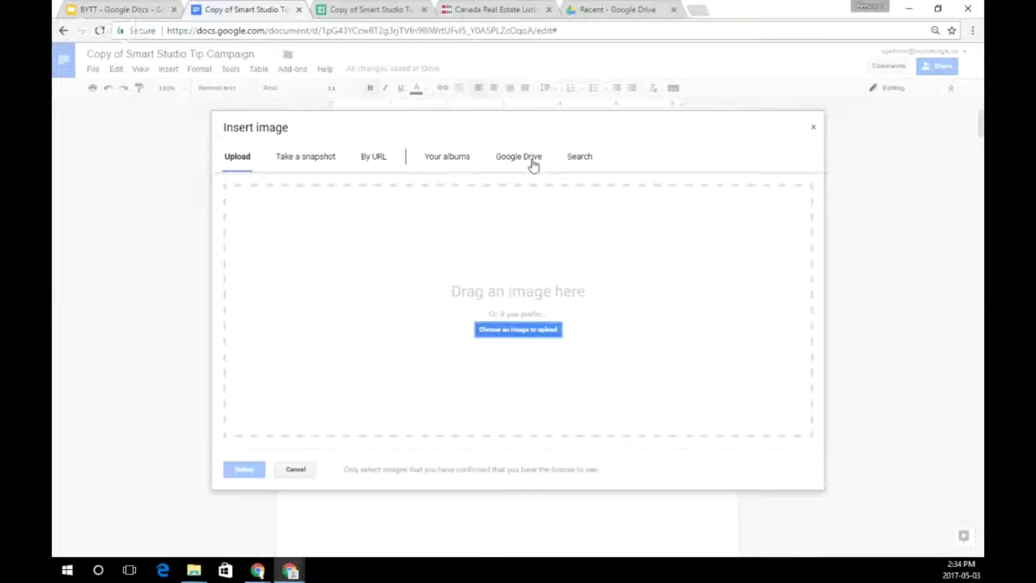
left_click(584, 159)
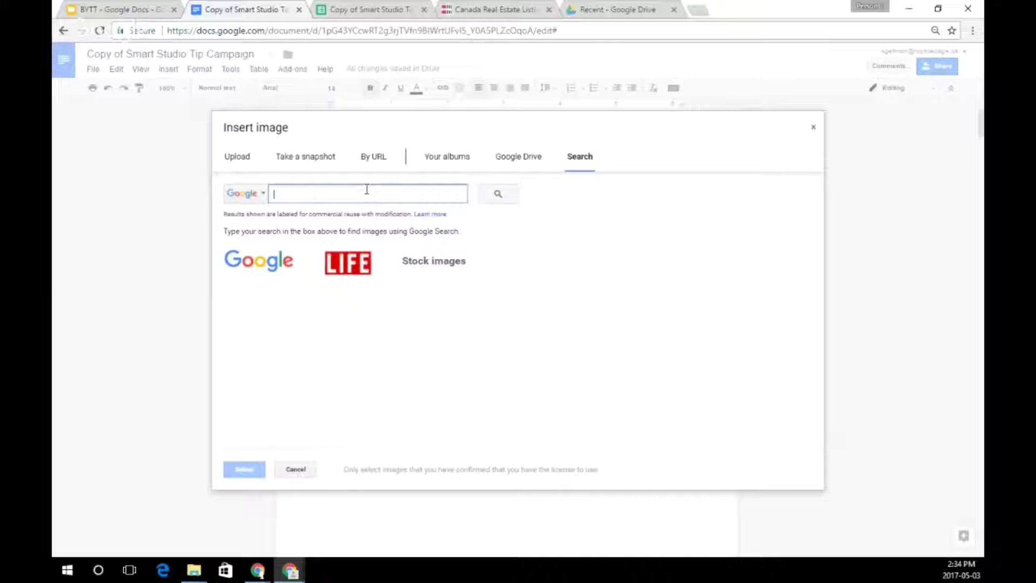
type("homee")
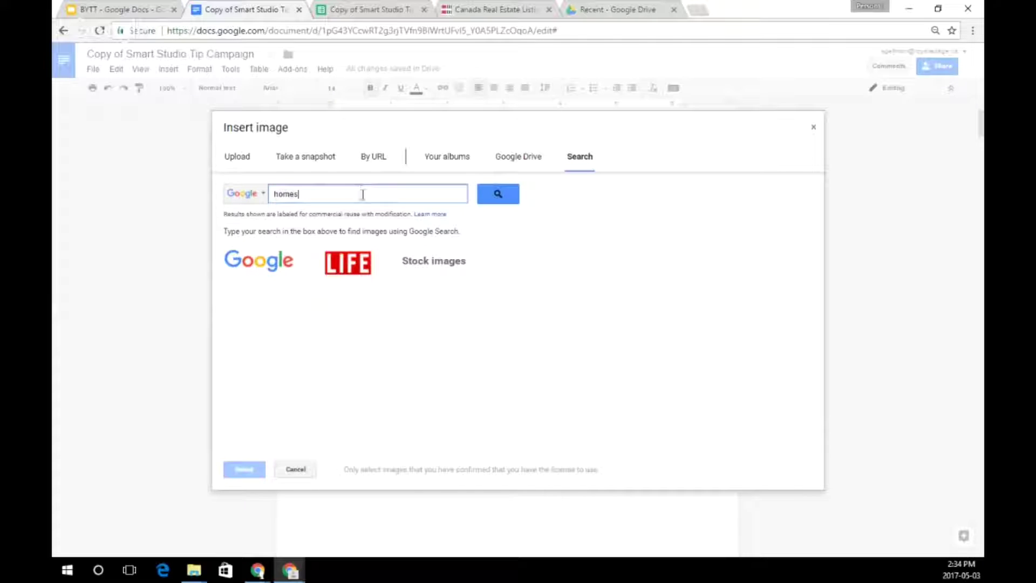
left_click(506, 197)
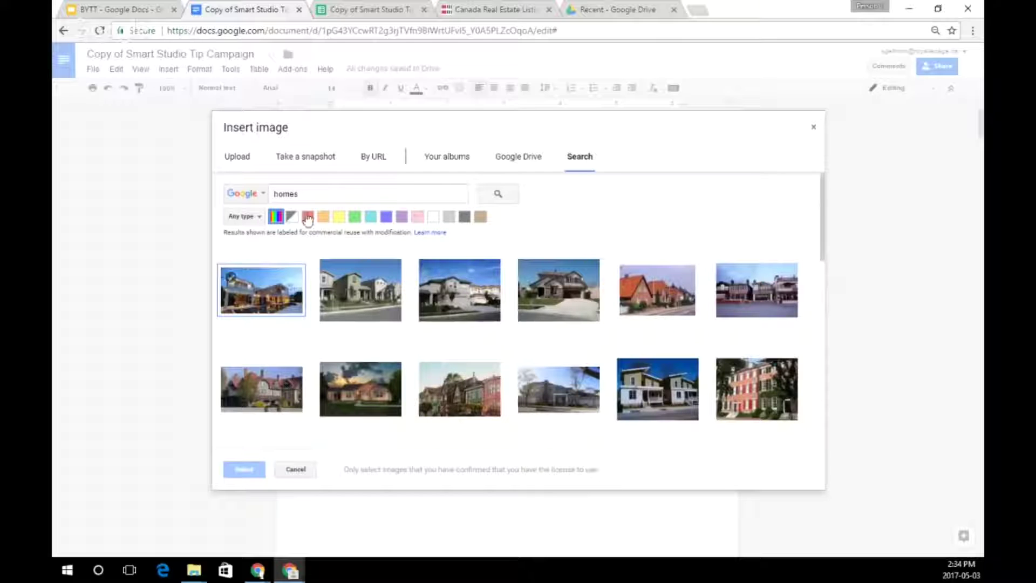
left_click(281, 305)
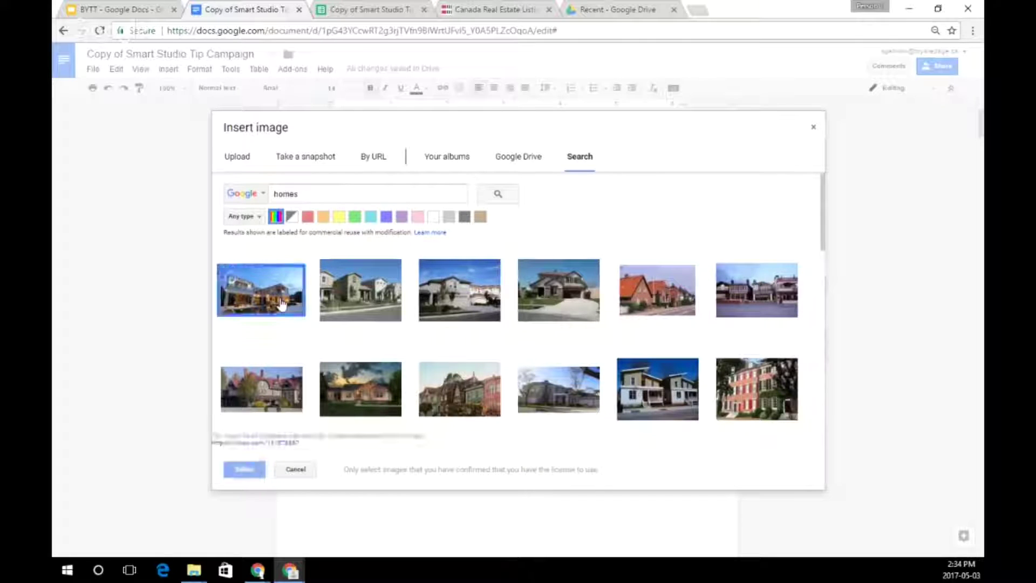
left_click(244, 469)
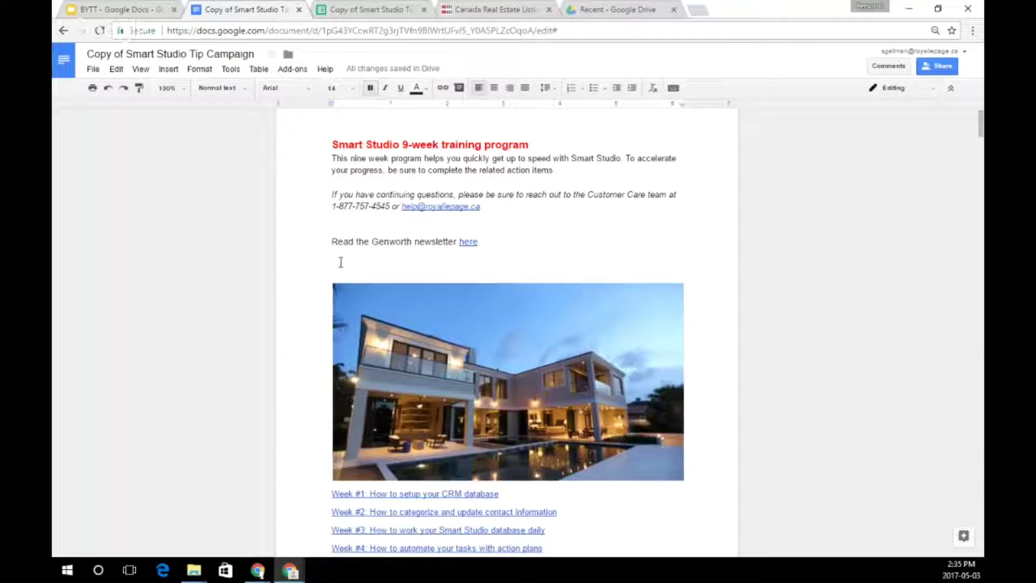
Add the placeholder text "type......." on the line between the newsletter sentence and the house image.
left_click(345, 260)
type("typething")
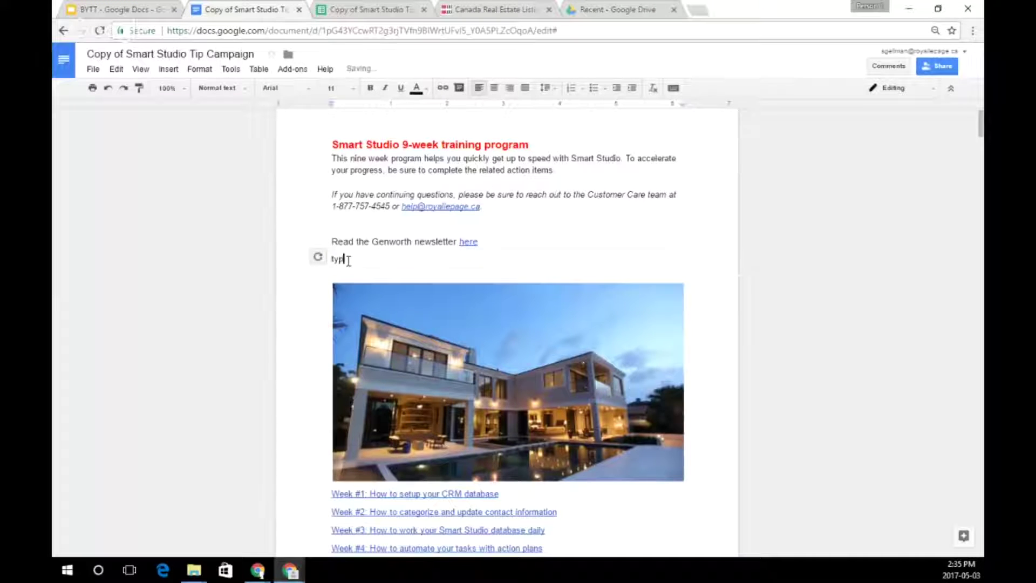
key("BackSpace")
key("BackSpace")
key("BackSpace")
key("BackSpace")
key("BackSpace")
type(".......")
left_click(599, 210)
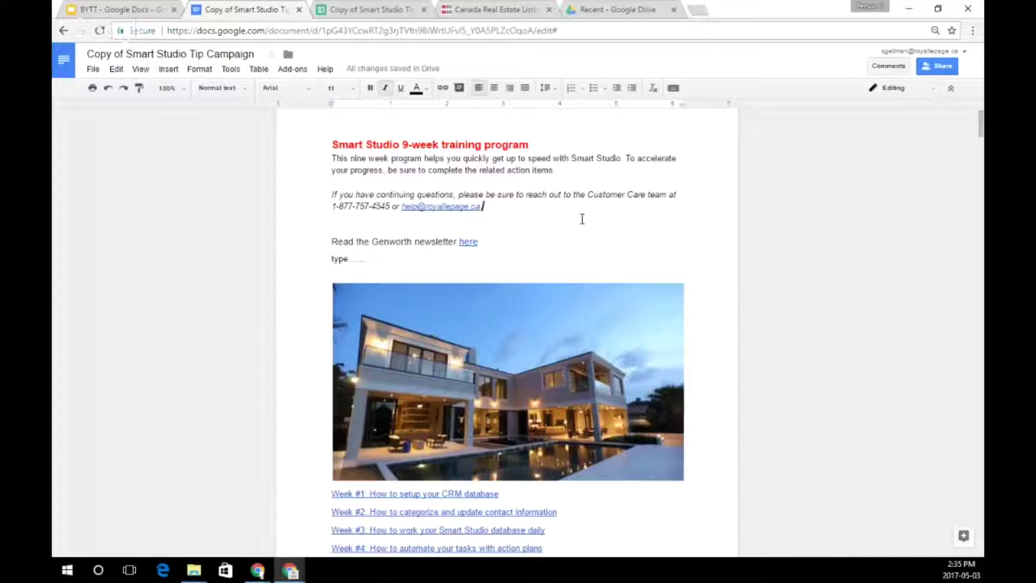
Try adding a contact to the document's sharing recipients with Can comment access, and remove the contact.
left_click(945, 69)
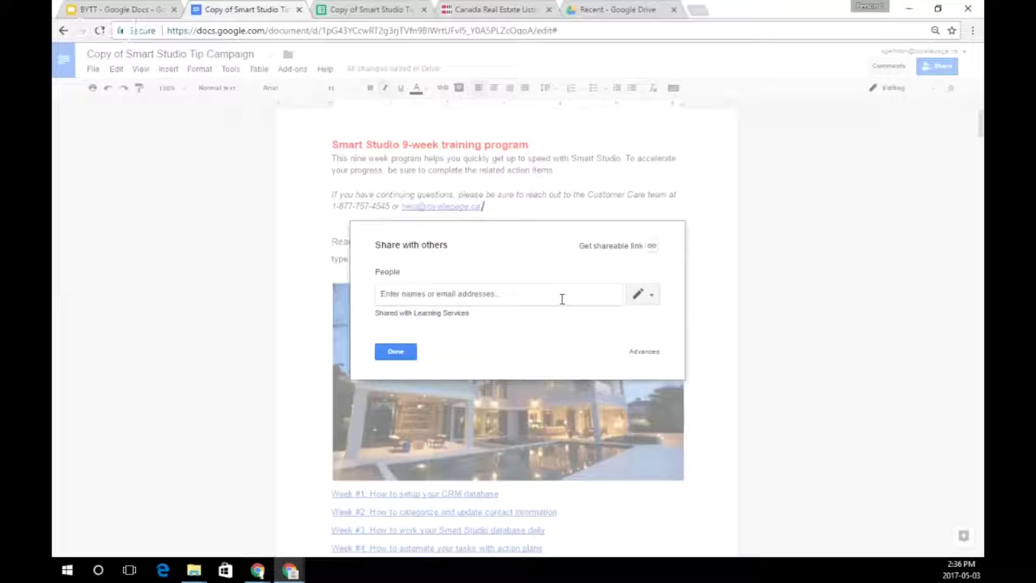
type("step")
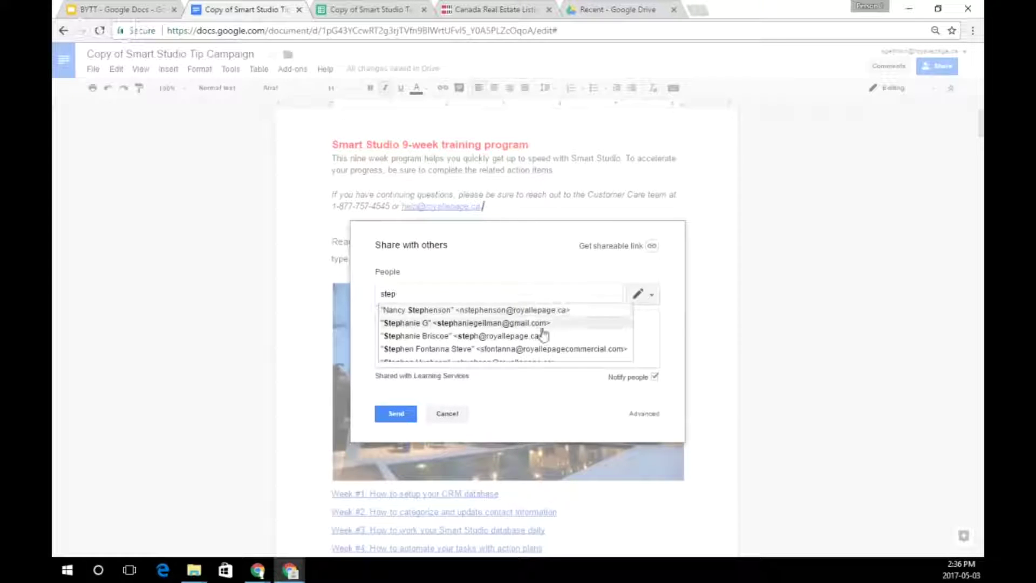
left_click(522, 324)
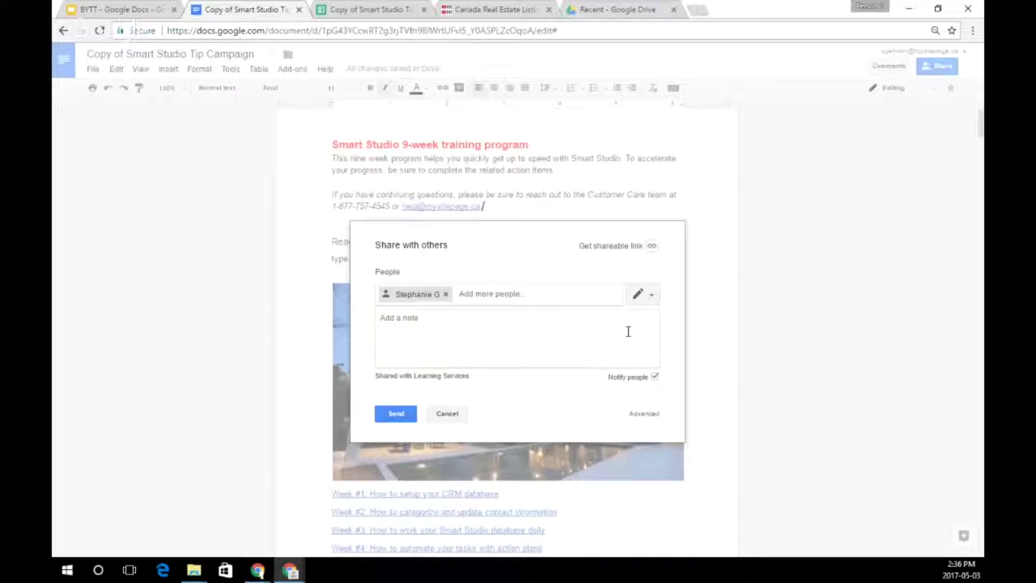
left_click(650, 298)
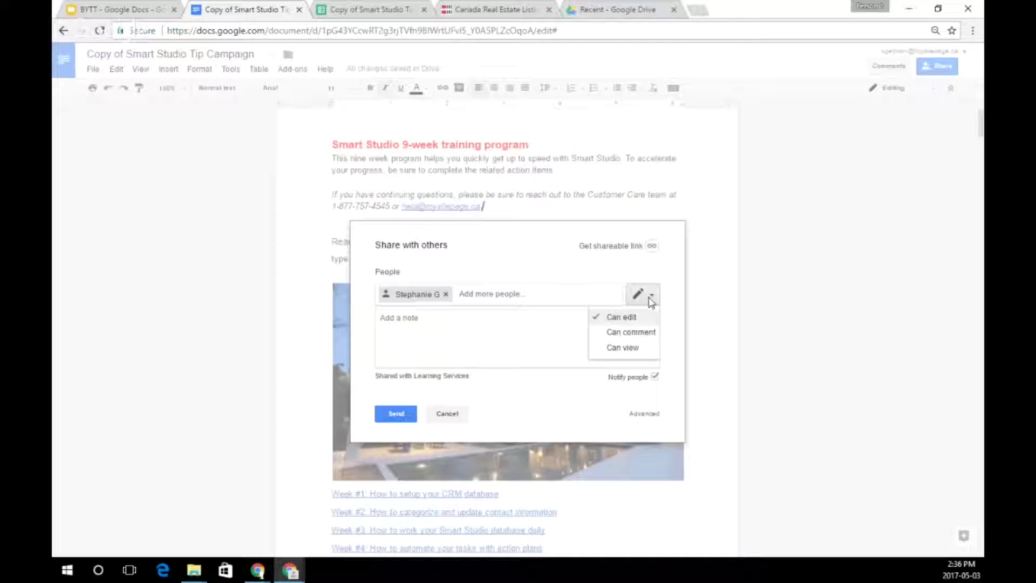
left_click(631, 331)
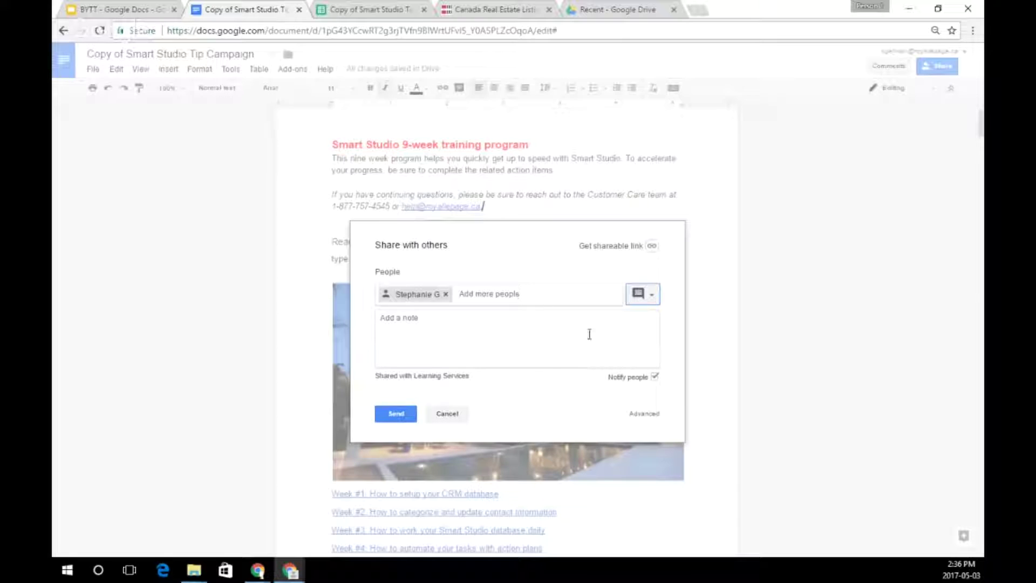
left_click(446, 294)
Change the Learning Services account's access to Can comment in the advanced sharing settings, and save the change.
left_click(463, 315)
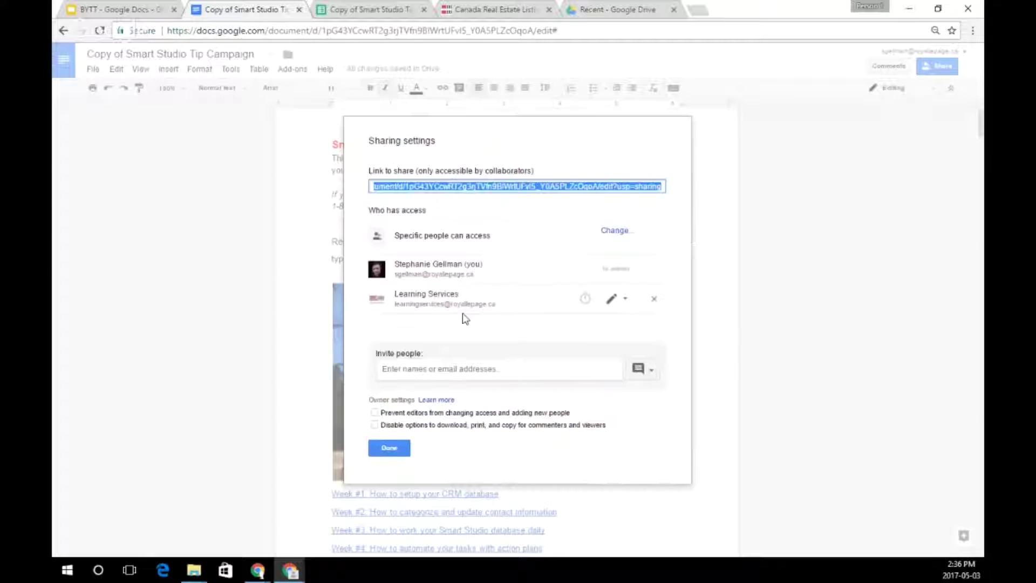
left_click(626, 299)
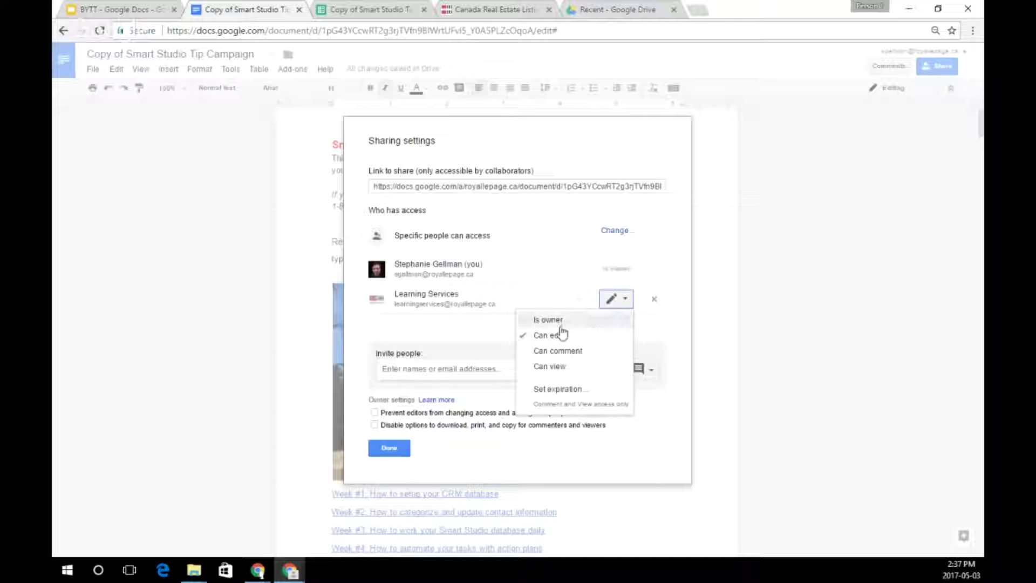
left_click(613, 352)
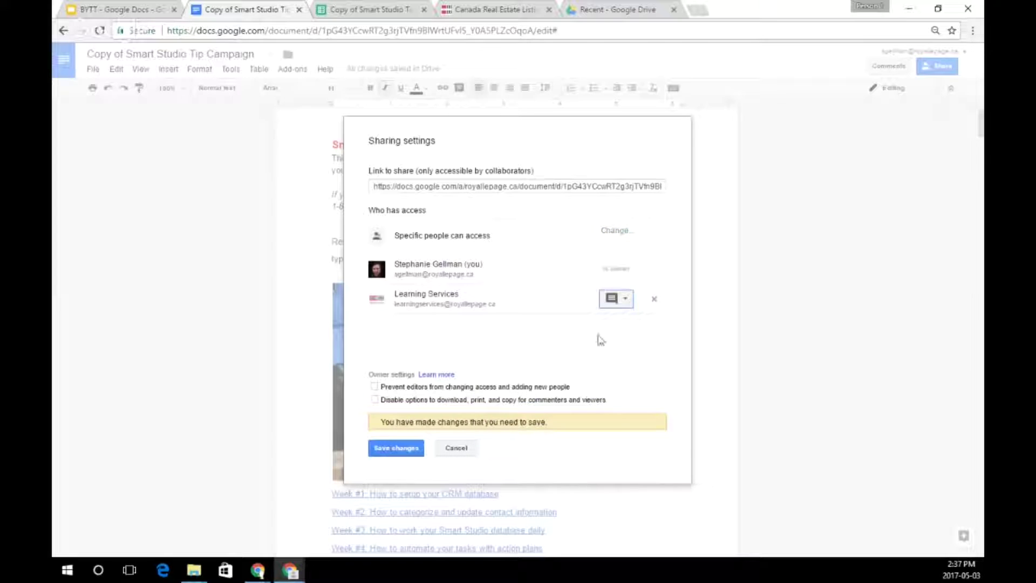
left_click(398, 449)
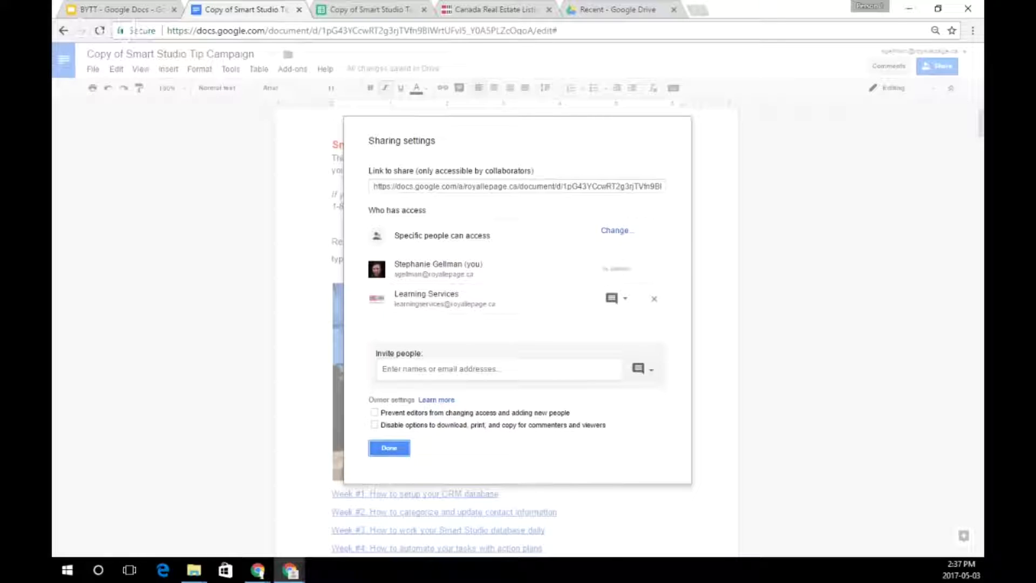
left_click(389, 449)
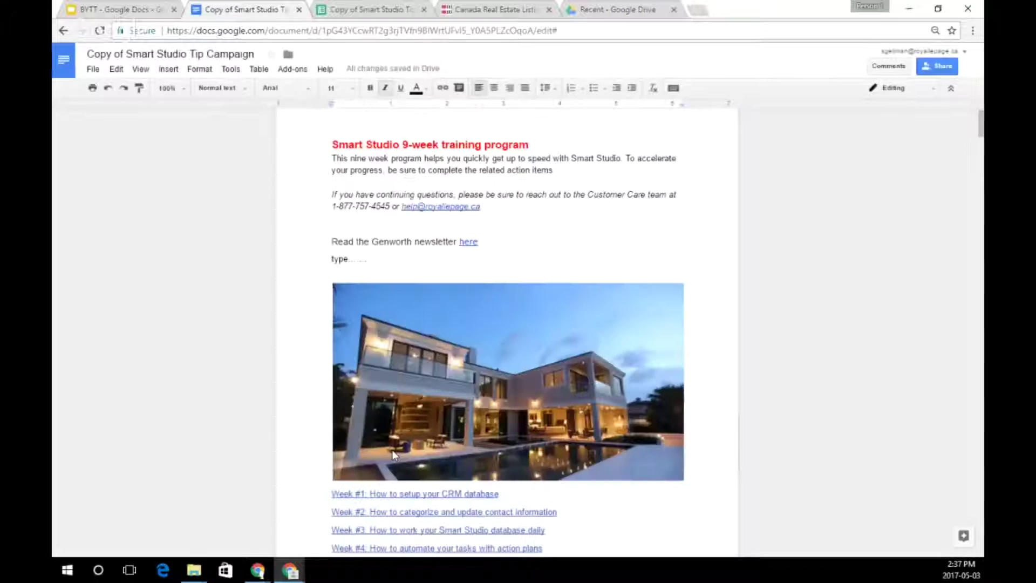
Reload the document and switch to the browser window where the Learning Services account has it open.
left_click(101, 31)
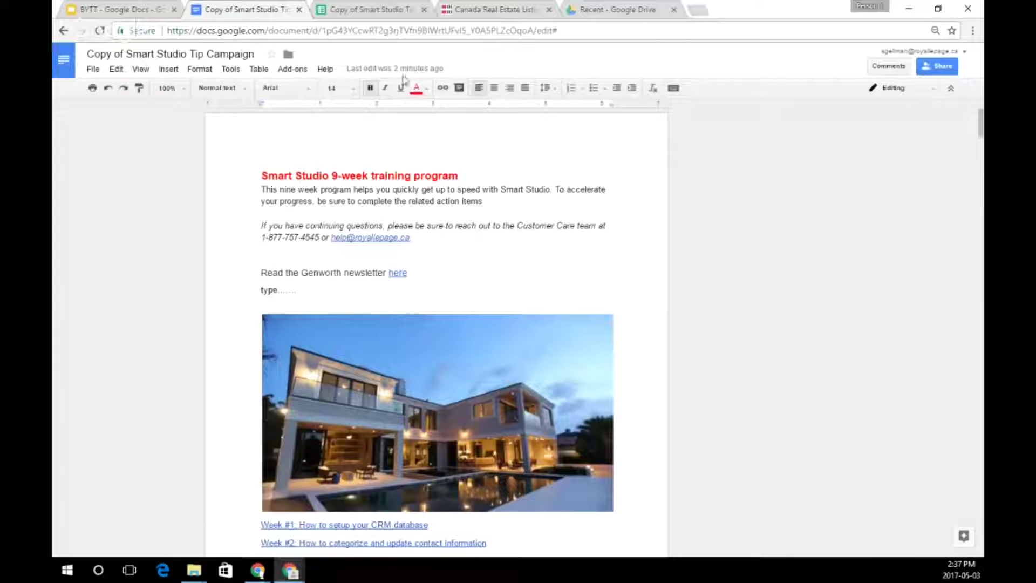
left_click(128, 5)
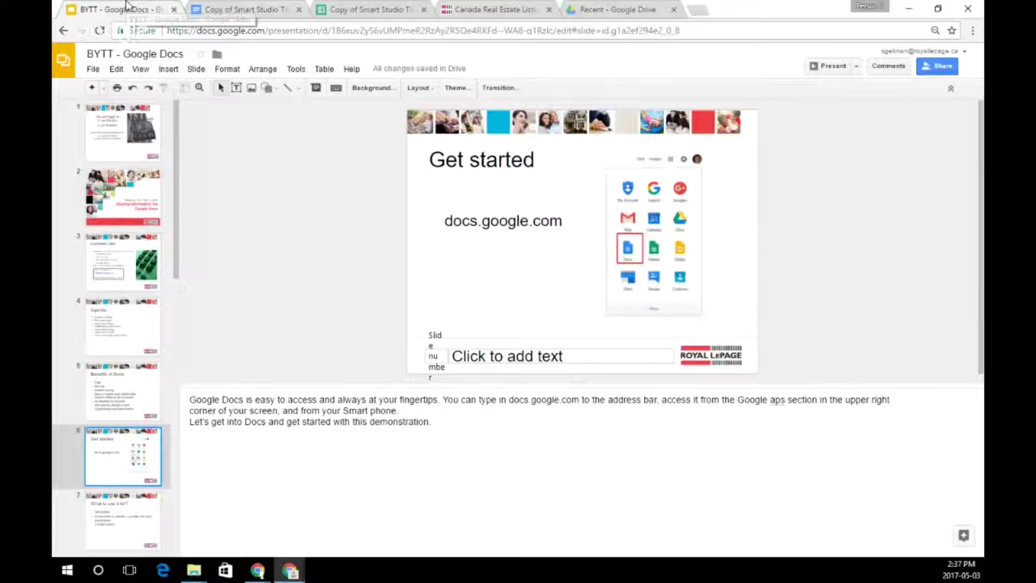
left_click(227, 10)
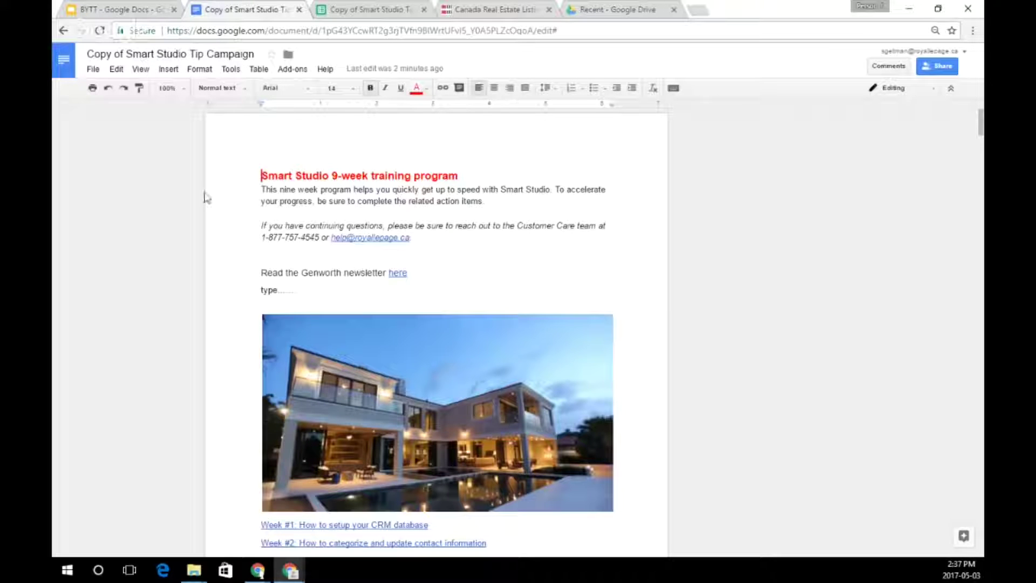
left_click(100, 30)
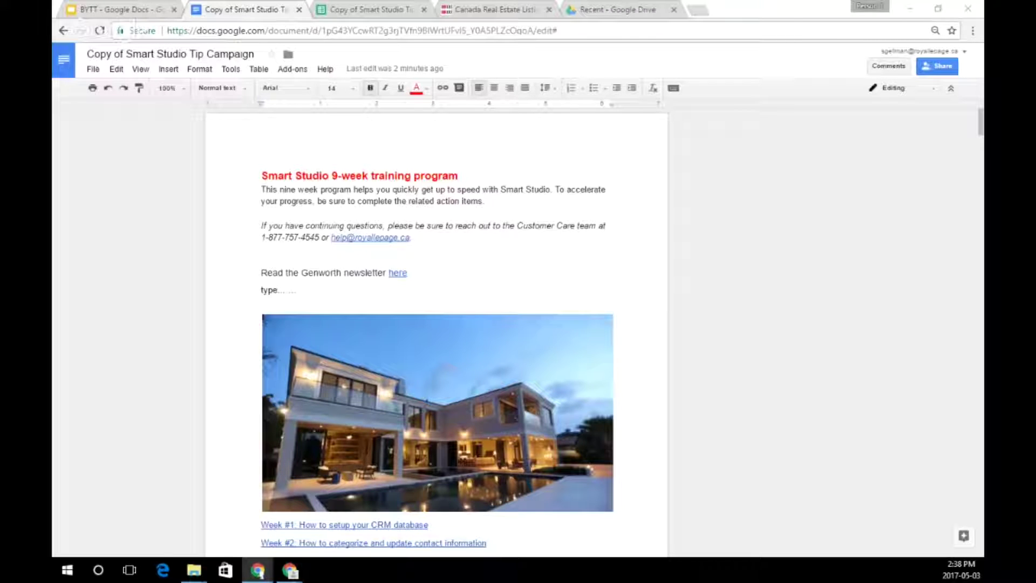
left_click_drag(243, 9, 596, 3)
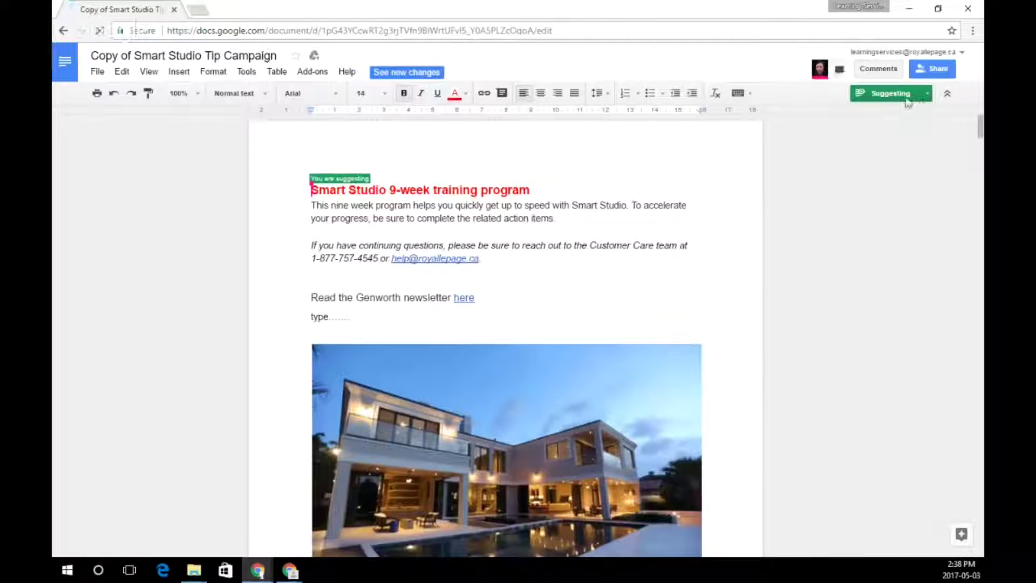
Suggest the new paragraph "This is great I am learning so much!" below the introductory paragraph, after a blank line.
left_click(563, 220)
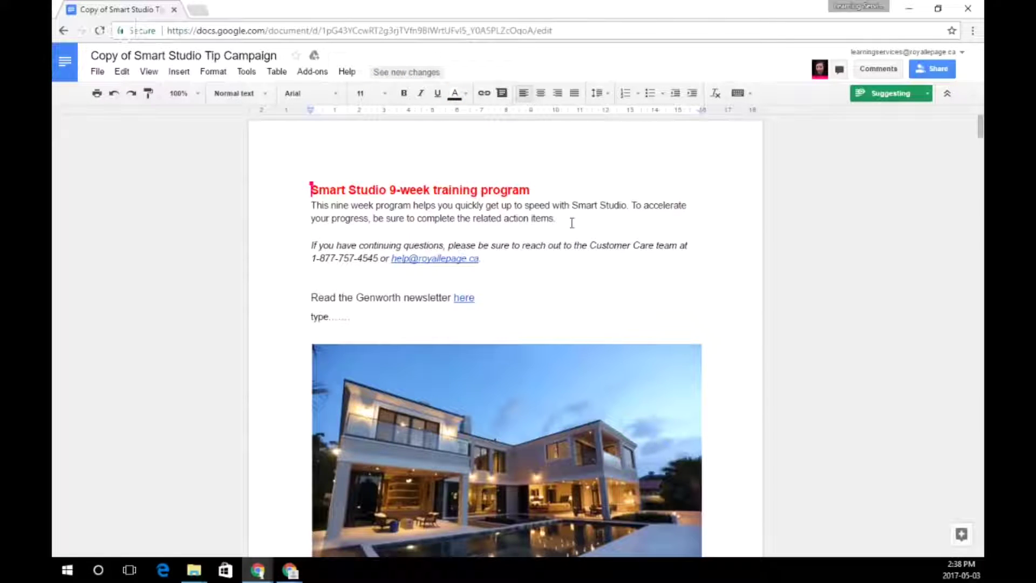
key("Return")
key("Return")
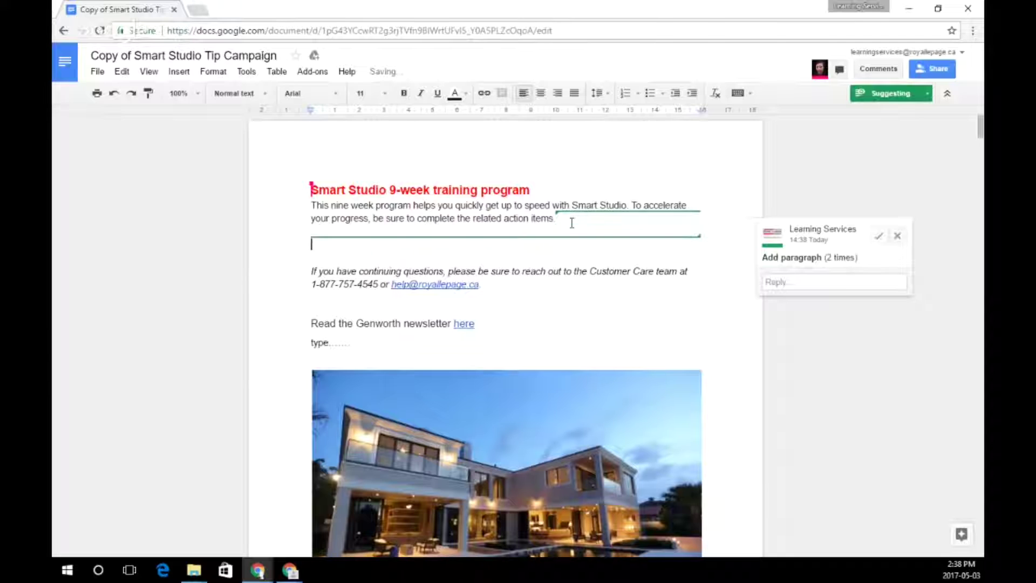
type("this is great")
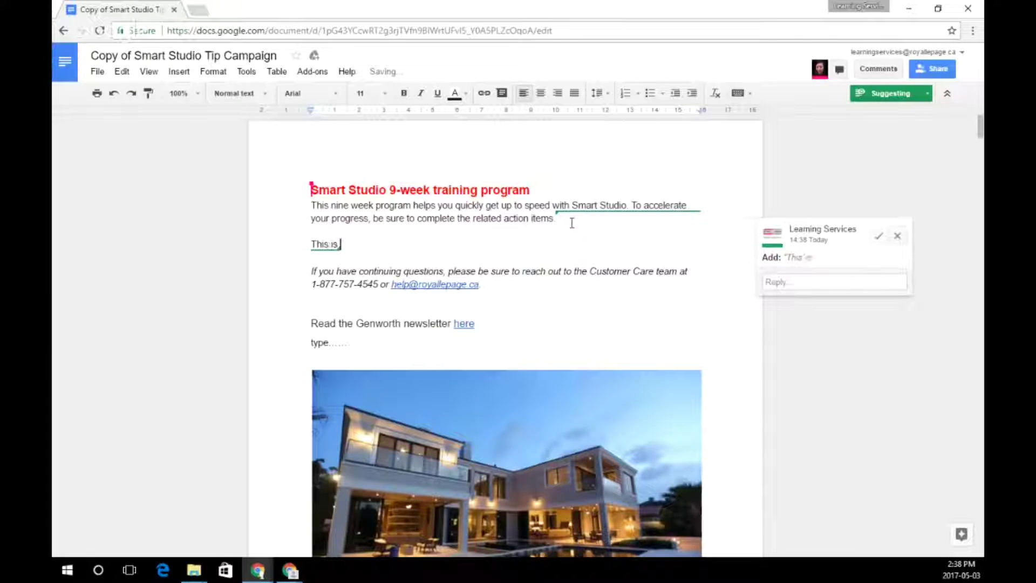
type(" I am")
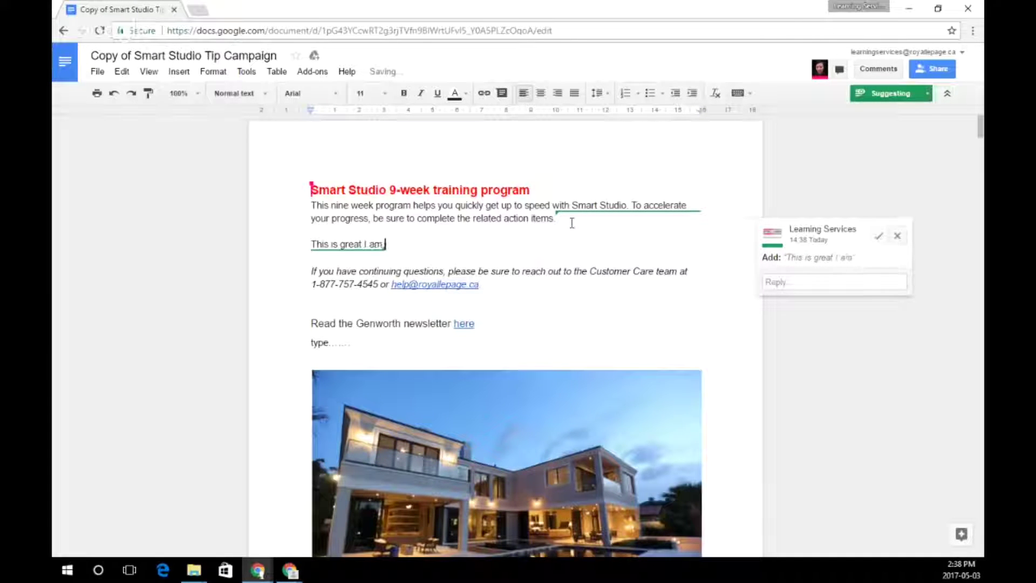
type(" learning so")
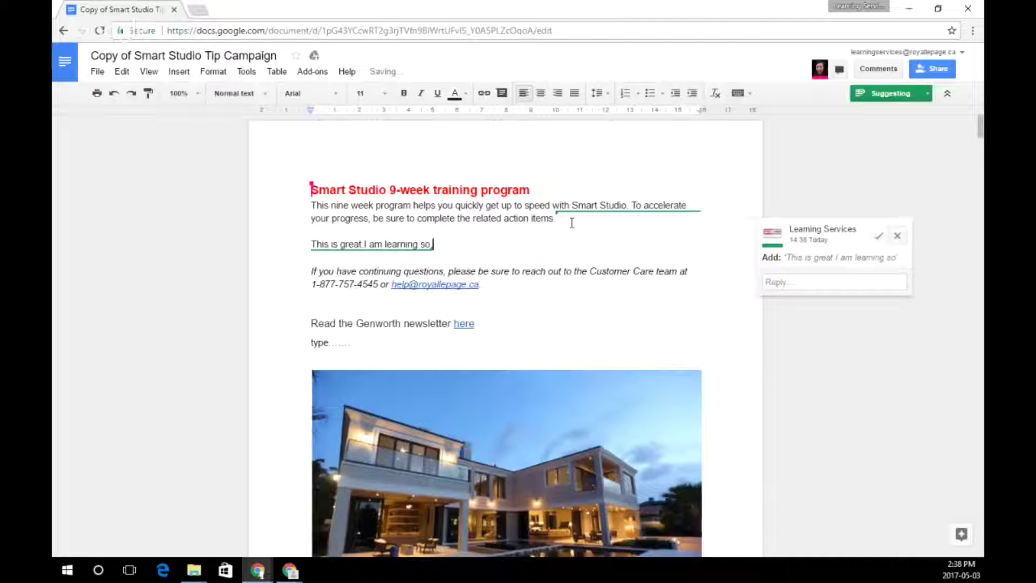
type(" much!")
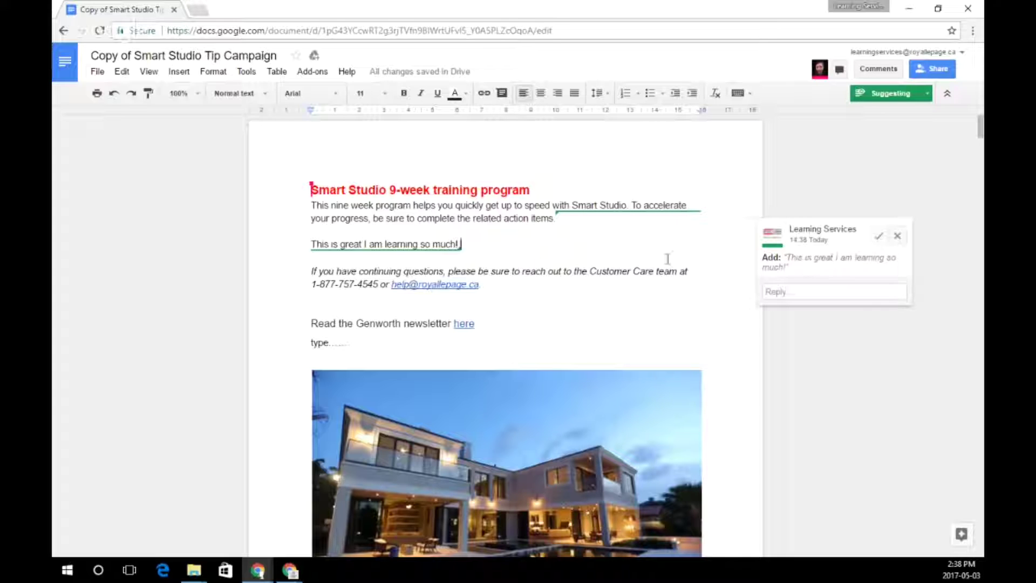
left_click_drag(312, 244, 460, 243)
left_click(511, 248)
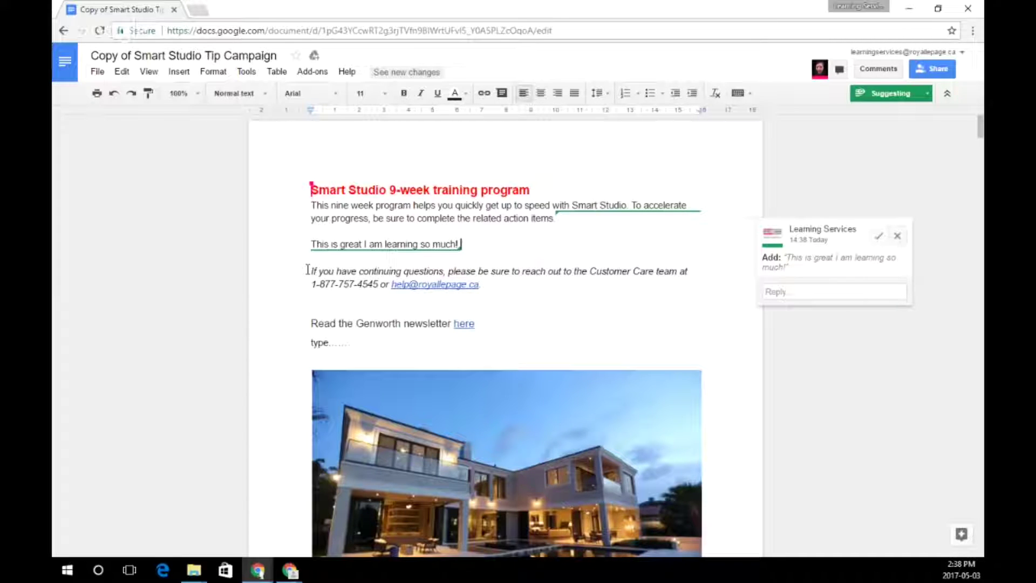
Suggest deleting the italic paragraph about contacting the Customer Care team with continuing questions.
left_click_drag(308, 270, 493, 286)
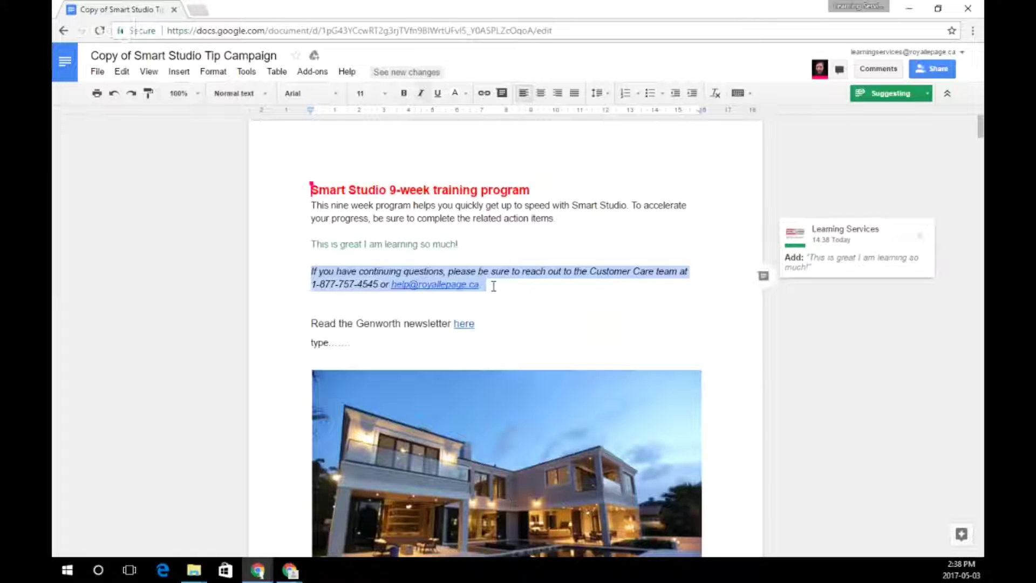
key("BackSpace")
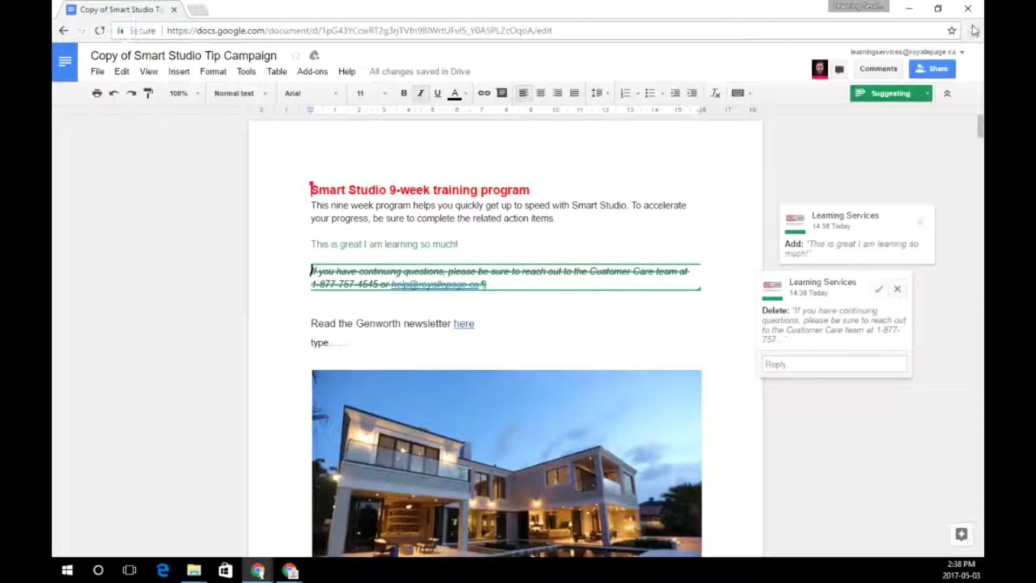
Return to the owner's window, accept the suggested new sentence and reject the suggested deletion of the Customer Care paragraph.
left_click(912, 6)
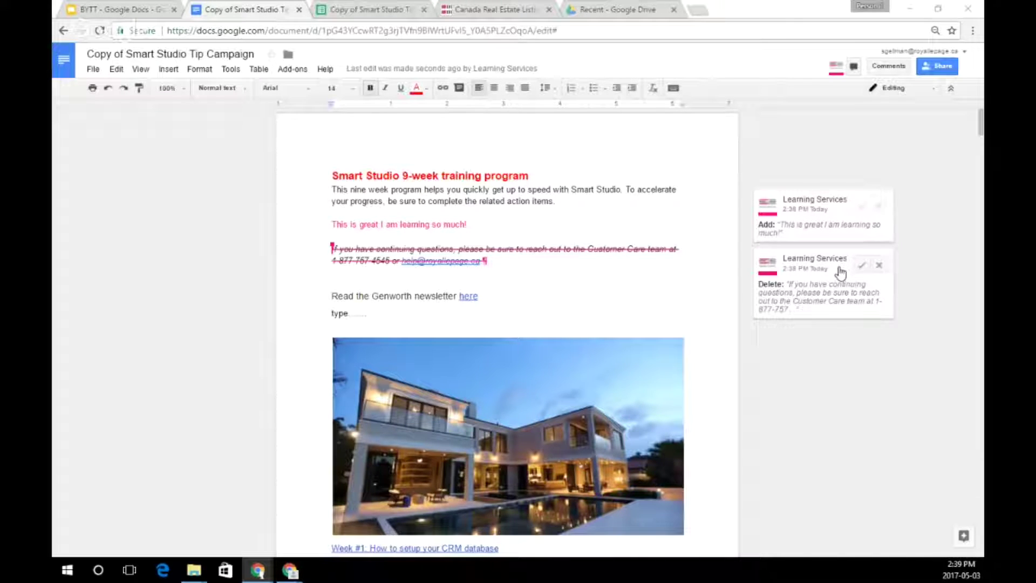
left_click(862, 206)
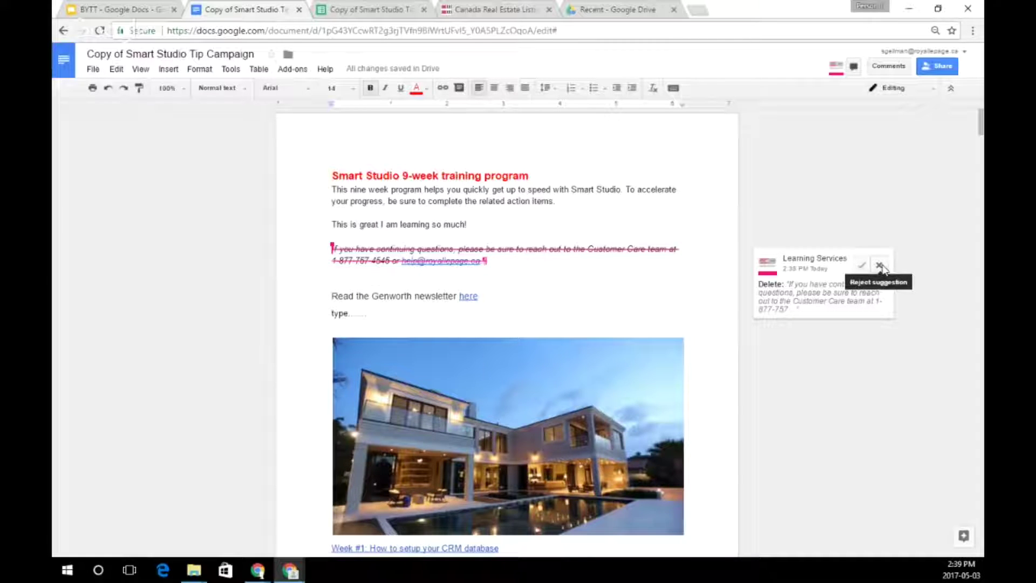
left_click(880, 265)
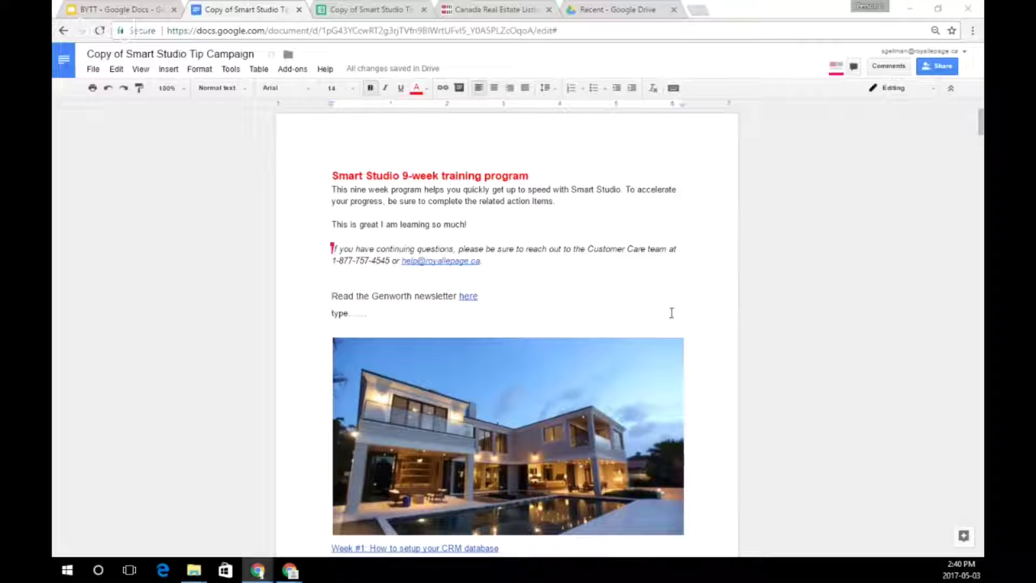
Turn on link sharing for the document by getting a shareable link.
left_click(950, 71)
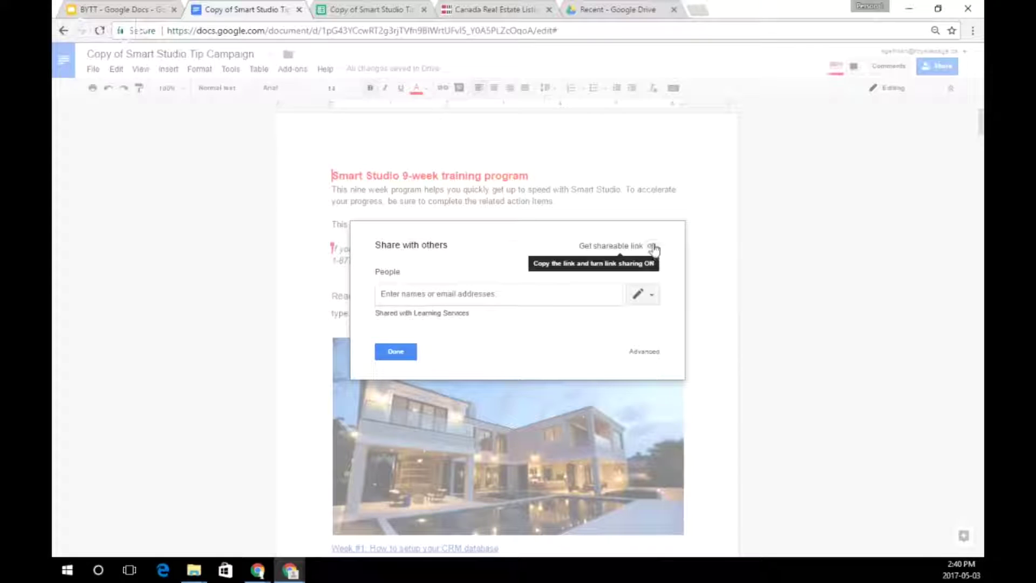
left_click(652, 247)
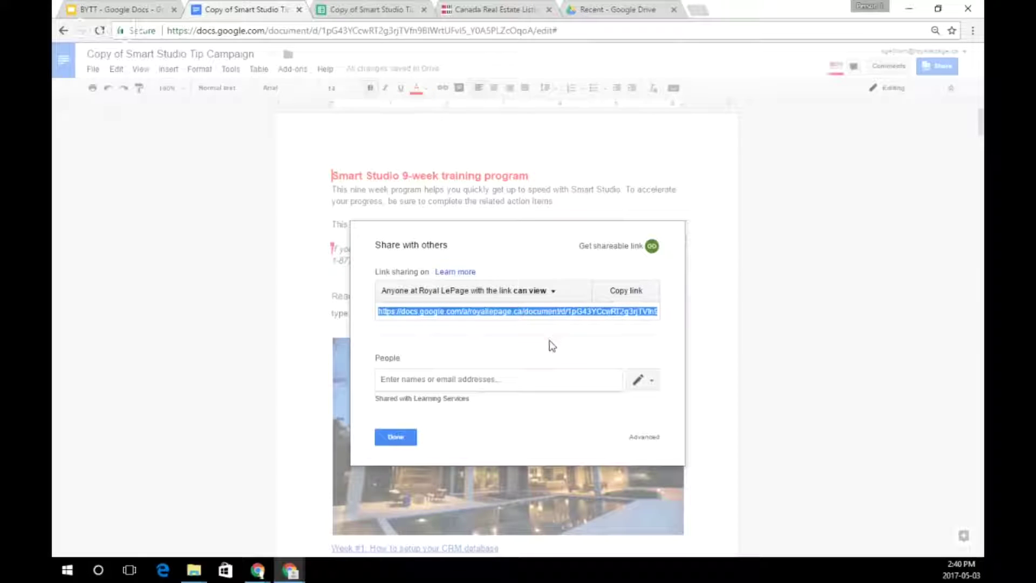
Examine the further link-sharing options, including Public on the web and Anyone with the link, and leave without saving.
left_click(551, 295)
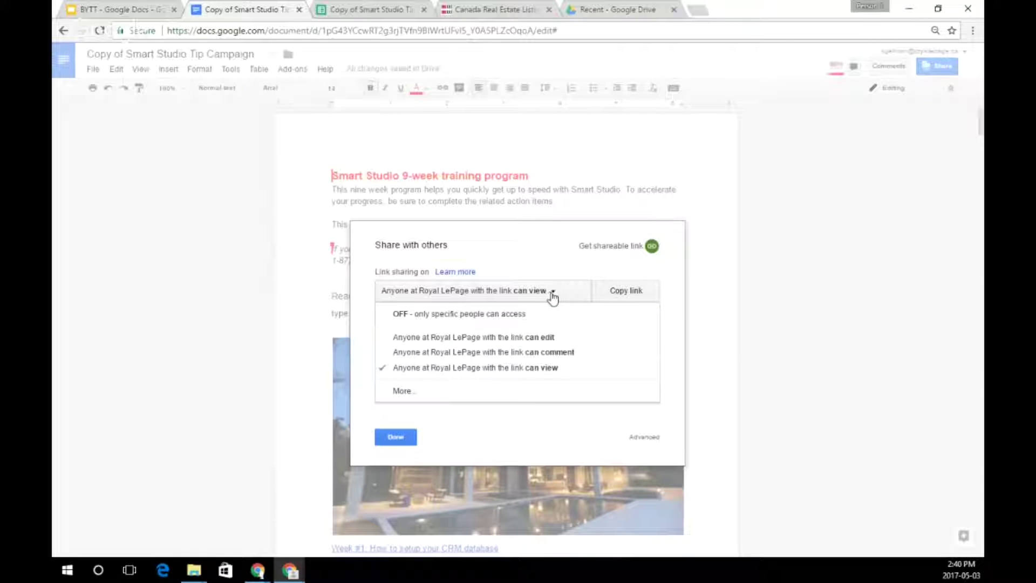
left_click(408, 394)
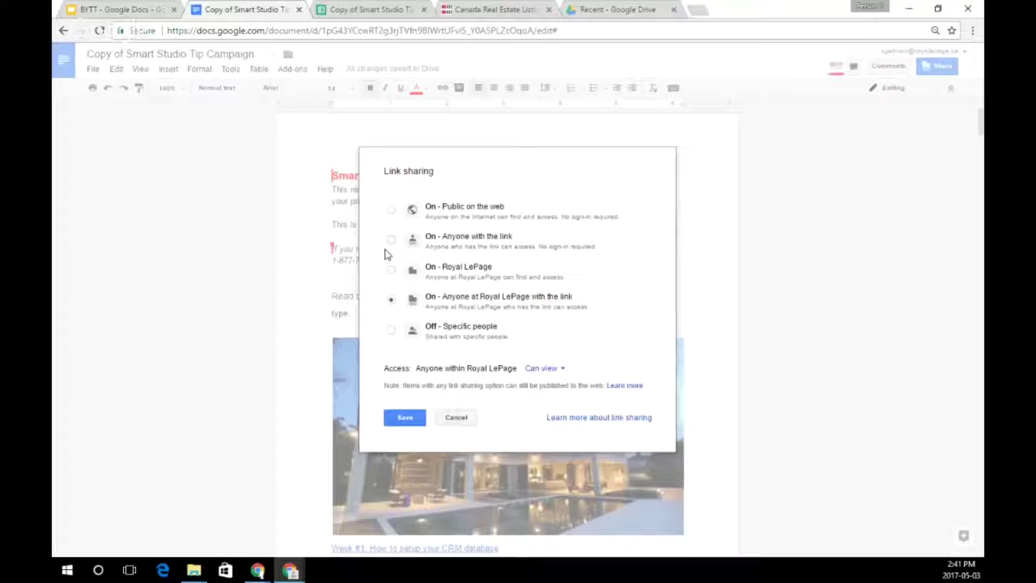
left_click(392, 211)
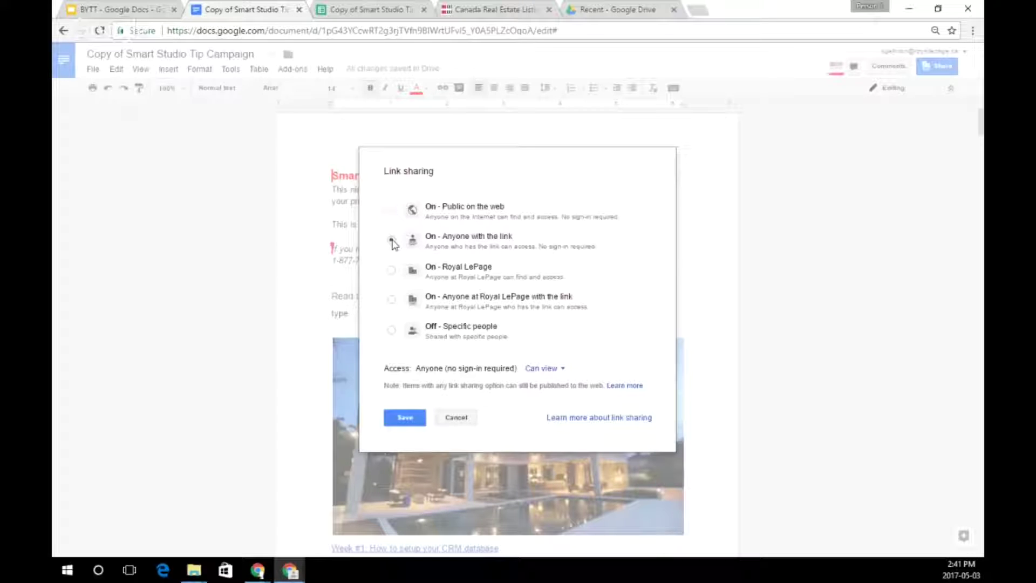
left_click(391, 240)
left_click(456, 419)
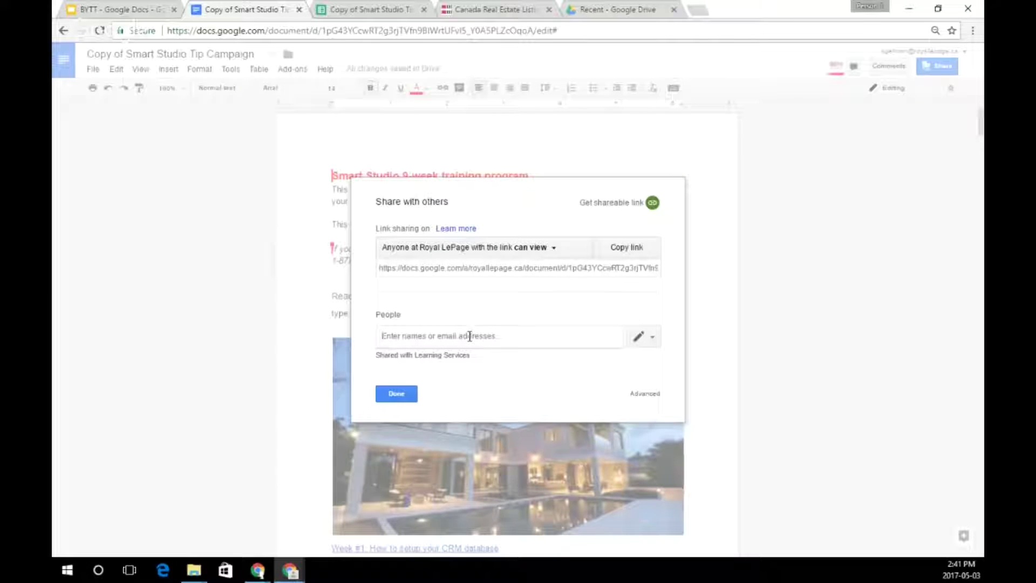
Look up a contact in the sharing recipients, add them, and set their access to Can view.
type("sge")
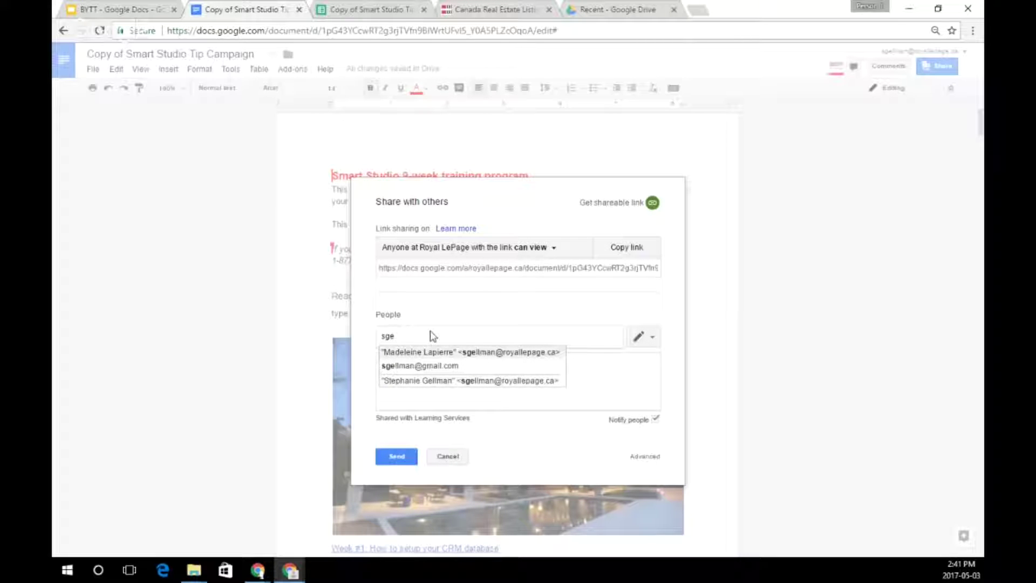
key("BackSpace")
key("BackSpace")
type("te")
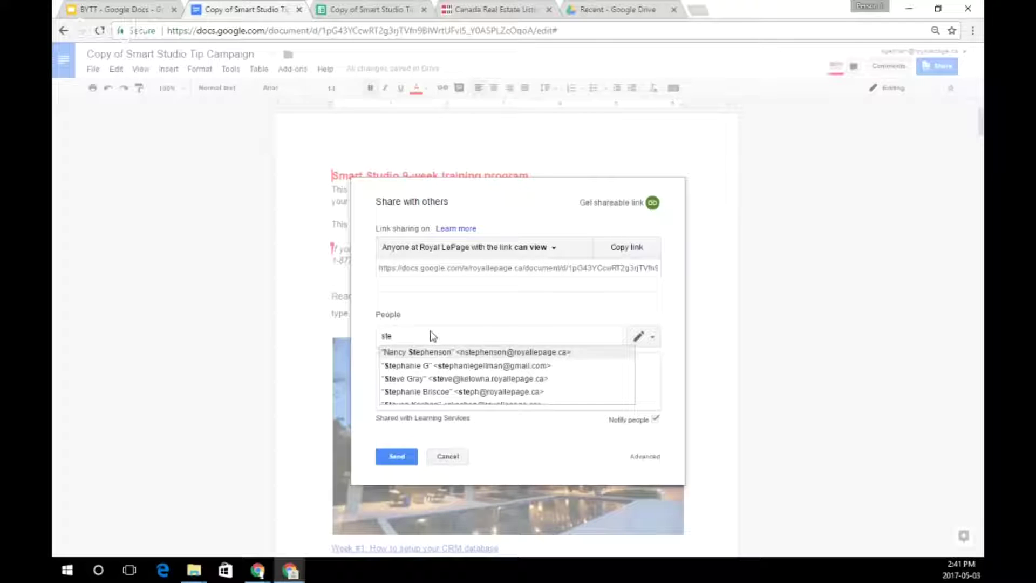
left_click(435, 365)
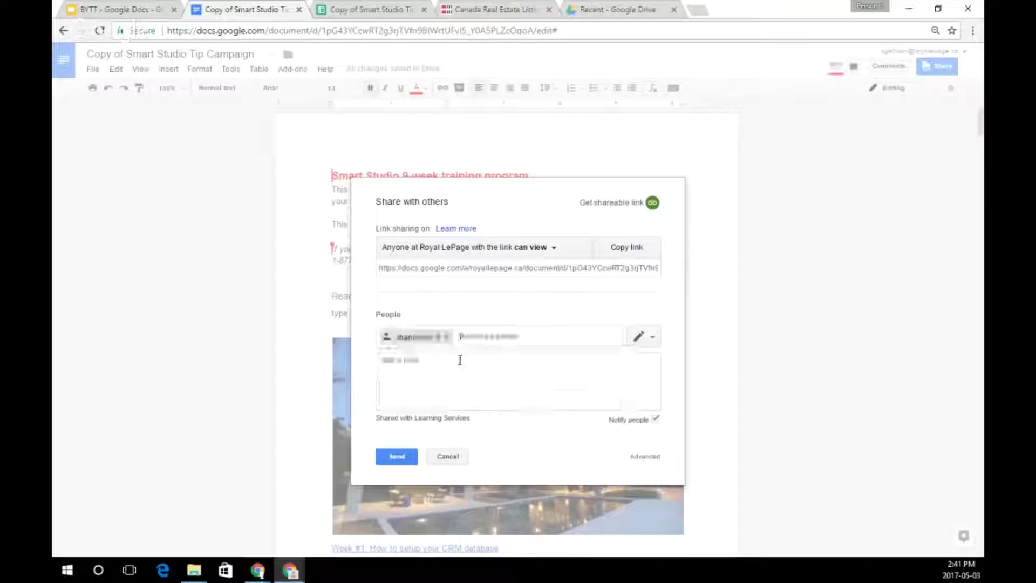
left_click(652, 338)
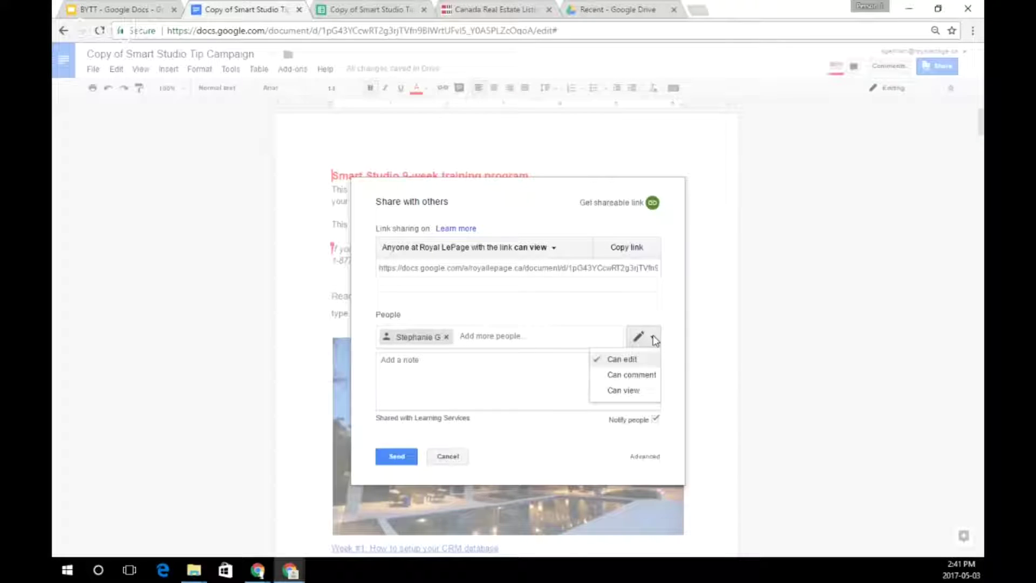
left_click(623, 390)
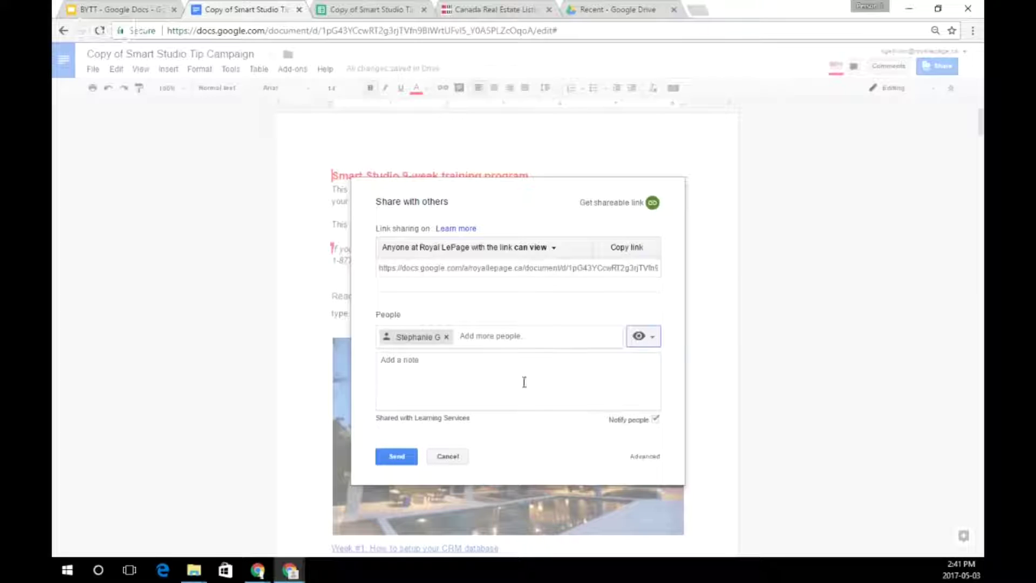
Add a note beginning "here is the document" to the sharing invitation, send it, and confirm sharing outside the organization.
left_click(450, 364)
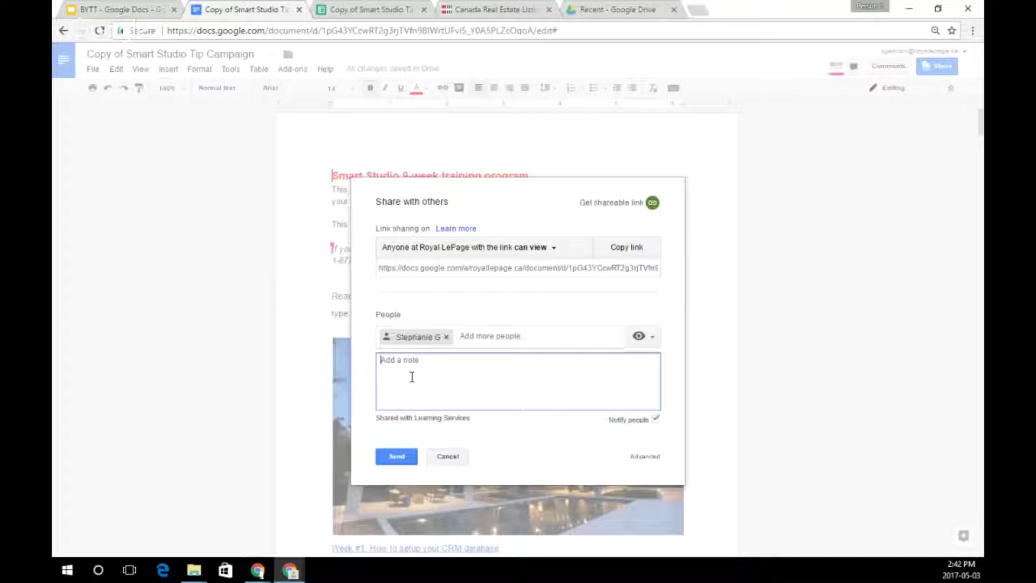
type("here is the docuem")
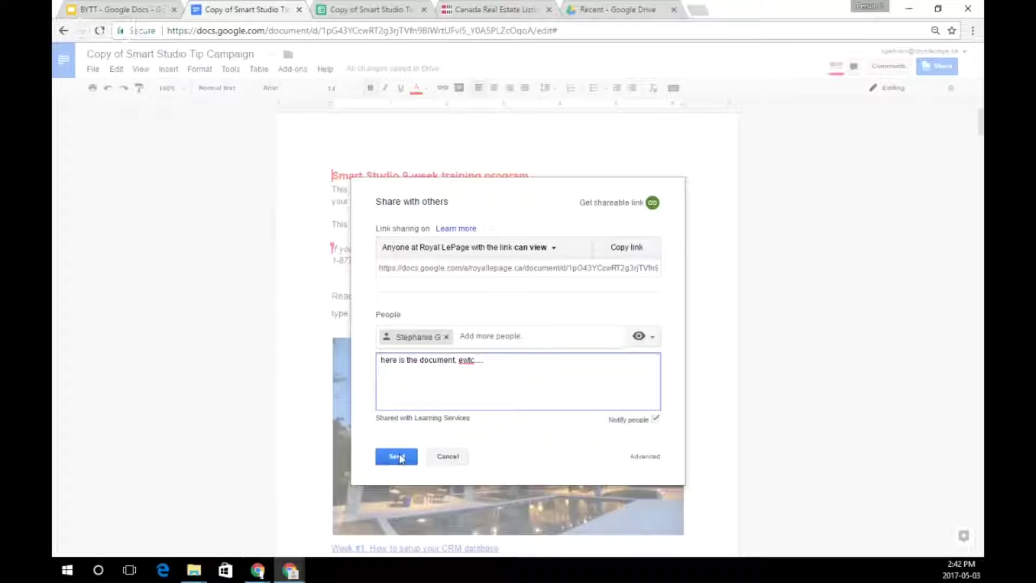
left_click(398, 457)
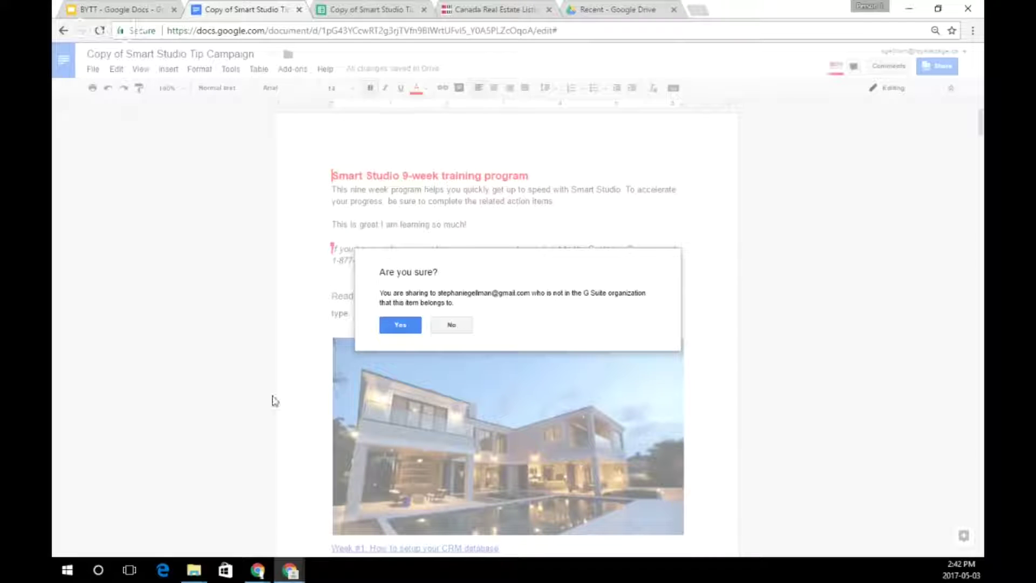
left_click(400, 325)
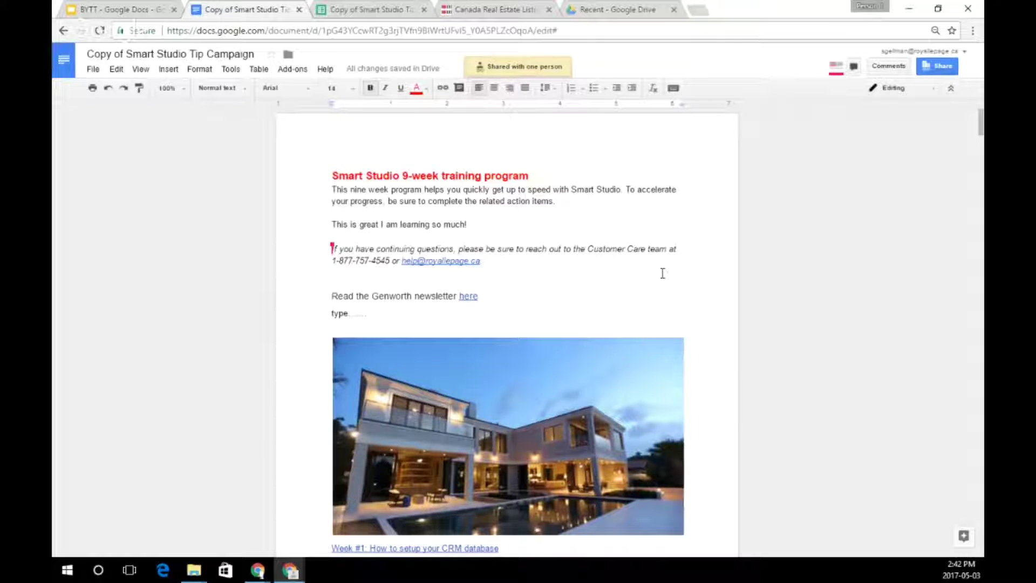
Review the document's link-sharing options Public on the web and Anyone with the link, and leave the sharing settings without saving.
left_click(946, 73)
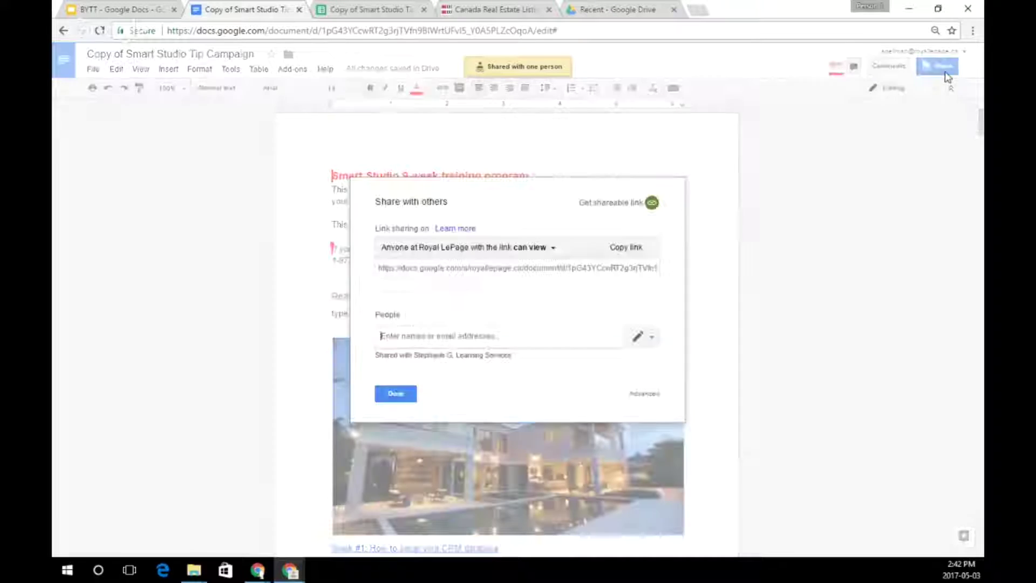
left_click(532, 247)
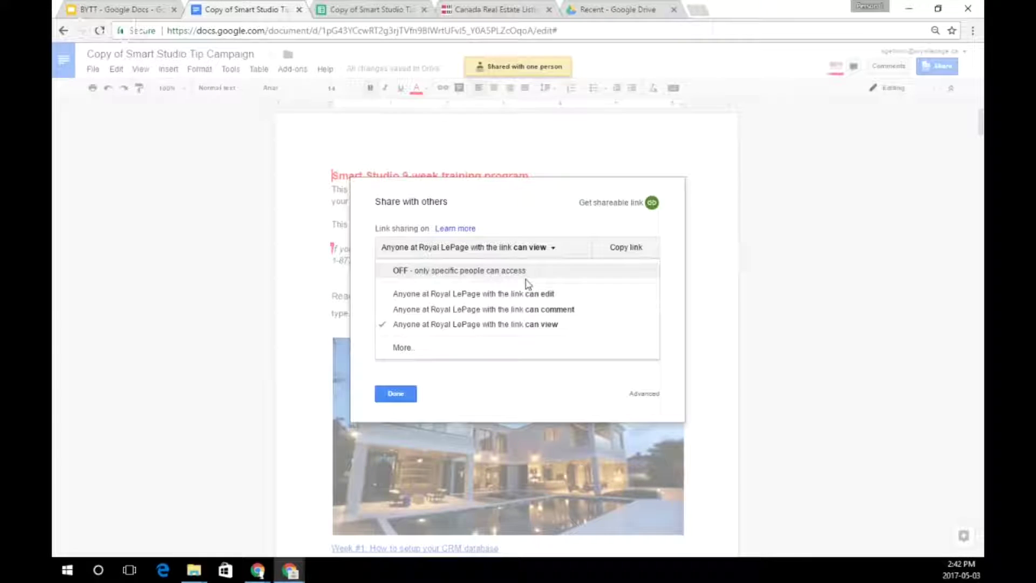
left_click(408, 349)
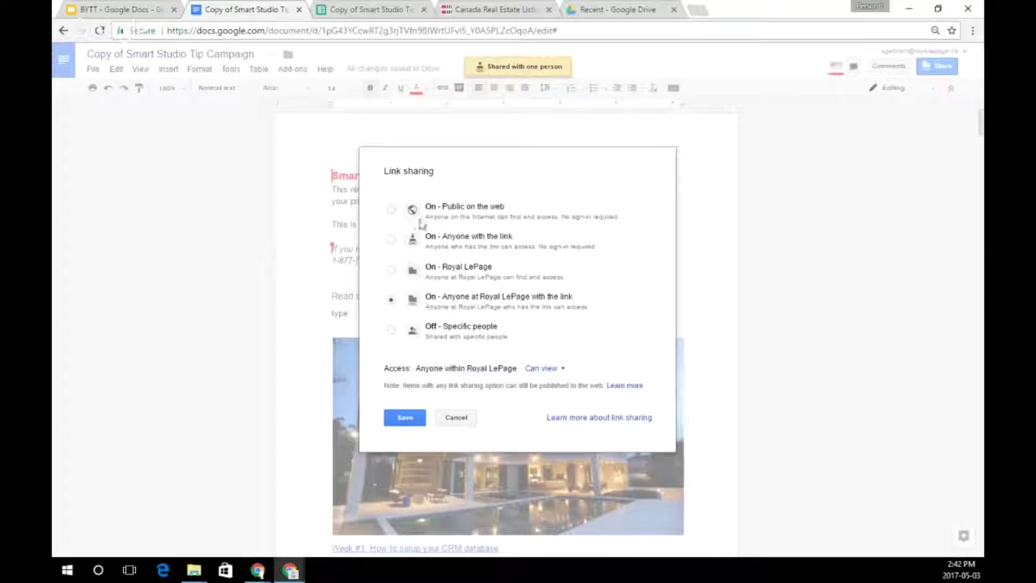
left_click(393, 211)
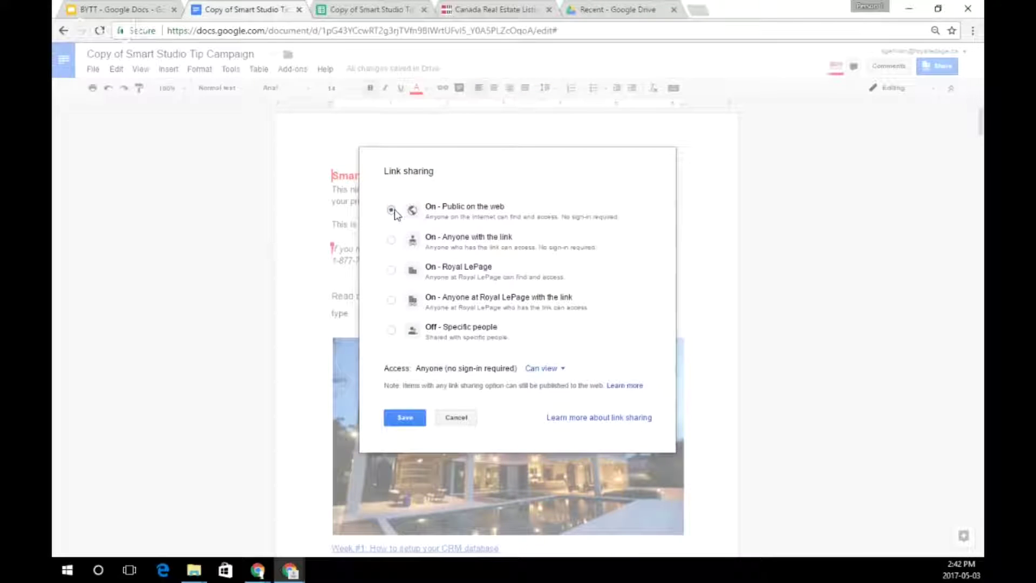
left_click(392, 240)
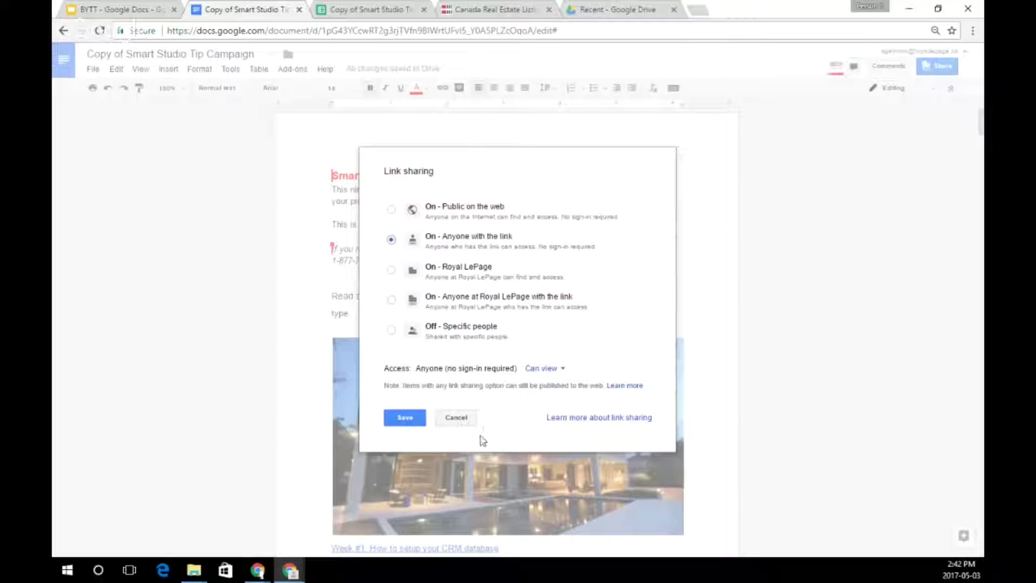
left_click(458, 418)
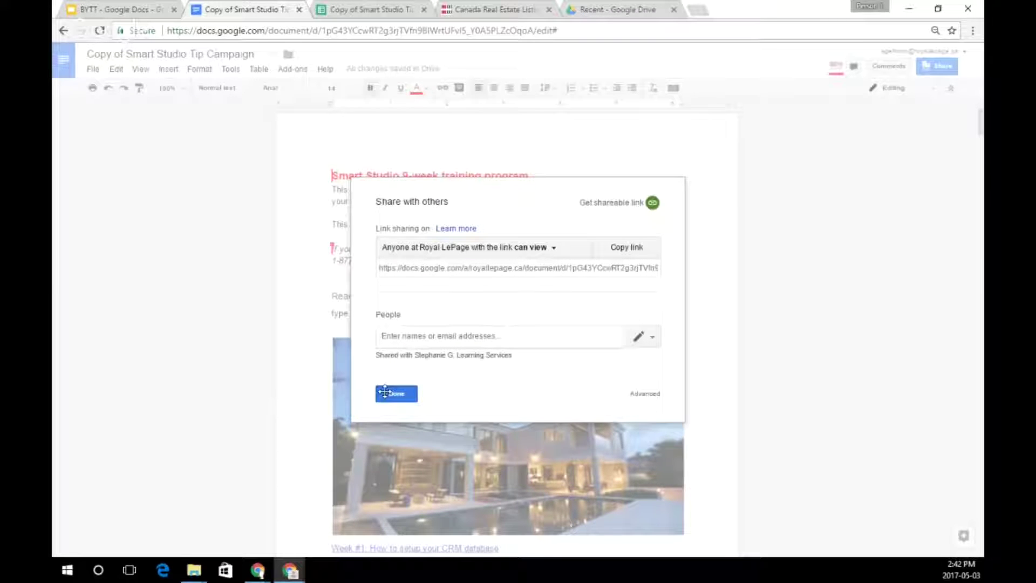
left_click(385, 393)
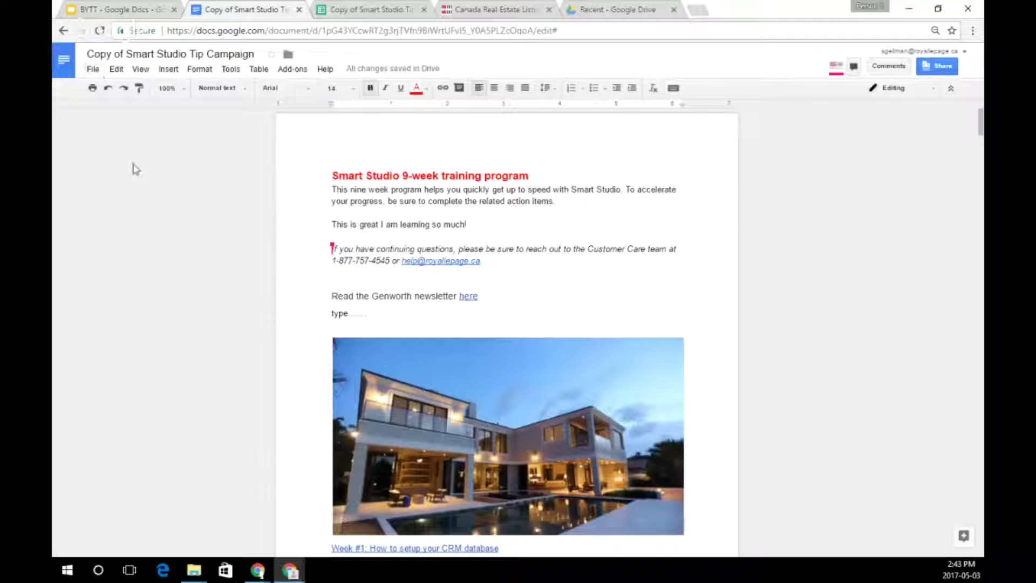
Publish the document to the web as an embed and copy its embed code.
left_click(93, 70)
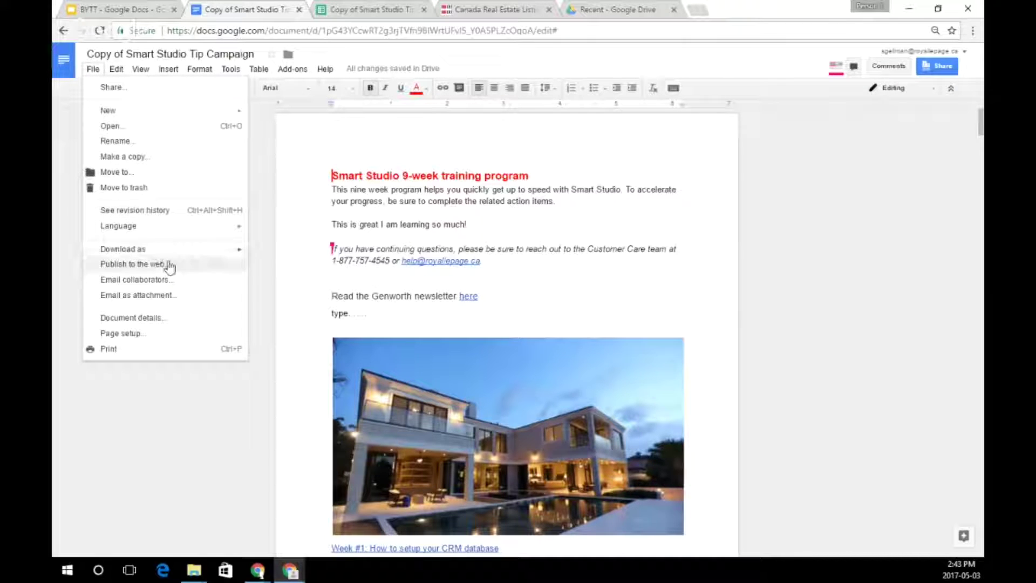
left_click(207, 274)
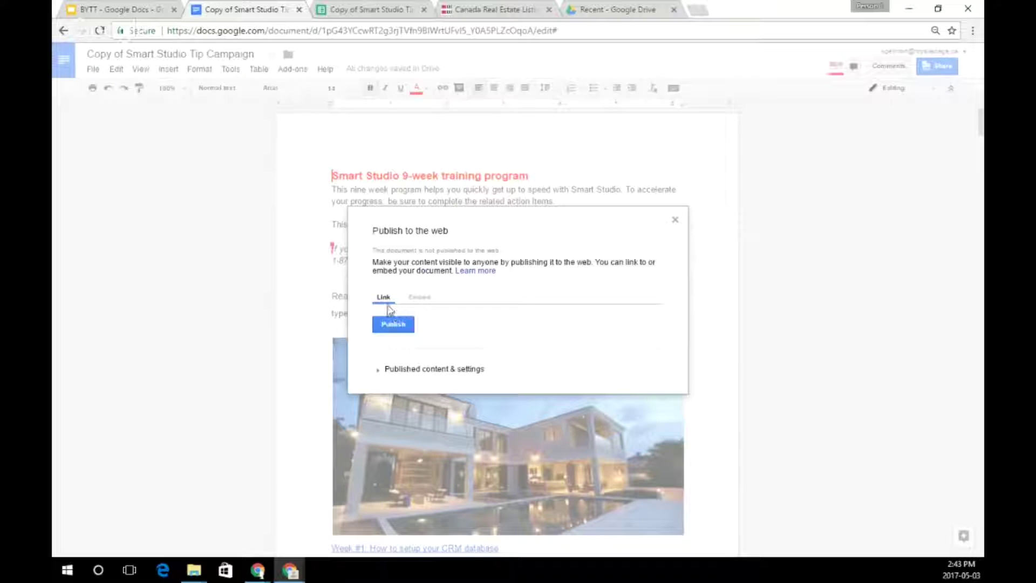
left_click(422, 298)
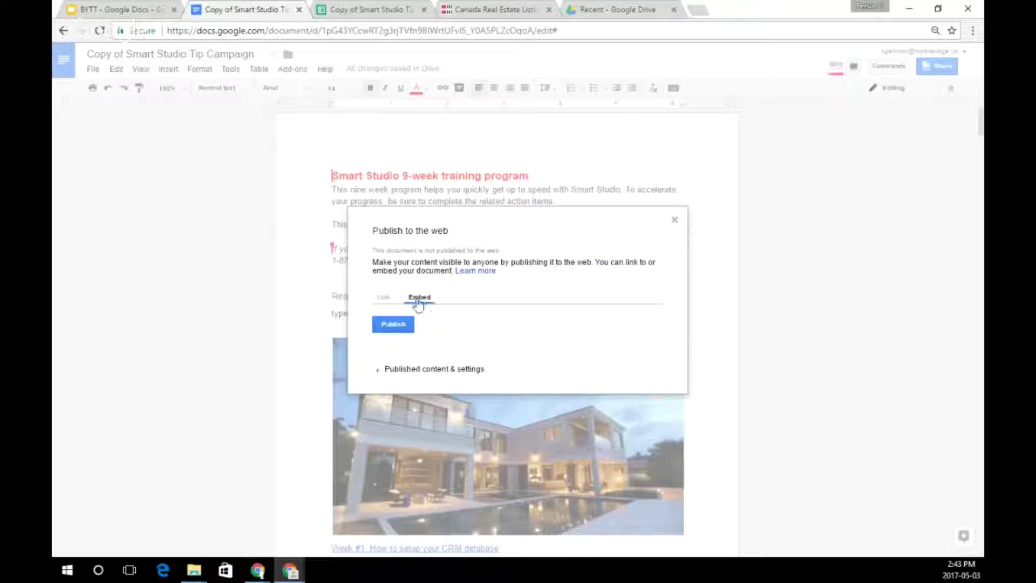
left_click(393, 325)
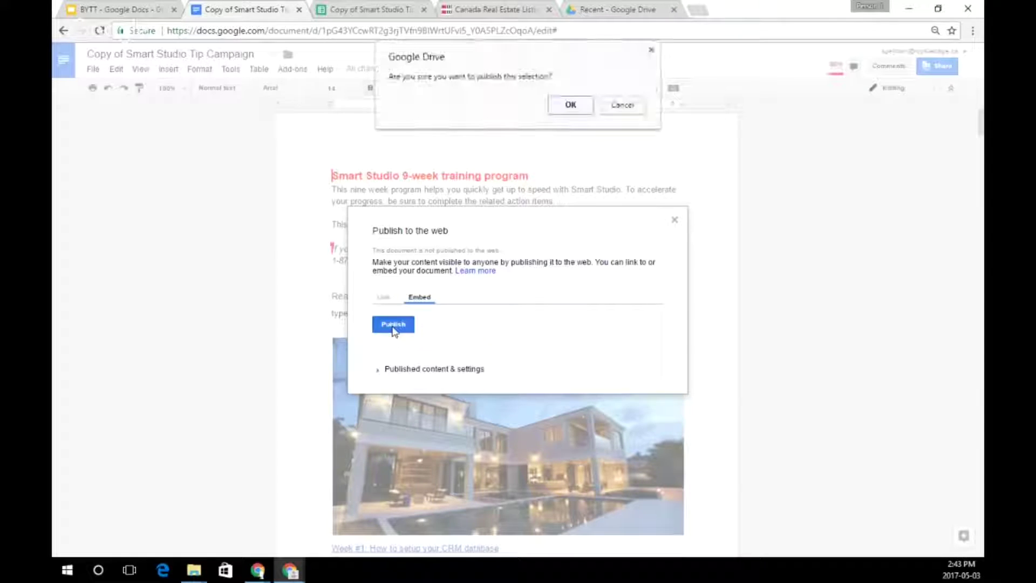
left_click(571, 107)
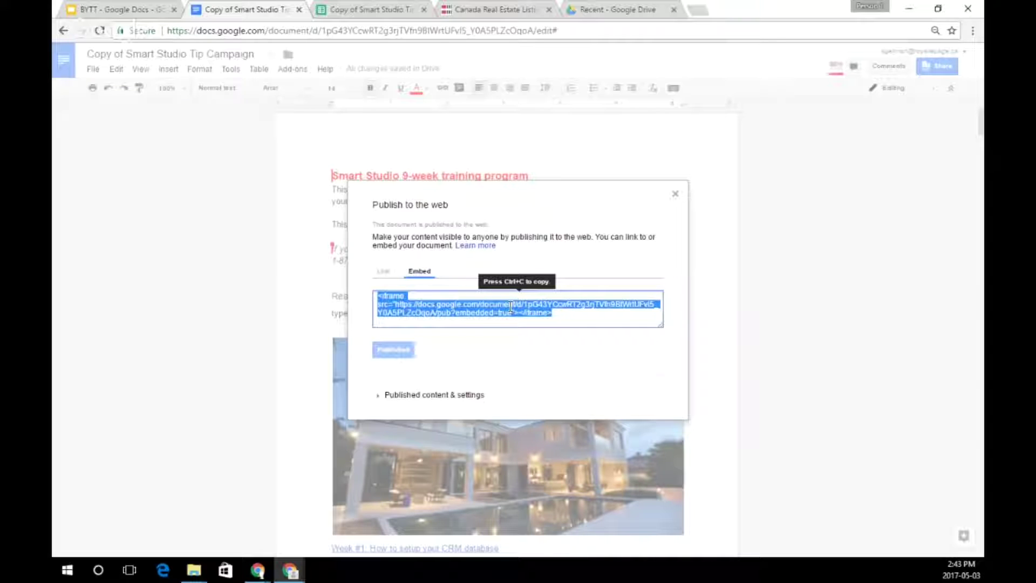
key("ctrl+c")
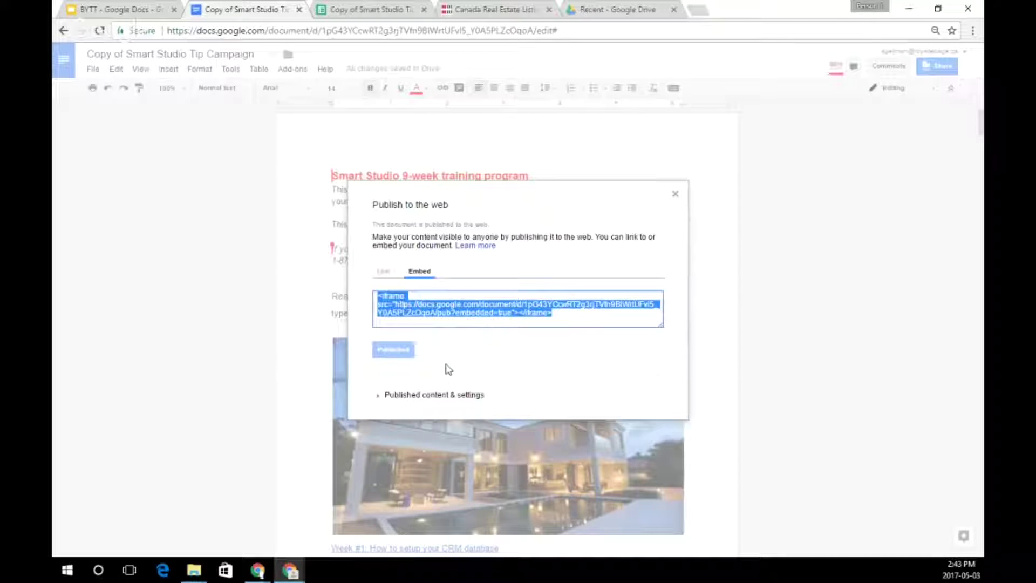
Examine the published link's sharing choices and the published content and settings, and close the publishing dialog.
left_click(388, 273)
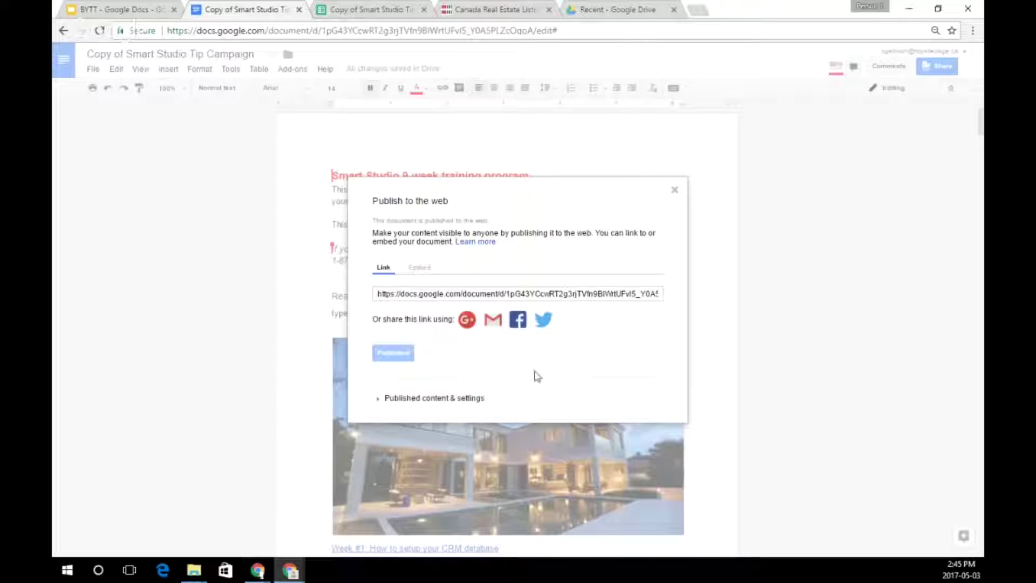
left_click(462, 398)
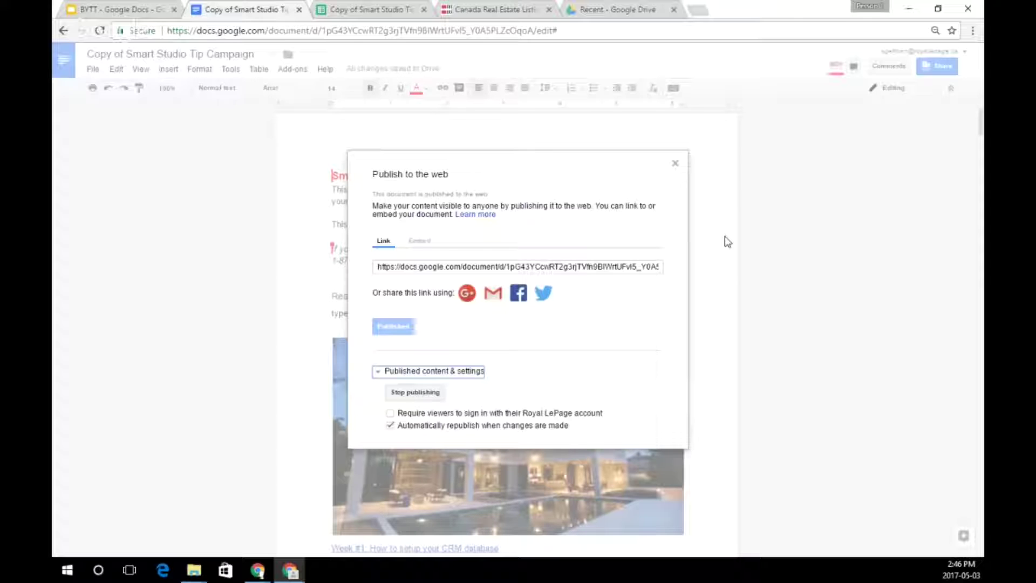
left_click(675, 164)
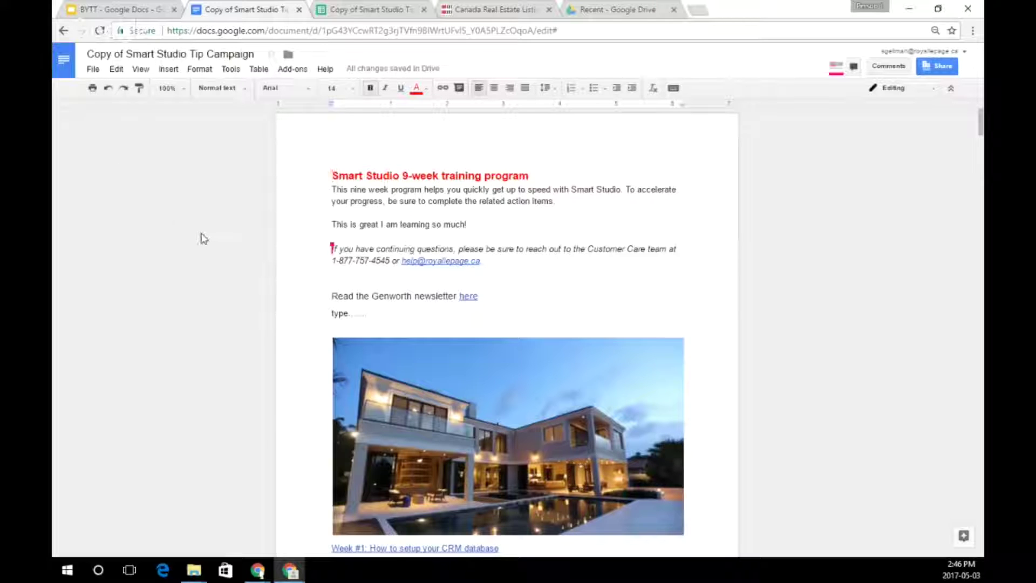
Start emailing the document as an attachment and examine the available attachment formats, keeping PDF.
left_click(101, 71)
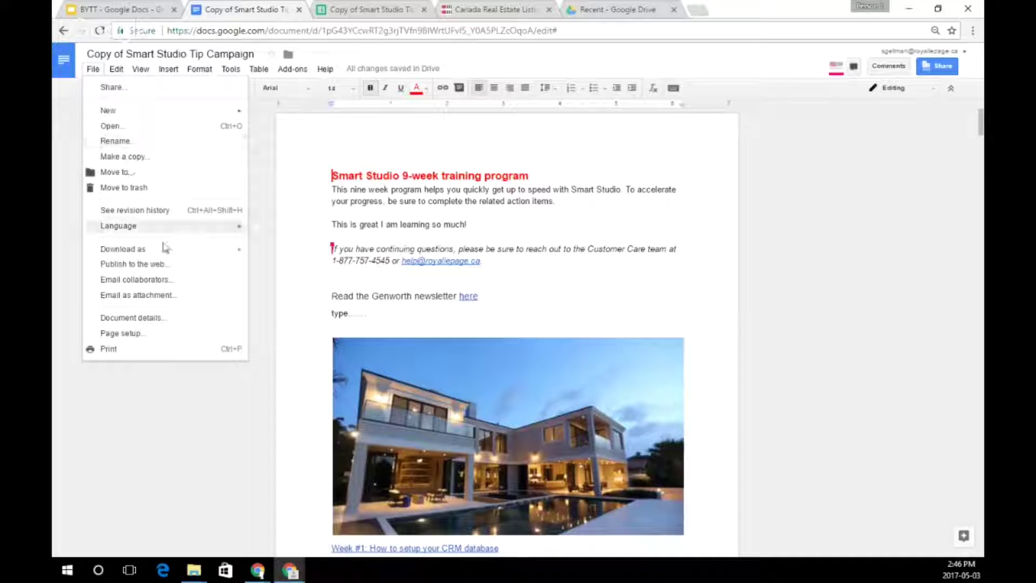
left_click(191, 301)
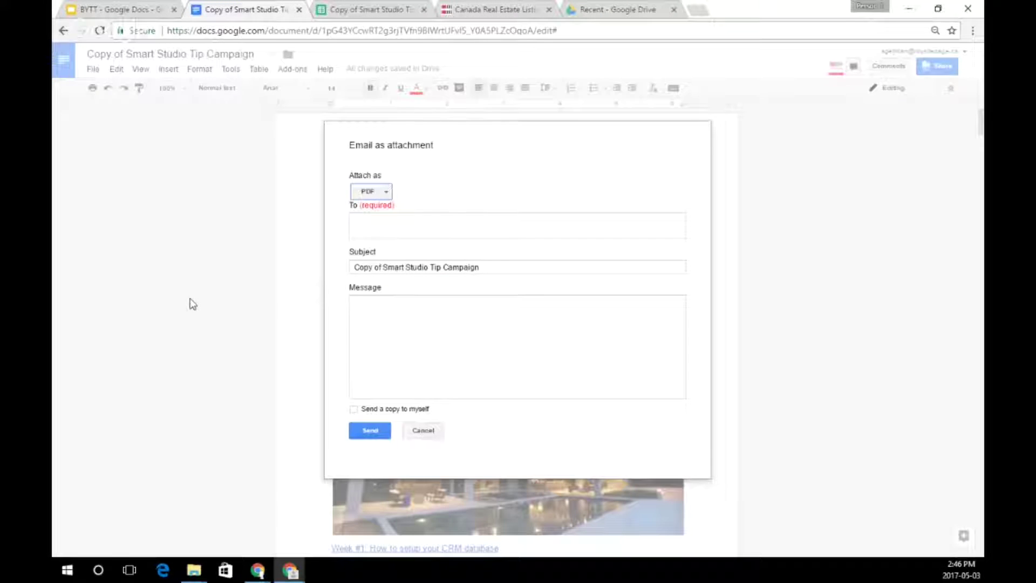
left_click(388, 193)
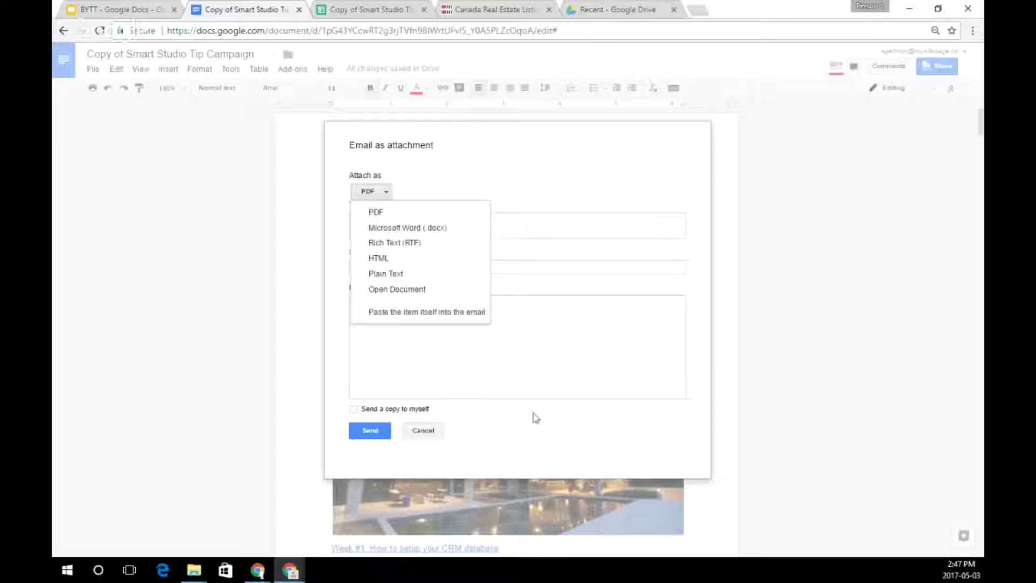
left_click(265, 402)
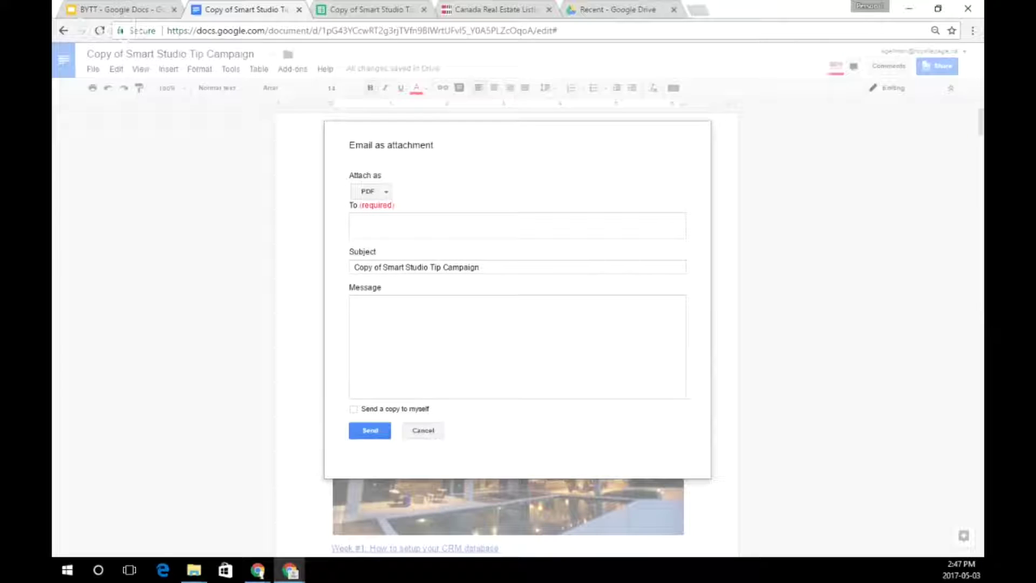
Switch to the Gmail window, maximize it, and examine the received email that contains the document's content in its body.
left_click(259, 571)
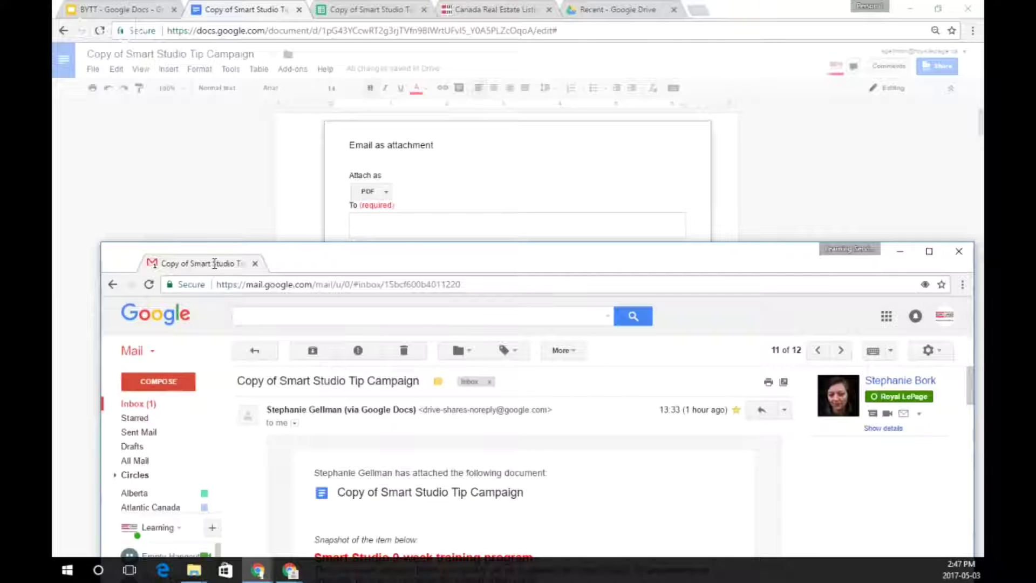
double_click(552, 266)
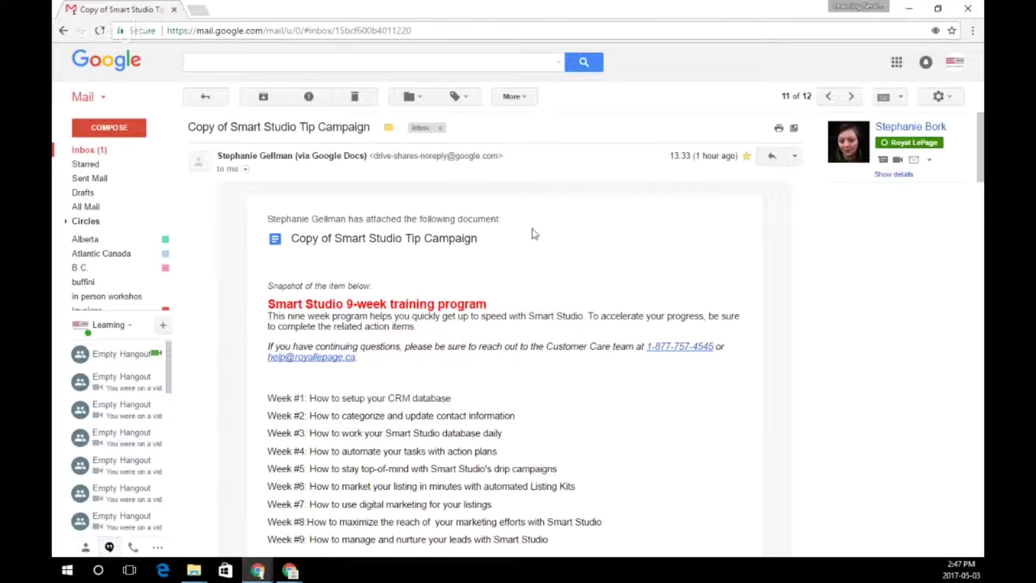
scroll(522, 233, "down", 1)
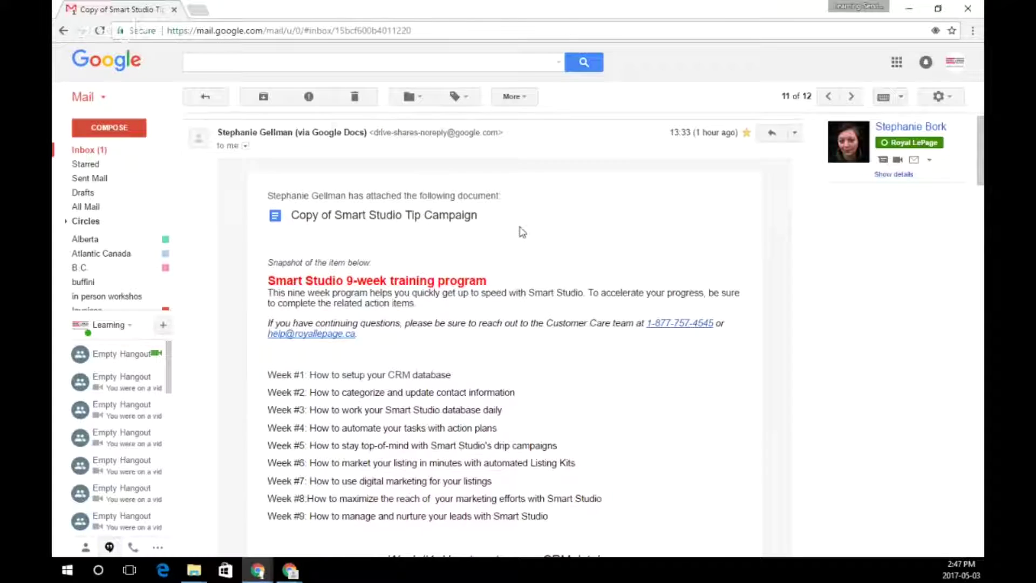
scroll(522, 232, "down", 3)
scroll(523, 233, "down", 8)
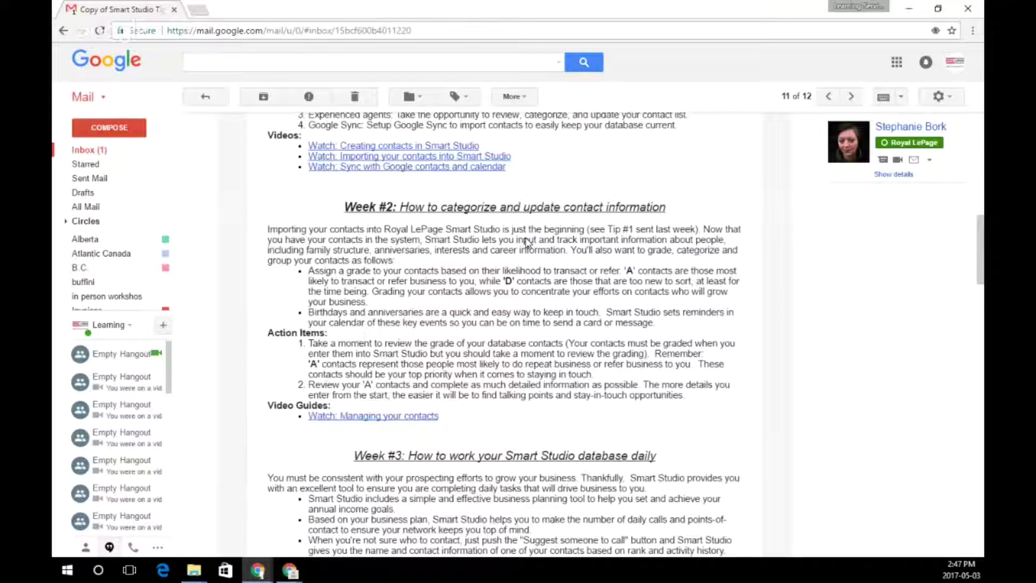
scroll(526, 243, "down", 20)
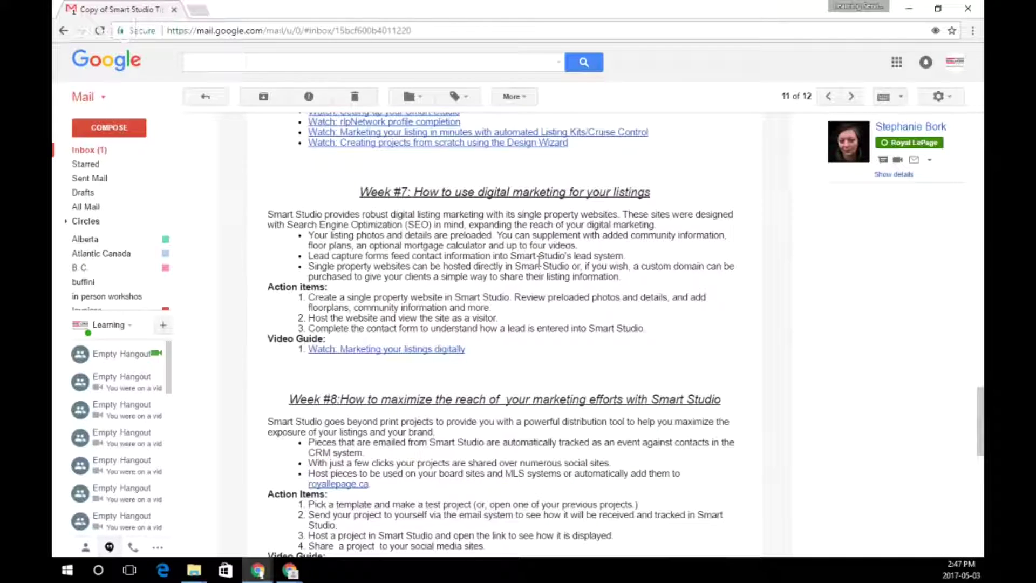
scroll(538, 261, "up", 15)
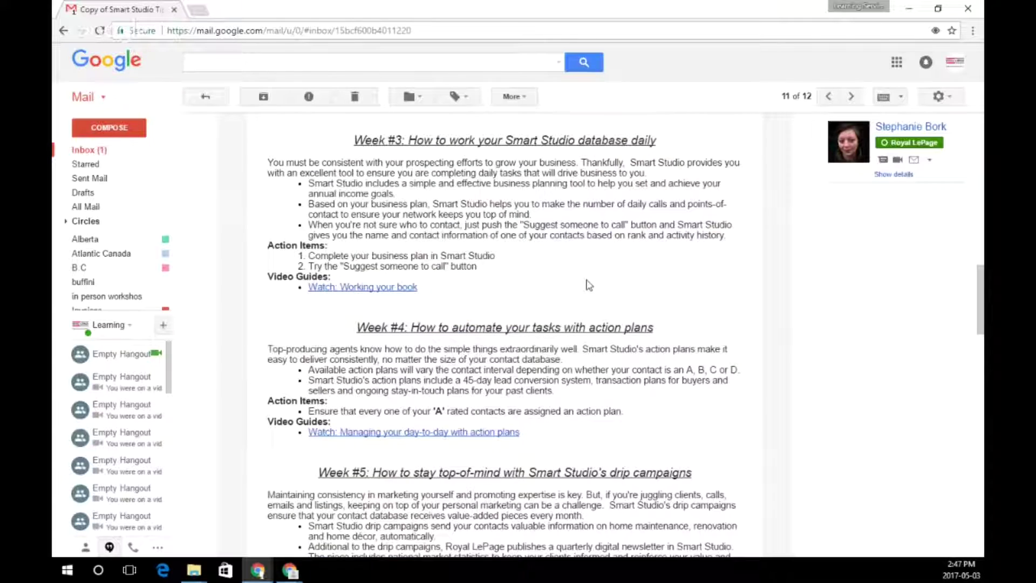
scroll(593, 286, "up", 12)
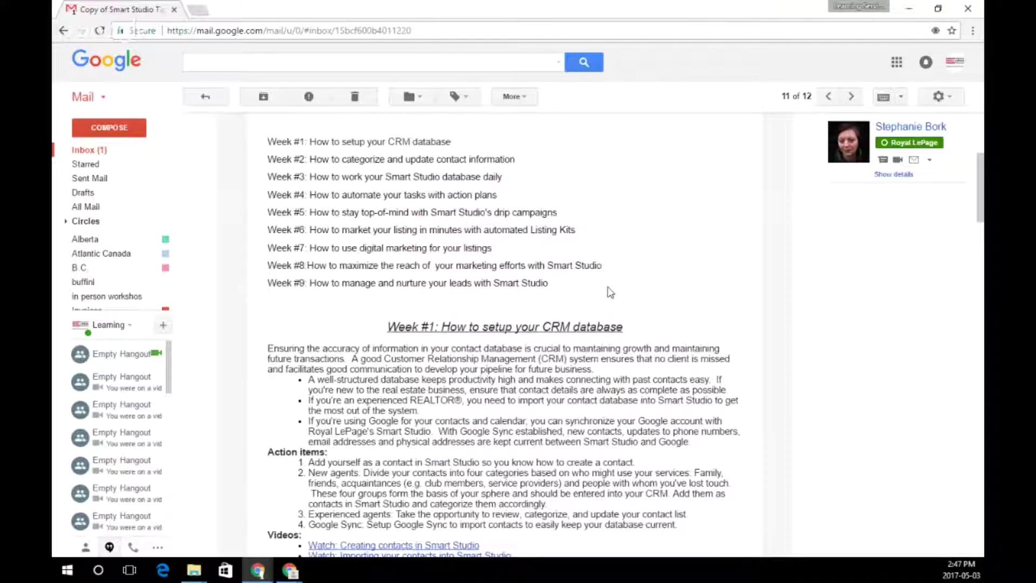
scroll(610, 292, "up", 5)
scroll(615, 277, "down", 3)
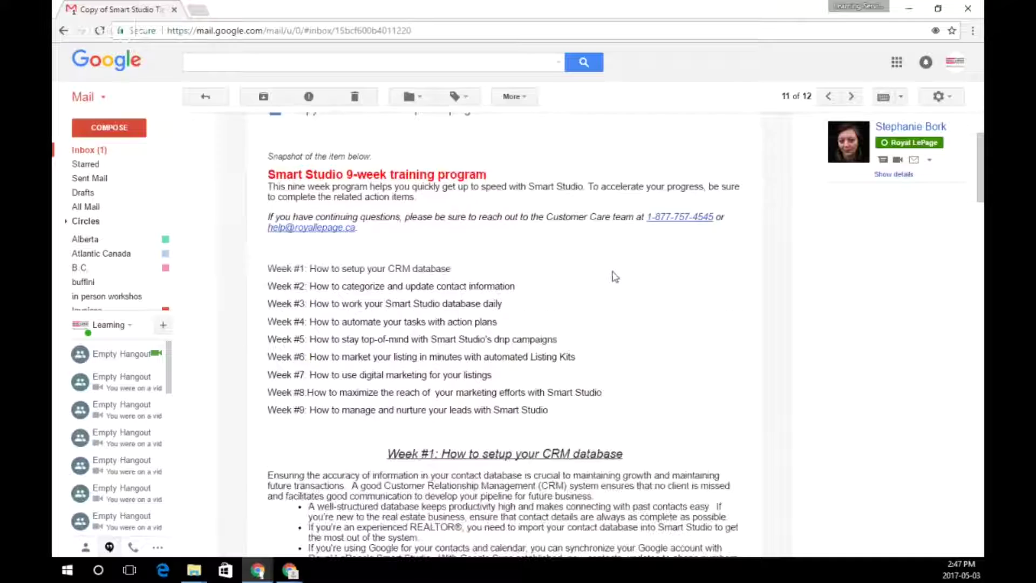
scroll(616, 277, "up", 3)
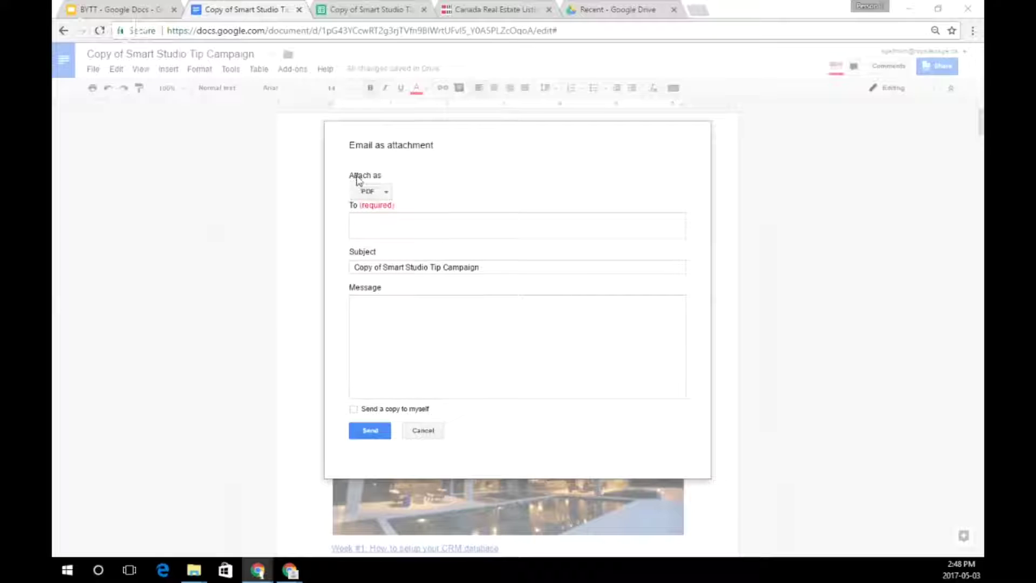
Return to the document window, review the Paste the item itself into the email option, and cancel the email without sending.
left_click(386, 192)
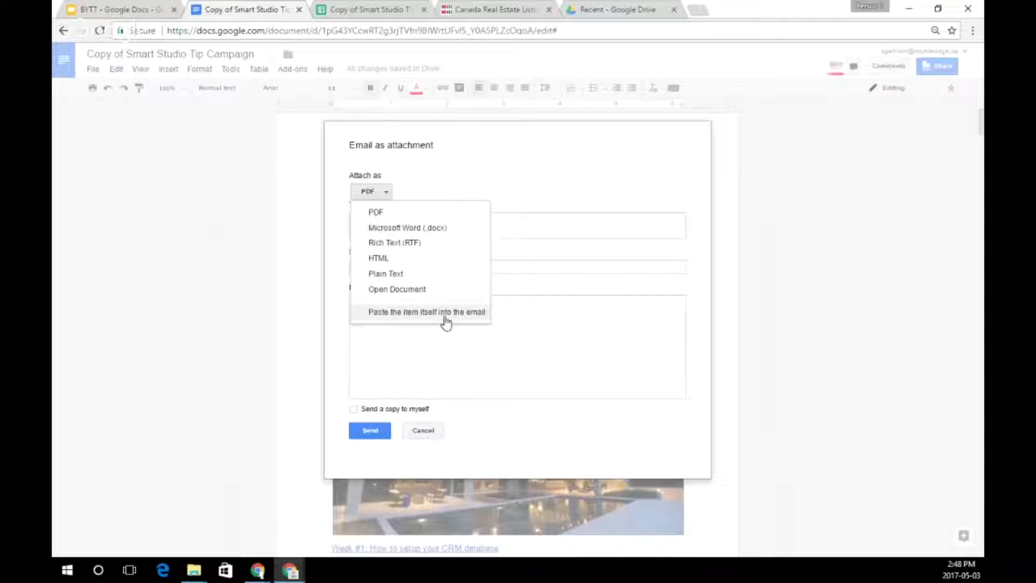
left_click(423, 431)
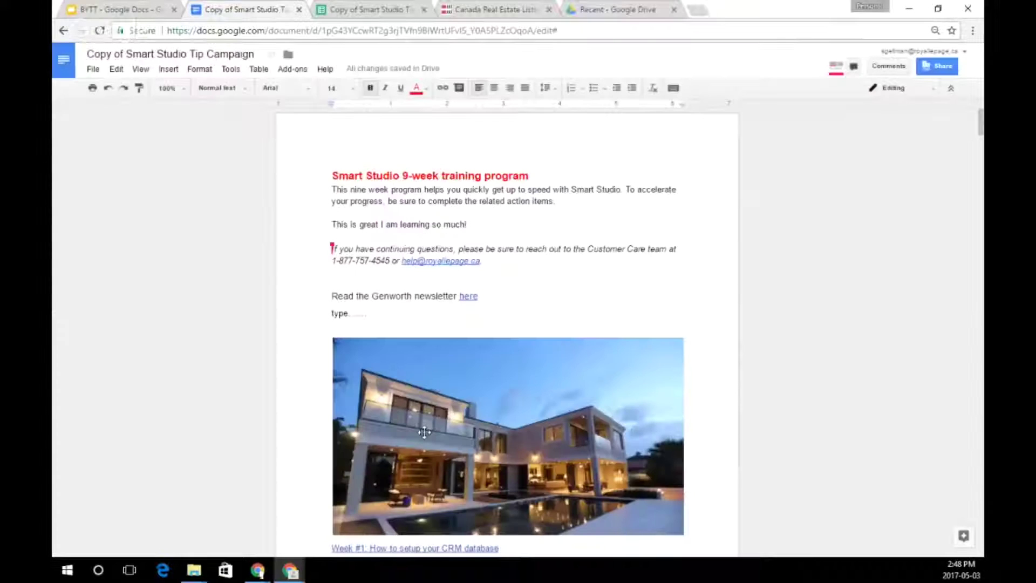
Switch to the Gmail window, read through the Copy of Smart Studio Tip Campaign email down to Week #6, and leave that window.
left_click_drag(53, 224, 547, 346)
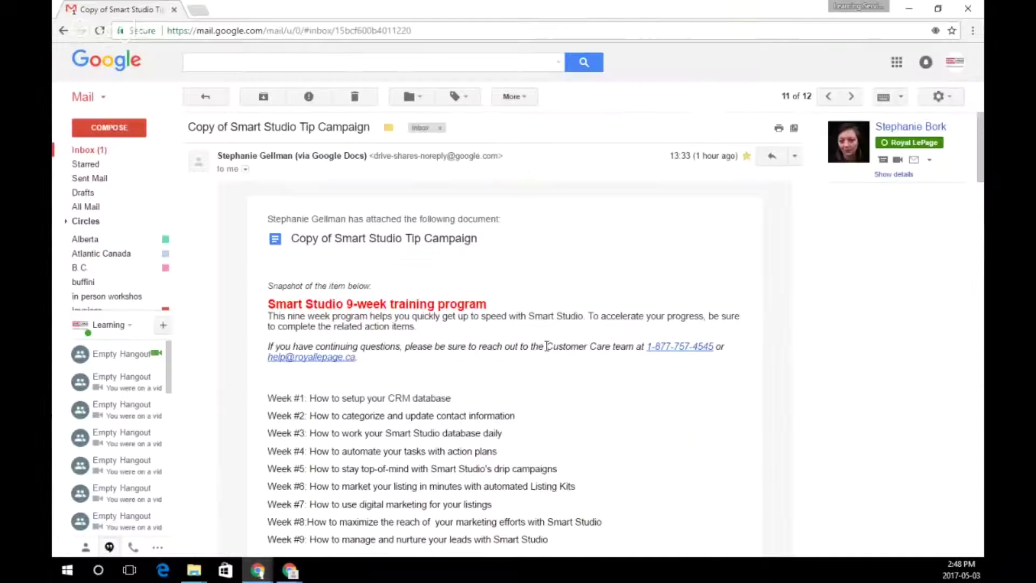
scroll(547, 346, "down", 1)
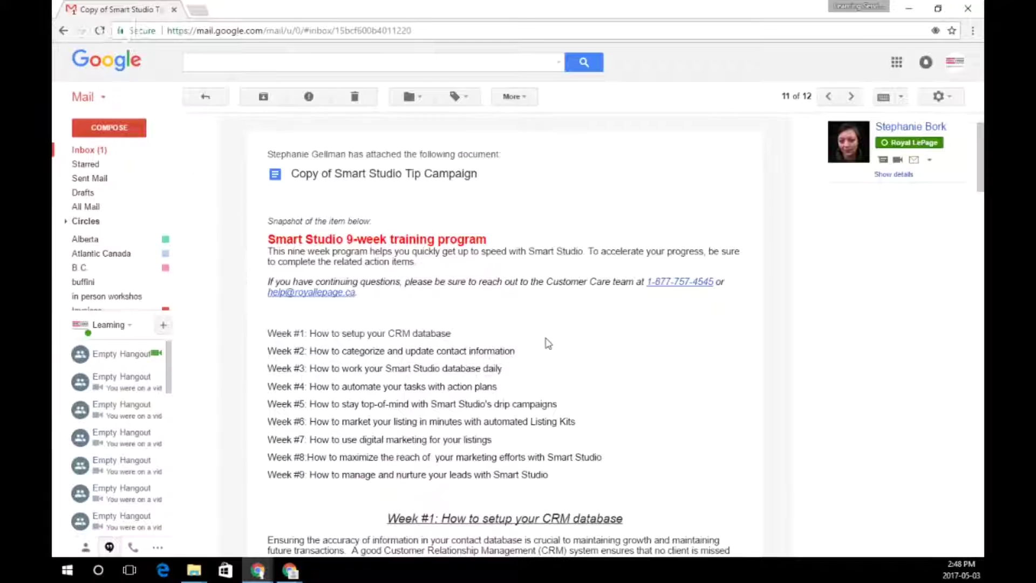
scroll(547, 341, "down", 10)
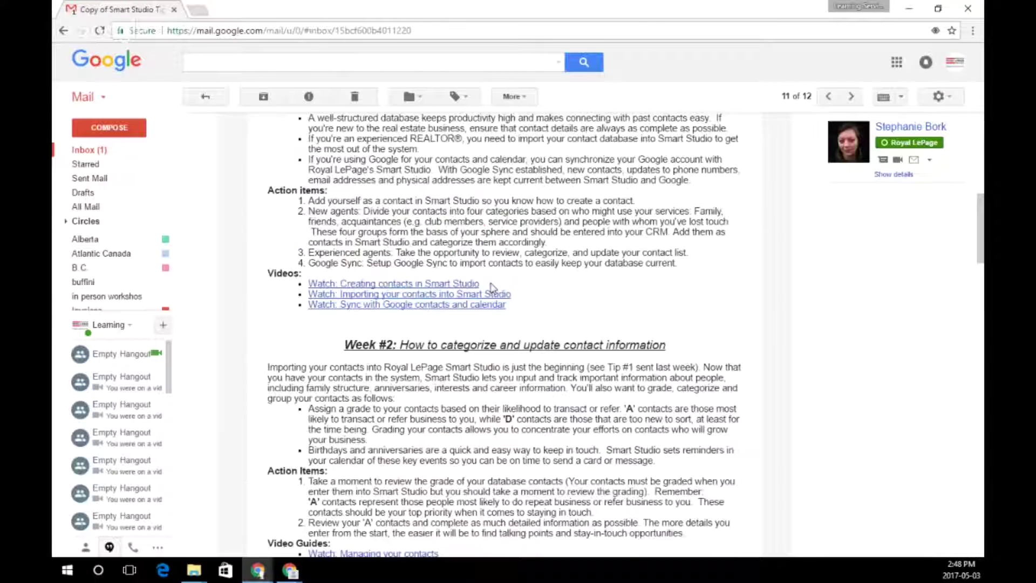
scroll(492, 296, "down", 8)
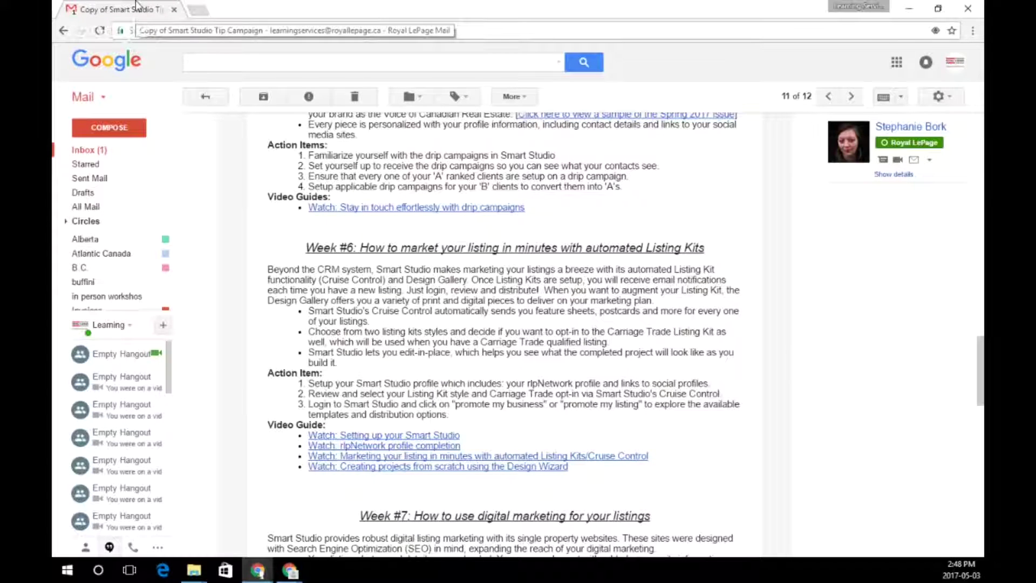
left_click_drag(136, 3, 52, 4)
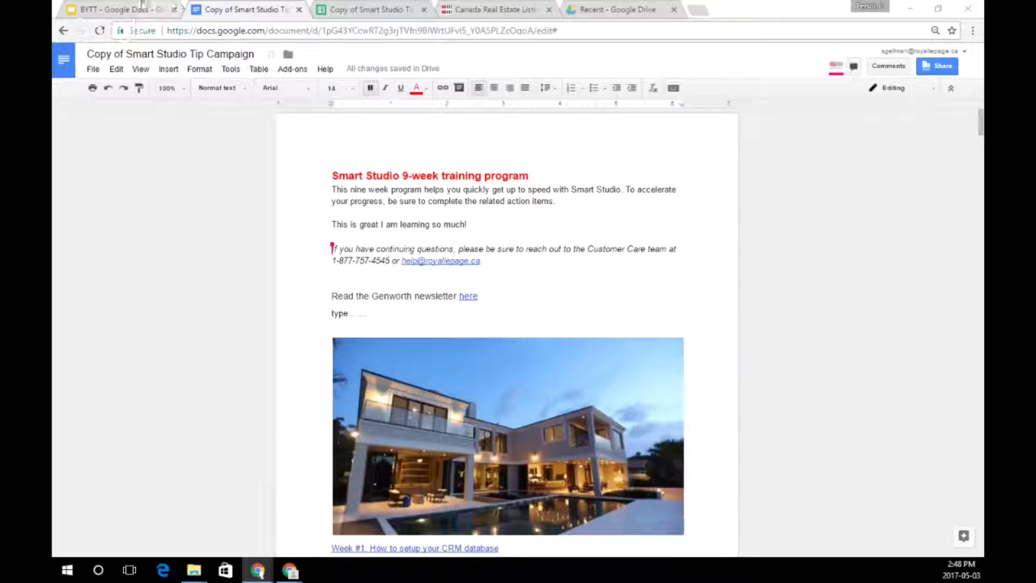
Open the BYTT - Google Docs presentation and view slide 13, Other cool things about Docs, with its speaker notes.
left_click(140, 7)
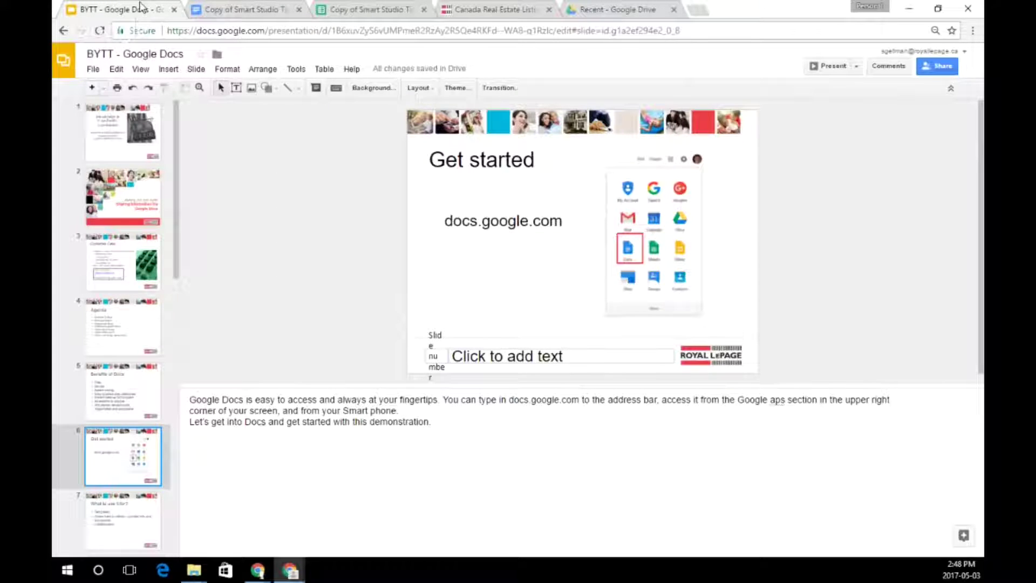
scroll(138, 422, "down", 7)
scroll(139, 423, "down", 1)
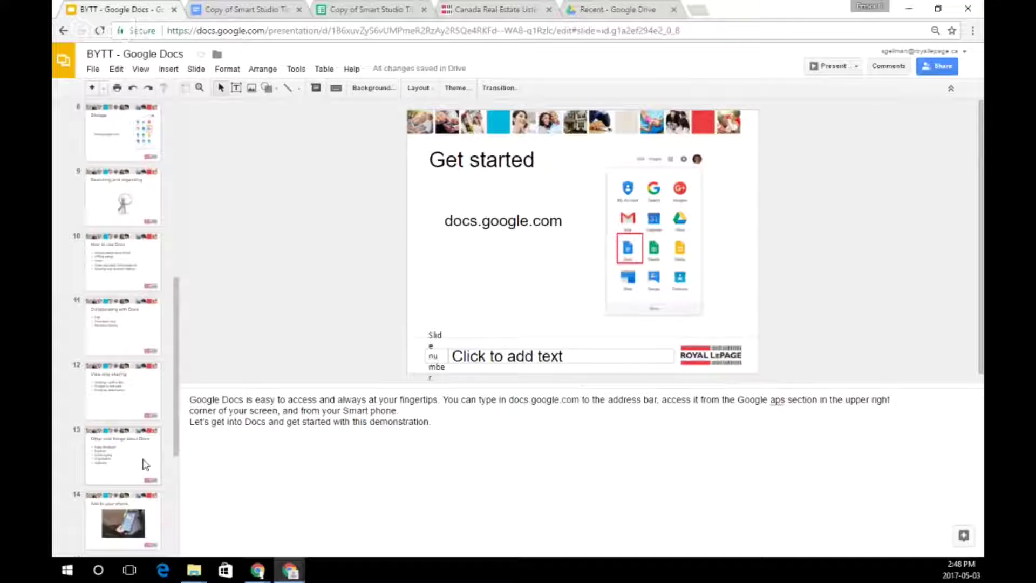
left_click(139, 450)
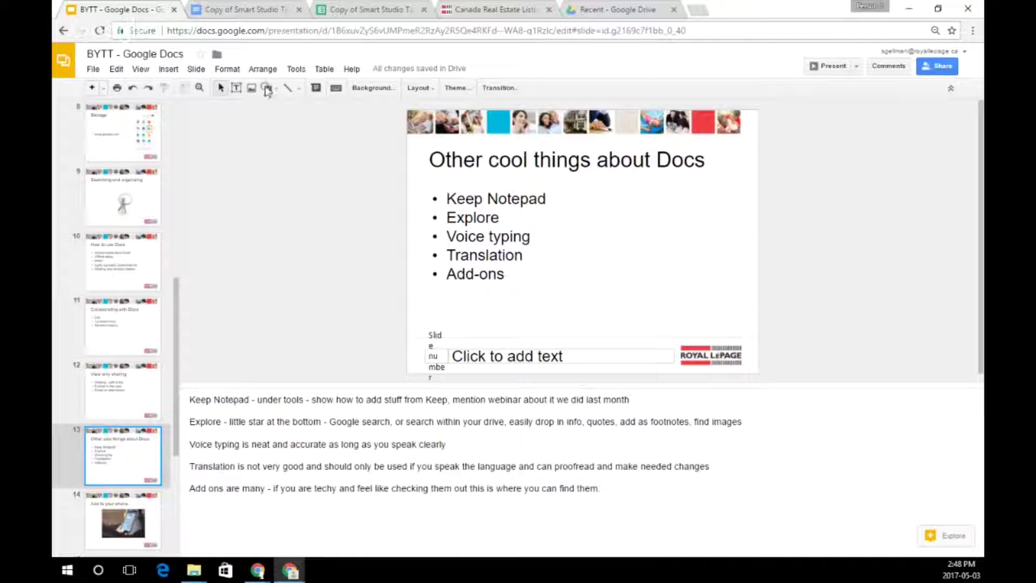
Return to the Smart Studio document, show the Keep notepad, and open and close the Condo for sale downtown note.
left_click(262, 9)
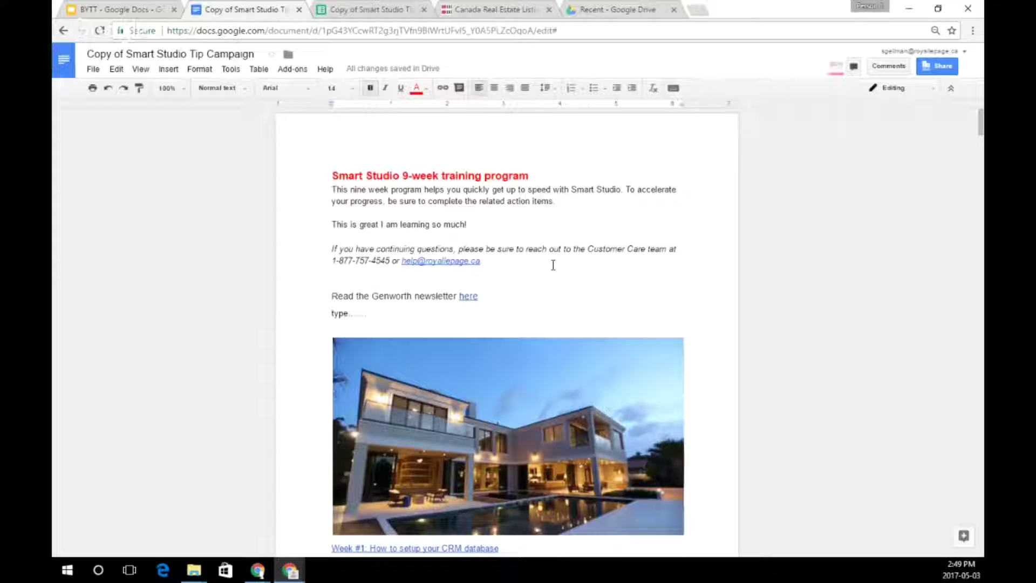
double_click(596, 212)
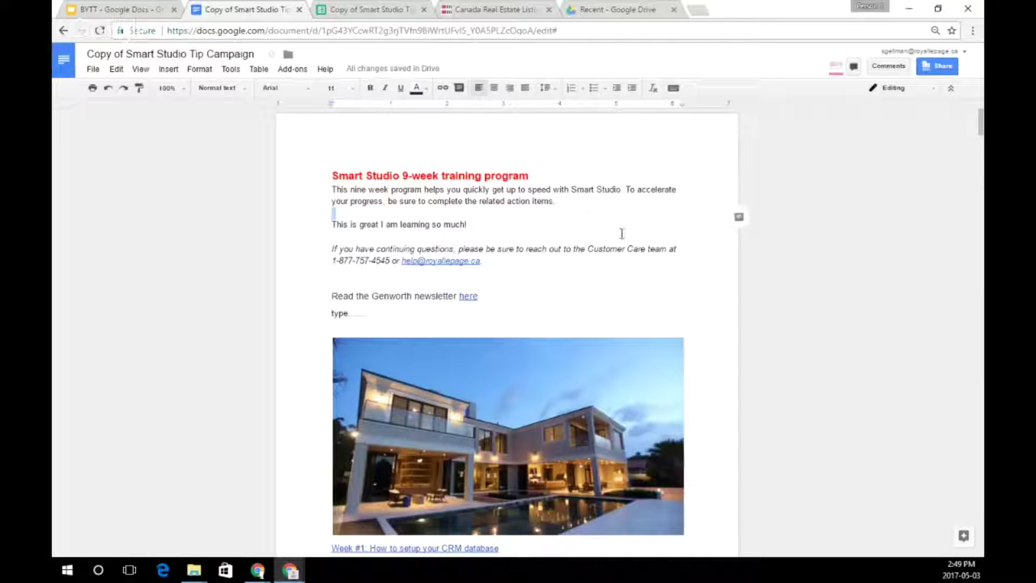
left_click(235, 70)
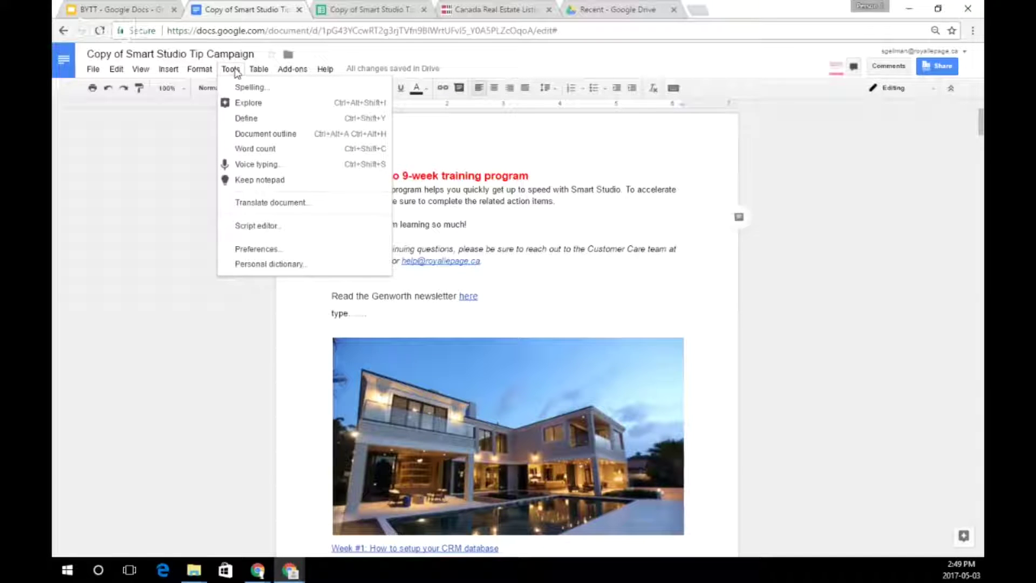
left_click(281, 183)
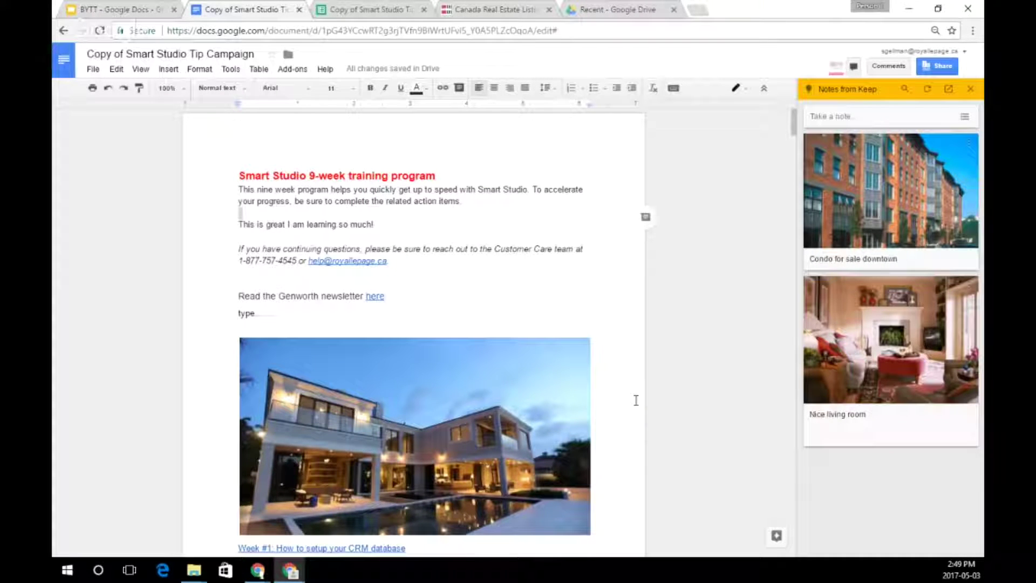
left_click(884, 195)
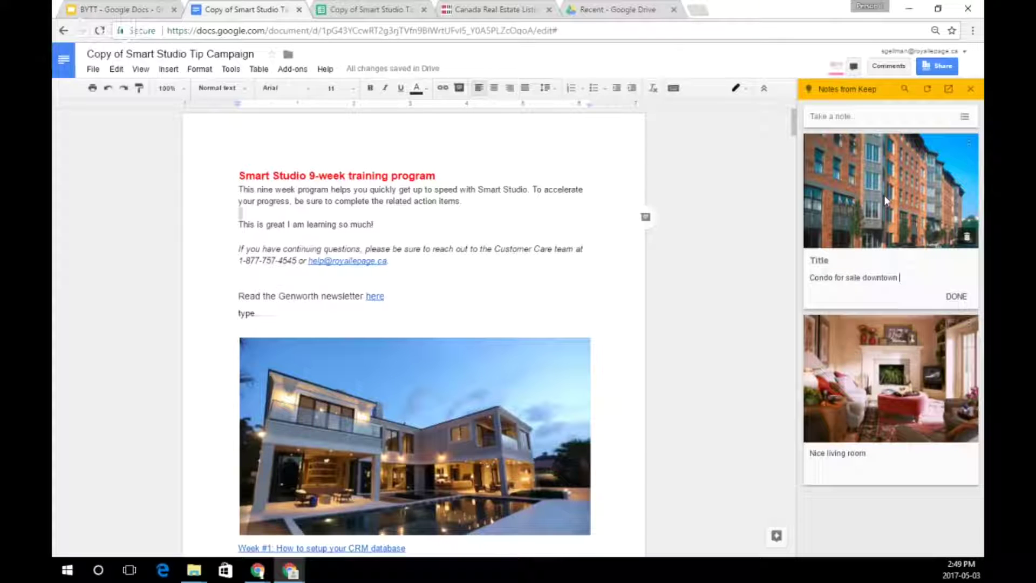
left_click(956, 296)
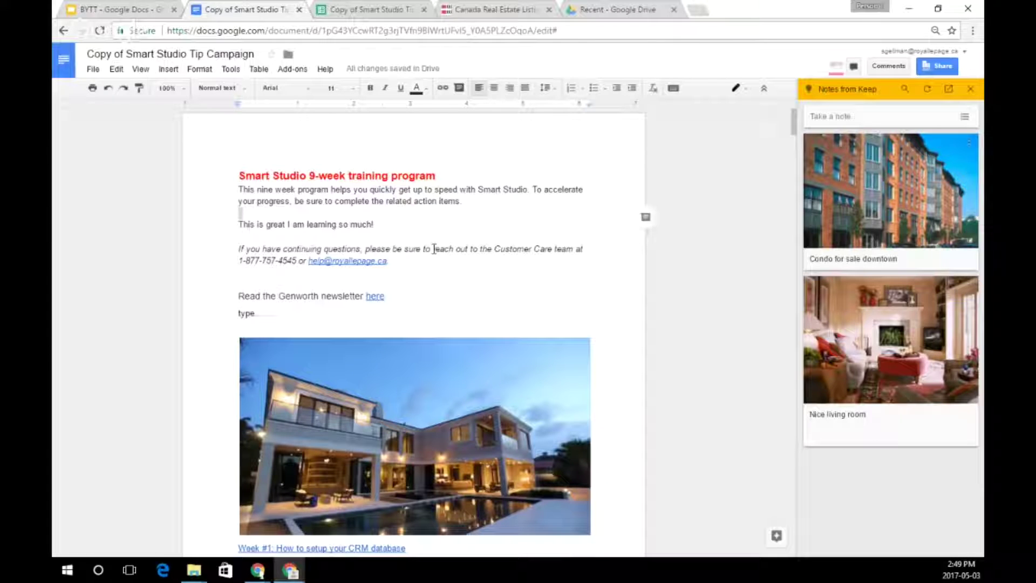
Insert the Condo for sale downtown note with its photo into the opening paragraph, and close the Keep notes.
left_click(948, 182)
left_click_drag(931, 163, 414, 201)
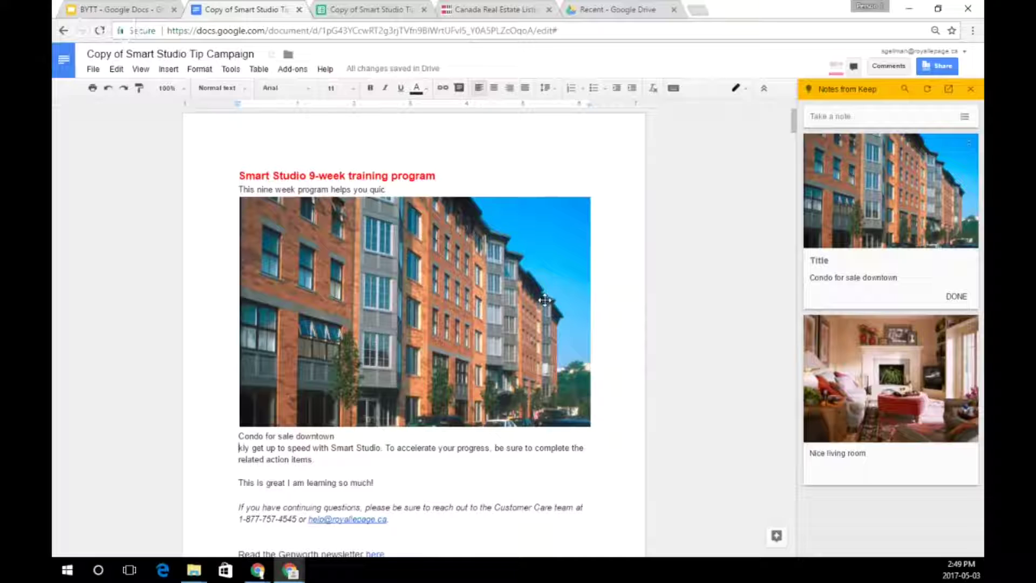
scroll(600, 480, "down", 4)
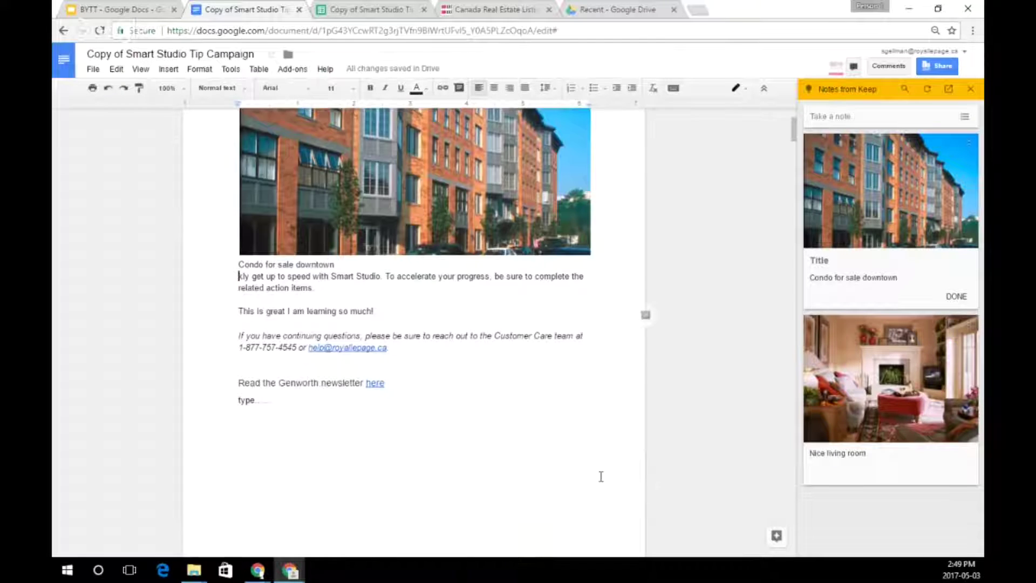
left_click(970, 89)
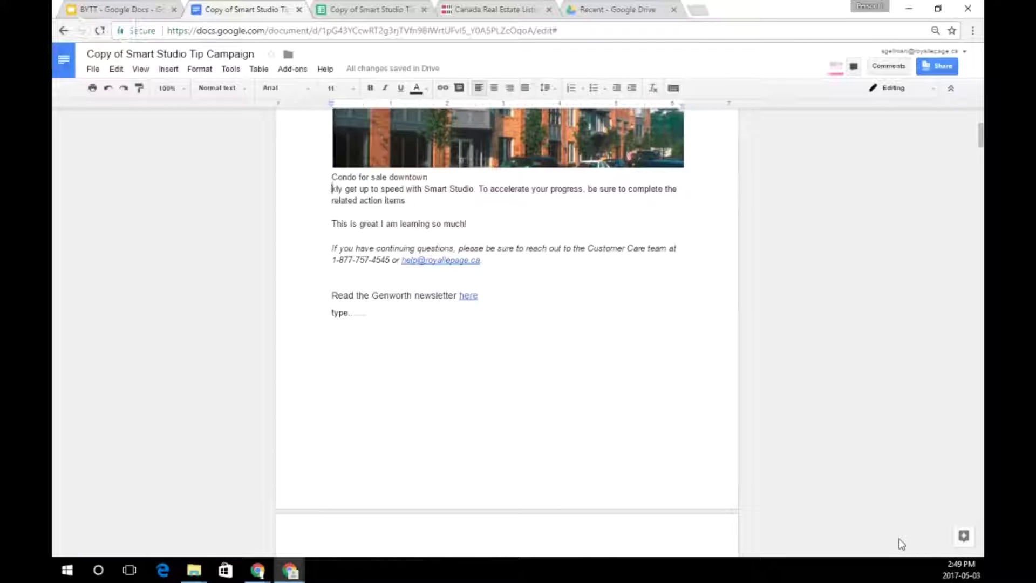
Open Explore and search for "housing statistics".
left_click(964, 537)
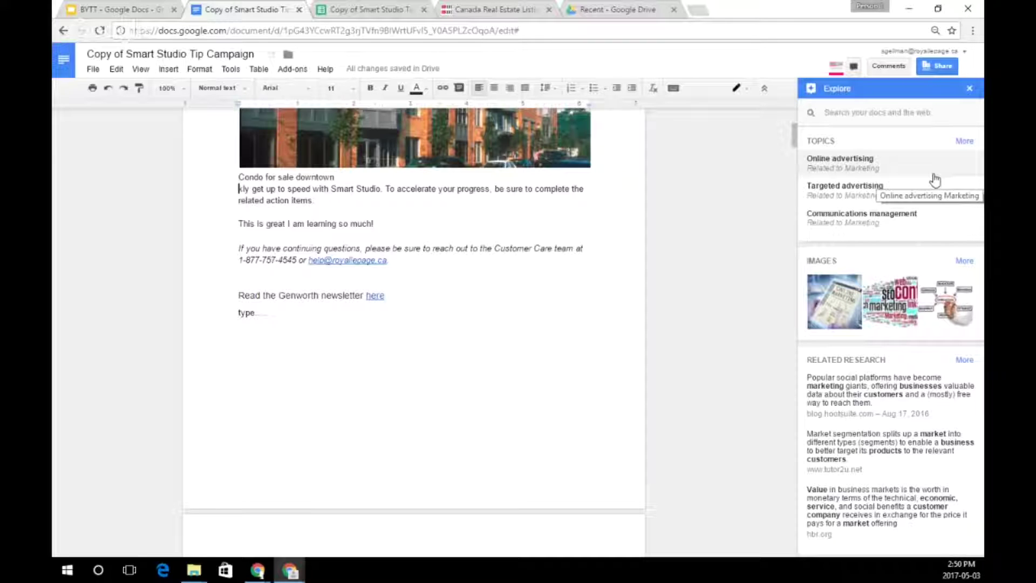
left_click(892, 118)
type("housing")
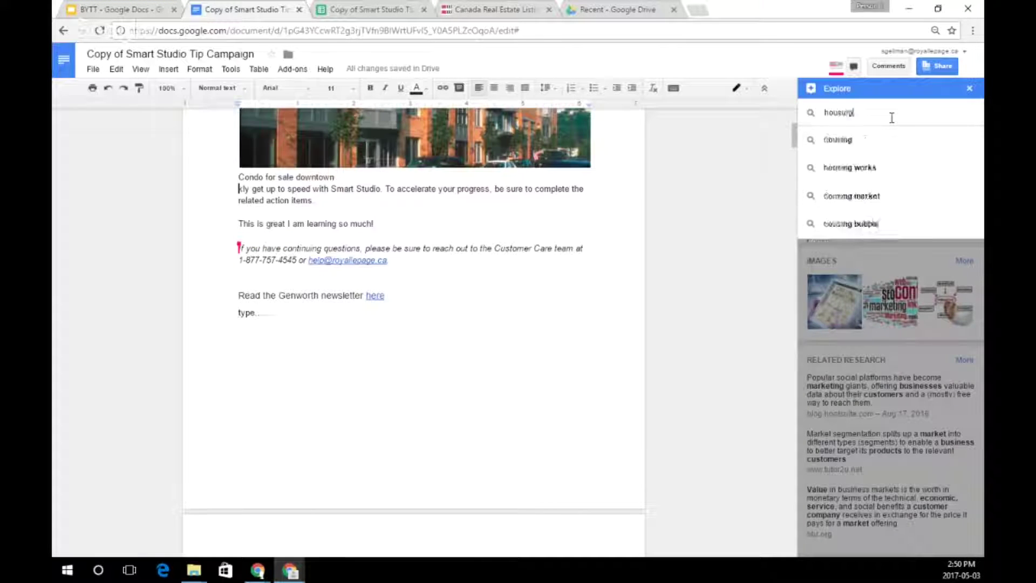
type(" sta")
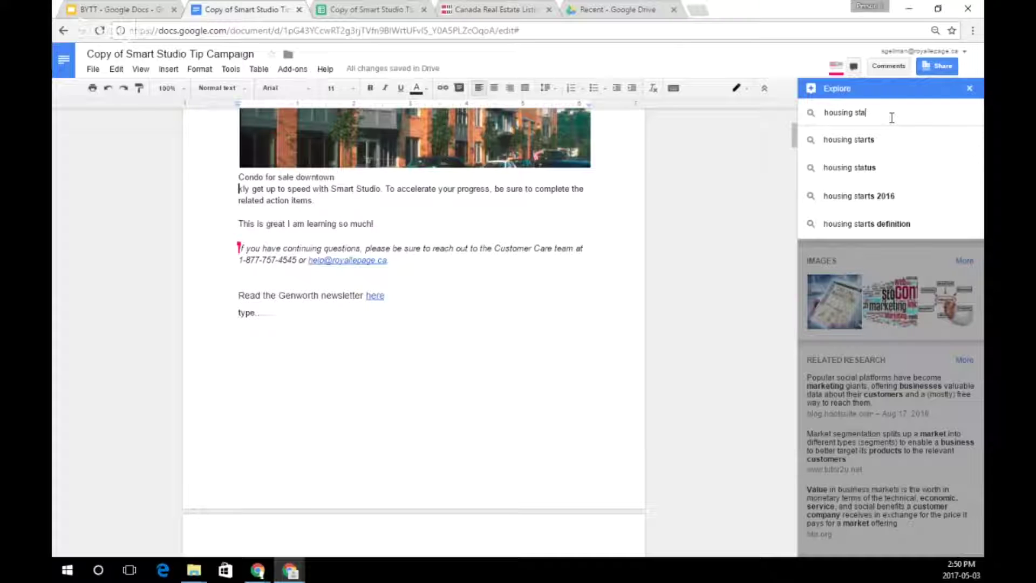
type("tistics")
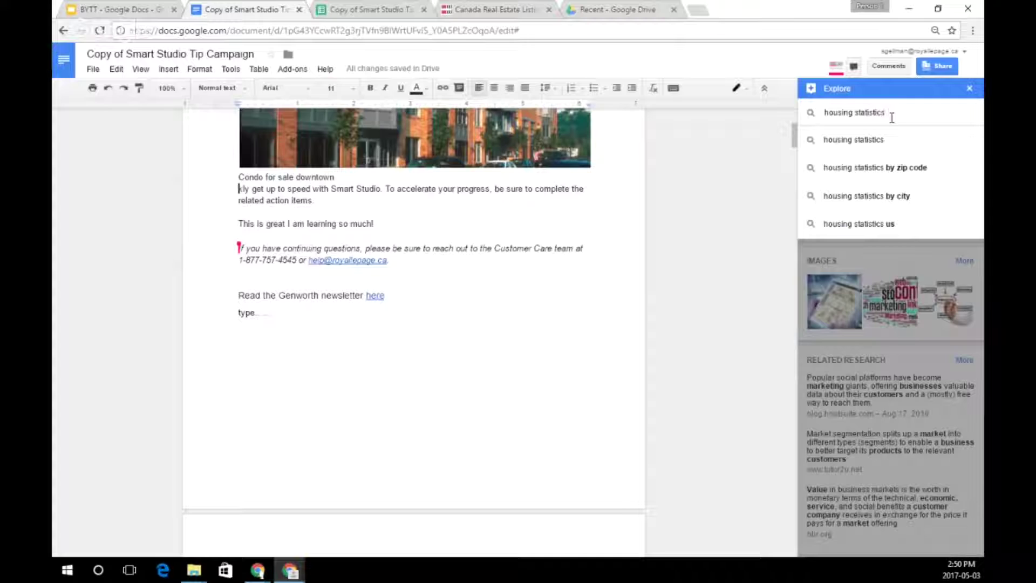
key("Return")
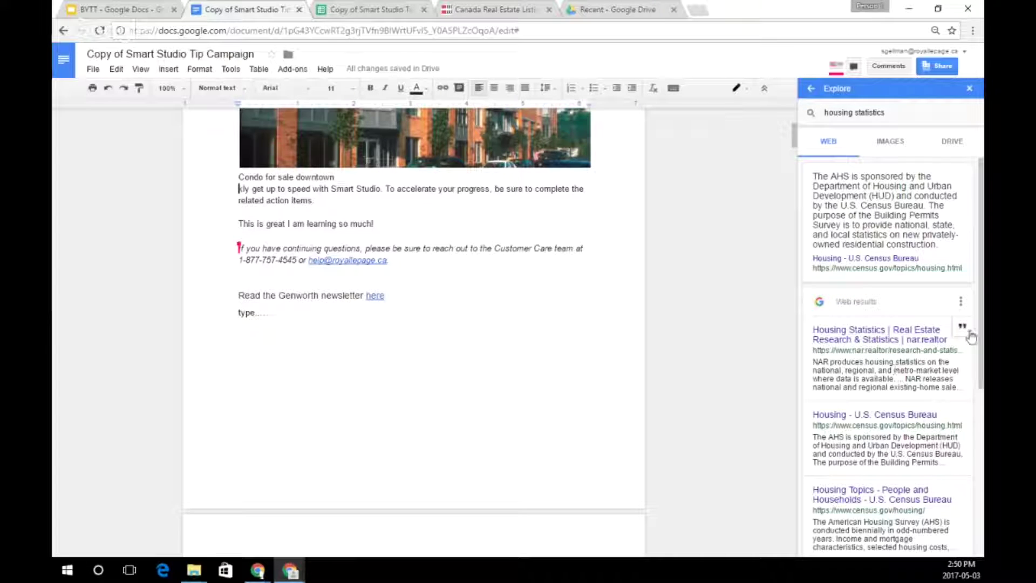
Add the line "Blah, blah, as said is this paper, etc..." below the "type" line, followed by a new line.
left_click(303, 345)
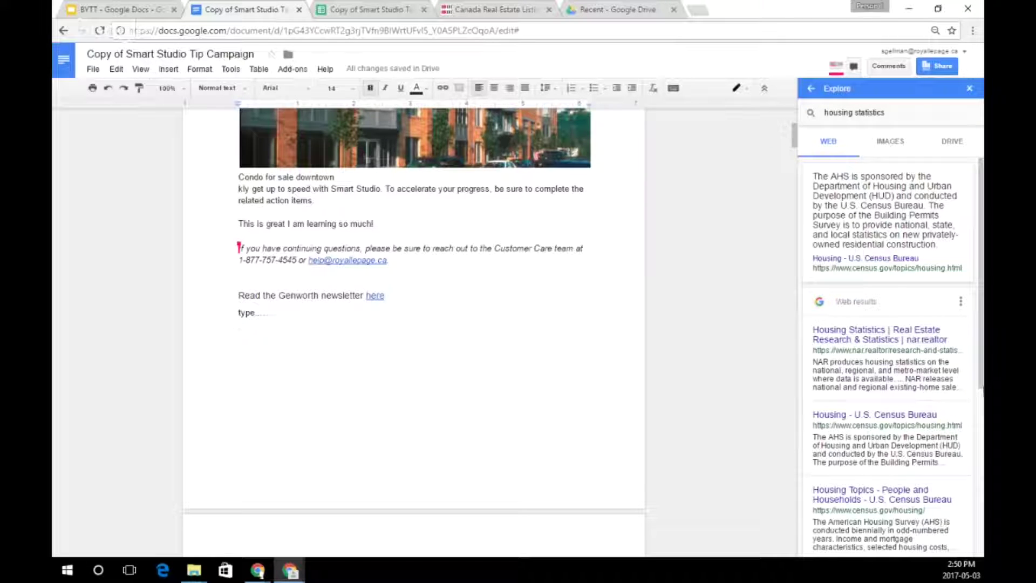
mouse_move(962, 331)
type("blah")
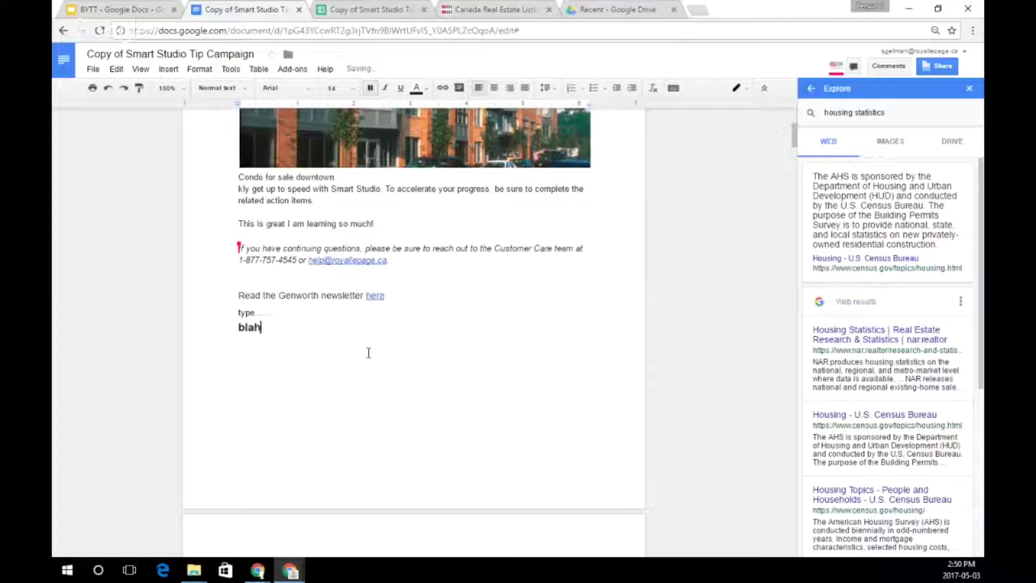
type(", blah, as said is ")
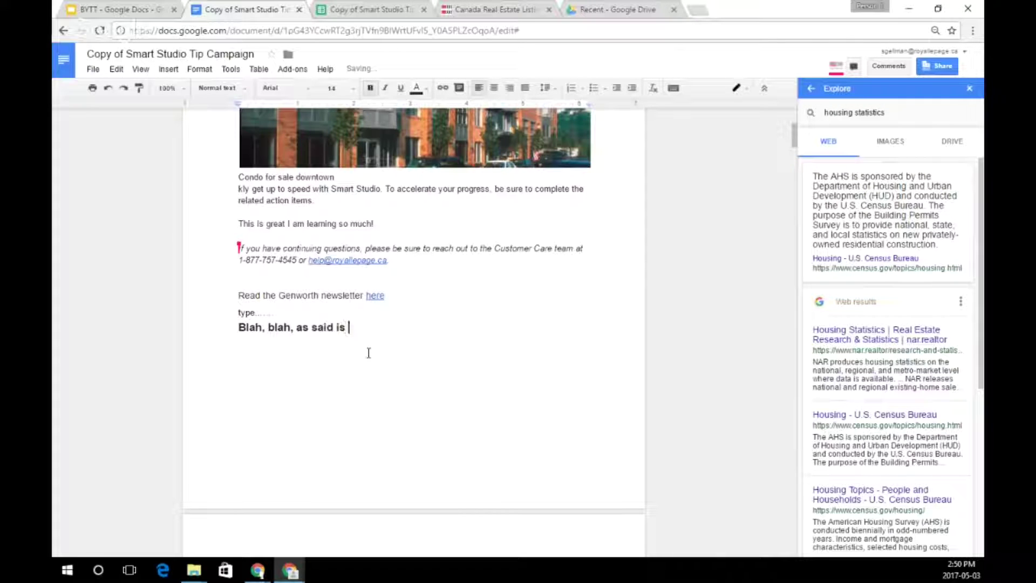
type("this paper, etc...")
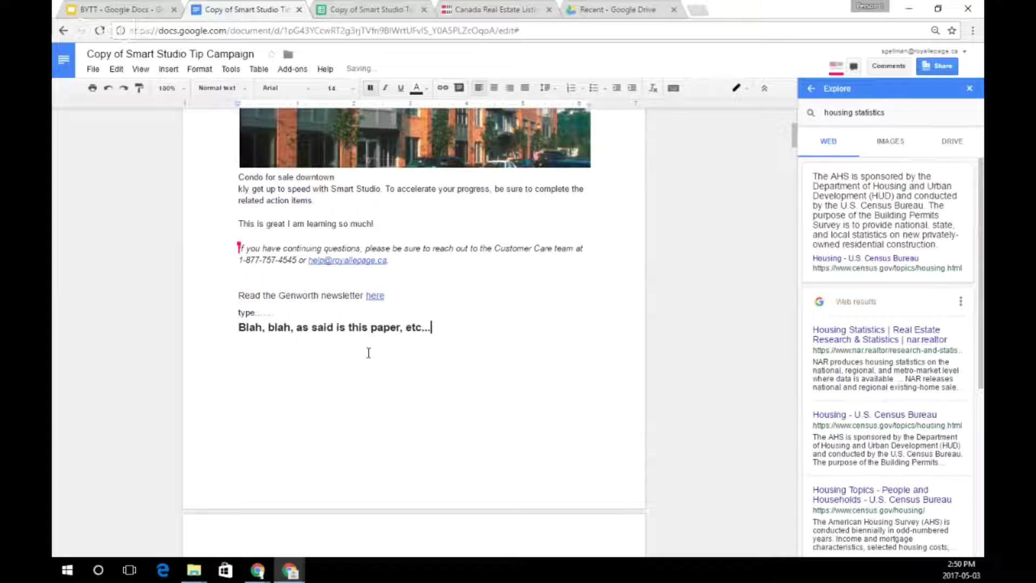
key("Return")
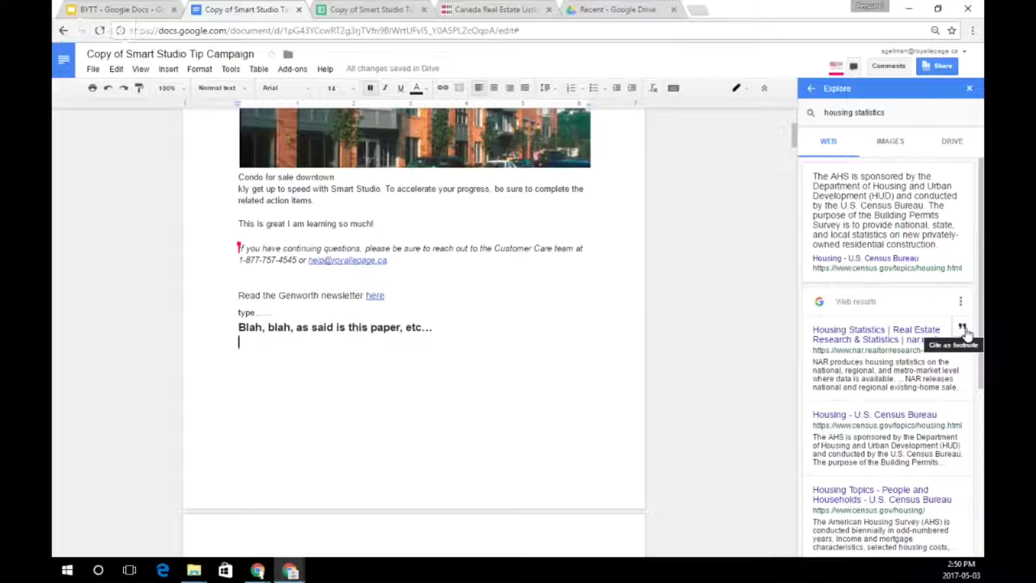
Cite the nar.realtor Housing Statistics result as a footnote, join its mark to the end of the "Blah, blah" line, and add two new lines.
left_click(964, 329)
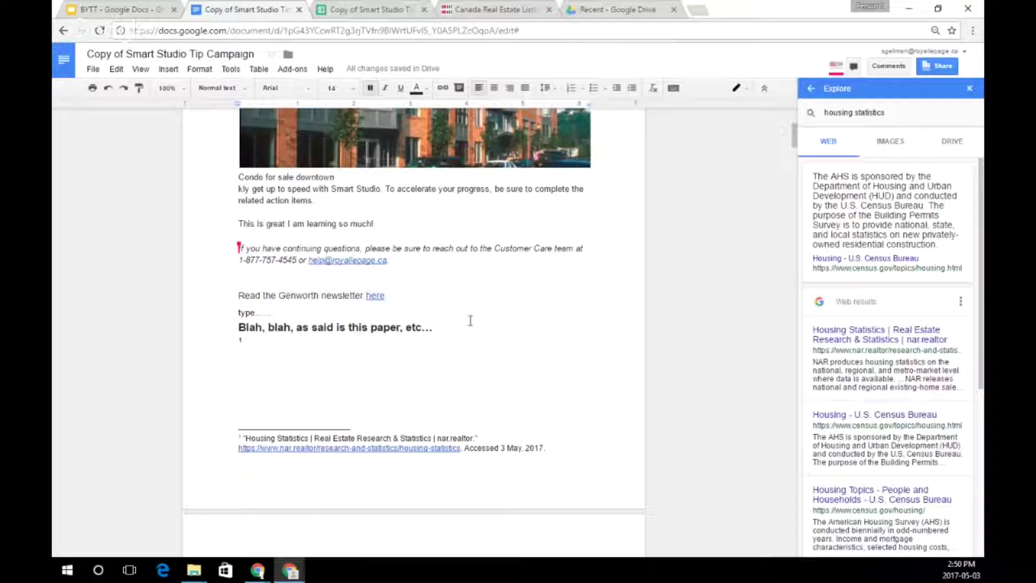
left_click(440, 329)
key("Delete")
key("Return")
key("Return")
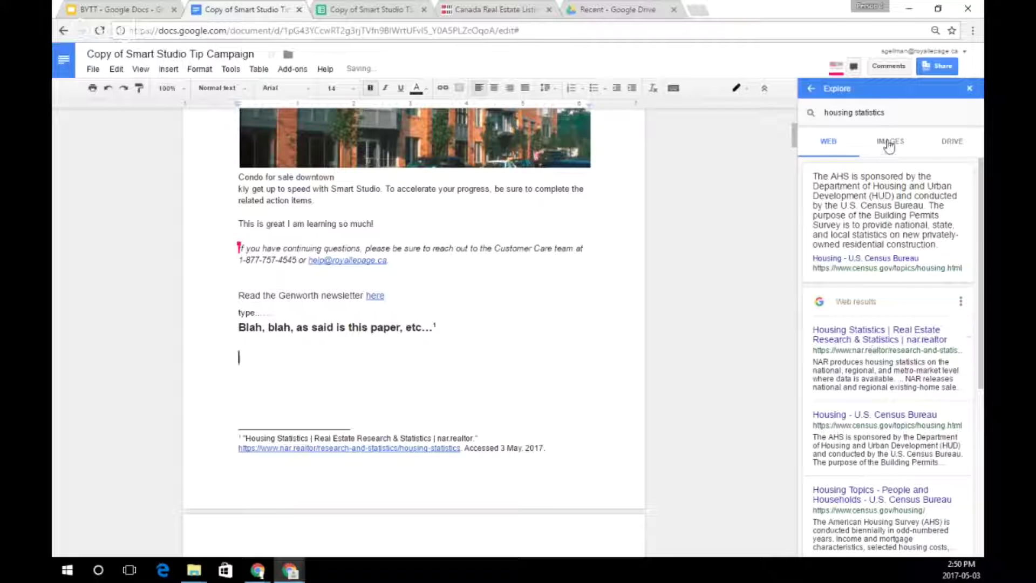
Insert the pie chart of Philippine families by floor area of housing unit from the image results below the footnoted line.
left_click(888, 144)
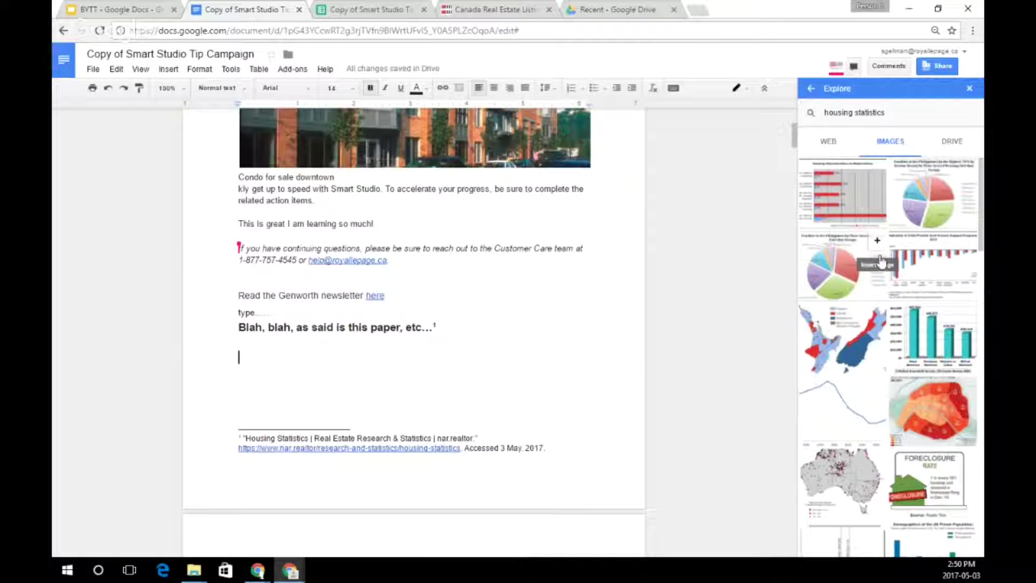
left_click_drag(858, 265, 305, 376)
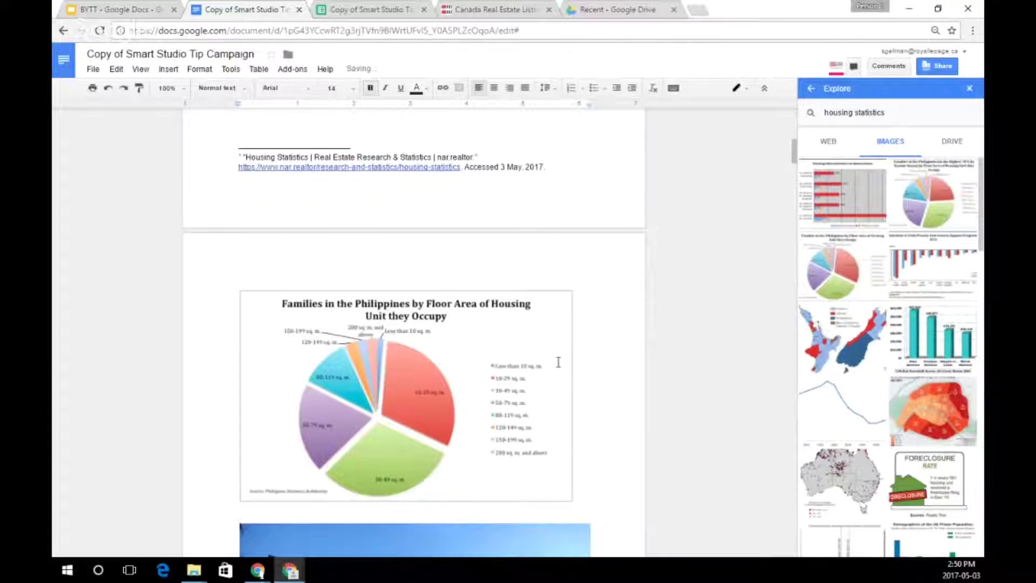
scroll(558, 362, "down", 1)
scroll(589, 354, "down", 1)
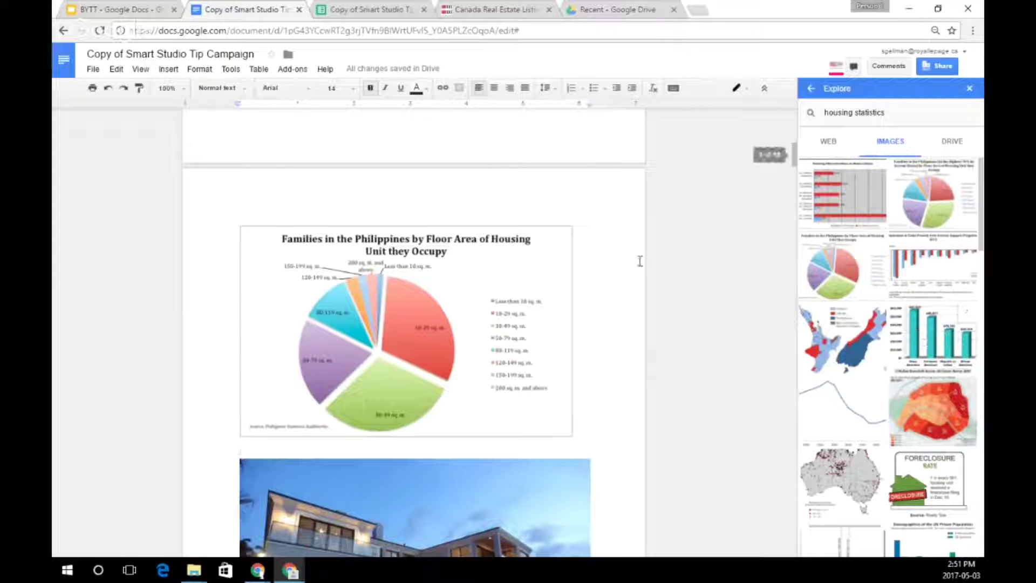
Examine the web results for "housing statistics" in Explore, and close Explore.
left_click(828, 143)
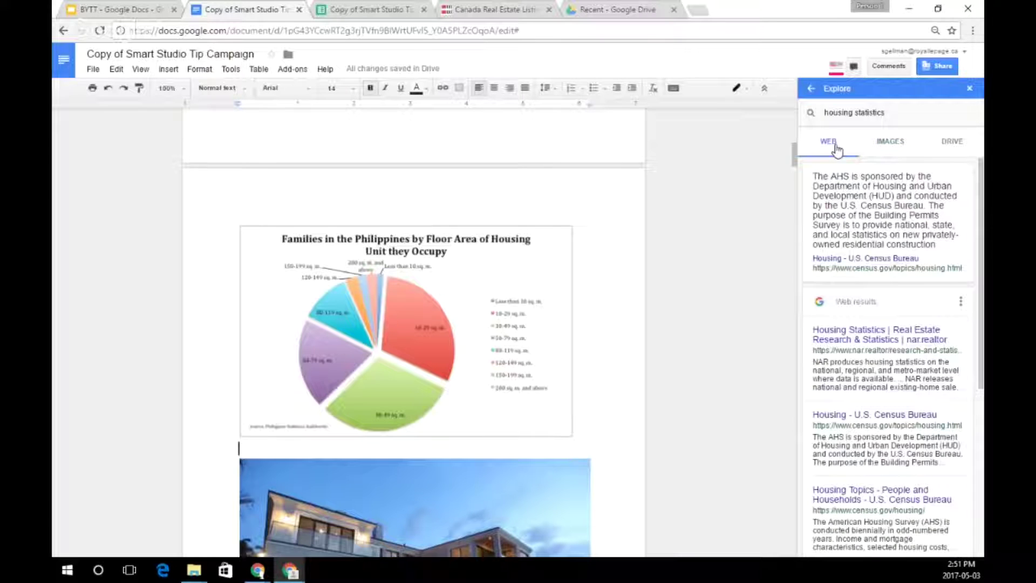
scroll(689, 284, "up", 1)
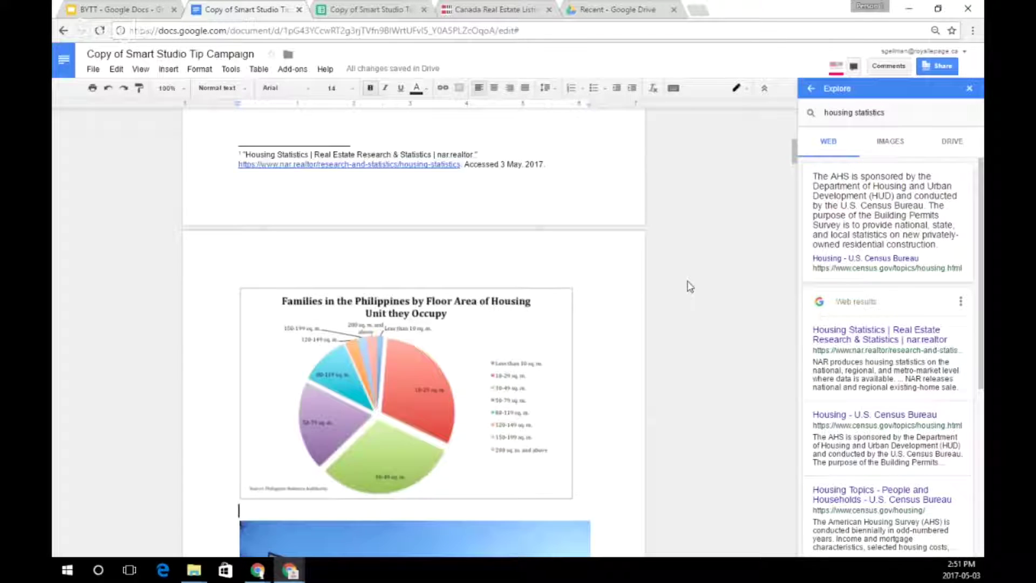
scroll(689, 286, "up", 3)
left_click_drag(886, 215, 872, 216)
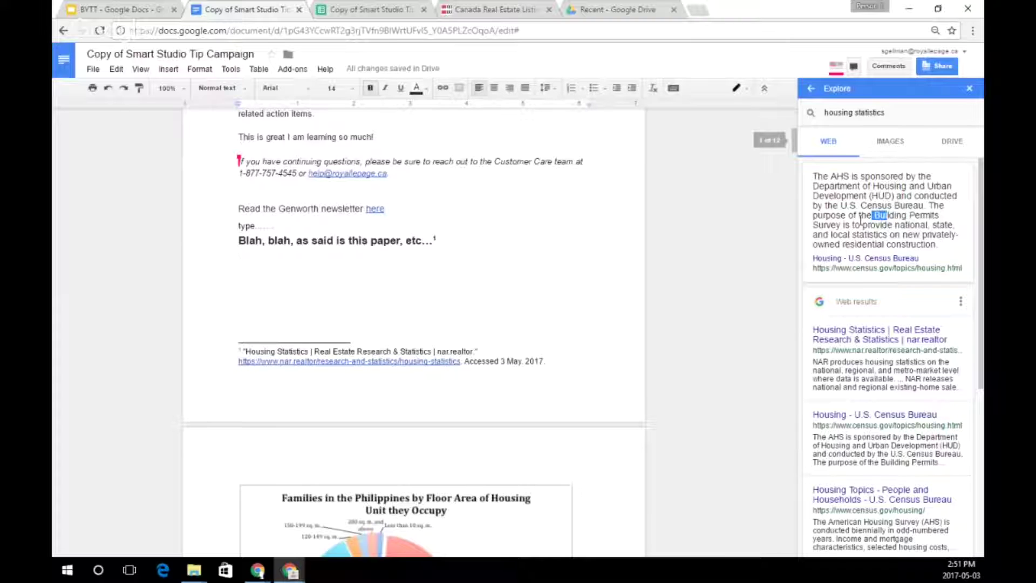
scroll(860, 221, "down", 3)
scroll(885, 351, "down", 3)
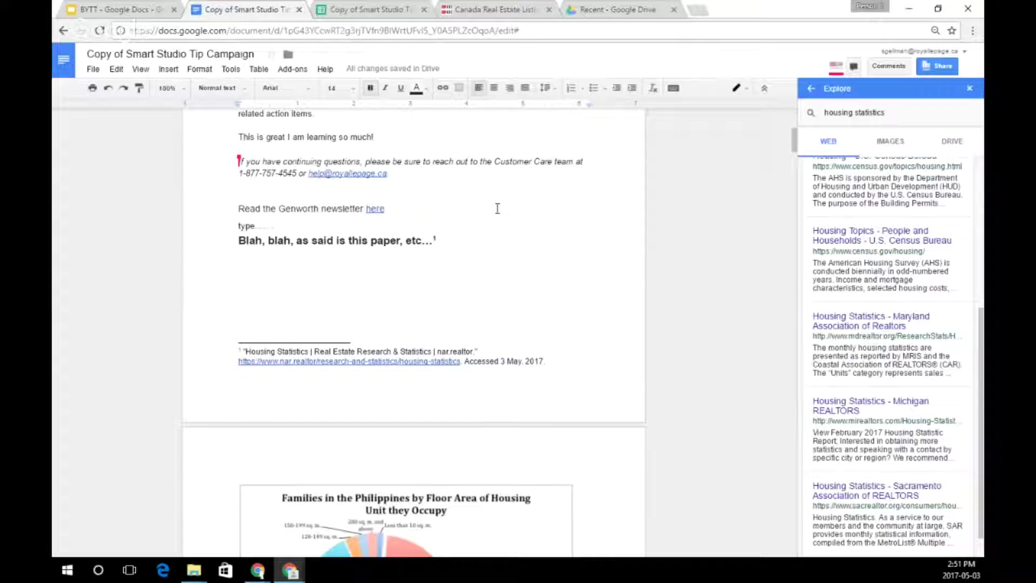
left_click(231, 71)
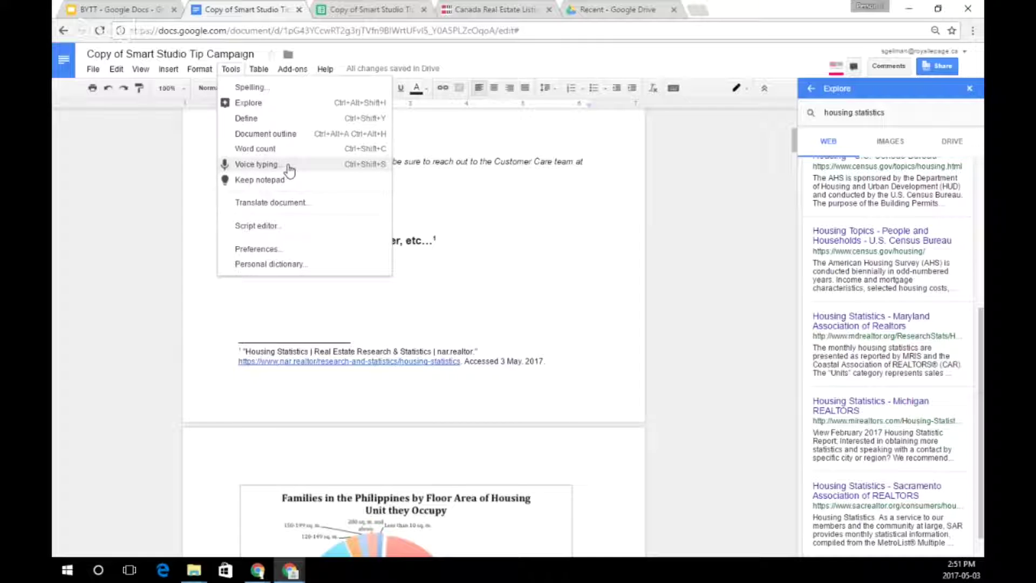
left_click(970, 89)
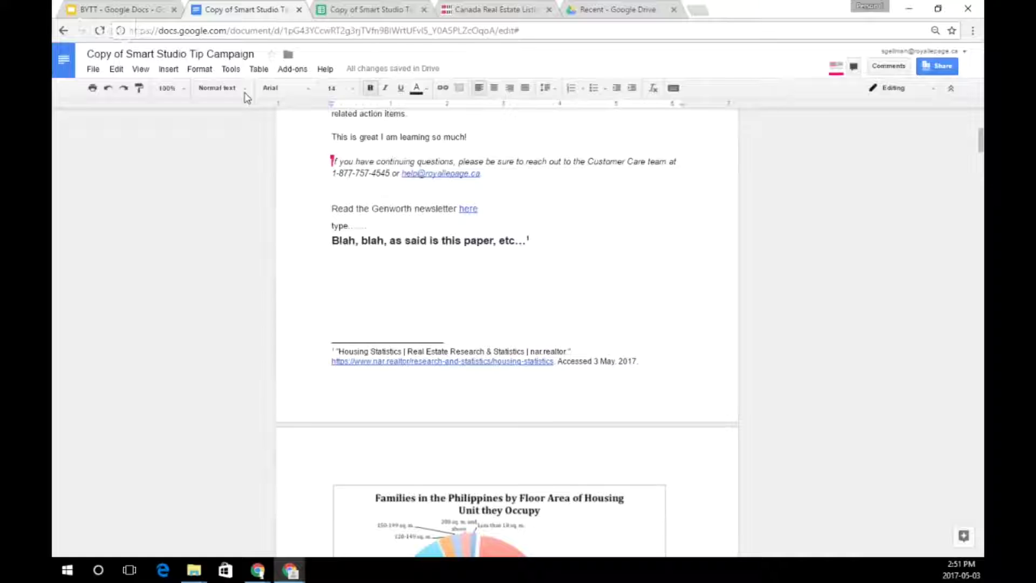
Dictate a sentence ending "it is writing down everything that I say" with voice typing below the "Blah, blah" line, and stop recording.
left_click(231, 70)
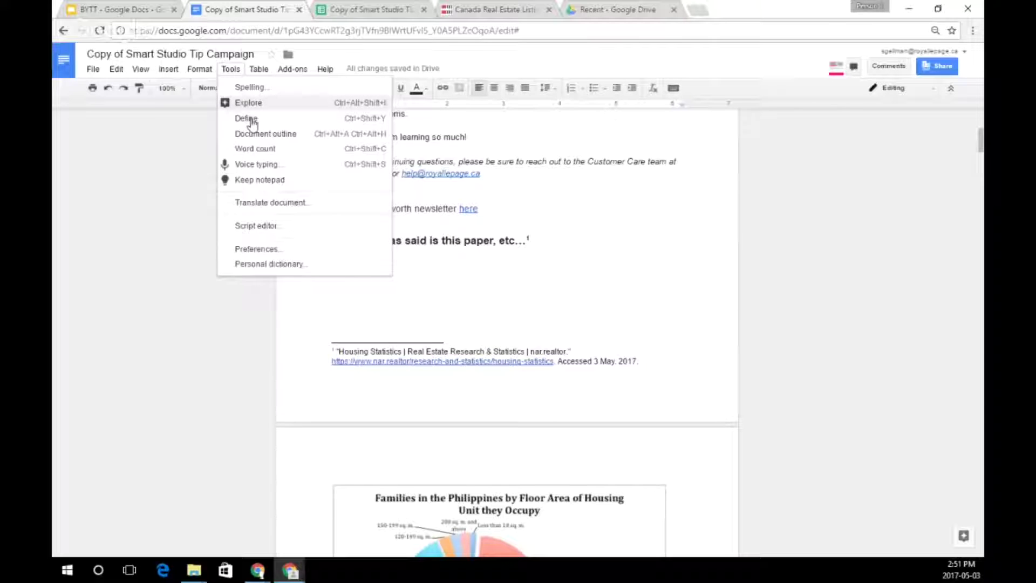
left_click(393, 277)
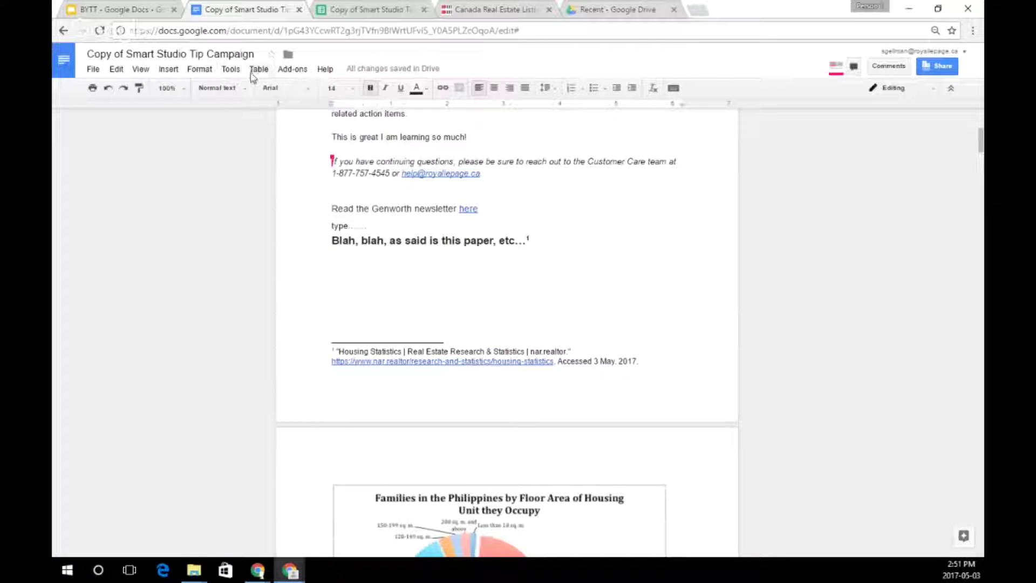
left_click(233, 70)
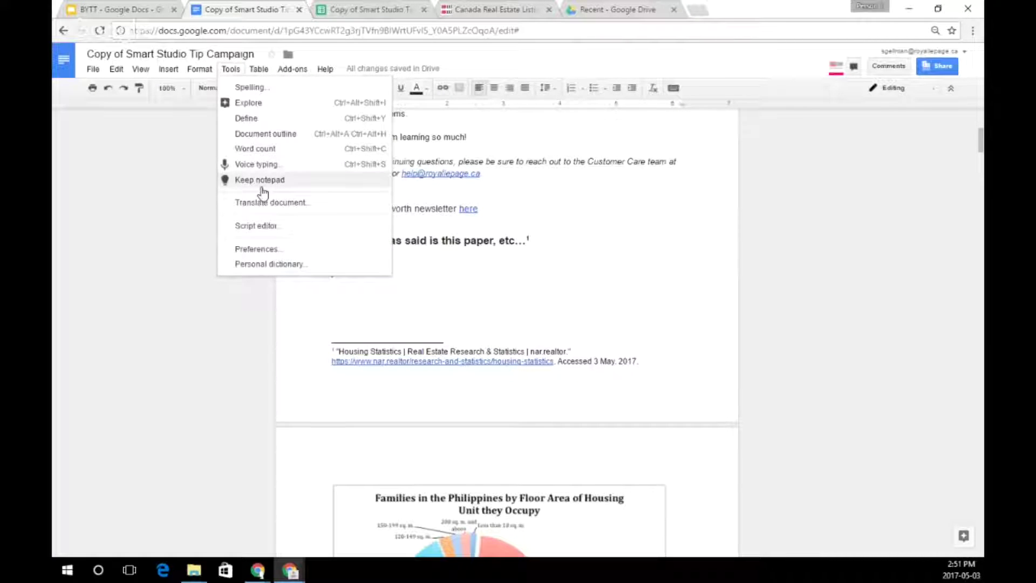
left_click(262, 164)
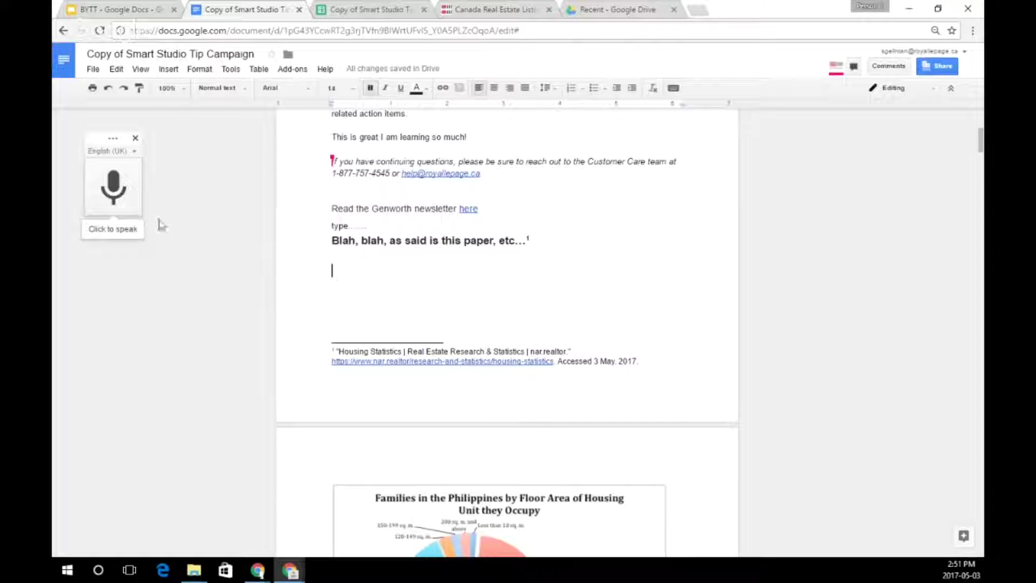
left_click(120, 194)
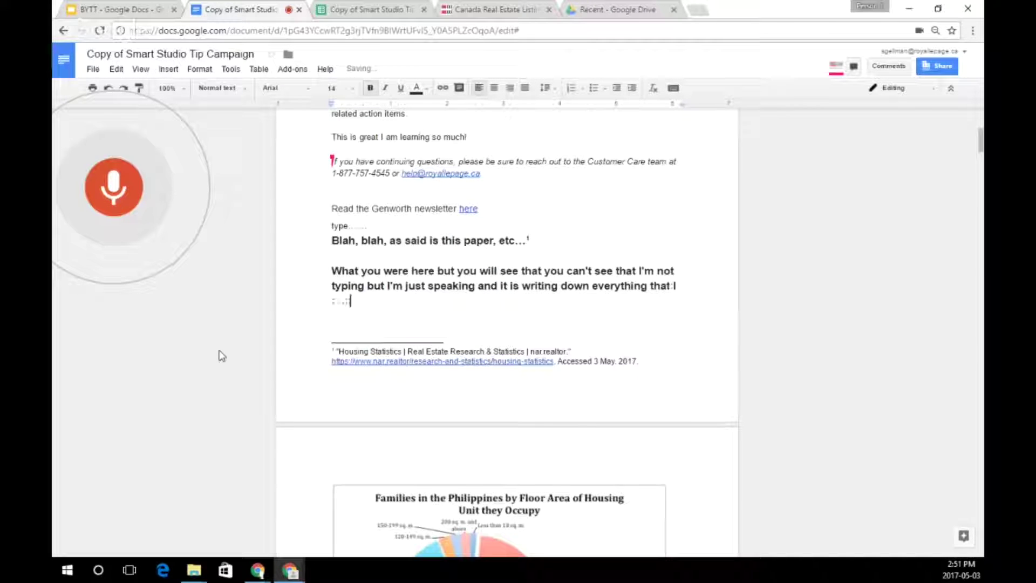
left_click(105, 182)
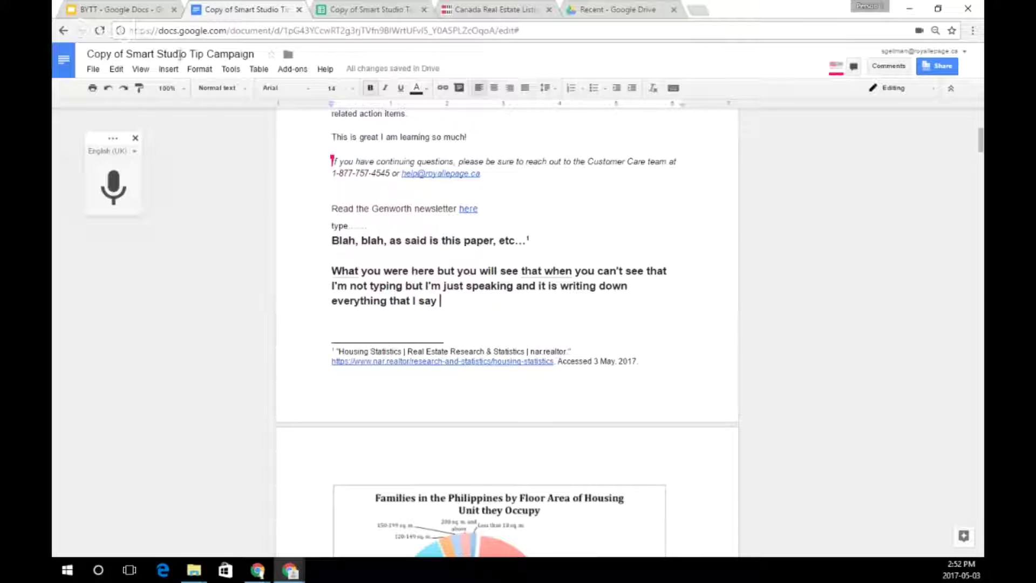
View the languages offered for a translated copy of the document without translating it, and view the add-ons options.
left_click(238, 74)
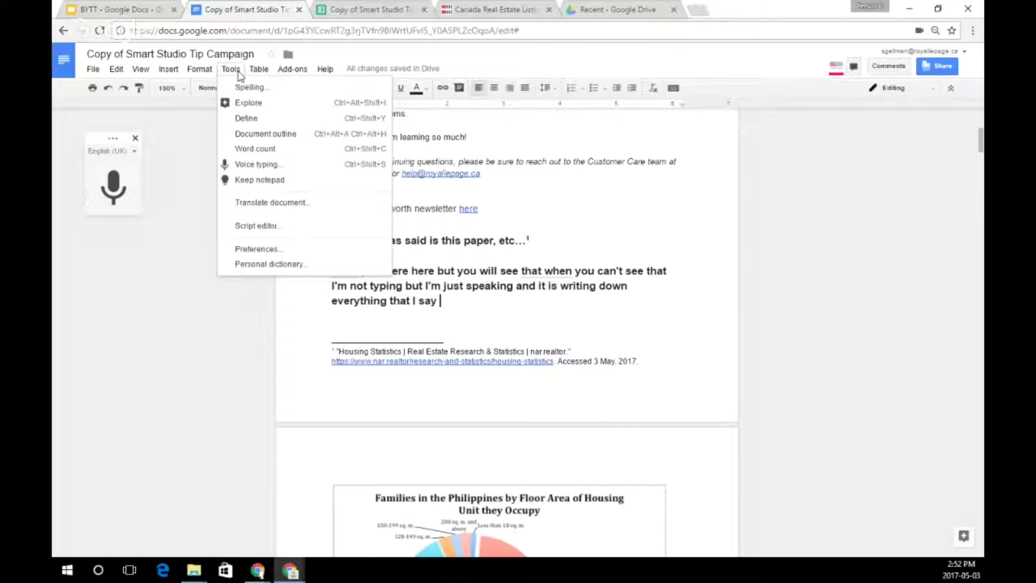
left_click(358, 211)
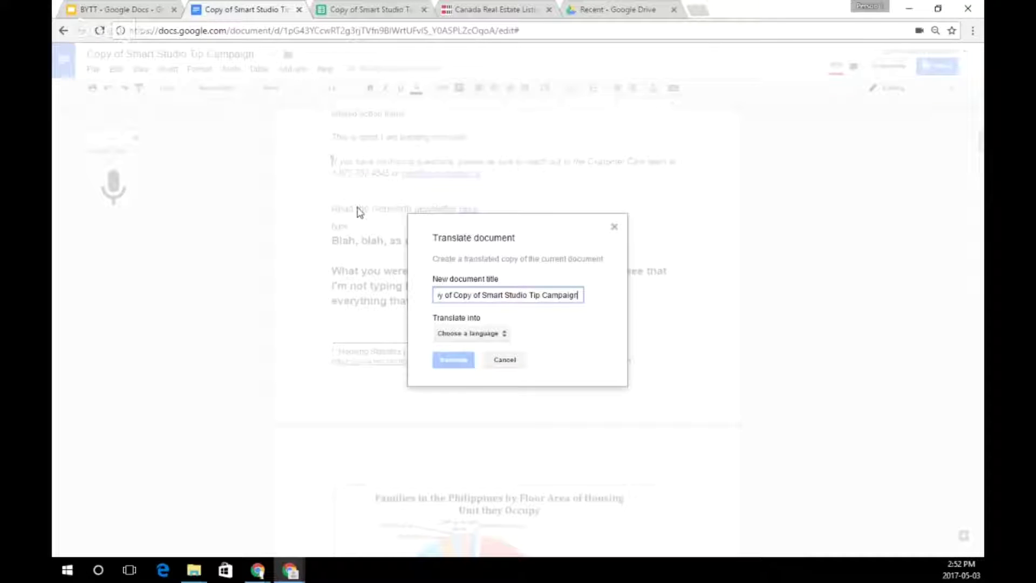
left_click(471, 333)
scroll(504, 398, "down", 15)
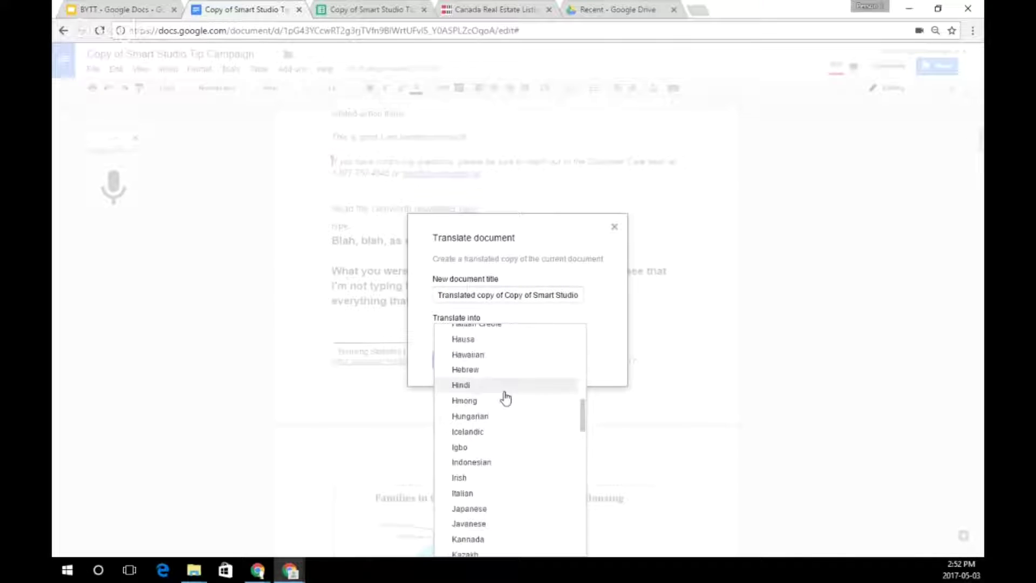
left_click(614, 227)
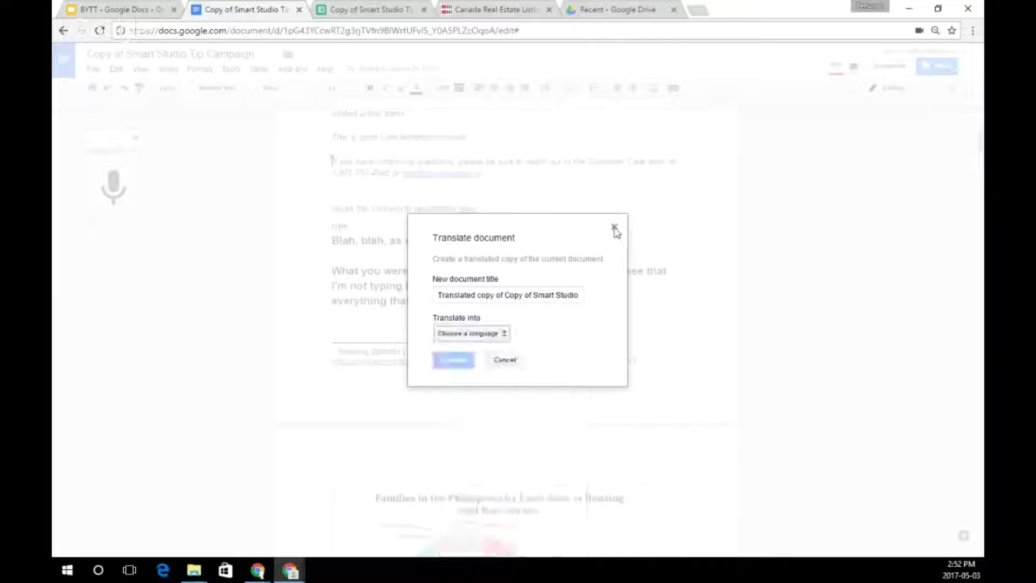
left_click(614, 227)
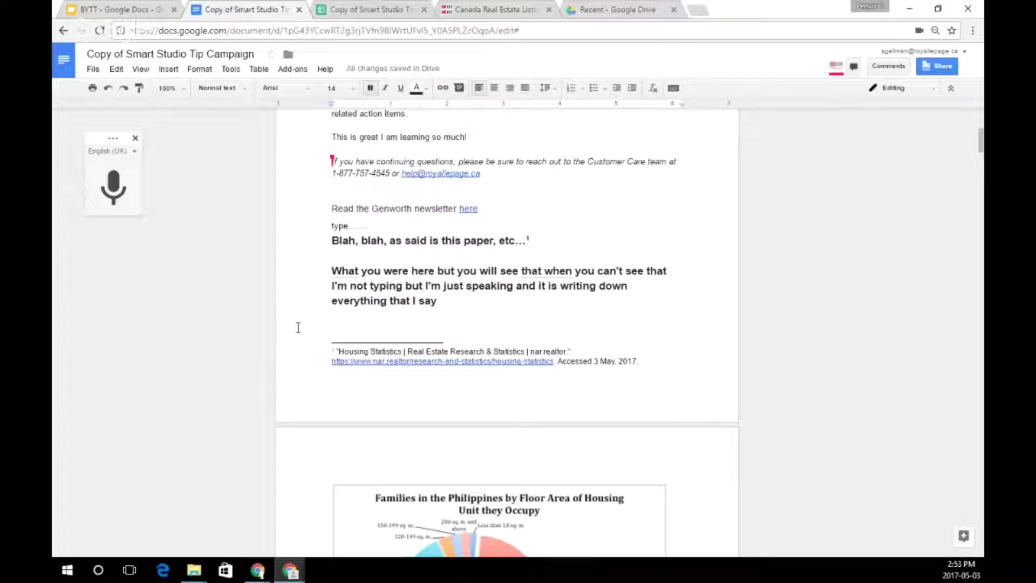
left_click(303, 73)
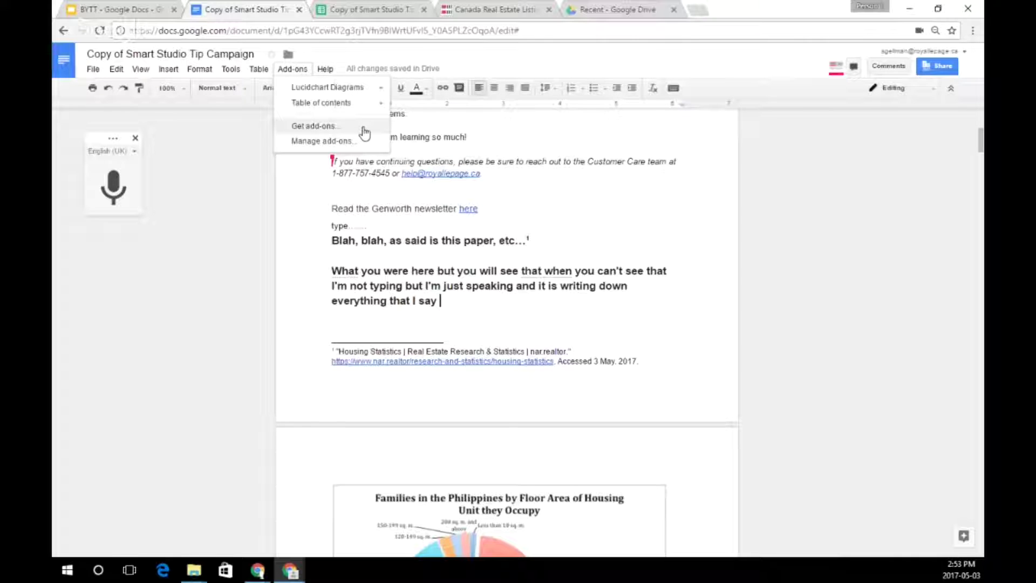
left_click(258, 286)
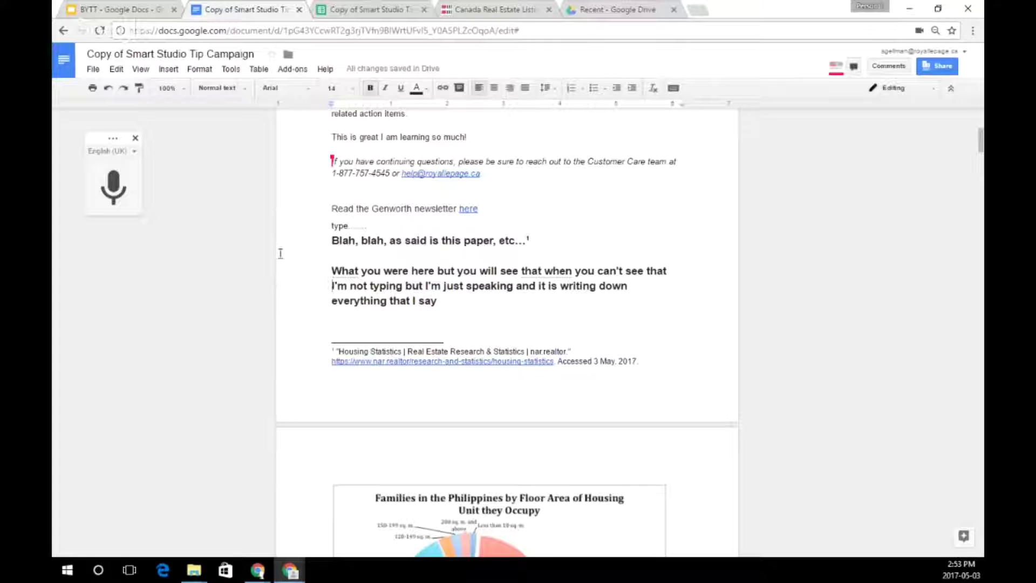
Switch to the BYTT - Google Docs presentation, present it from the "Other cool things about Docs" slide, and advance to the "Summary" slide.
left_click(110, 6)
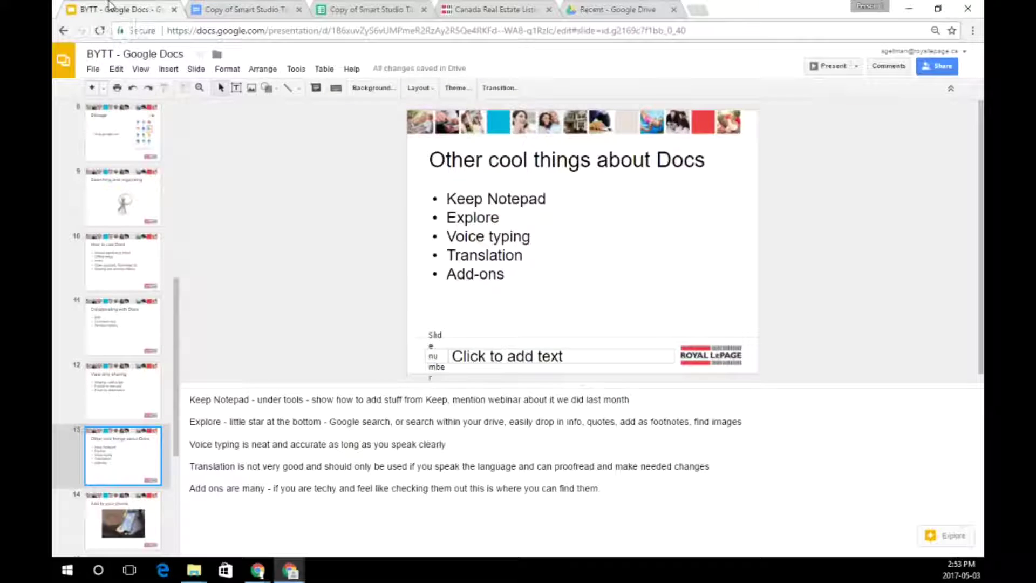
left_click(140, 69)
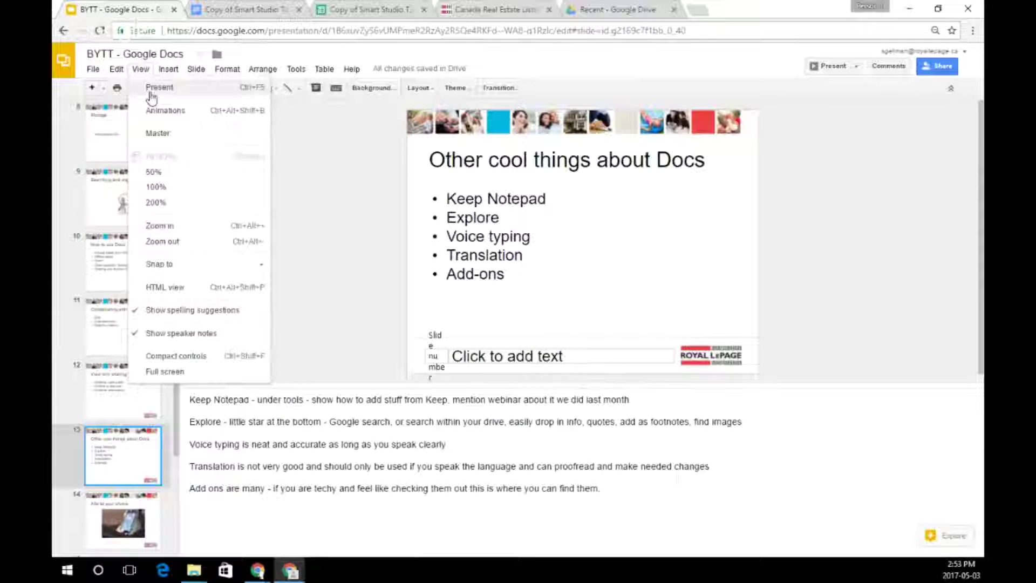
left_click(149, 89)
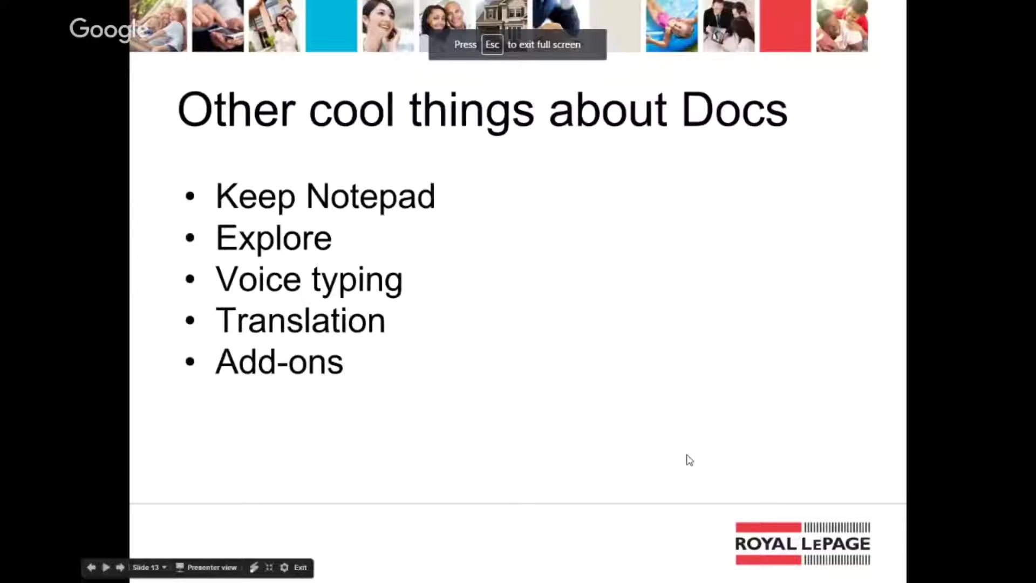
left_click(635, 524)
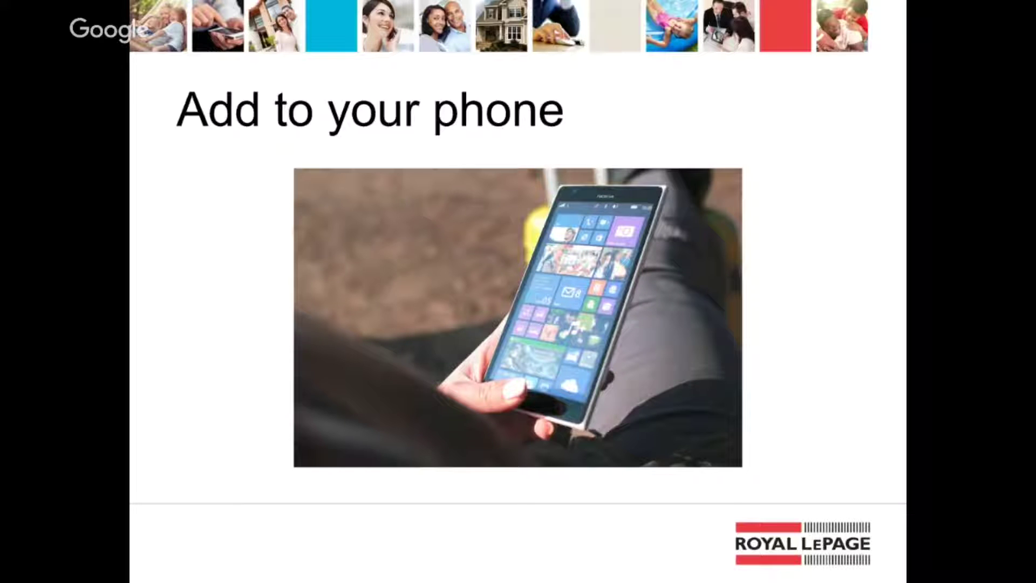
key("Right")
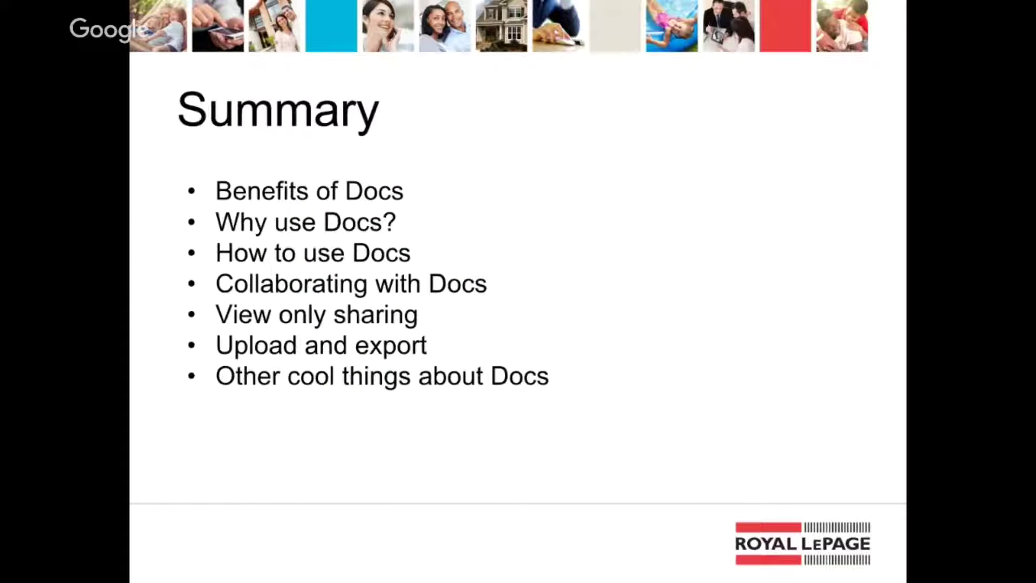